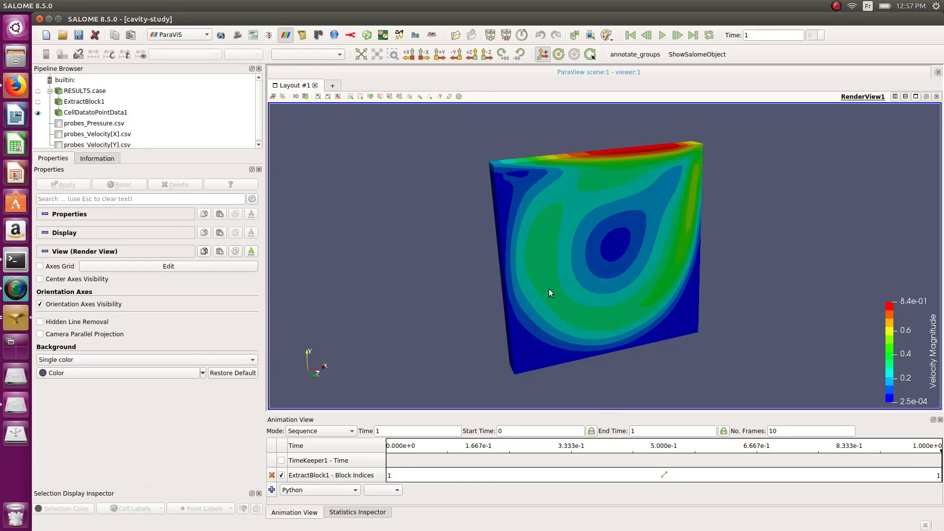
Step: Inspect the velocity magnitude contours on the cavity from several angles, ending with a closer view of its large face
mouse_move(550, 293)
left_mouse_down()
mouse_move(564, 316)
mouse_move(551, 276)
mouse_move(555, 291)
left_mouse_up()
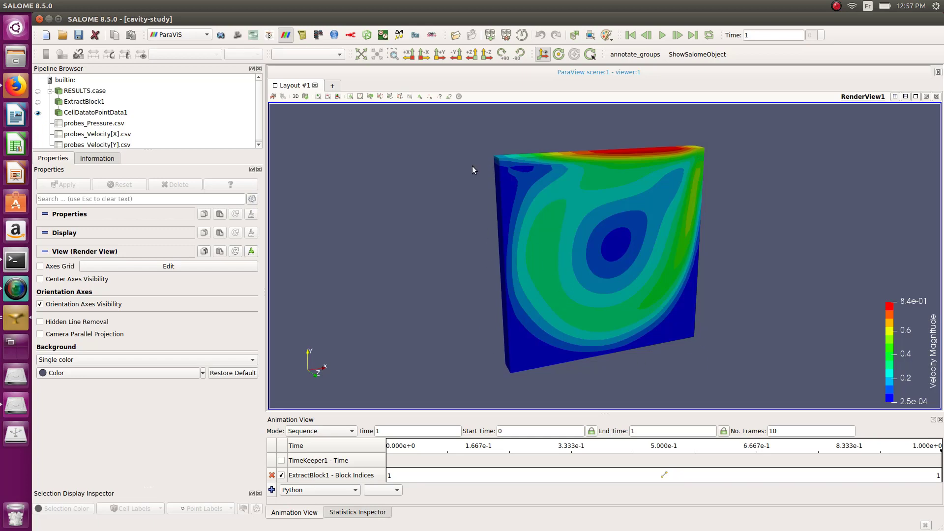
left_click_drag(534, 237, 536, 180)
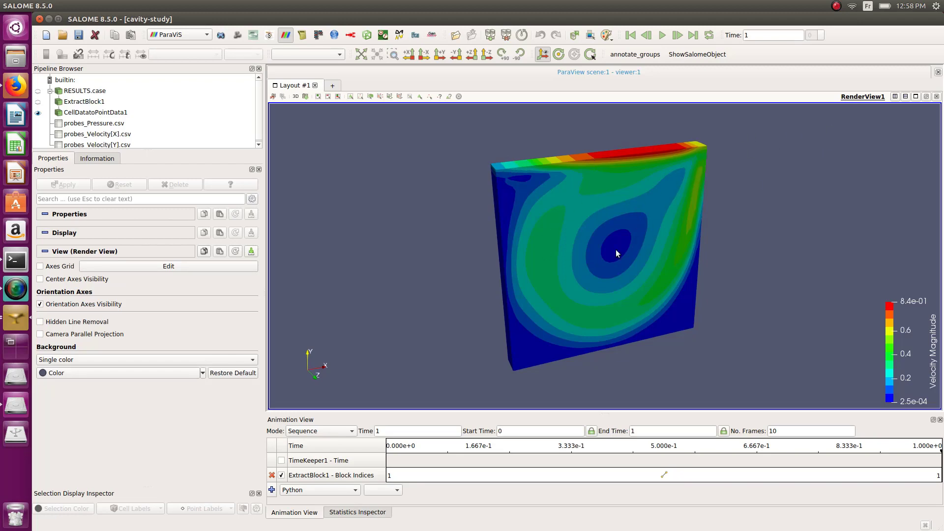
left_click_drag(620, 288, 540, 220)
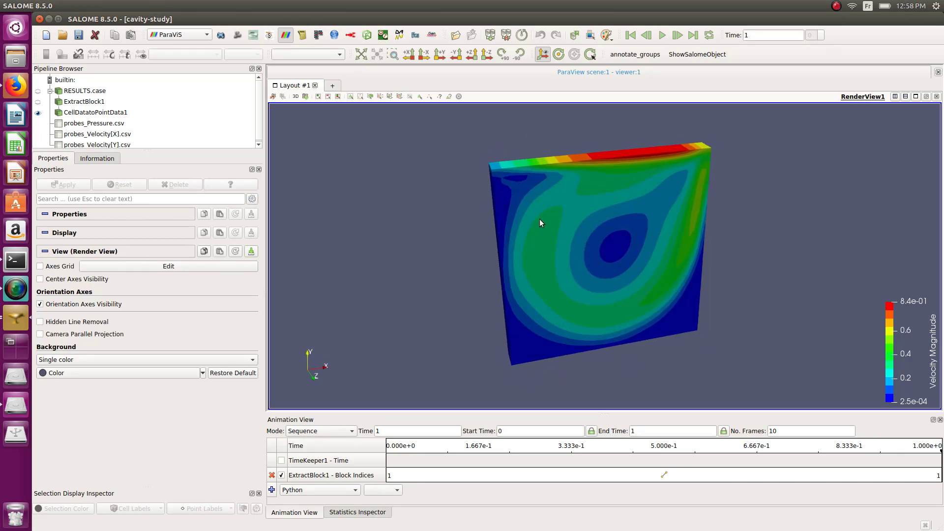
left_click_drag(647, 267, 684, 262)
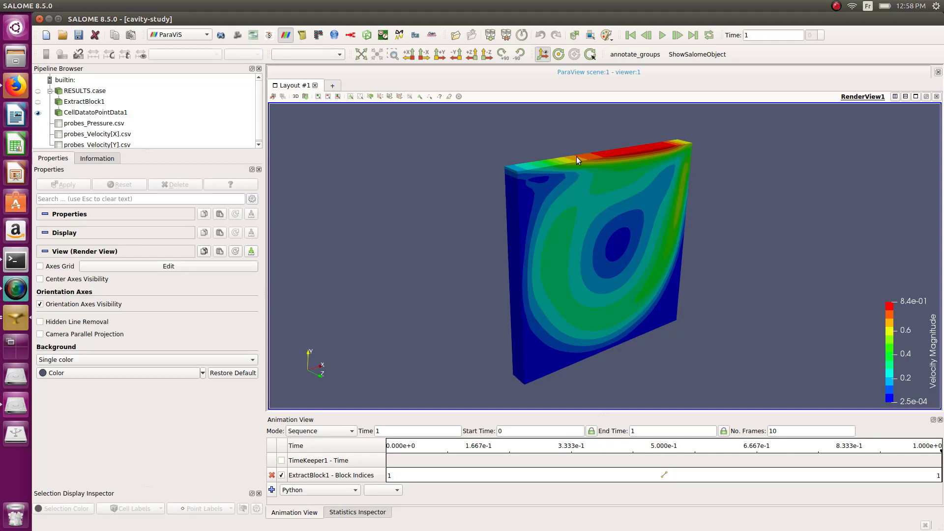
left_click_drag(556, 178, 495, 288)
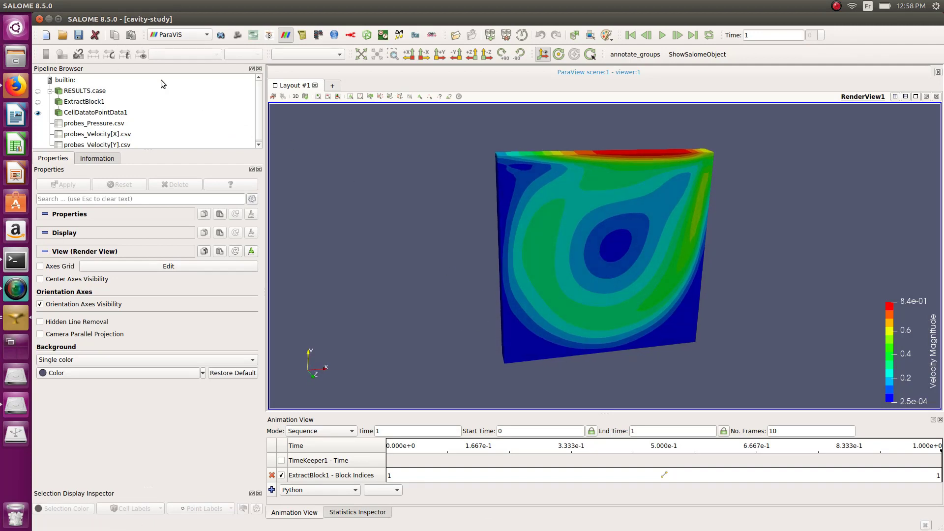
scroll(528, 230, "up", 2)
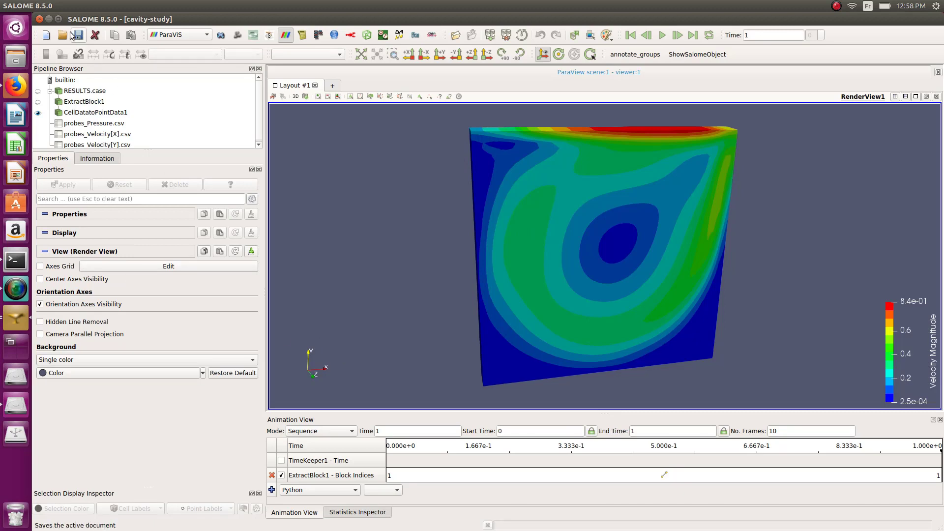
Step: Switch to Firefox and review the SALOME_CFD download information on the Code_Saturne and SALOME Platform pages
left_click(48, 19)
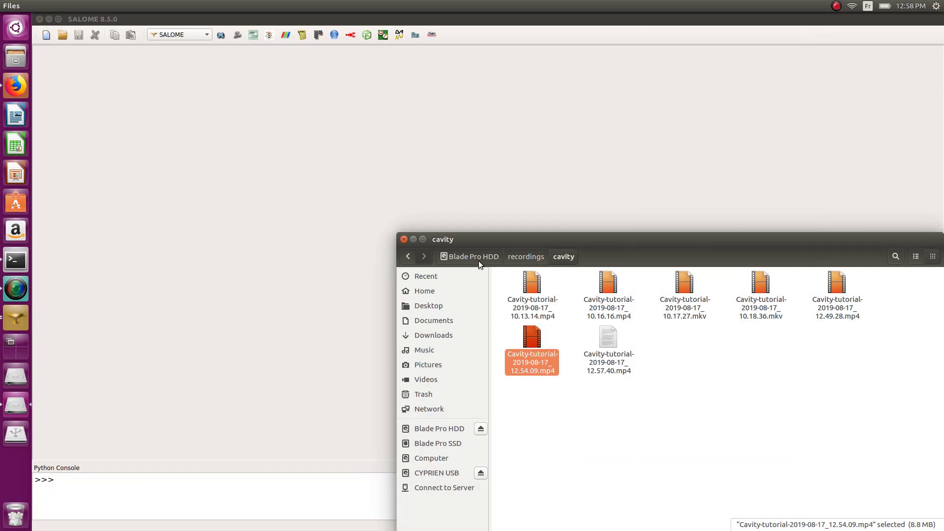
left_click(412, 240)
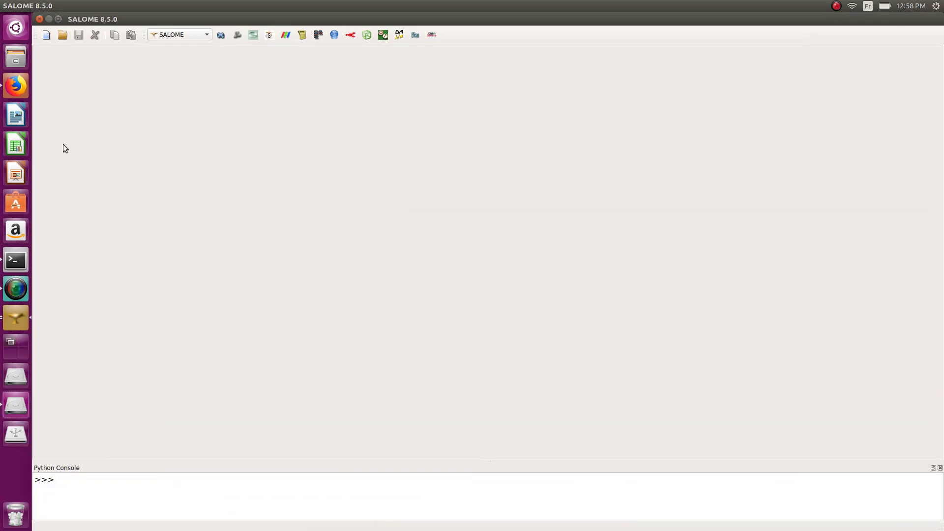
left_click(17, 87)
left_click(248, 52)
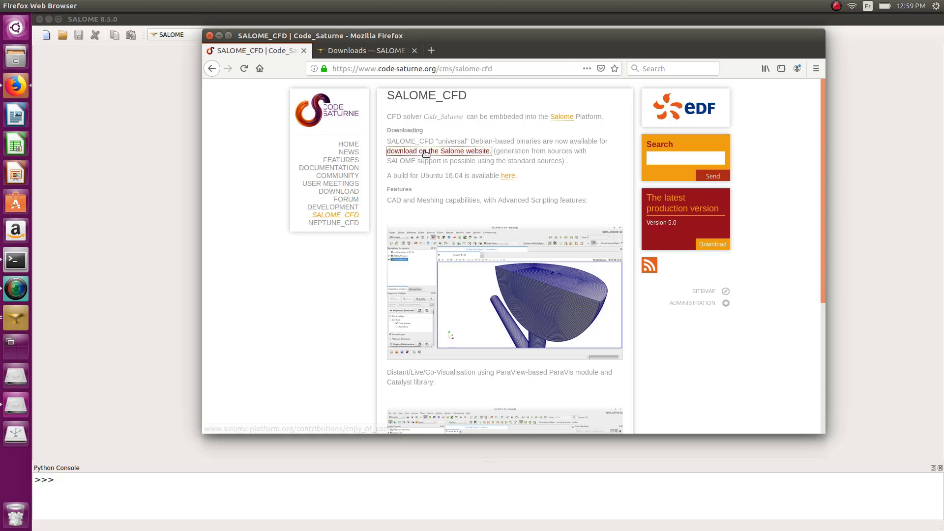
left_click(374, 52)
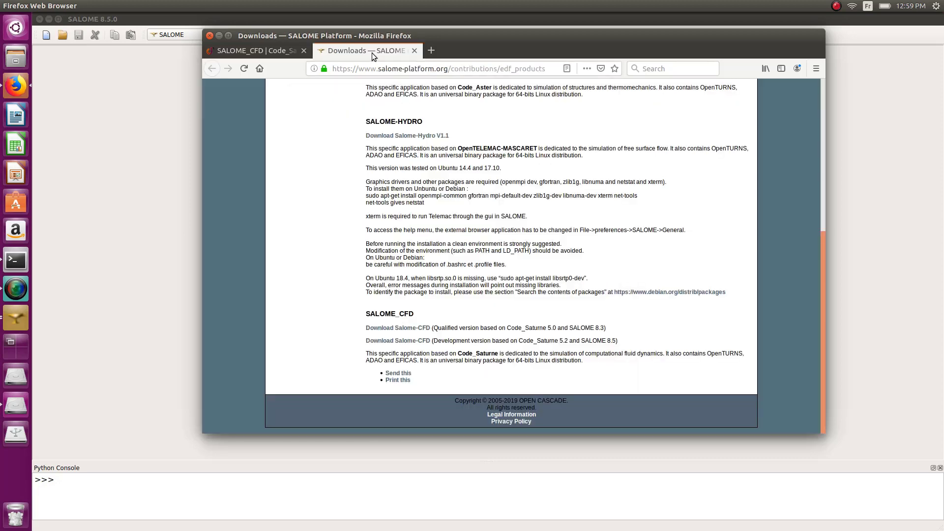
scroll(447, 183, "up", 8)
scroll(449, 195, "down", 8)
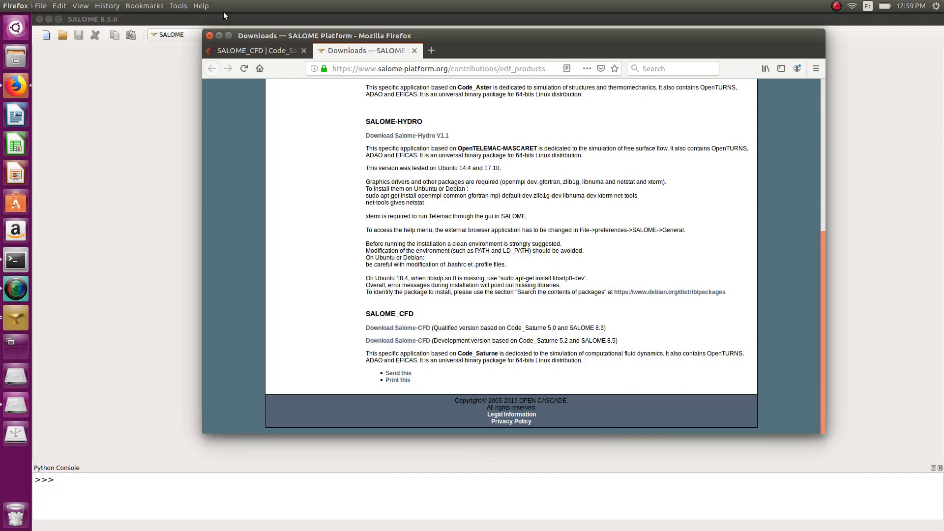
left_click(217, 36)
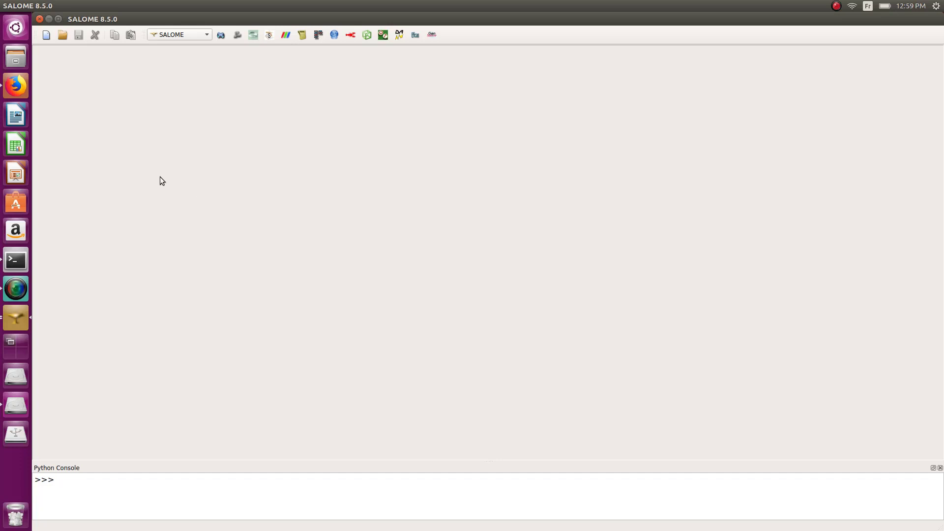
Step: Quit the SALOME session holding cavity-study, shutting down its servers and closing the study without saving
left_click(13, 317)
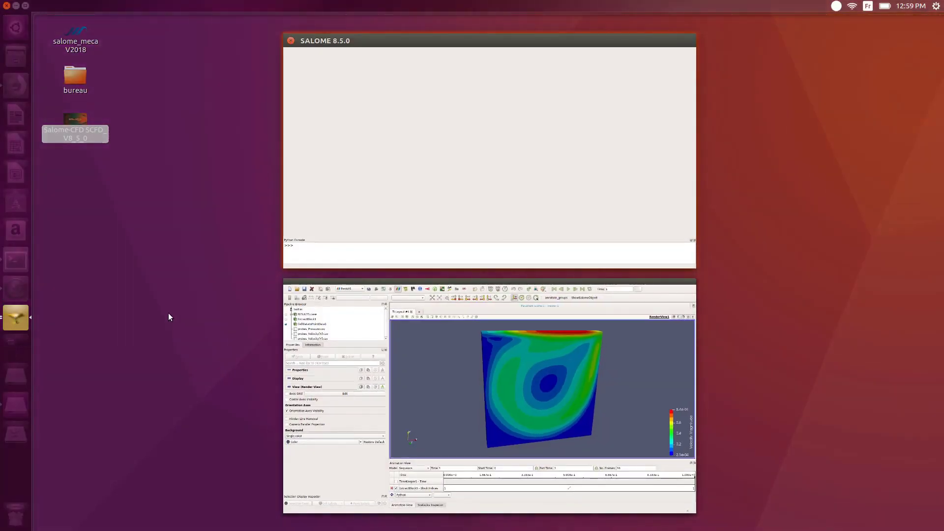
left_click(489, 343)
left_click(39, 19)
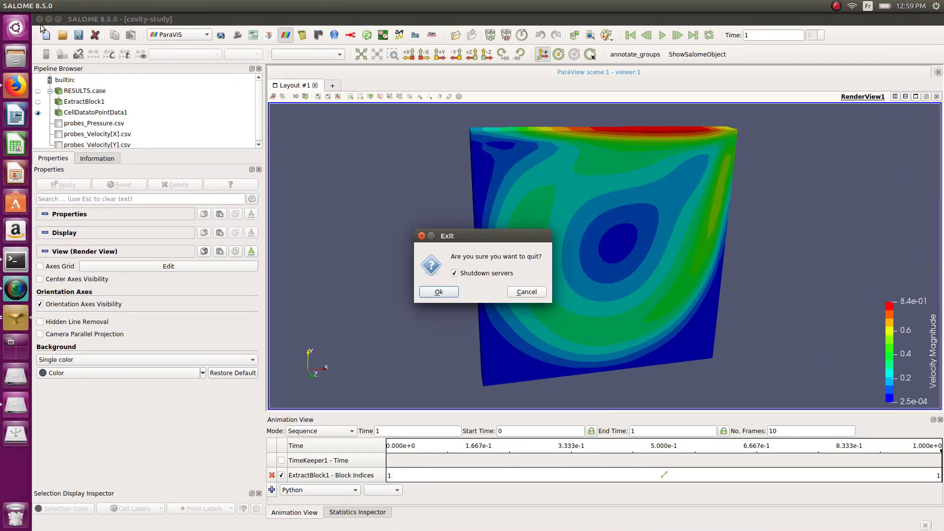
left_click(439, 293)
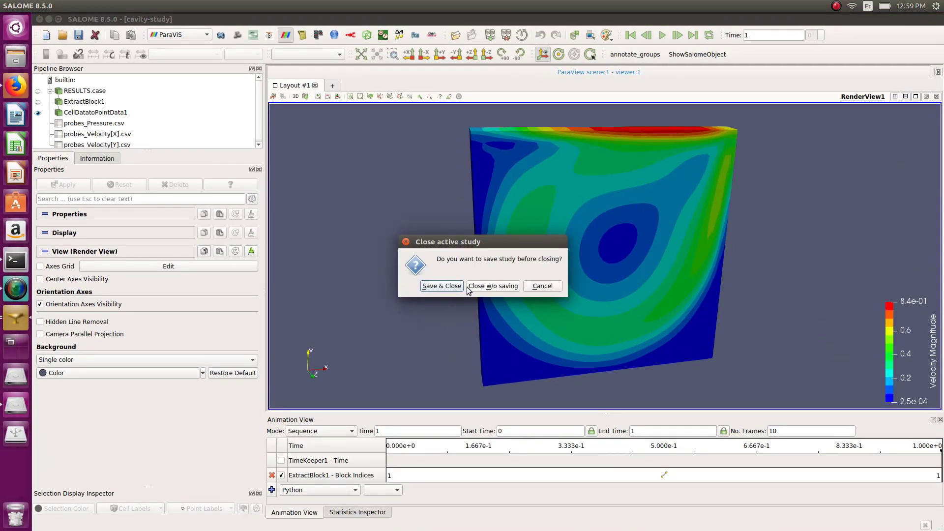
left_click(492, 286)
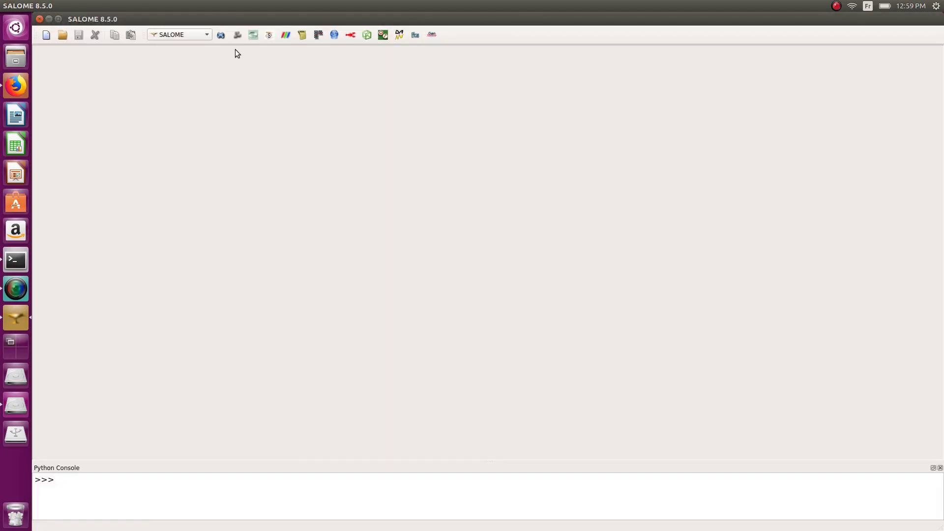
Step: Maximize the empty SALOME window, create a new study and activate the Geometry module
left_click(58, 19)
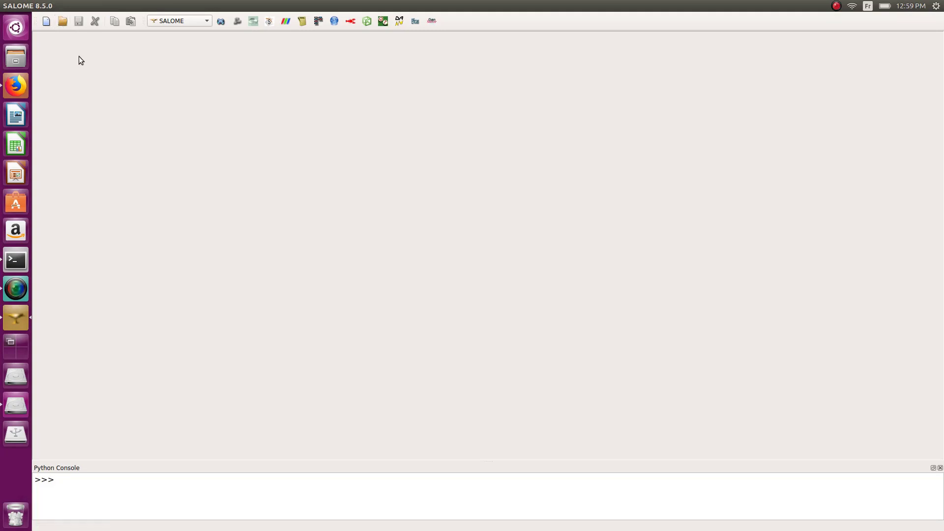
left_click(46, 21)
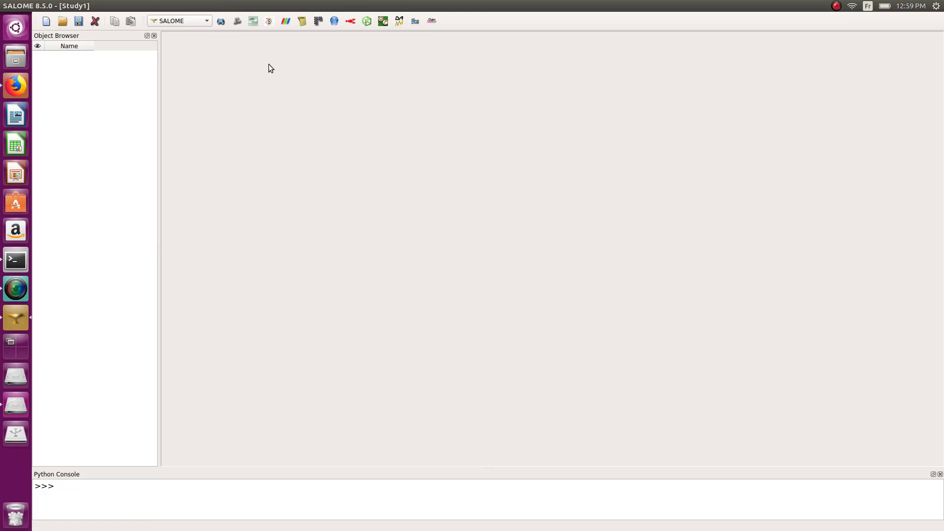
left_click(226, 22)
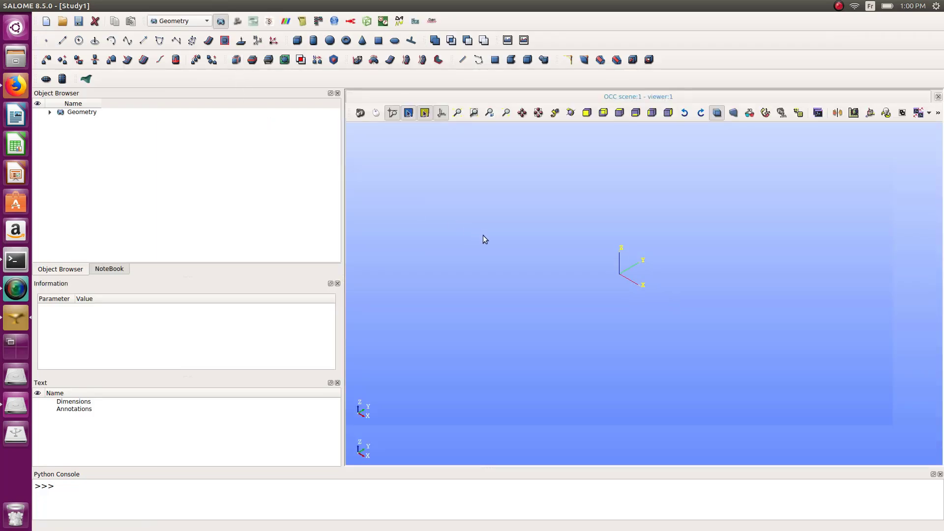
Step: Create a box at the origin with Dx 1, Dy 1 and Dz 0.1
left_click(298, 41)
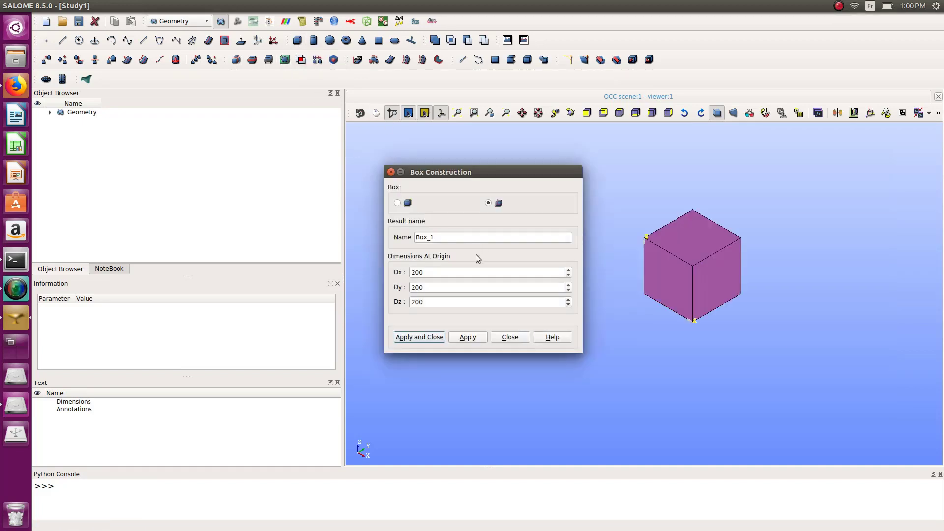
left_click_drag(437, 270, 387, 264)
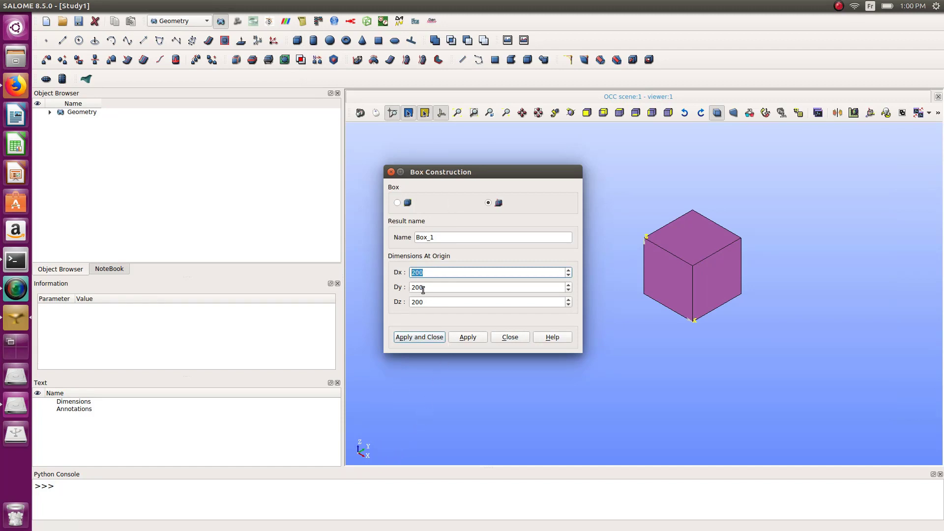
type("1")
left_click_drag(435, 287, 389, 284)
type("1")
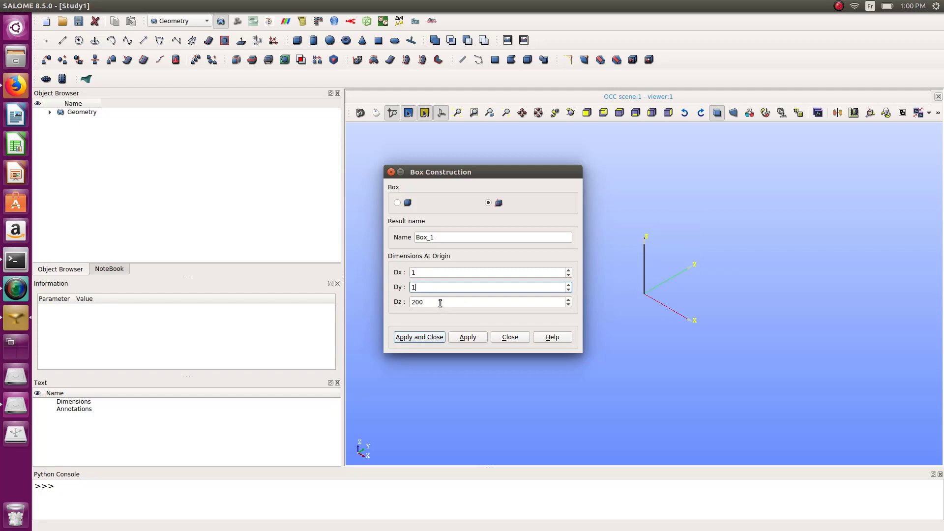
left_click_drag(445, 306, 382, 305)
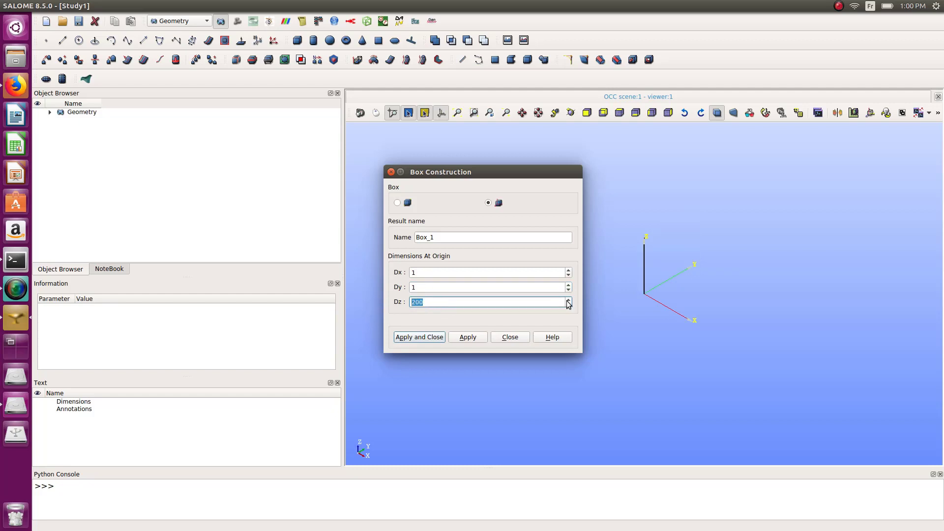
type("0.1")
left_click(430, 338)
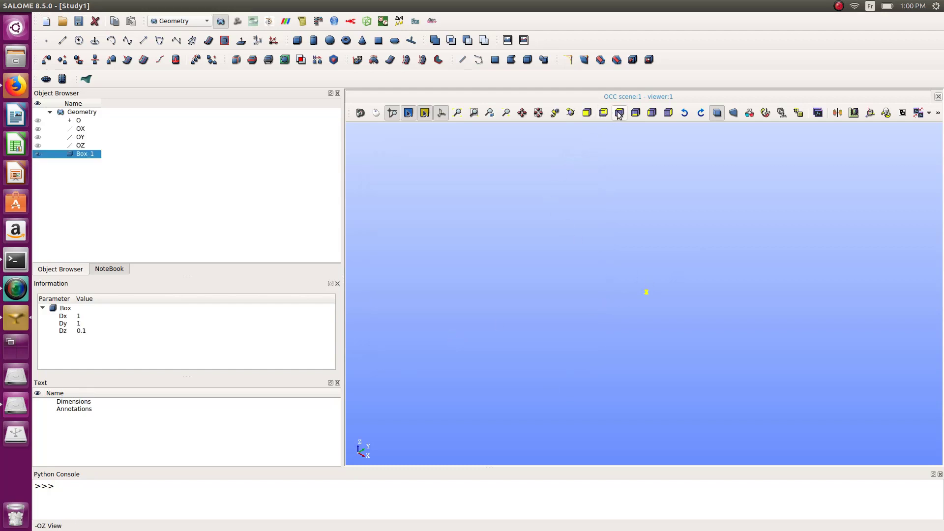
Step: Fit the thin box in the viewer and orient it upright with the Y axis pointing up and its large face forward
left_click(764, 116)
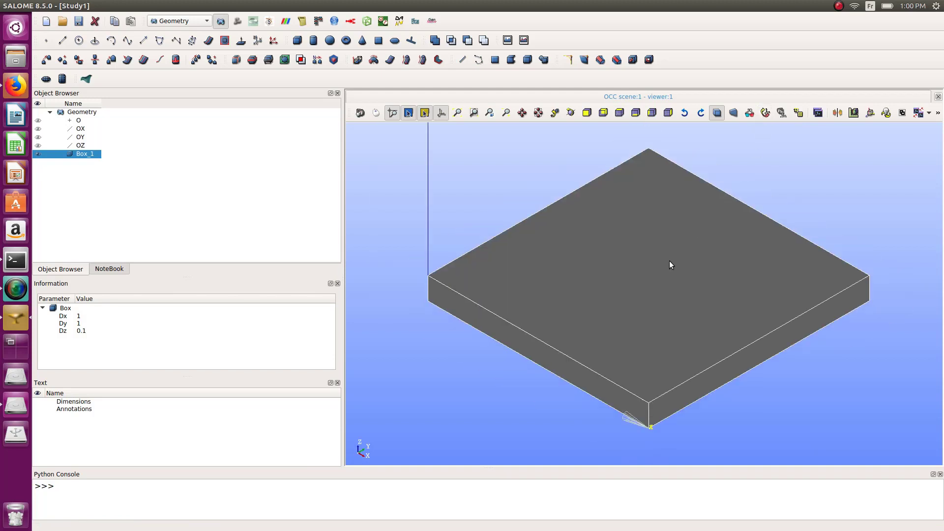
scroll(670, 265, "down", 1)
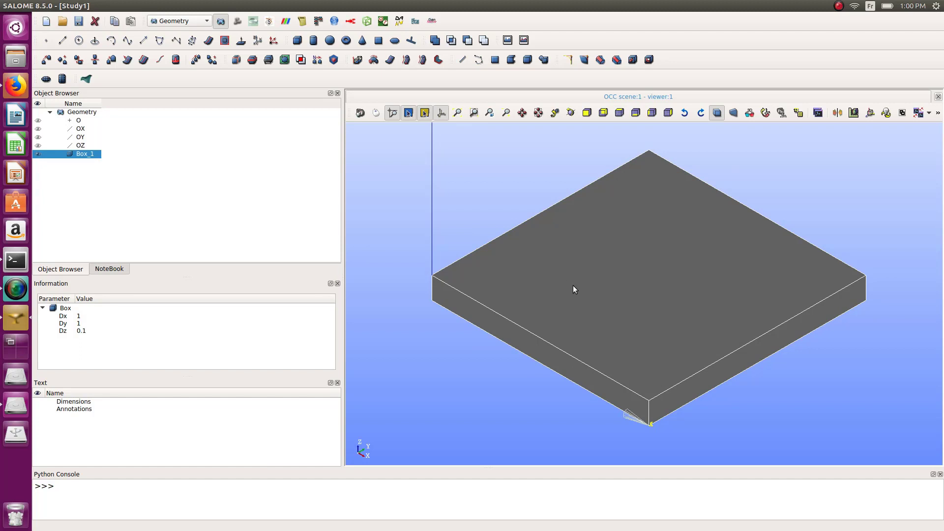
left_click_drag(519, 303, 548, 330)
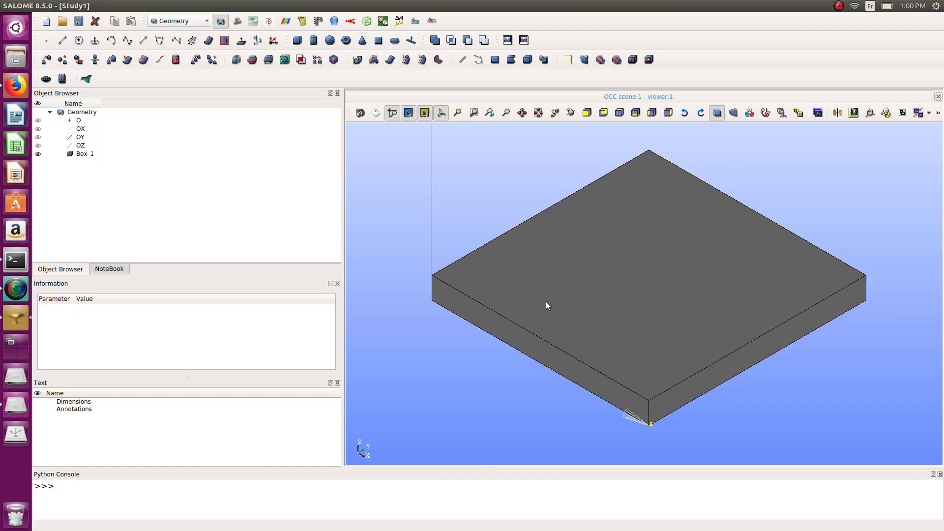
right_click_drag(497, 295, 620, 207, "ctrl")
scroll(629, 209, "down", 1)
left_click_drag(580, 421, 628, 418)
right_click_drag(581, 361, 625, 181, "ctrl")
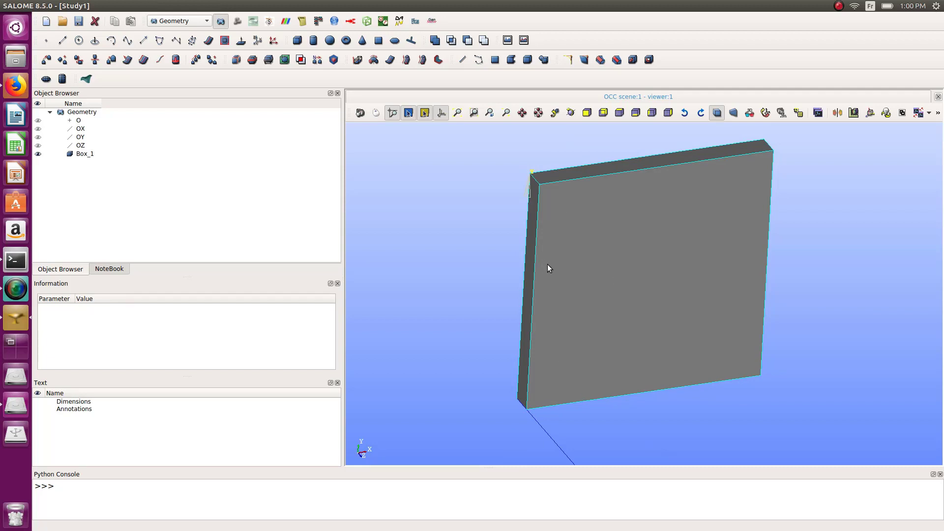
Step: Begin creating a geometry group with shape type solid and Box_1 as its main shape
left_click(125, 5)
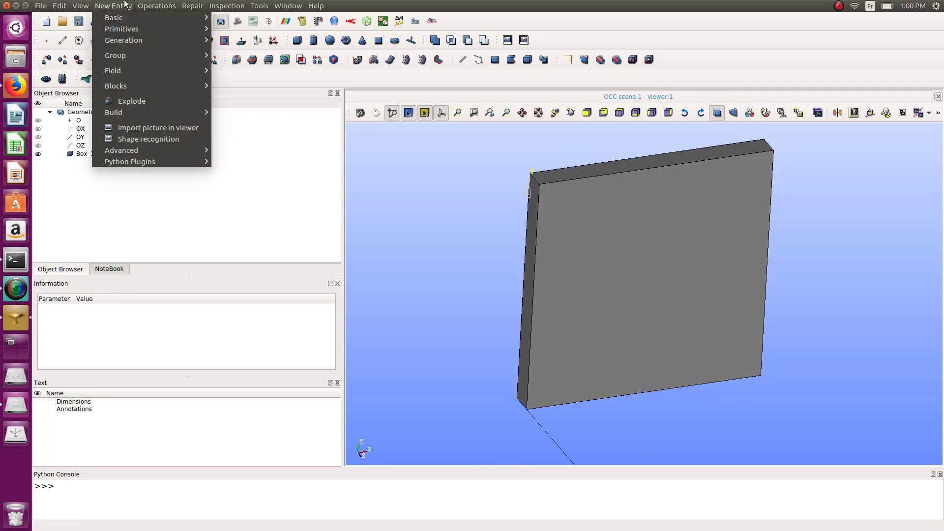
mouse_move(131, 51)
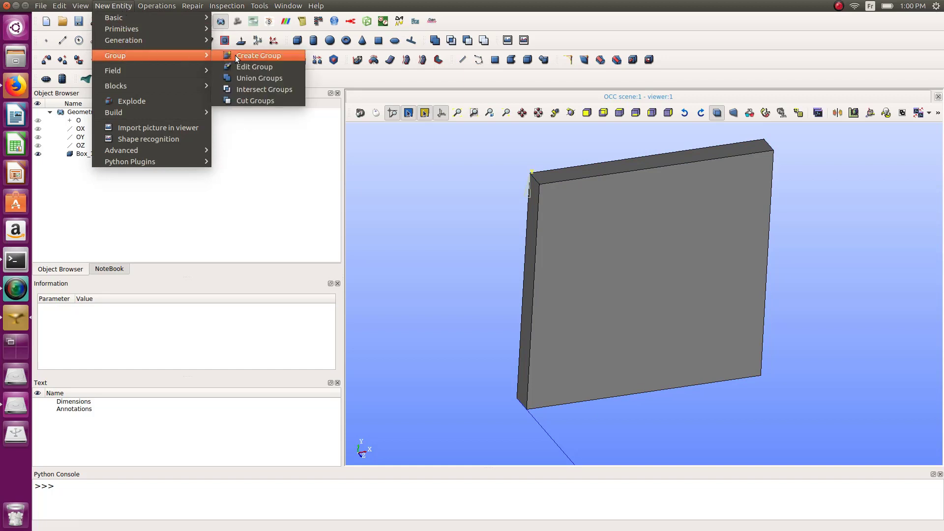
left_click(256, 56)
left_click_drag(503, 109, 355, 103)
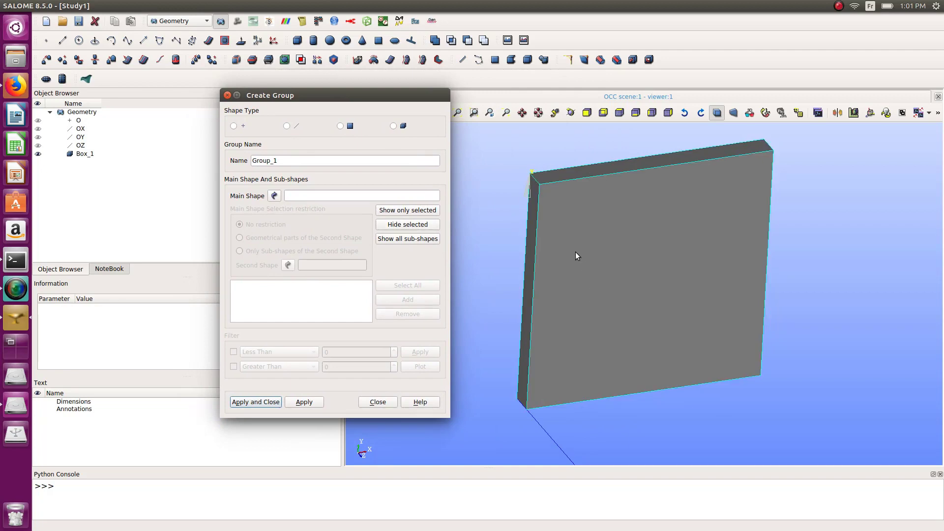
left_click(394, 126)
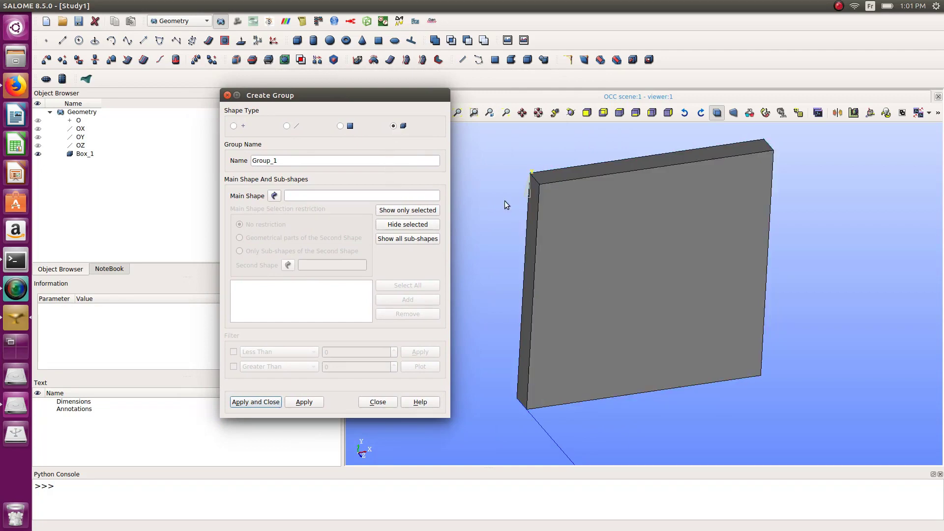
left_click(610, 221)
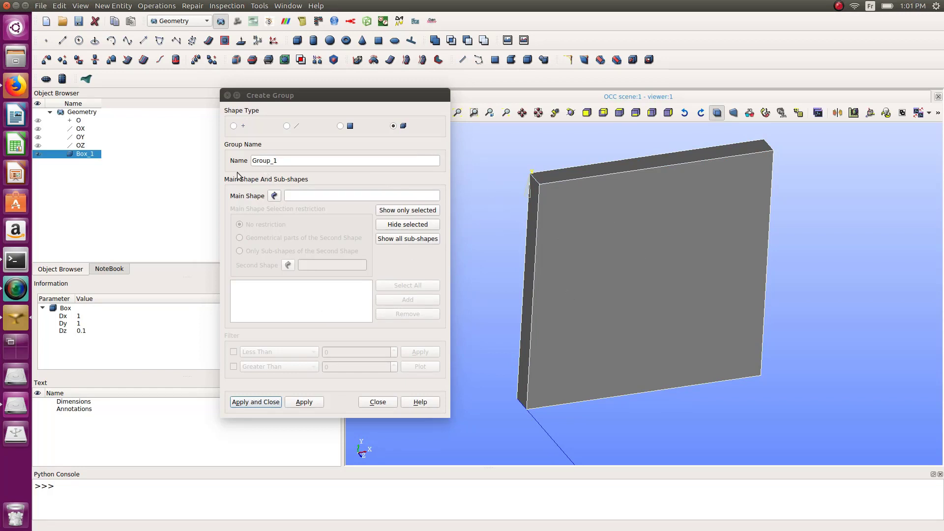
left_click(275, 195)
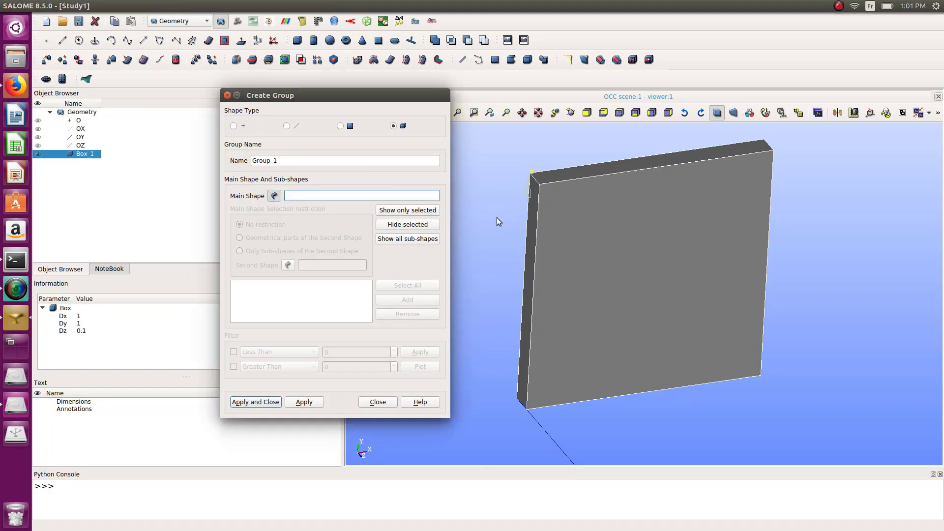
left_click(621, 248)
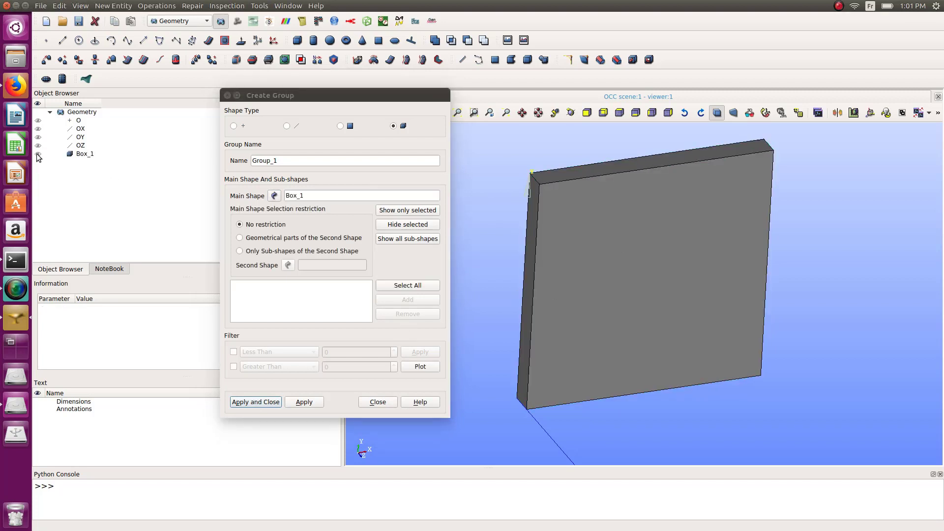
Step: Add the whole Box_1 solid to the group and create it under the name vol
left_click(78, 155)
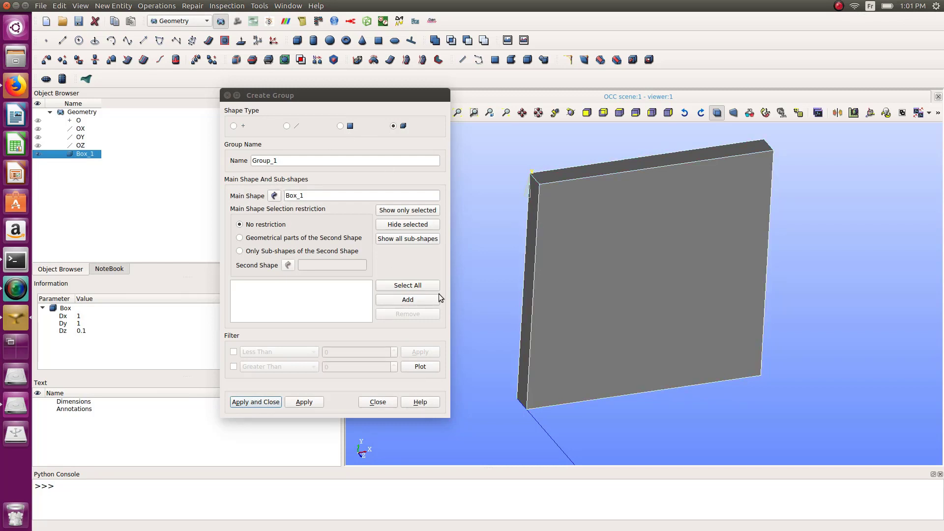
left_click(410, 299)
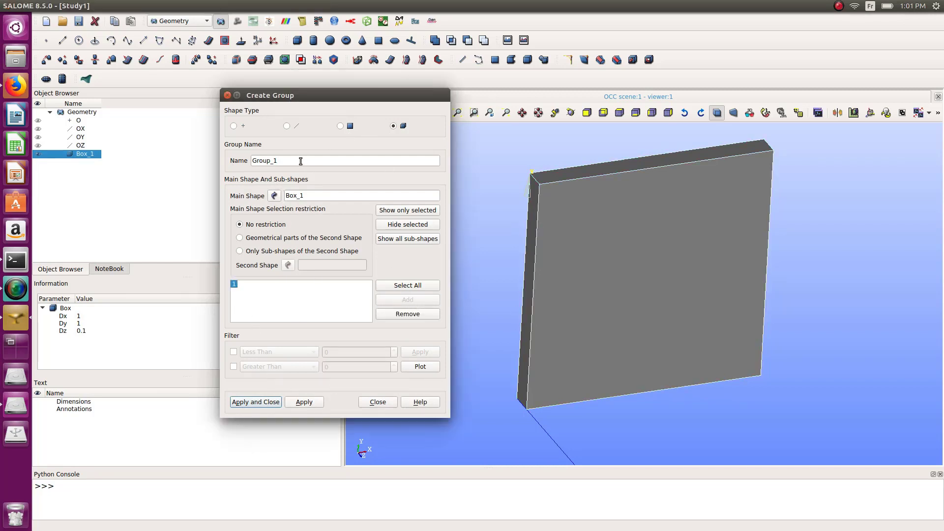
double_click(301, 161)
type("vol")
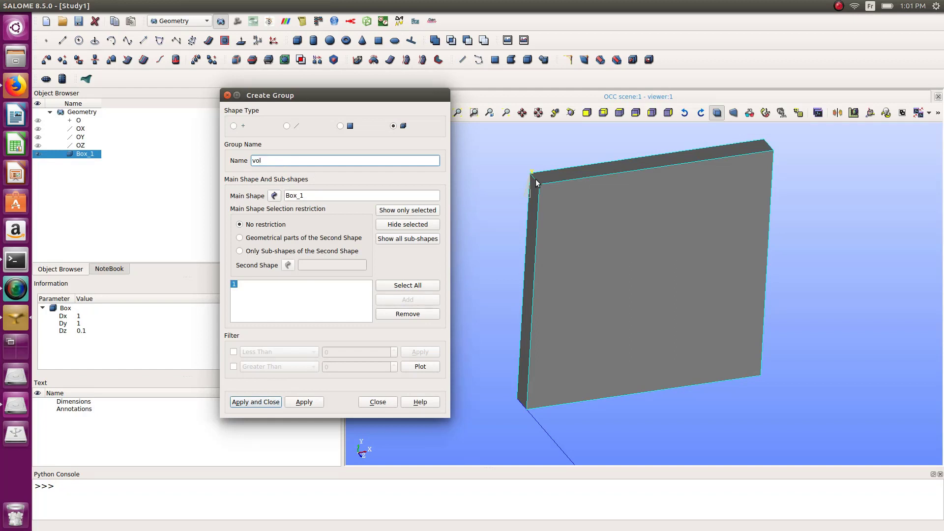
left_click(297, 403)
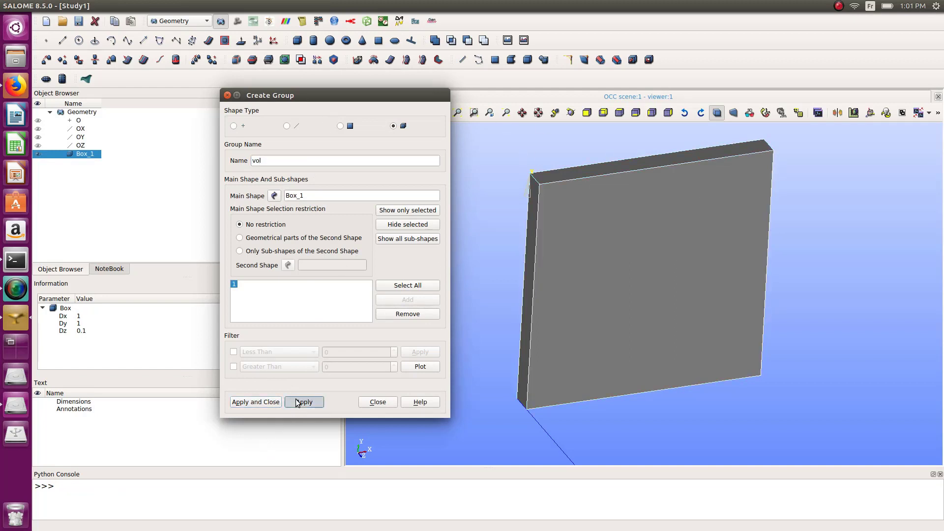
left_click(59, 154)
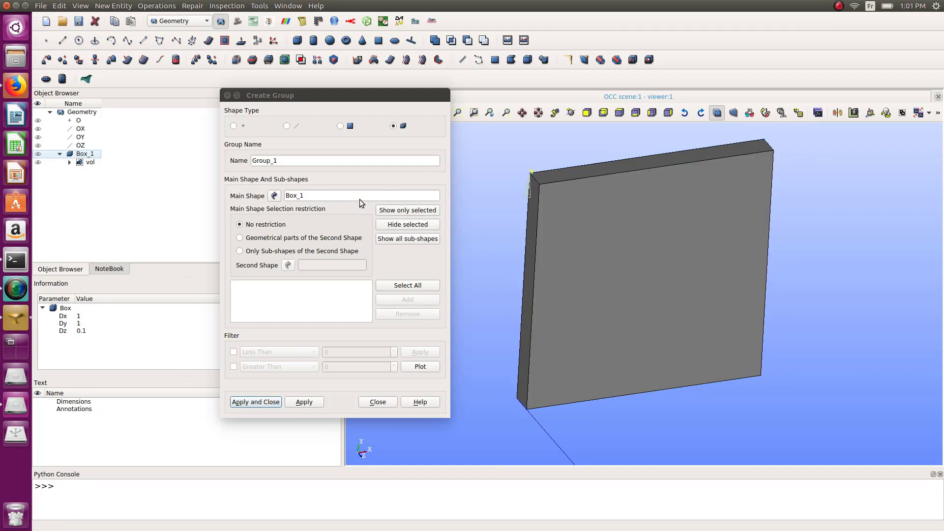
Step: Create a face group named moving_wall from the narrow top face of the box
left_click(341, 125)
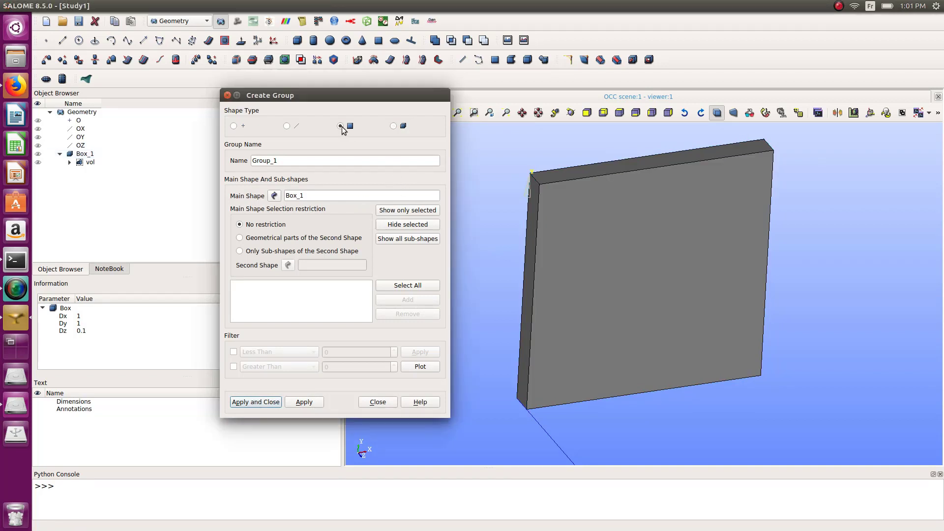
left_click(610, 173)
left_click(423, 300)
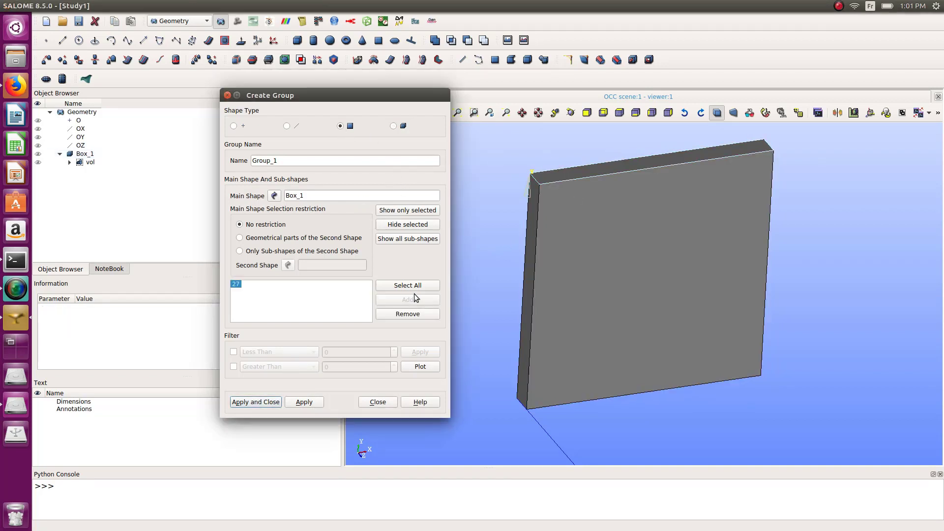
double_click(294, 157)
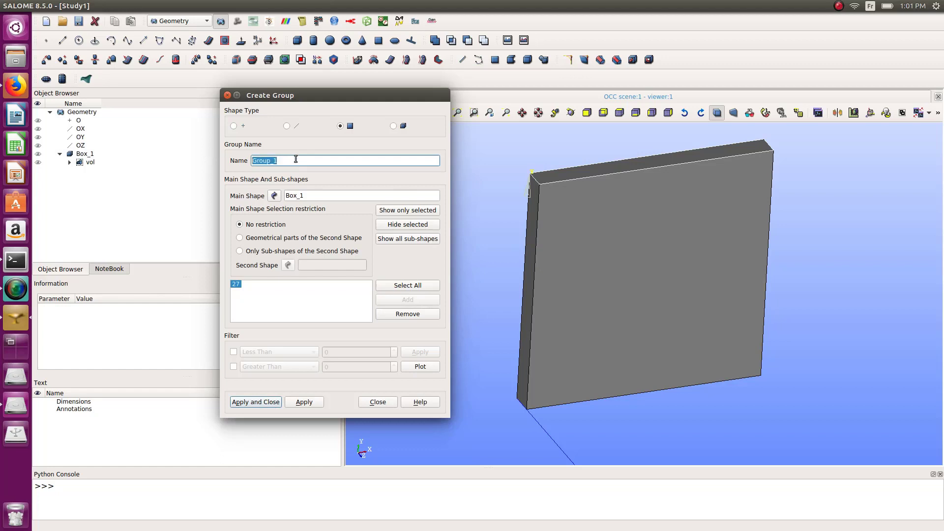
type("moving_wall")
left_click(304, 402)
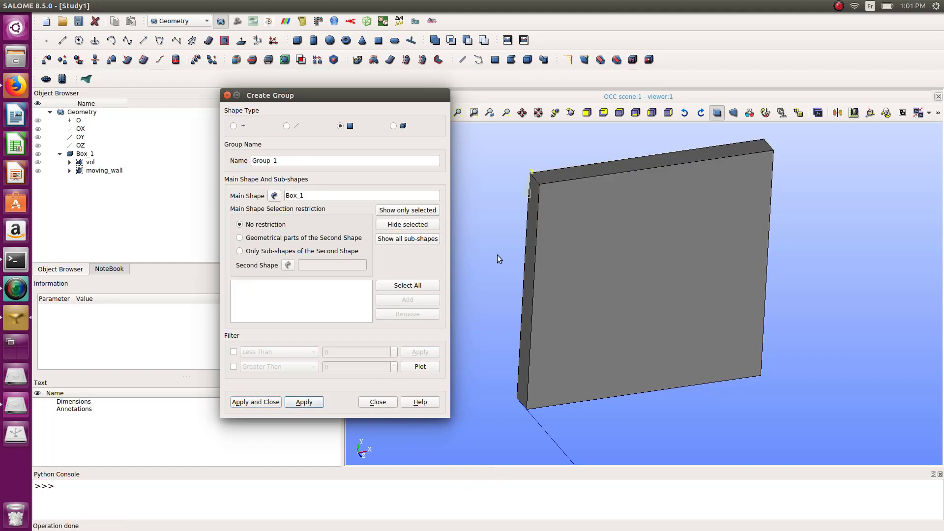
Step: Create a face group named walls from the box's two narrow side faces and its narrow bottom face
left_click(535, 260)
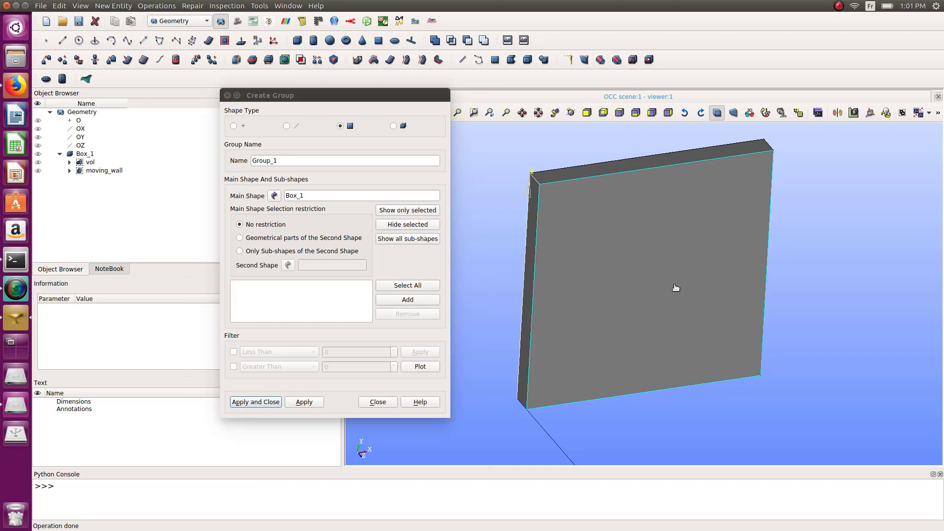
left_click(423, 300)
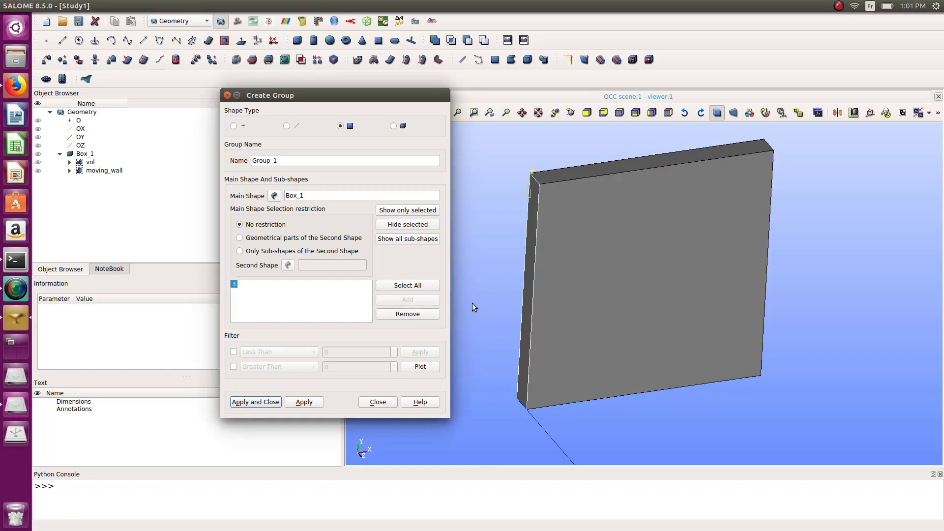
right_click_drag(609, 301, 425, 308, "ctrl")
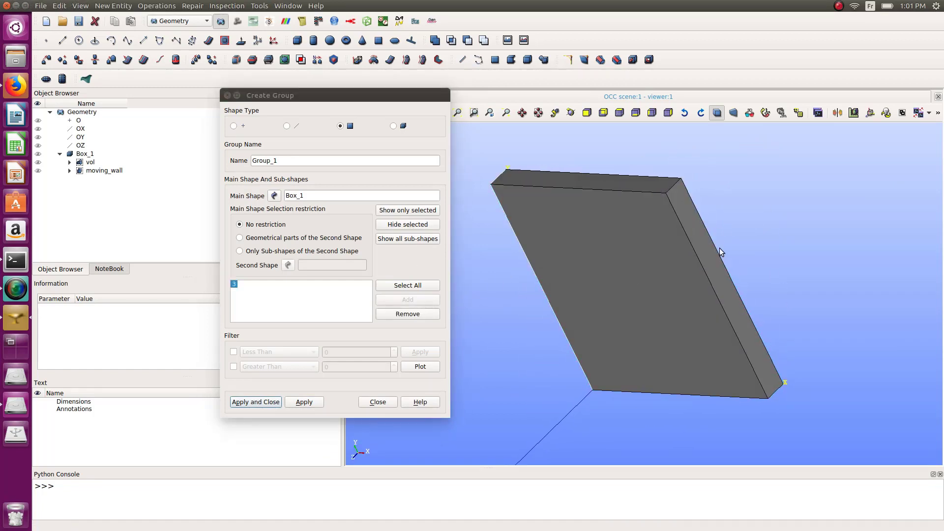
left_click(714, 255)
left_click(408, 300)
right_click_drag(556, 305, 698, 217, "ctrl")
left_click(676, 416)
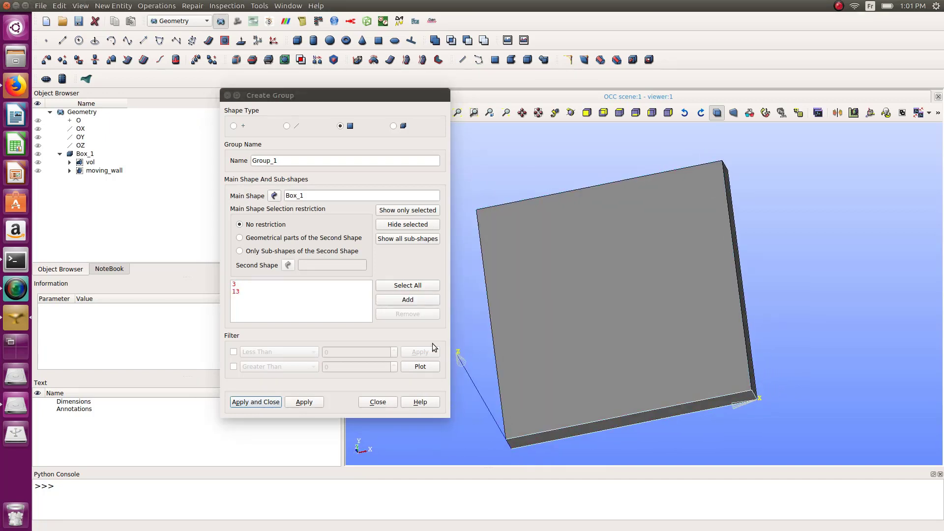
left_click(418, 302)
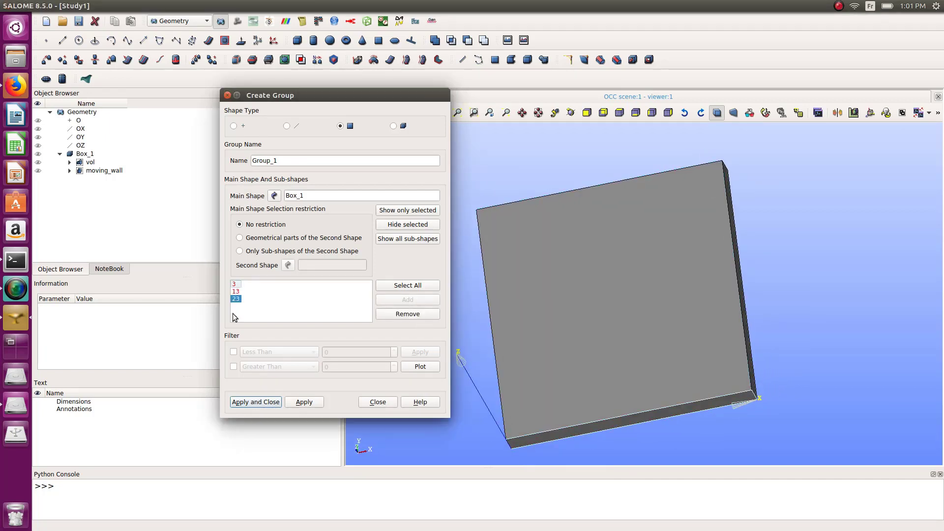
double_click(295, 162)
type("wall")
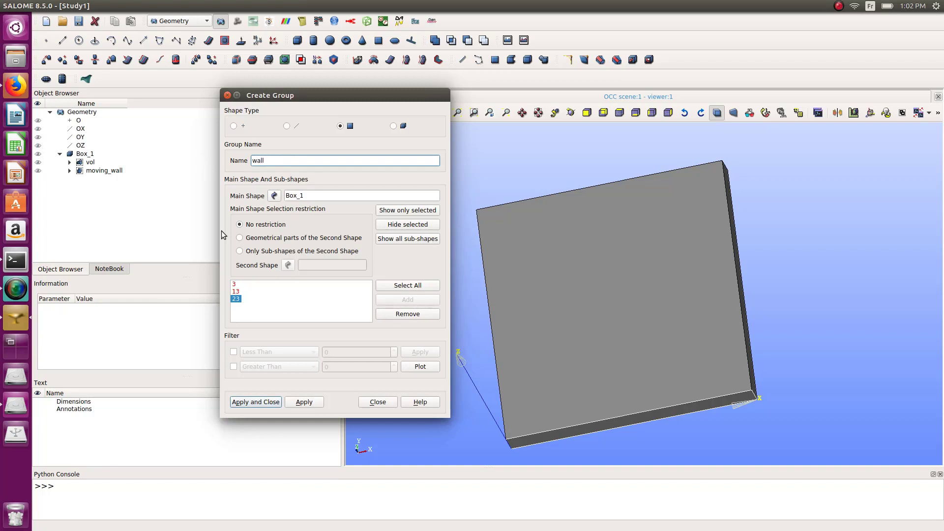
type("s")
left_click(304, 402)
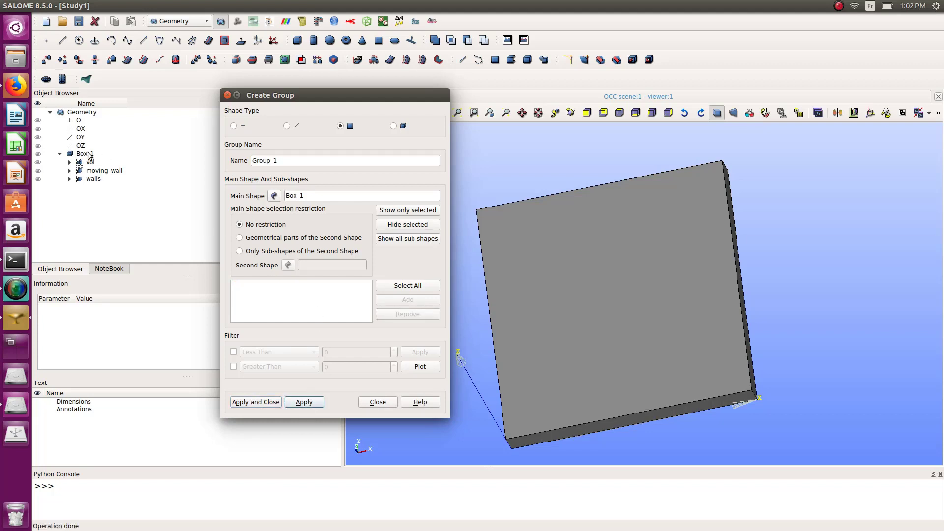
Step: Create a face group named symmetry from the two large opposite faces of the box and finish creating groups
right_click_drag(575, 295, 552, 148, "ctrl")
right_click_drag(683, 392, 580, 437, "ctrl")
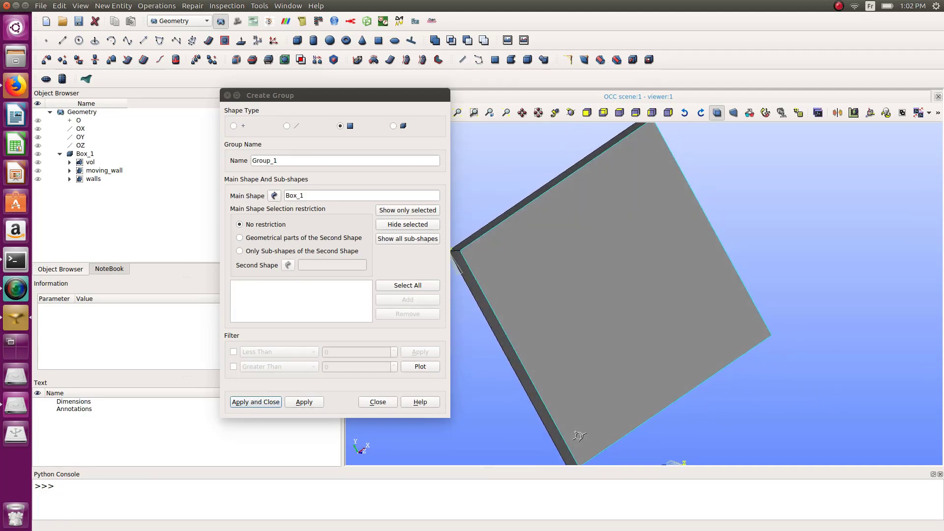
left_click(595, 311)
left_click(399, 300)
right_click_drag(523, 308, 606, 309, "ctrl")
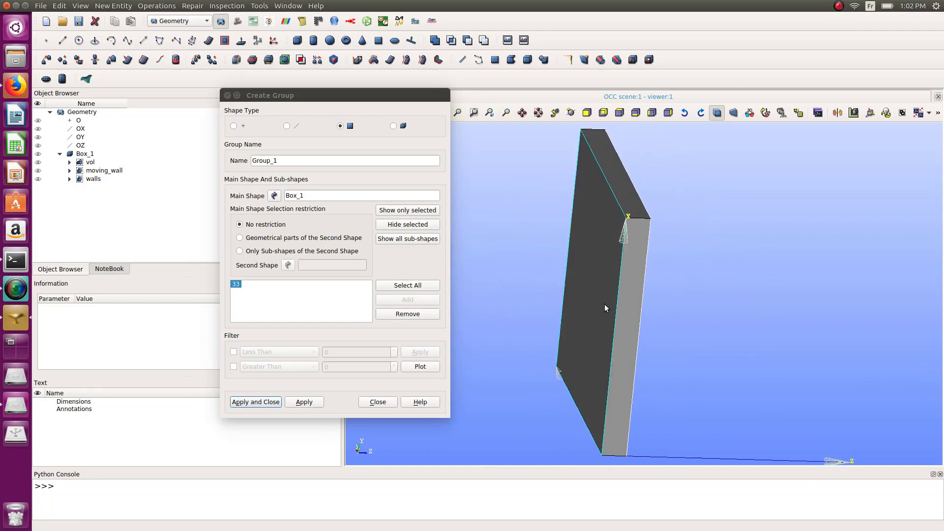
left_click(605, 309)
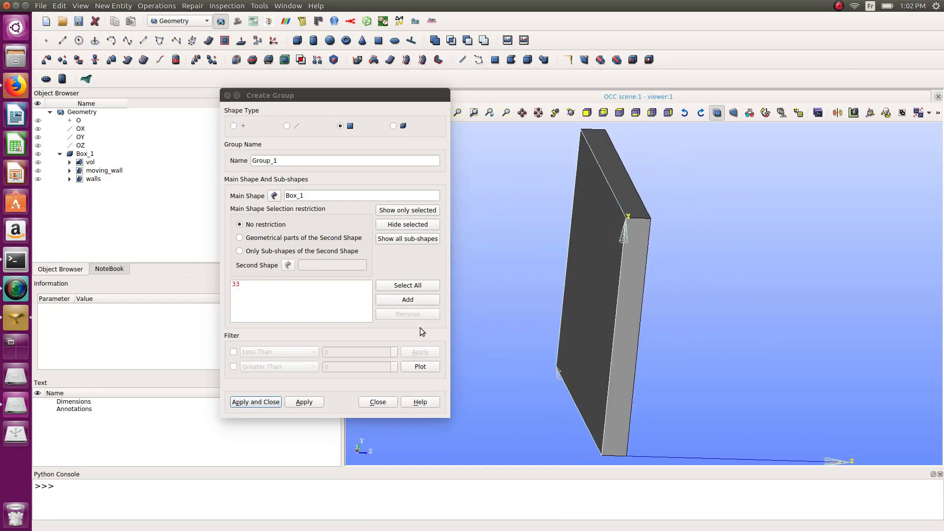
left_click(412, 301)
left_click(277, 160)
left_click_drag(277, 160, 240, 165)
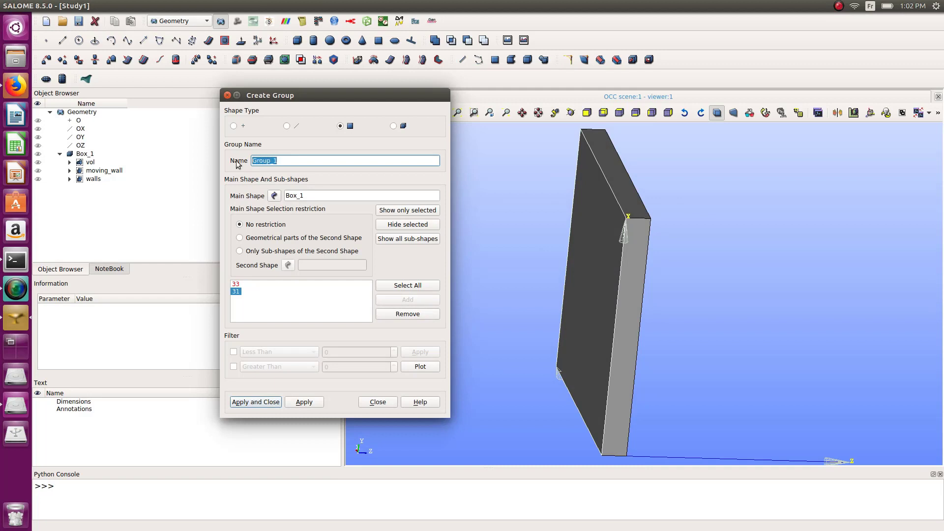
type("symmetry")
left_click(245, 404)
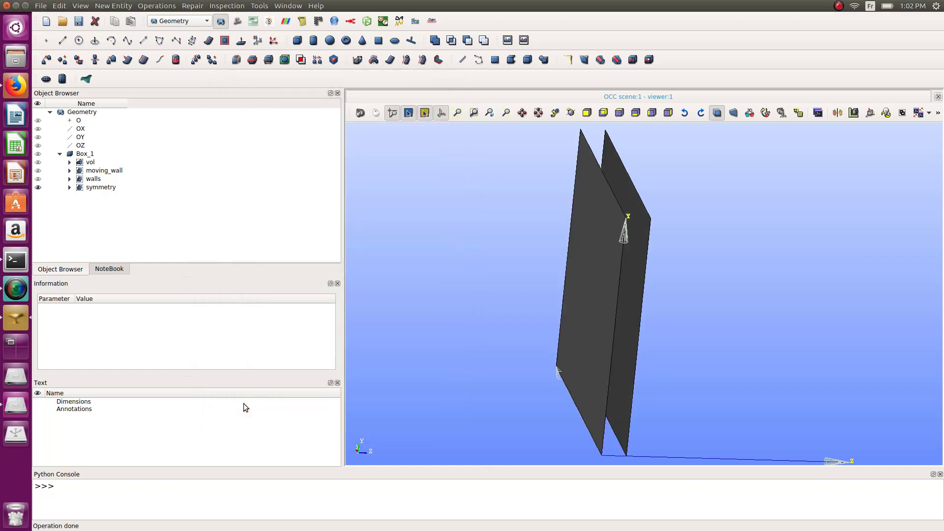
Step: Hide the symmetry group and display Box_1 again in the viewer
left_click(40, 185)
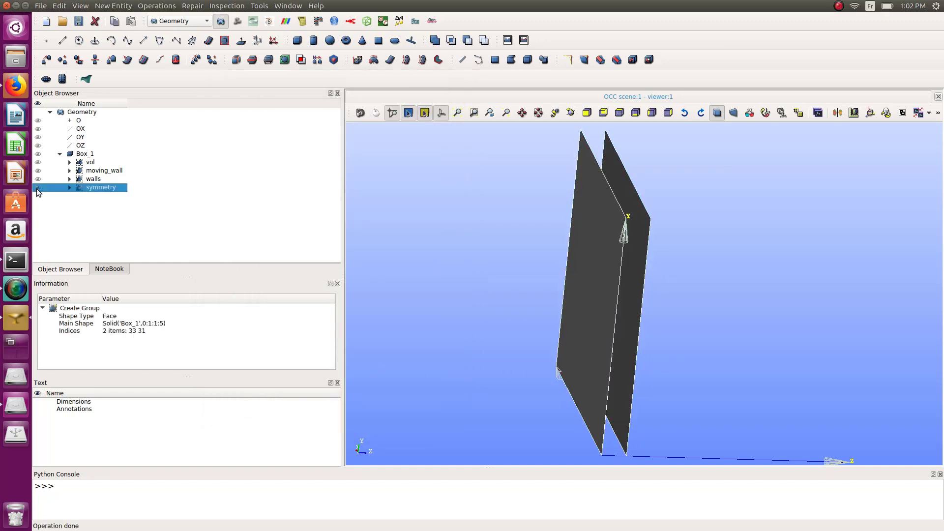
left_click(43, 154)
left_click_drag(605, 302, 836, 184)
left_click_drag(583, 336, 464, 248)
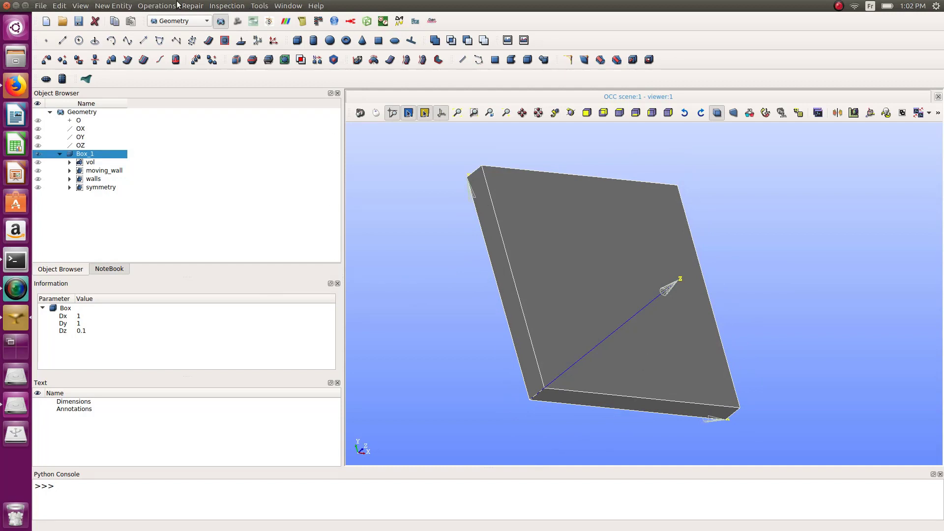
Step: Propagate Box_1 to generate its groups of parallel opposite edges
left_click(157, 6)
left_click(132, 69)
left_click(150, 3)
mouse_move(159, 41)
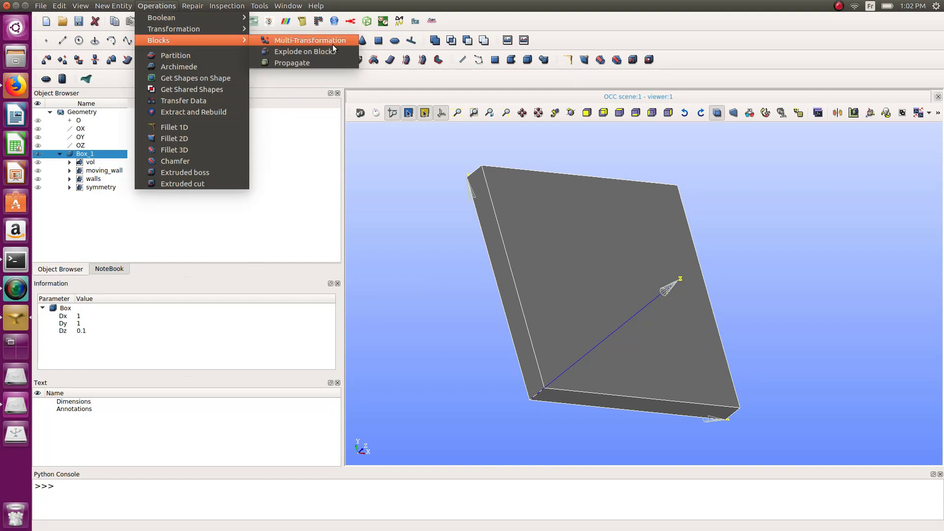
left_click(328, 63)
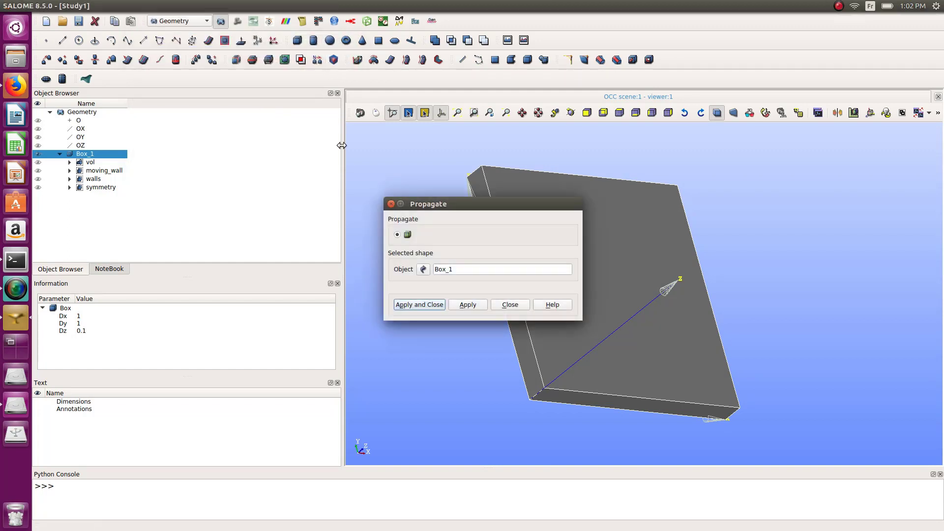
left_click(413, 305)
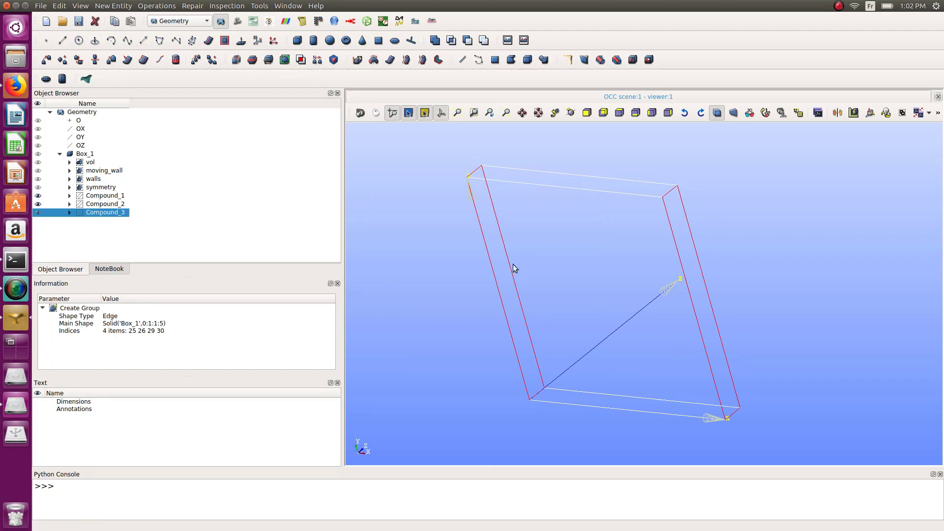
Step: Hide the Compound_3 edge group in the viewer to inspect the edges of the other two compounds
left_click(38, 212)
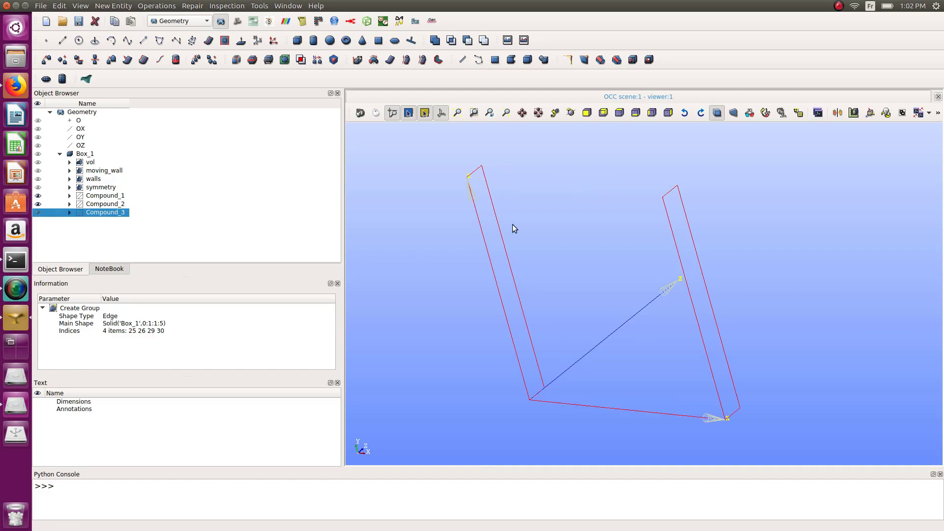
right_click_drag(680, 294, 565, 288, "ctrl")
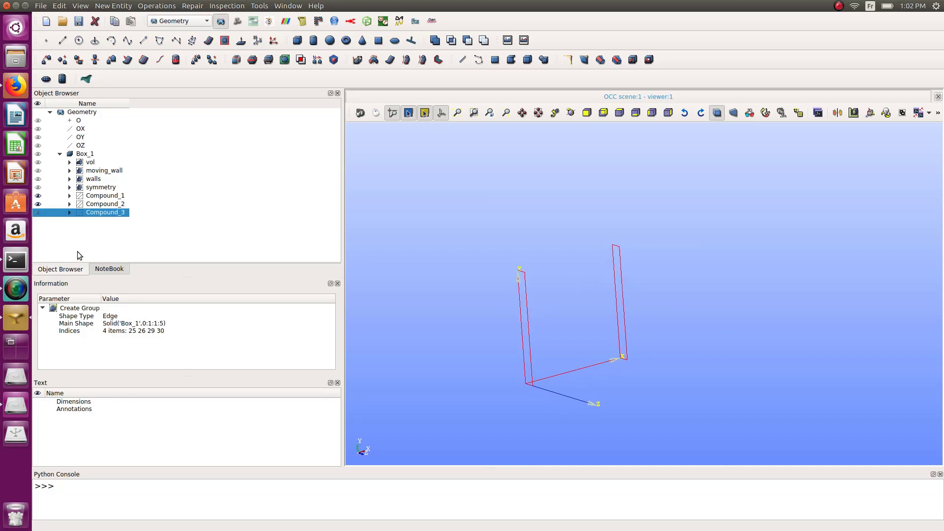
Step: Rename the Compound_3 edge group as xdir
right_click(97, 213)
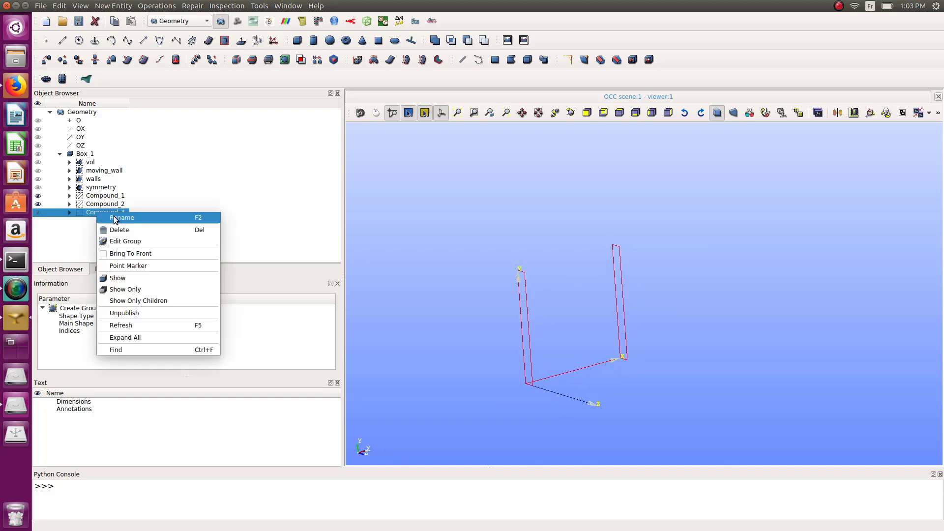
left_click(118, 218)
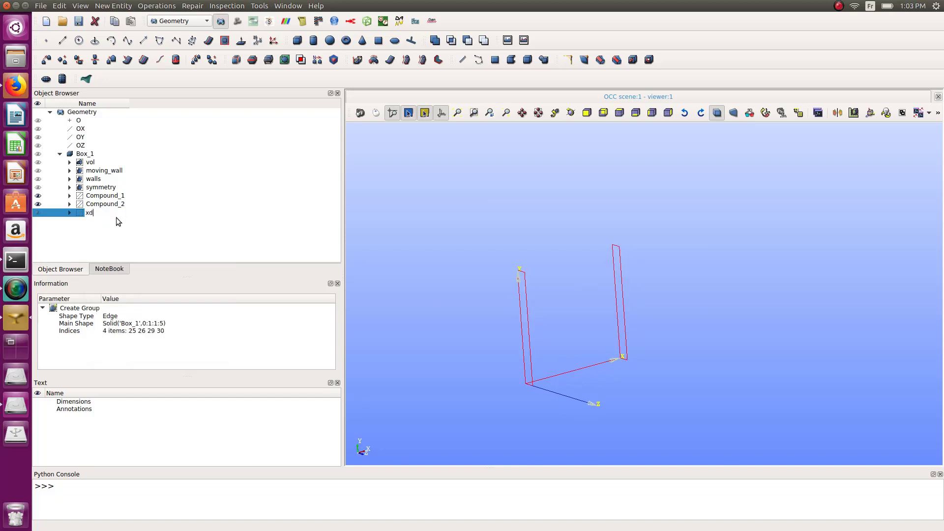
key("Return")
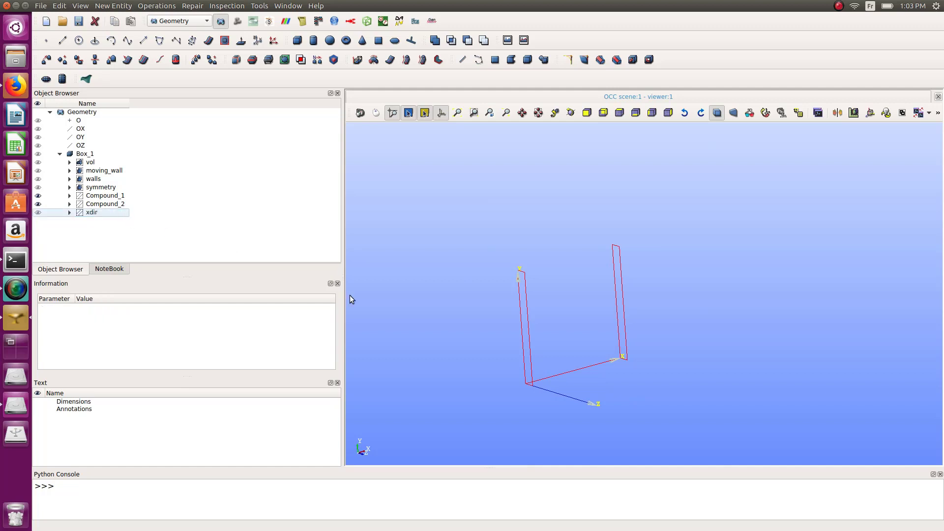
Step: Display xdir again, hide Compound_2 to check its direction, and rename Compound_2 as ydir
left_click(38, 212)
left_click(39, 204)
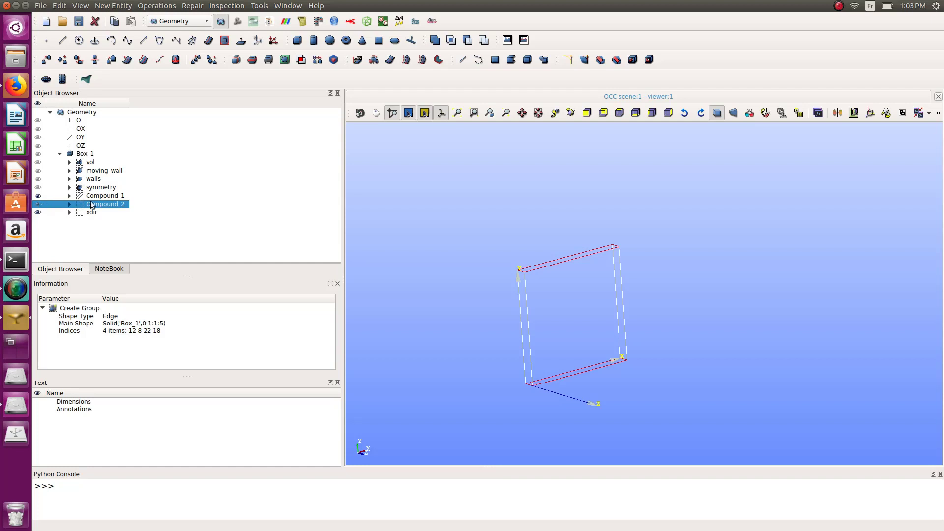
right_click(91, 203)
left_click(111, 208)
type("ydir")
key("Return")
Step: Check the direction of the Compound_1 edge group by hiding it and rename it as zdir
left_click(98, 196)
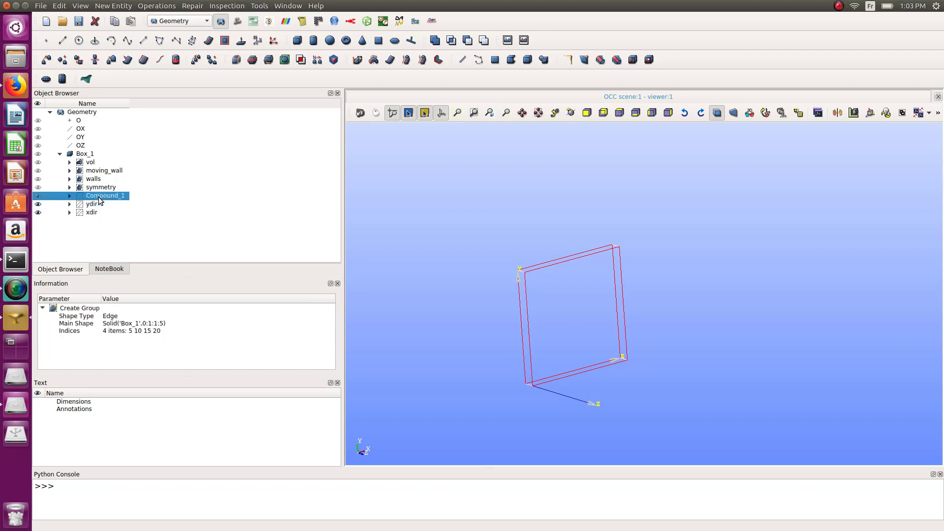
right_click(103, 195)
left_click(118, 202)
type("zdir")
key("Return")
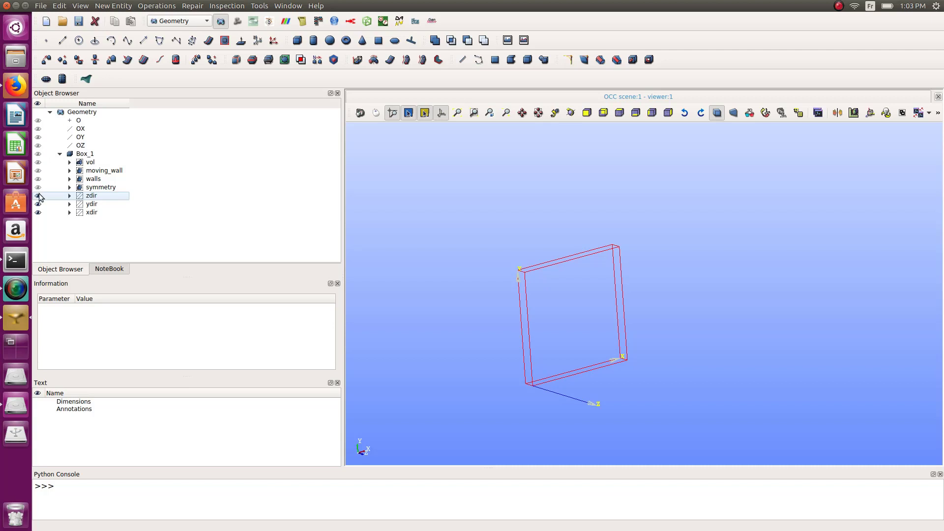
Step: Display Box_1 in the viewer and switch to the Mesh module
left_click(38, 154)
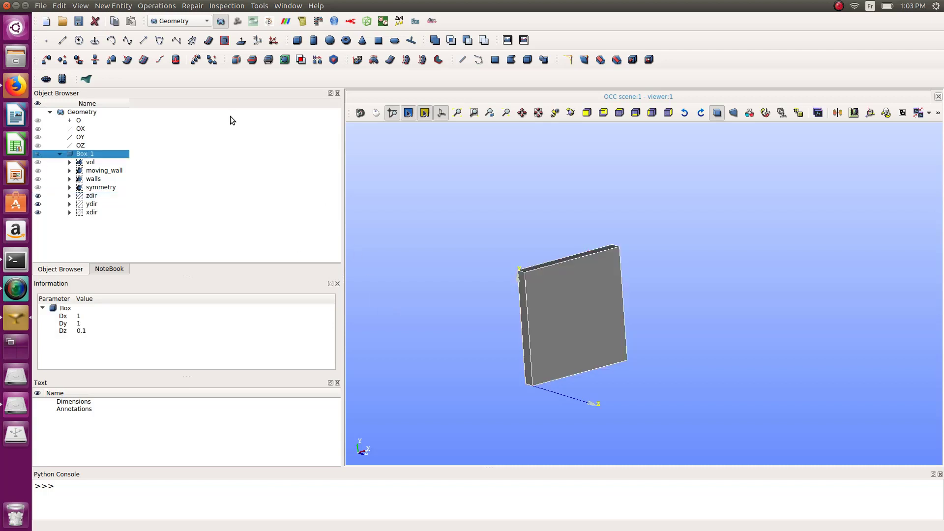
left_click(237, 20)
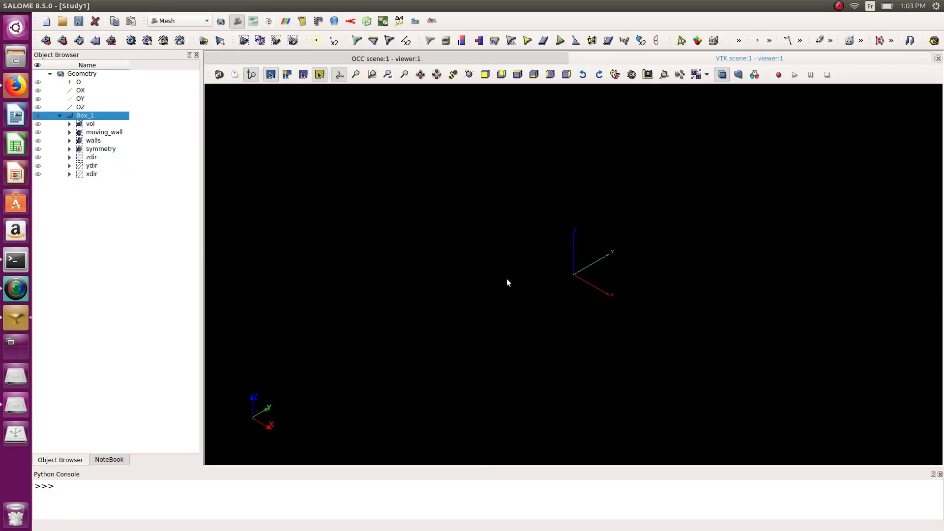
scroll(628, 273, "up", 5)
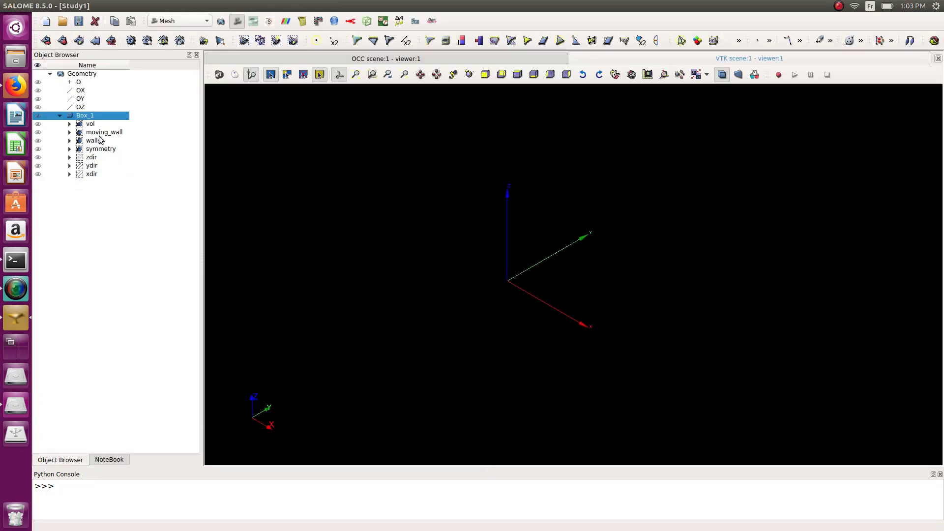
Step: Start a new mesh named Mesh_1 on Box_1 with Hexahedron (i,j,k) as its 3D algorithm
left_click(46, 40)
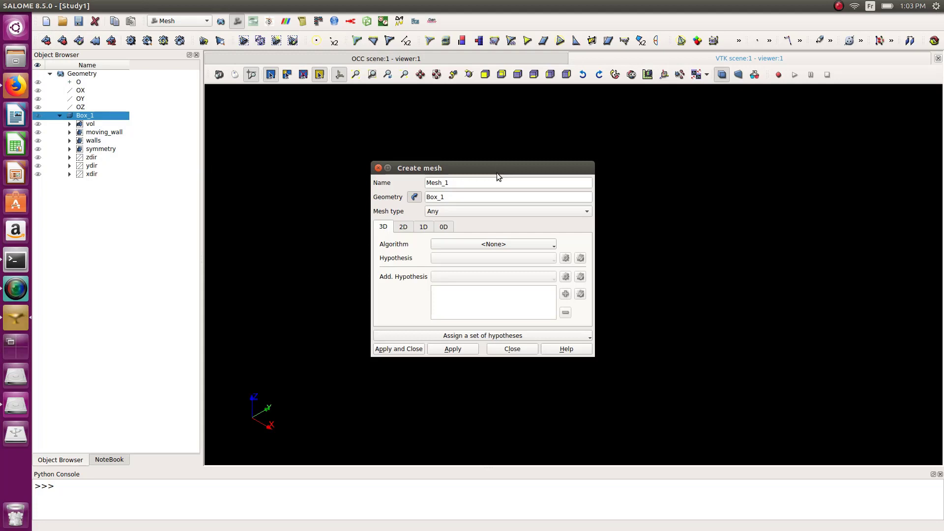
left_click_drag(496, 173, 350, 148)
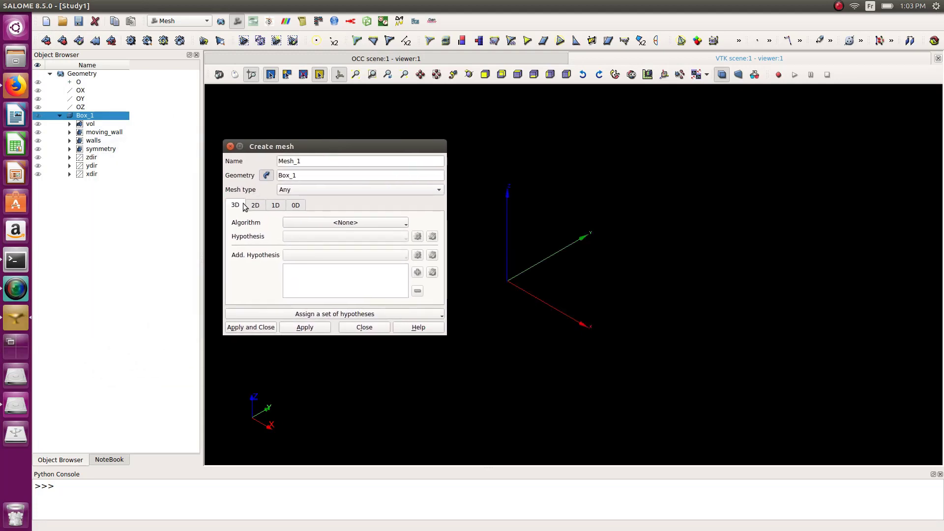
left_click(329, 223)
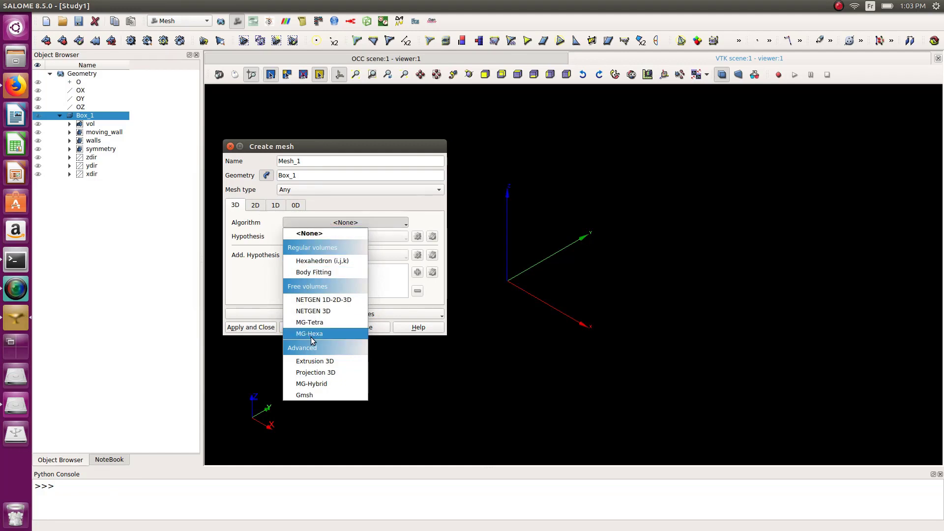
left_click(321, 262)
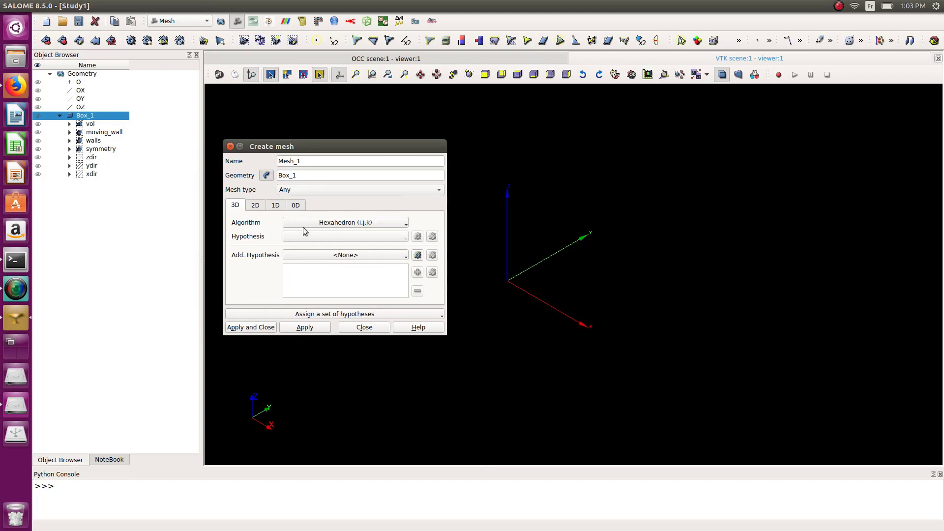
Step: Assign Quadrangle: Mapping as the 2D algorithm and Wire Discretisation as the 1D algorithm of Mesh_1
left_click(254, 207)
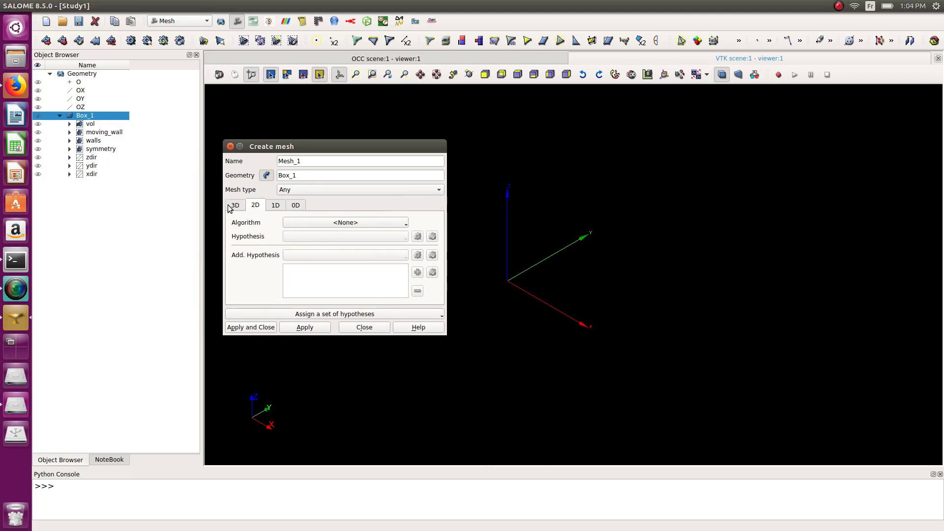
left_click(337, 225)
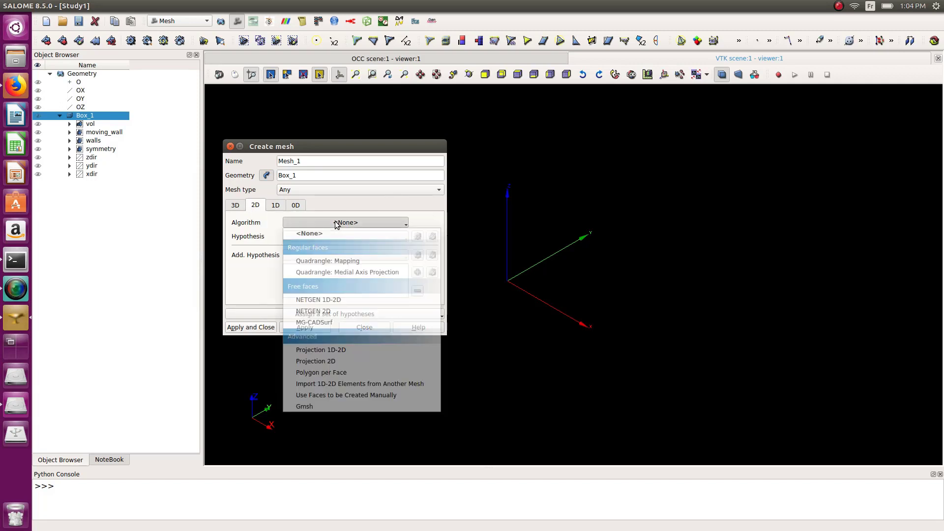
left_click(340, 266)
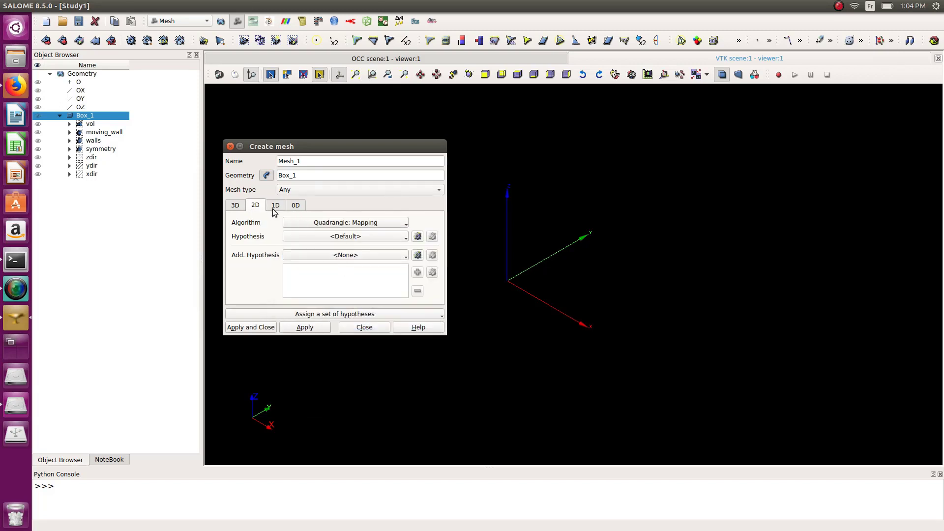
left_click(275, 206)
left_click(295, 224)
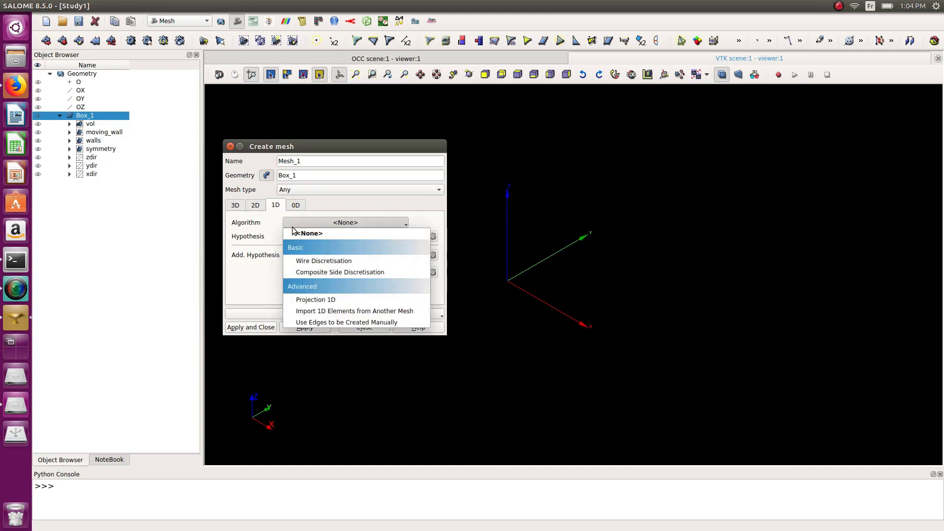
left_click(316, 262)
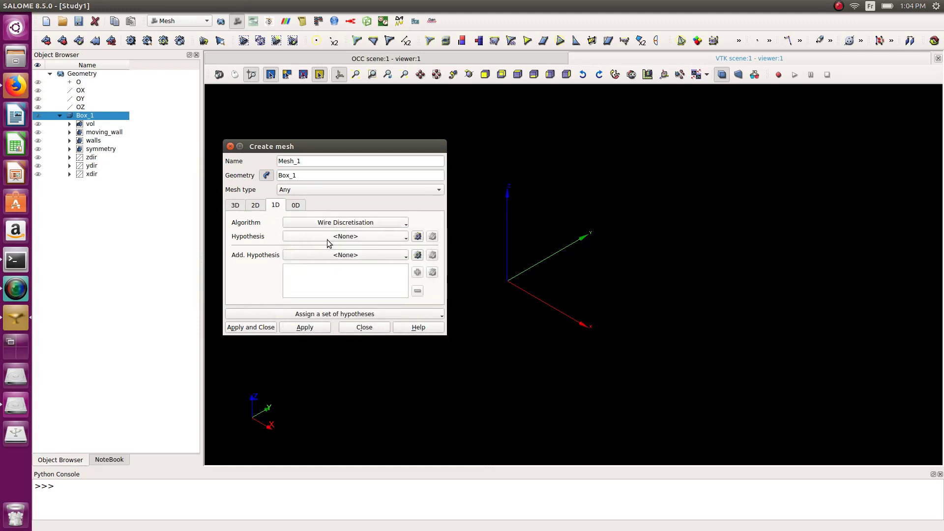
Step: Add a Local Length 1D hypothesis with length 0.141774 and precision 1e-07, and create Mesh_1
left_click(418, 236)
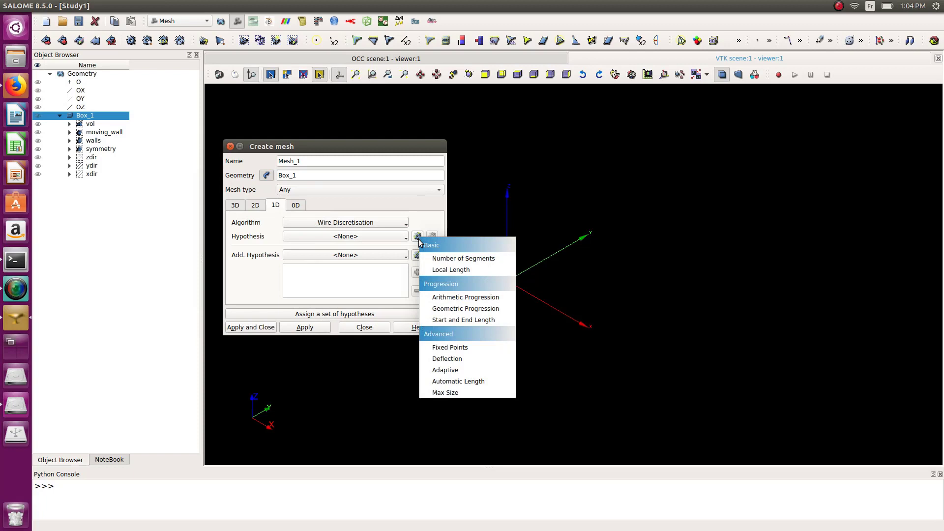
left_click(458, 272)
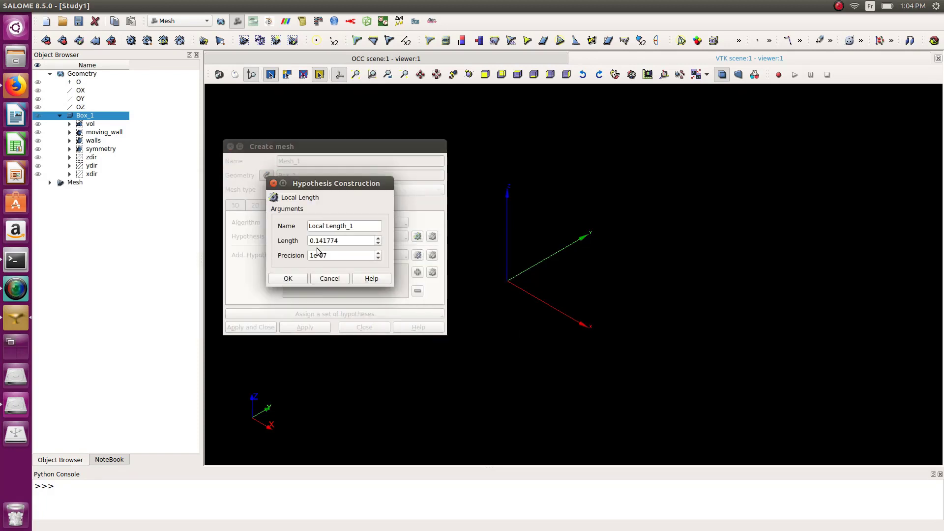
left_click(288, 279)
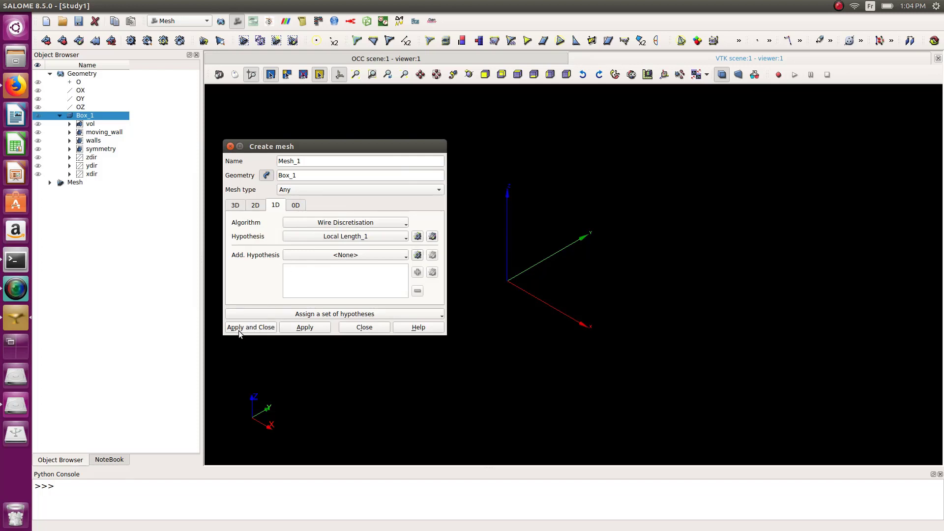
left_click(239, 330)
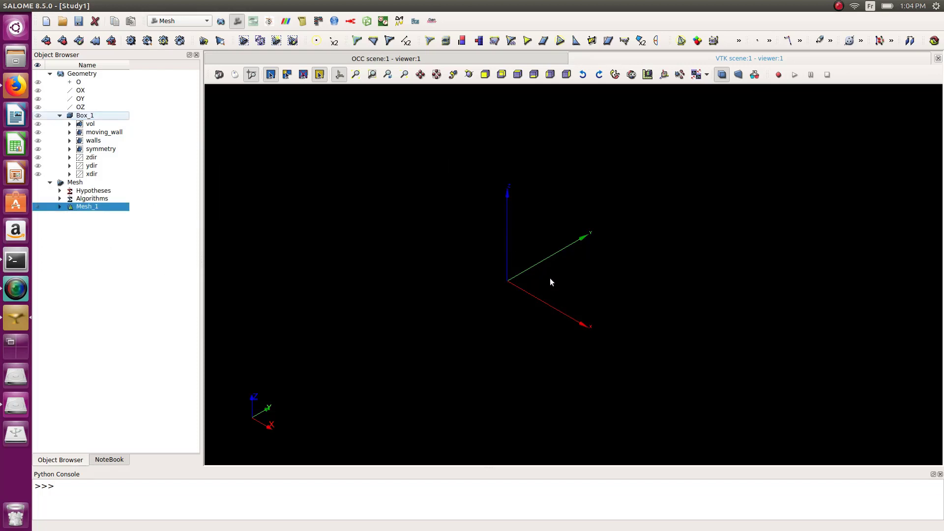
Step: Compute Mesh_1 and inspect the generated cells in the viewer
right_click(96, 208)
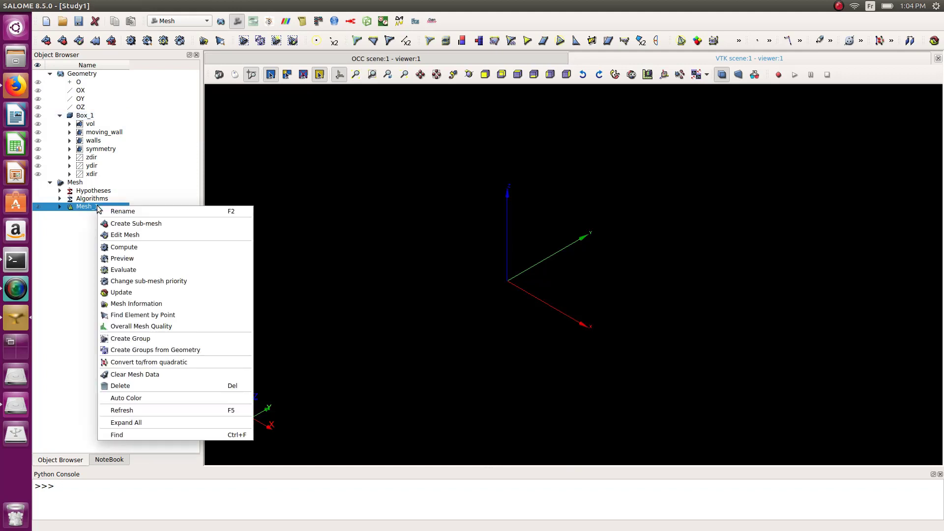
left_click(118, 248)
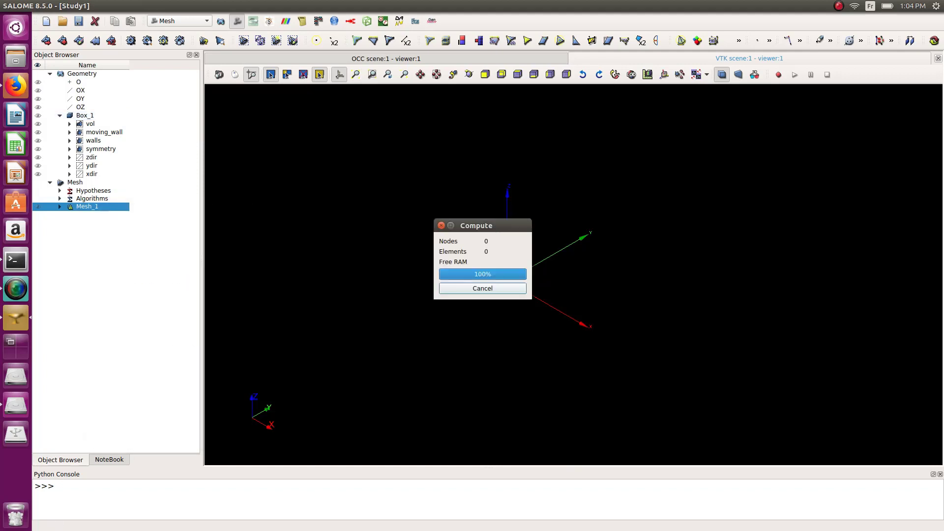
left_click(566, 410)
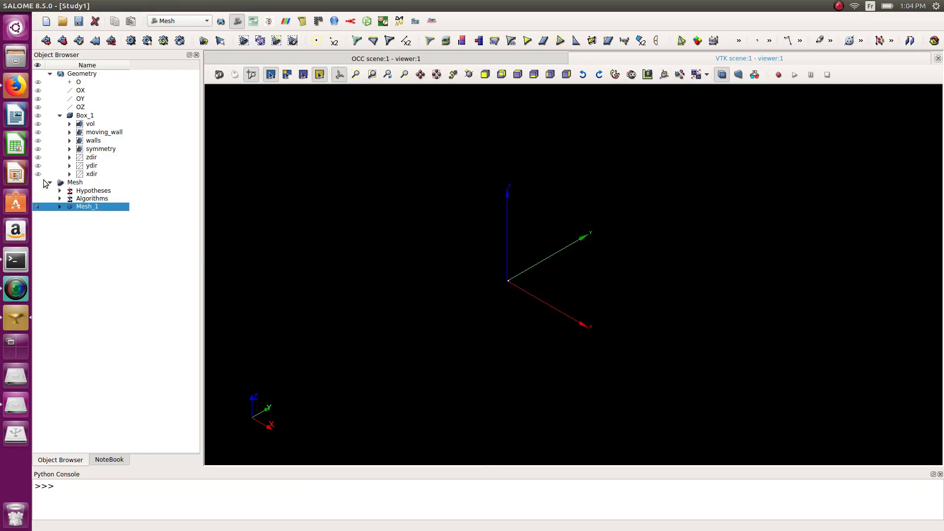
scroll(582, 273, "up", 1)
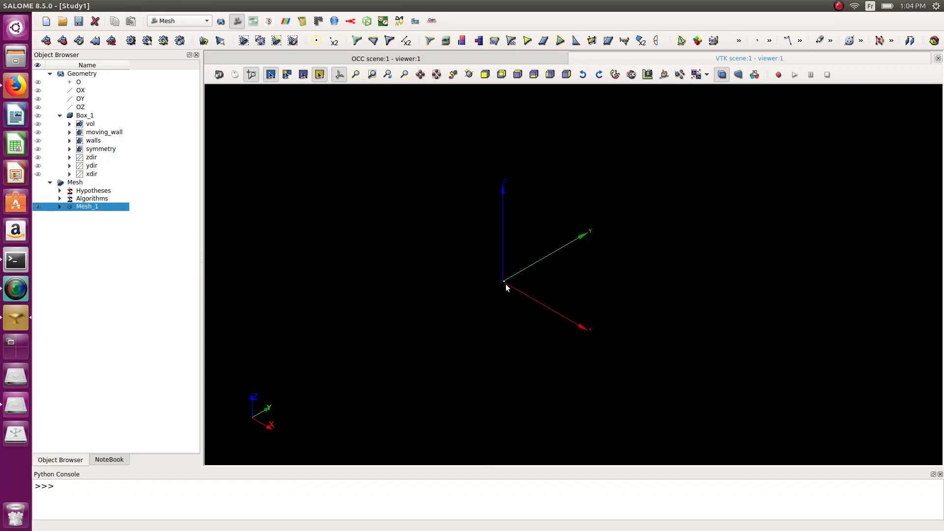
left_click(615, 74)
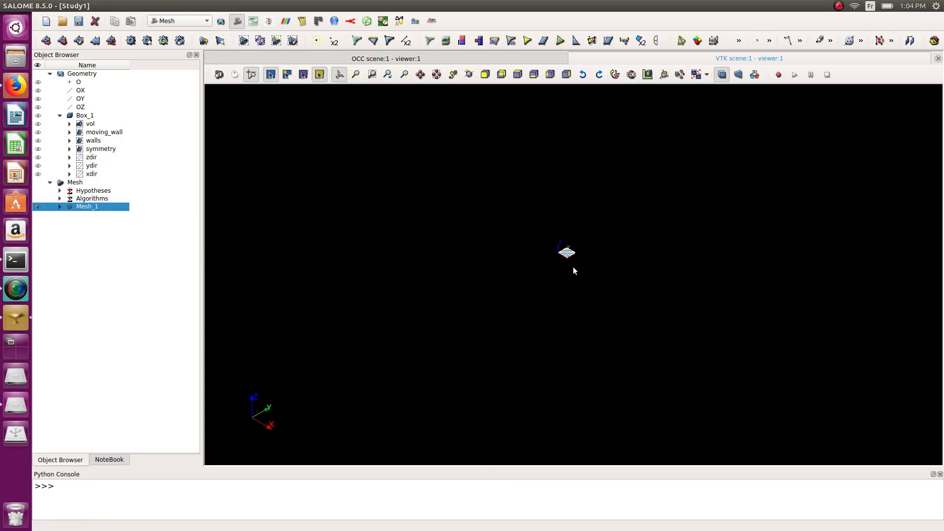
scroll(559, 243, "up", 15)
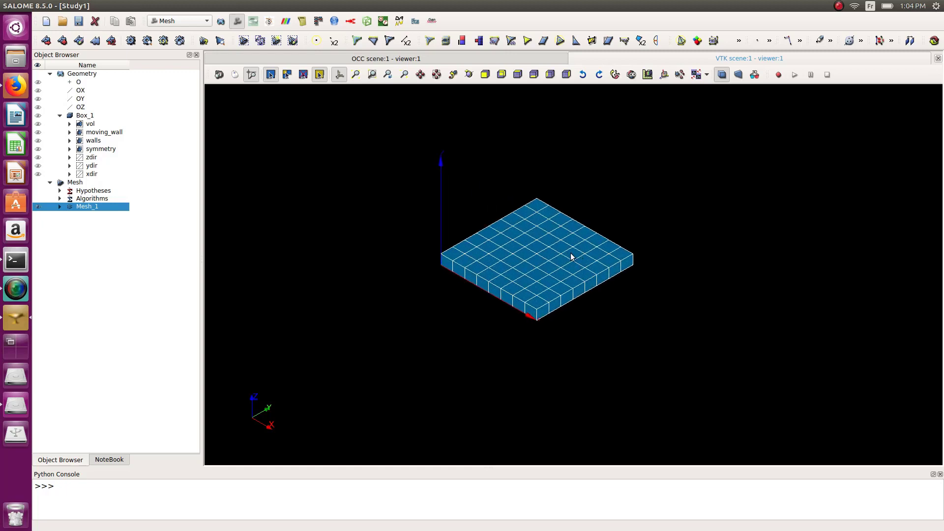
scroll(541, 253, "up", 3)
scroll(497, 255, "down", 3)
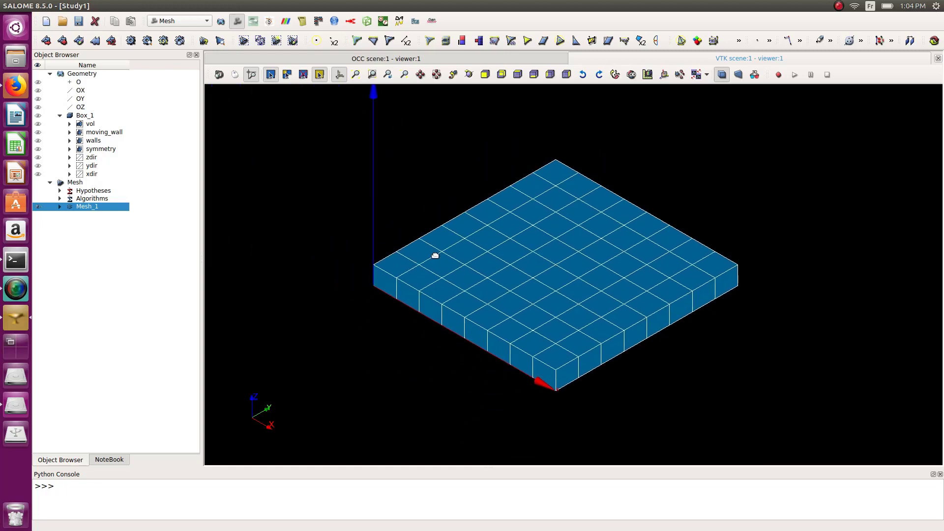
scroll(423, 269, "up", 3)
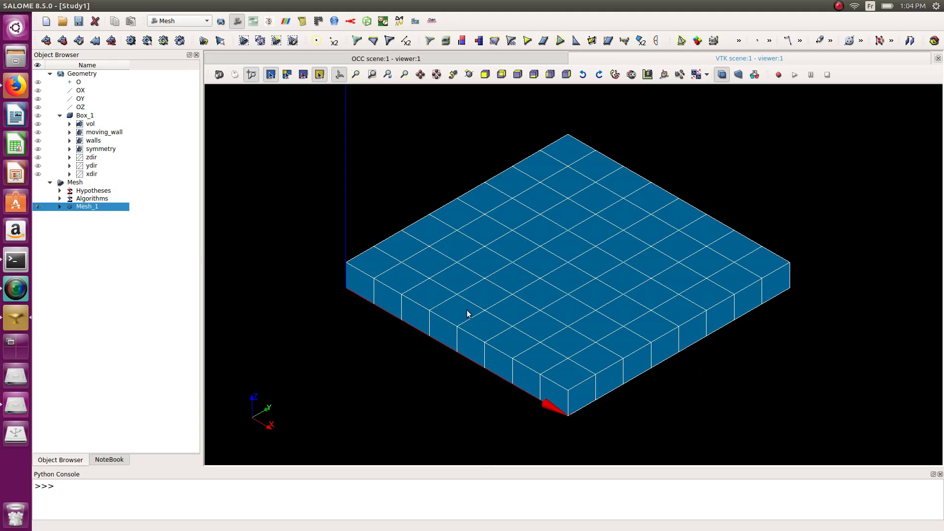
Step: Start Sub-mesh_1 of Mesh_1 on the xdir edge group with Wire Discretisation as its 1D algorithm
left_click(60, 207)
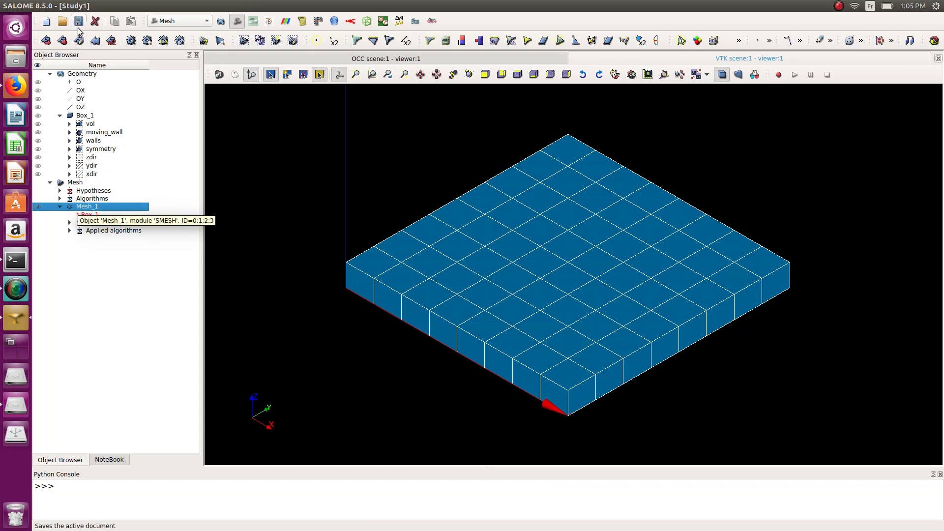
left_click(62, 41)
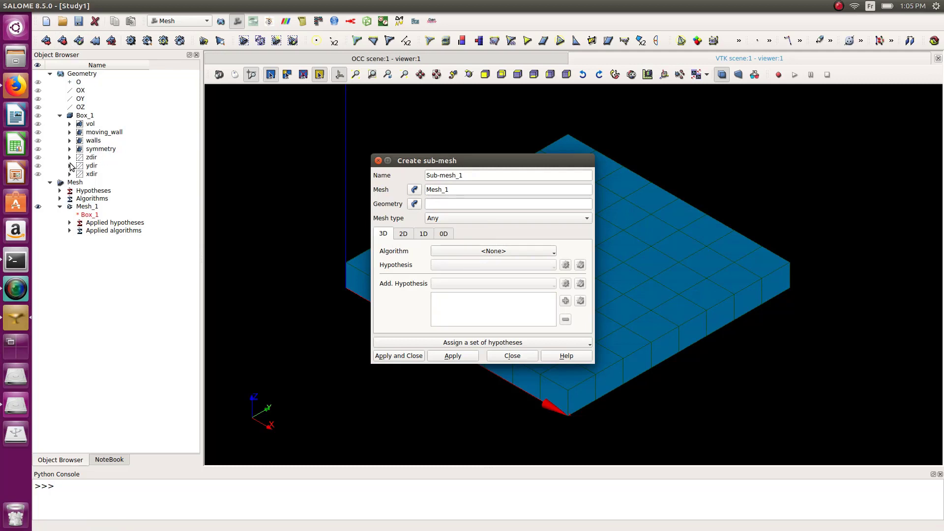
left_click_drag(475, 160, 288, 186)
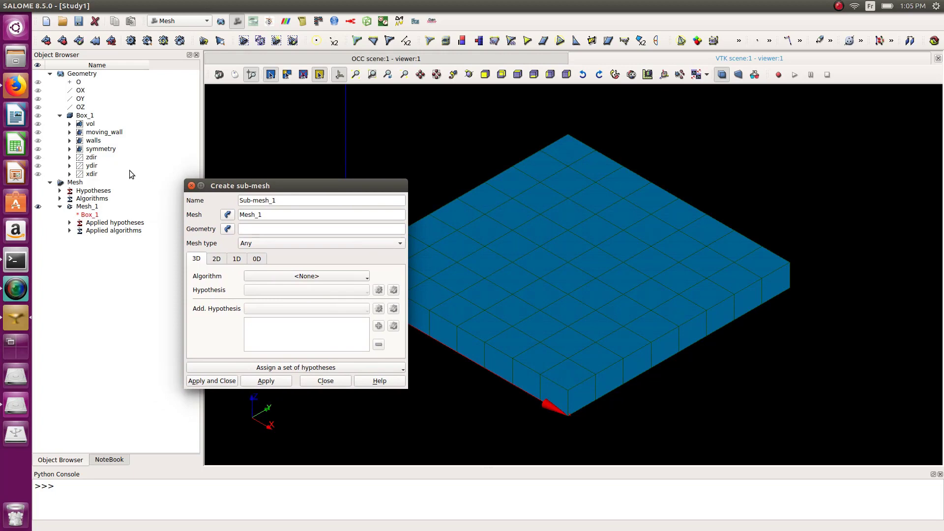
left_click(92, 175)
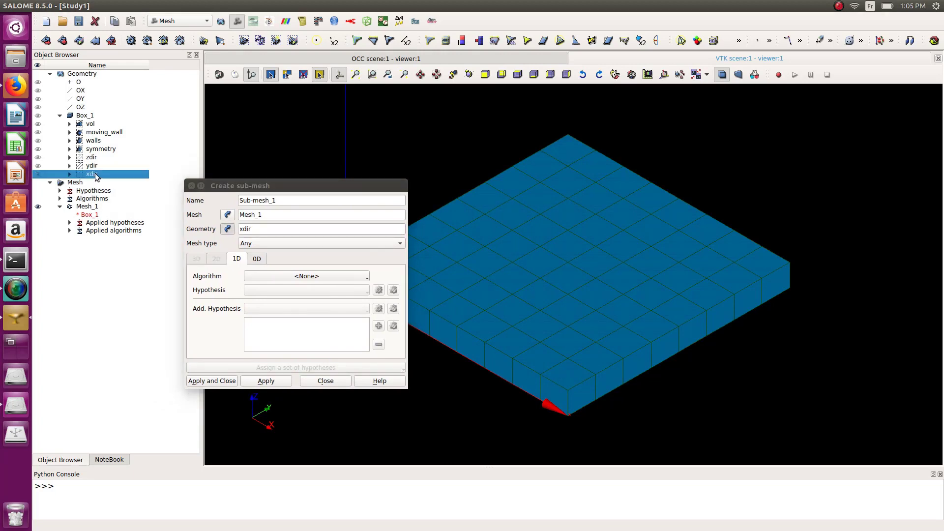
left_click(316, 276)
left_click(312, 313)
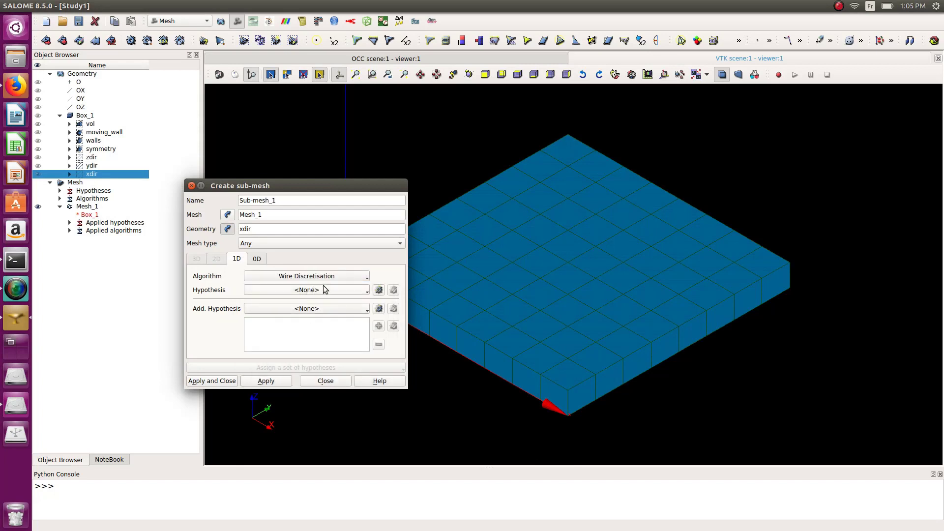
Step: Add a Number of Segments hypothesis with 15 segments and equidistant distribution to the xdir sub-mesh
left_click(379, 289)
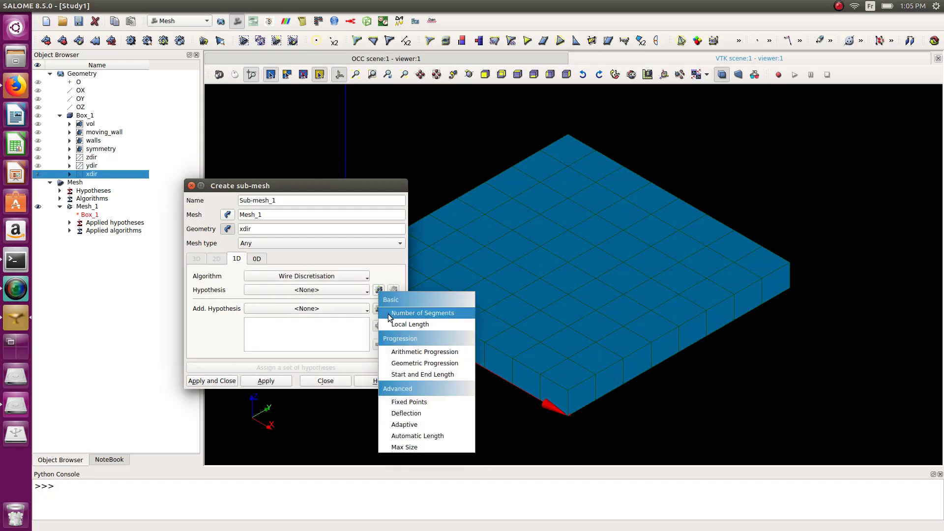
left_click(400, 313)
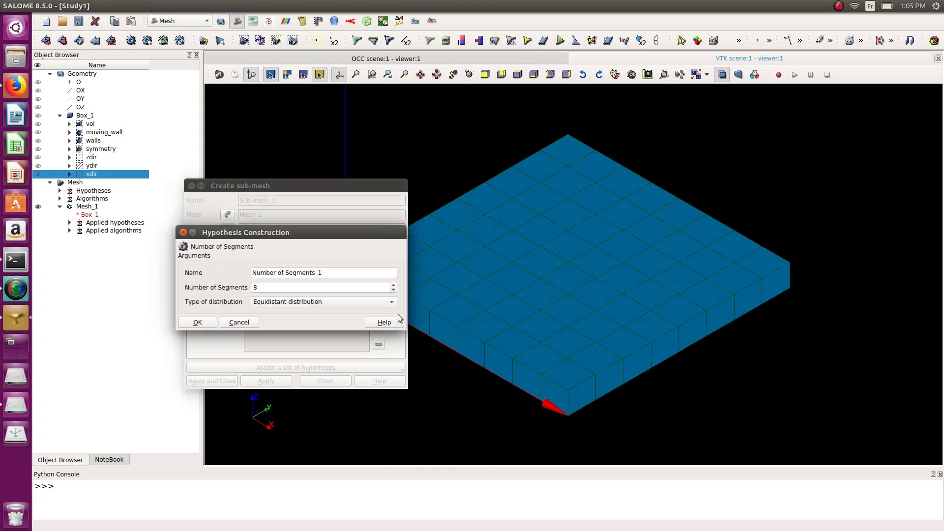
left_click_drag(282, 286, 223, 285)
type("15")
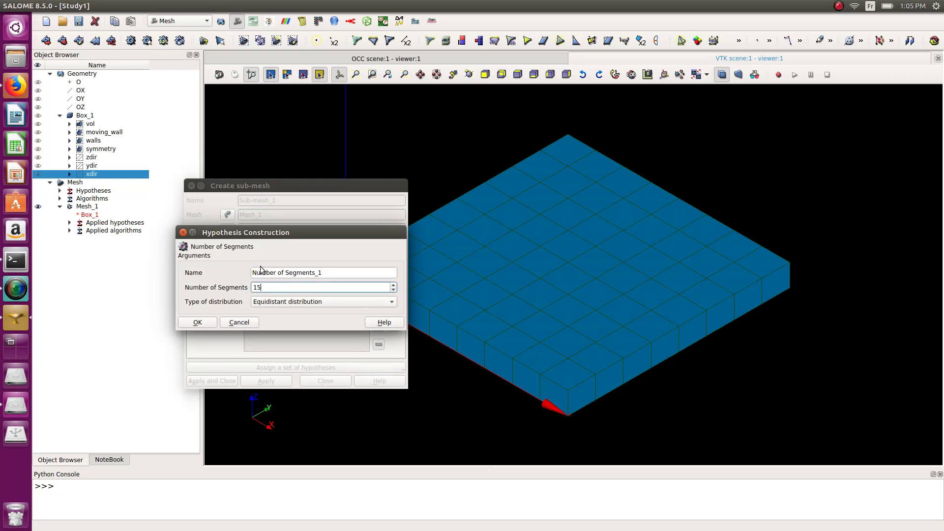
left_click(208, 323)
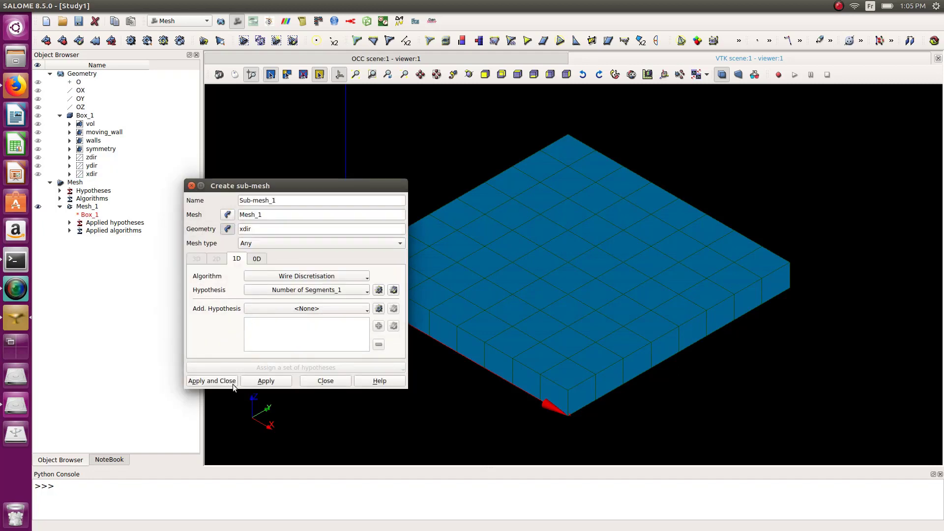
Step: Create Sub-mesh_1, plus Sub-mesh_2 on the ydir edge group with Wire Discretisation and the same Number of Segments_1 hypothesis
left_click(264, 381)
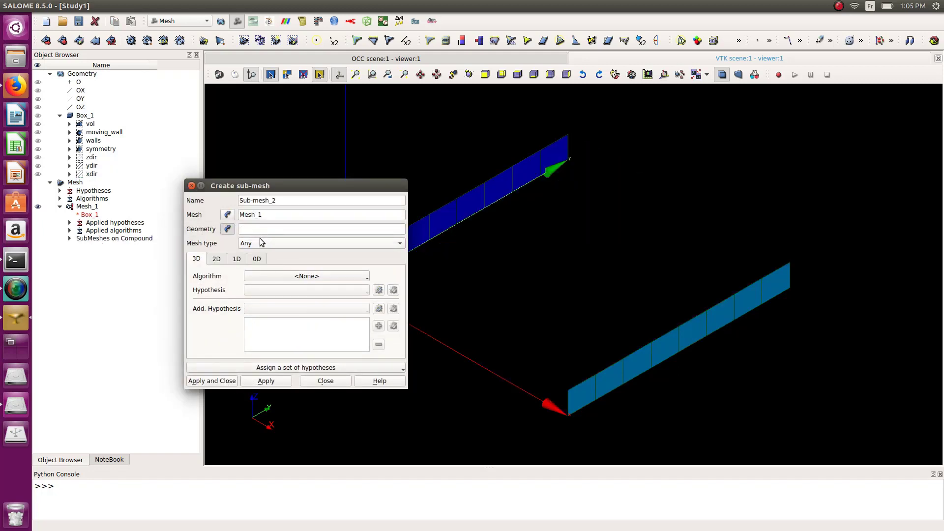
left_click(93, 168)
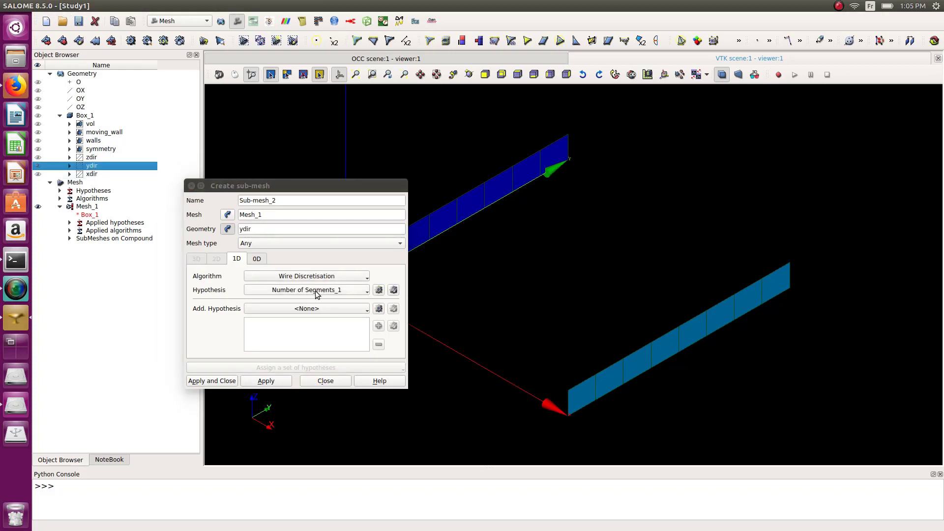
left_click(212, 381)
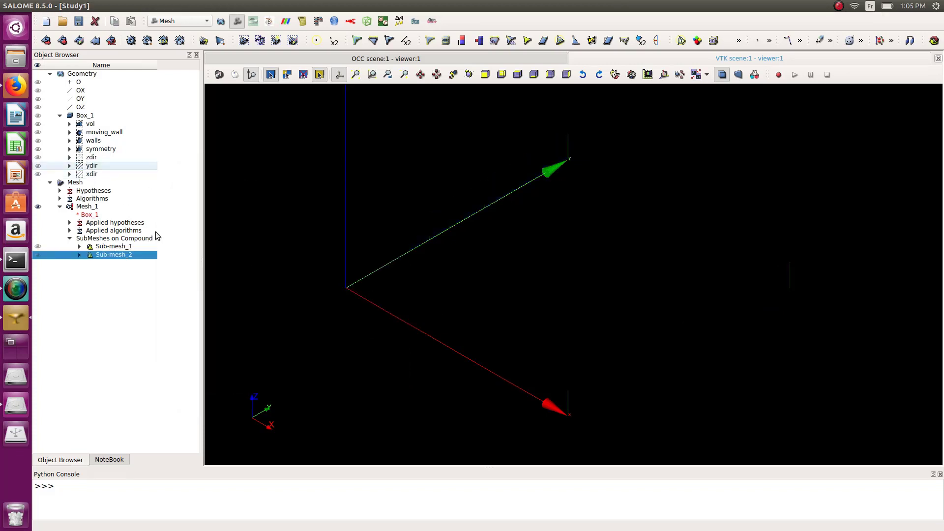
Step: Compute Mesh_1 with its two sub-meshes and inspect the refined cells from several angles
left_click(82, 208)
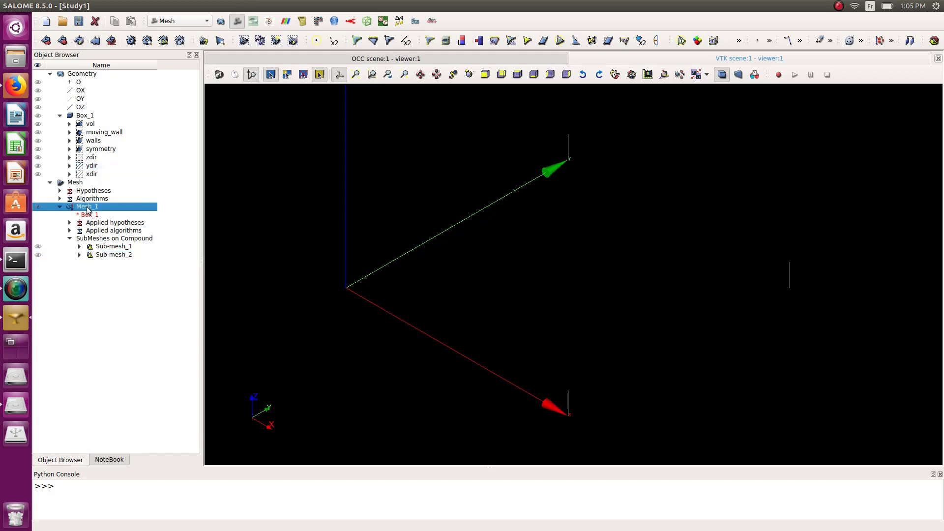
right_click(86, 207)
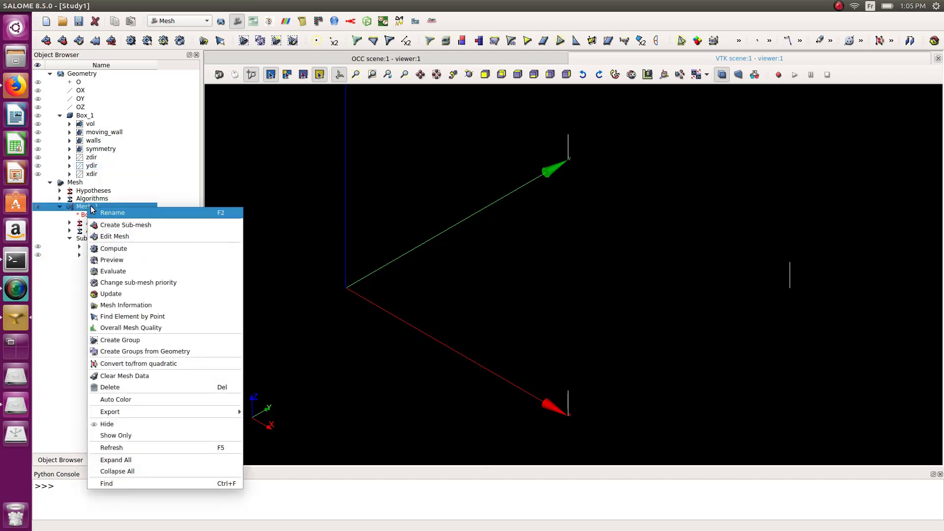
left_click(133, 249)
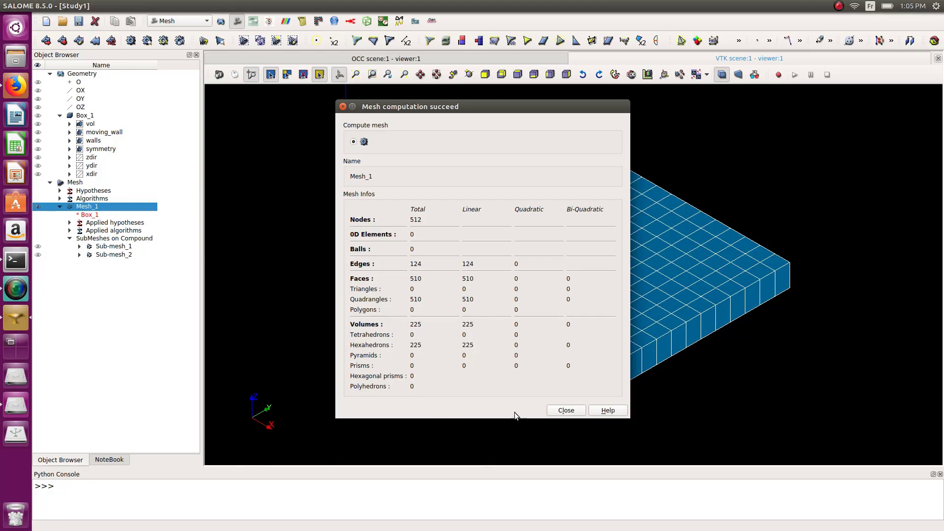
left_click(566, 410)
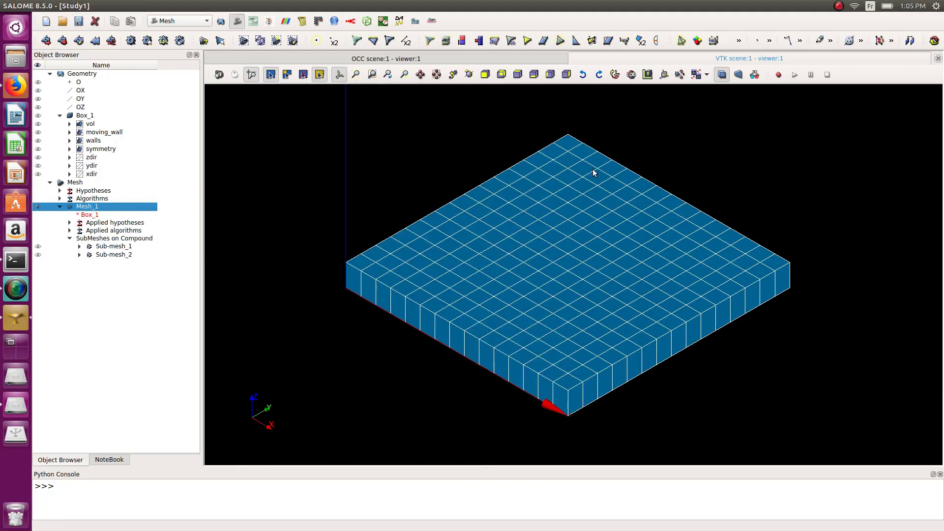
right_click_drag(544, 202, 559, 231, "ctrl")
scroll(573, 272, "down", 3)
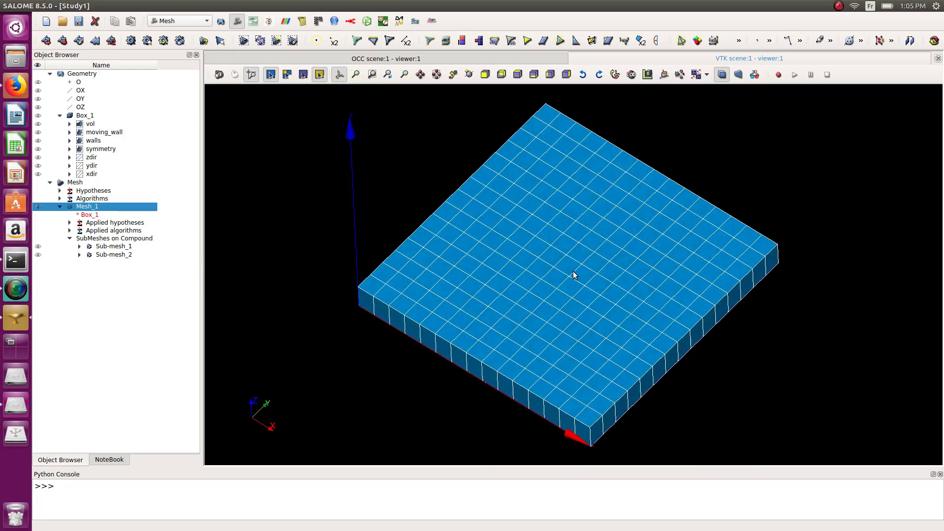
scroll(573, 273, "up", 5)
scroll(573, 274, "down", 5)
right_click_drag(486, 257, 455, 257, "ctrl")
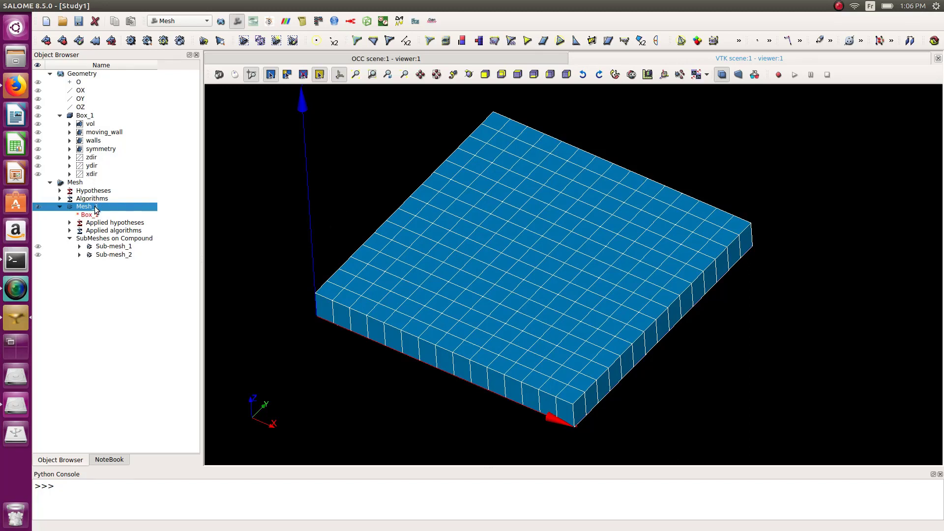
Step: Create element groups on Mesh_1 from the geometry groups vol, moving_wall, walls and symmetry
left_click(98, 6)
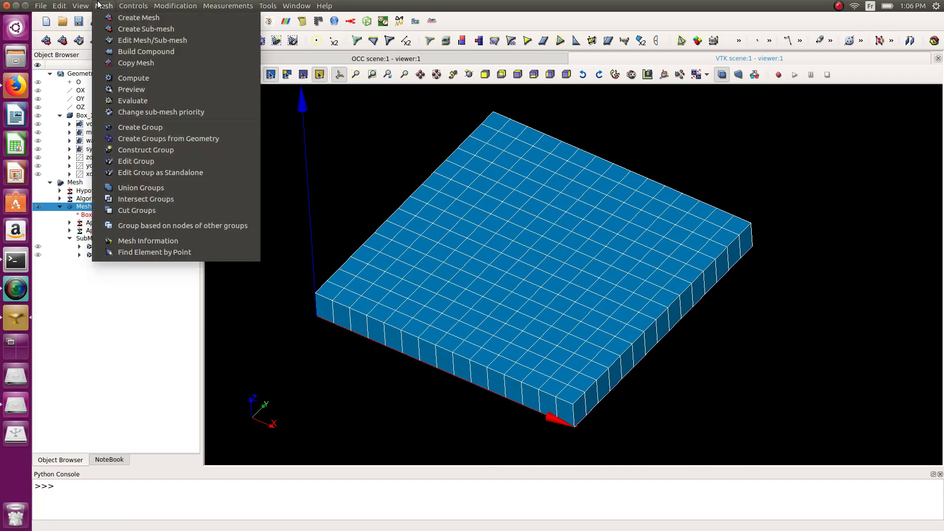
left_click(155, 139)
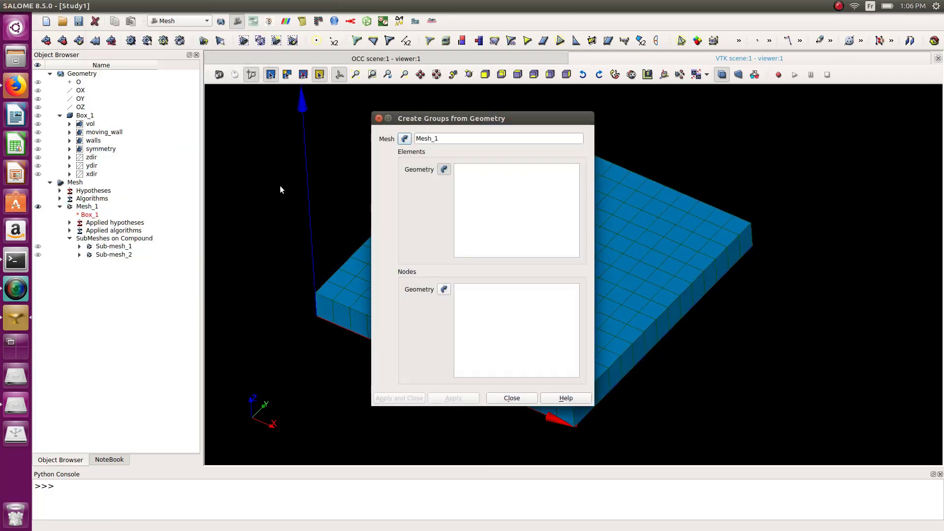
left_click(90, 124)
left_click(94, 150, "shift")
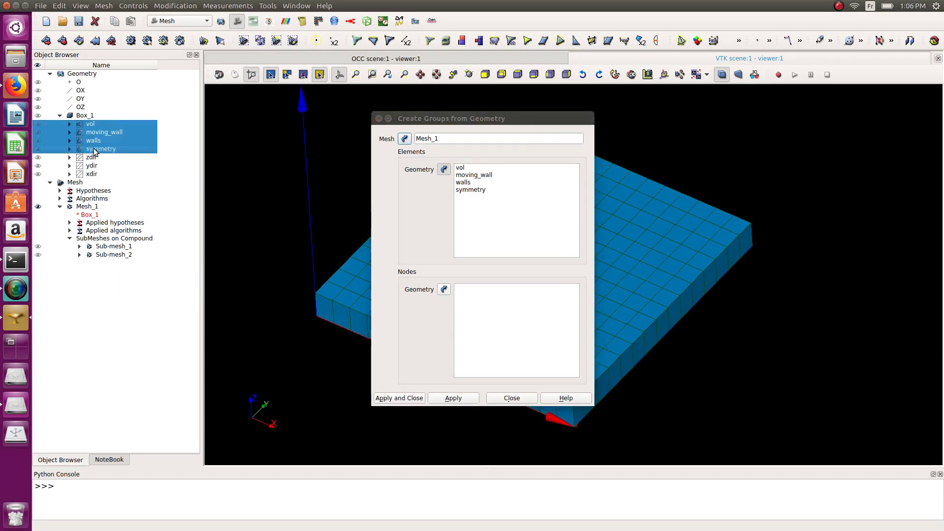
left_click(409, 400)
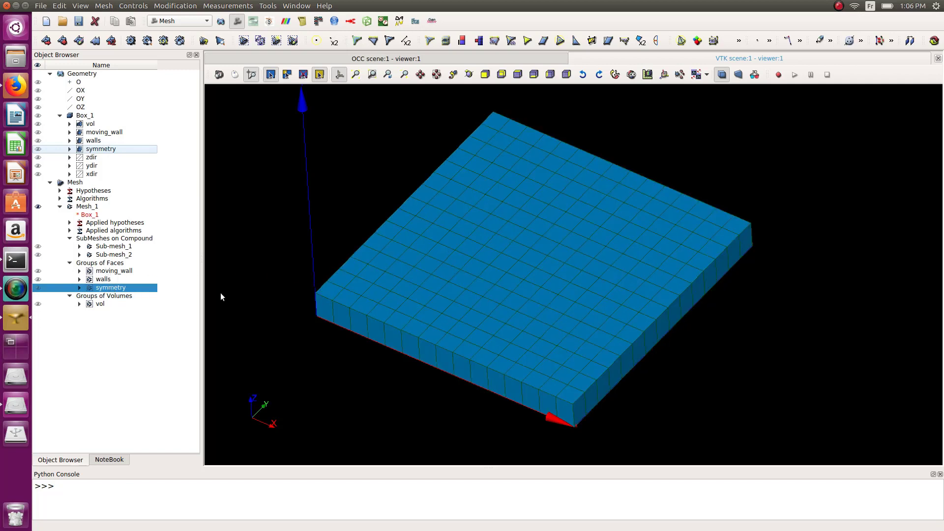
Step: Check which mesh faces belong to the symmetry, walls and moving_wall groups by showing and hiding each one
left_click(38, 289)
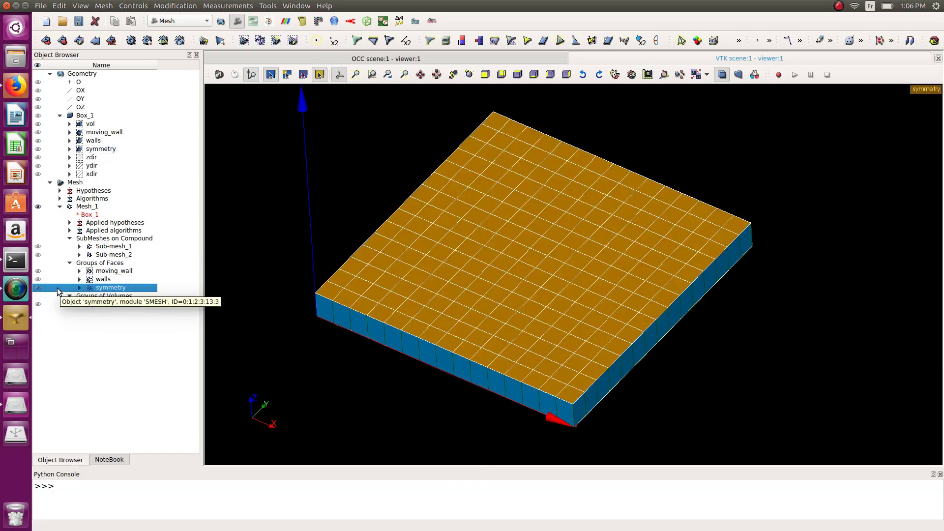
left_click(38, 288)
left_click(38, 279)
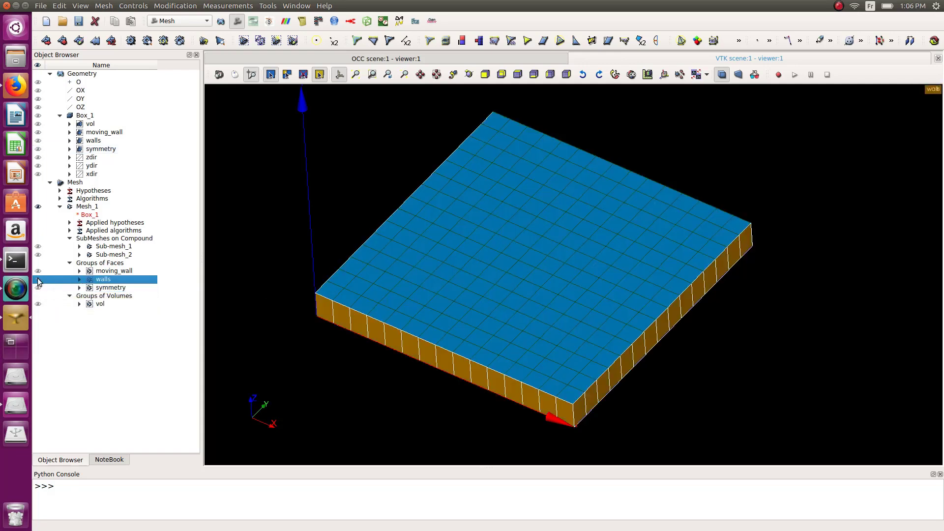
right_click_drag(429, 226, 515, 415, "ctrl")
left_click(37, 280)
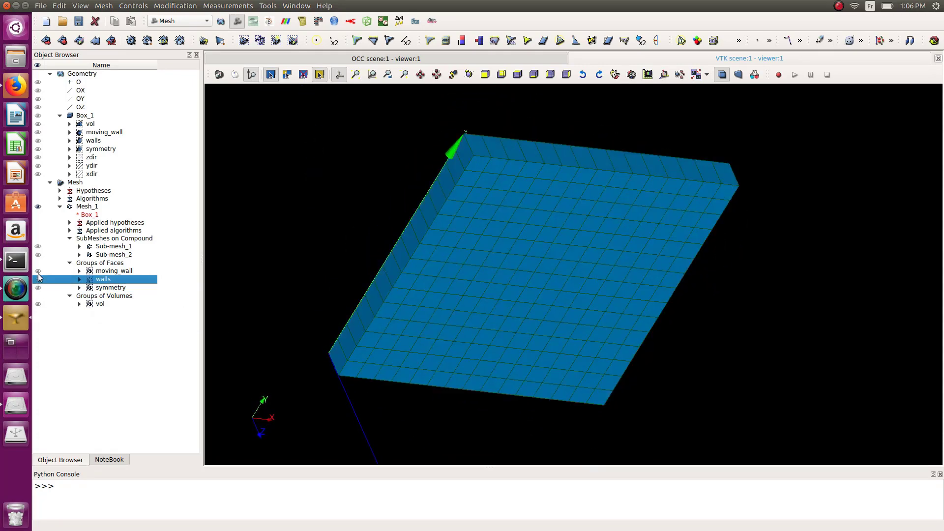
left_click(38, 272)
left_click(38, 272)
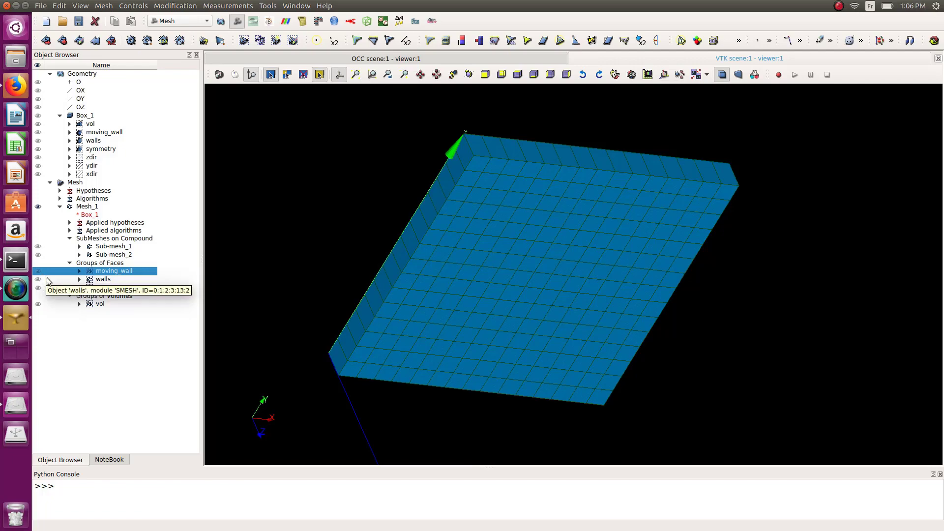
right_click_drag(458, 307, 519, 246, "ctrl")
scroll(518, 244, "down", 3)
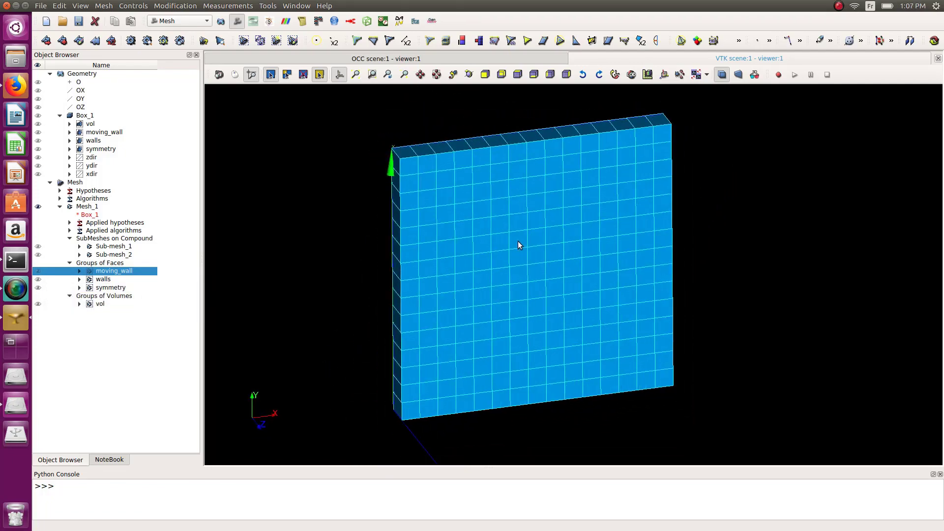
Step: Start exporting Mesh_1 as a MED file and open the cfd-projects folder as the destination
left_click(87, 207)
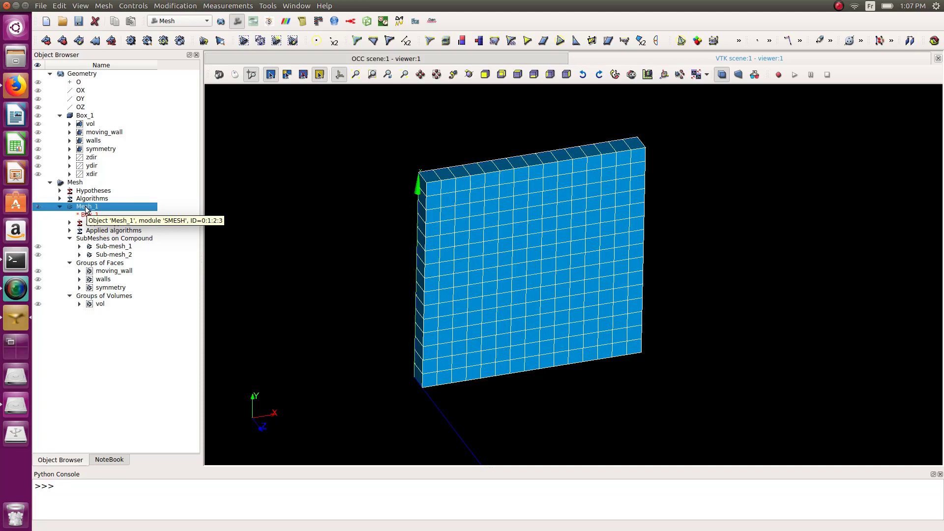
right_click(87, 209)
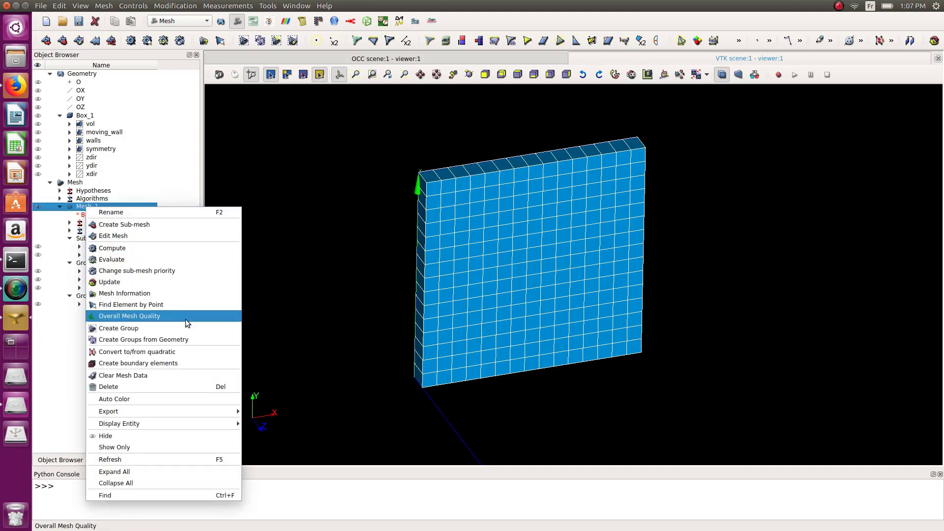
mouse_move(138, 412)
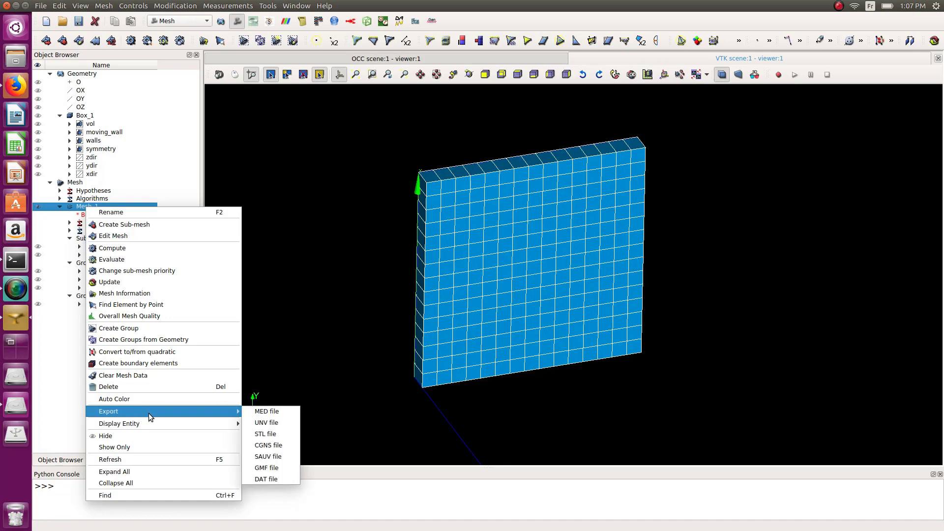
left_click(250, 413)
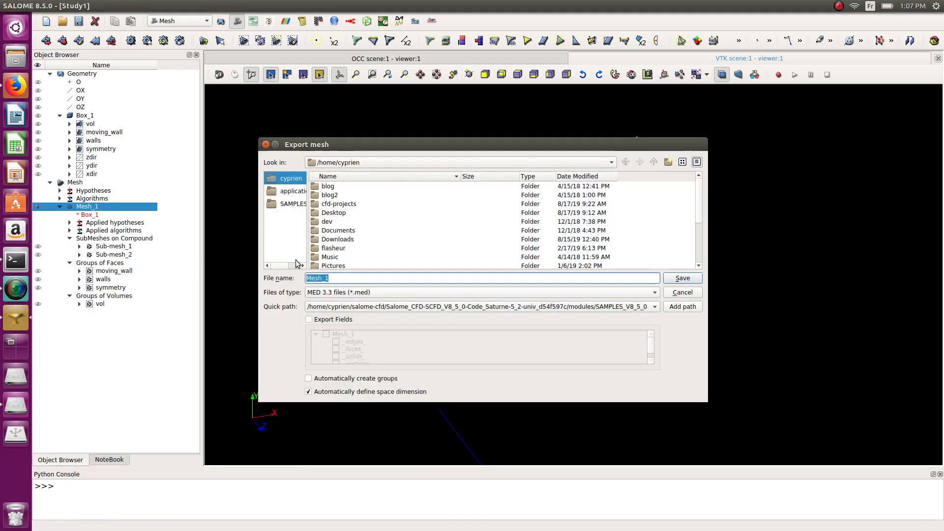
scroll(344, 206, "down", 3)
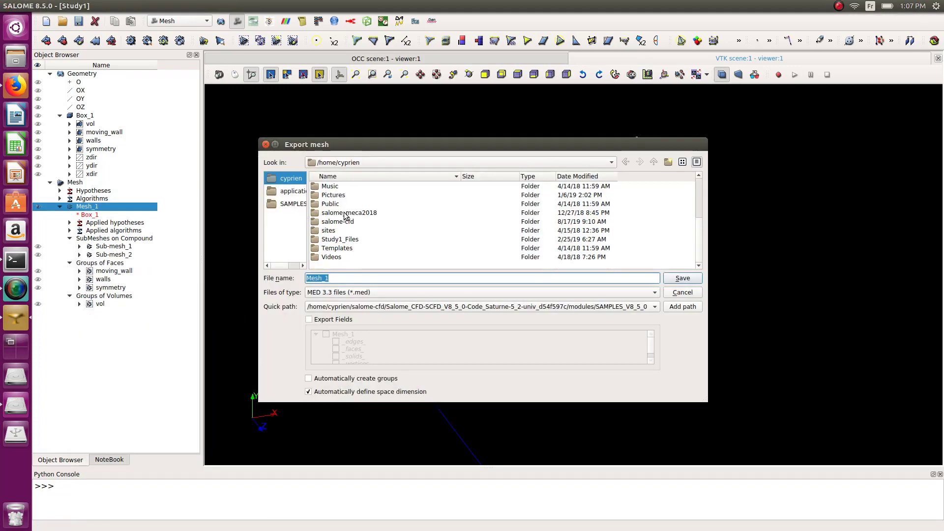
scroll(345, 219, "up", 3)
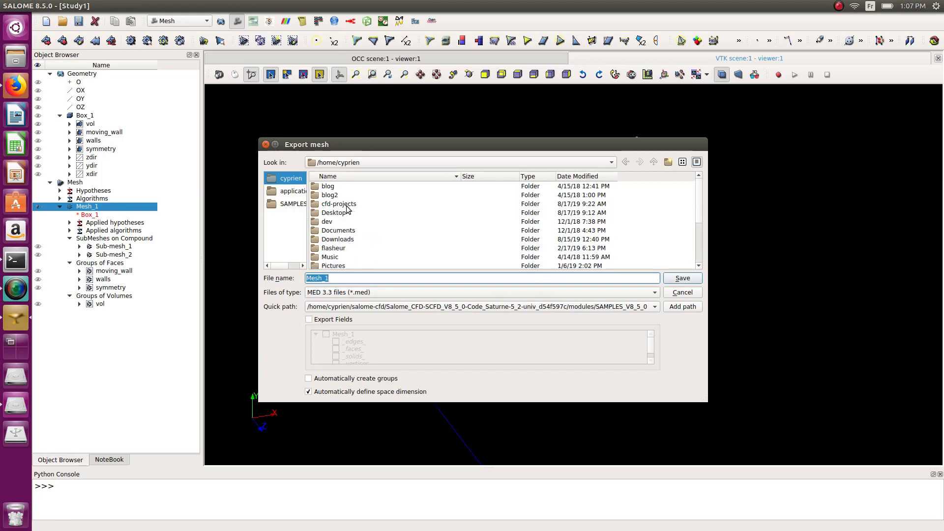
double_click(347, 205)
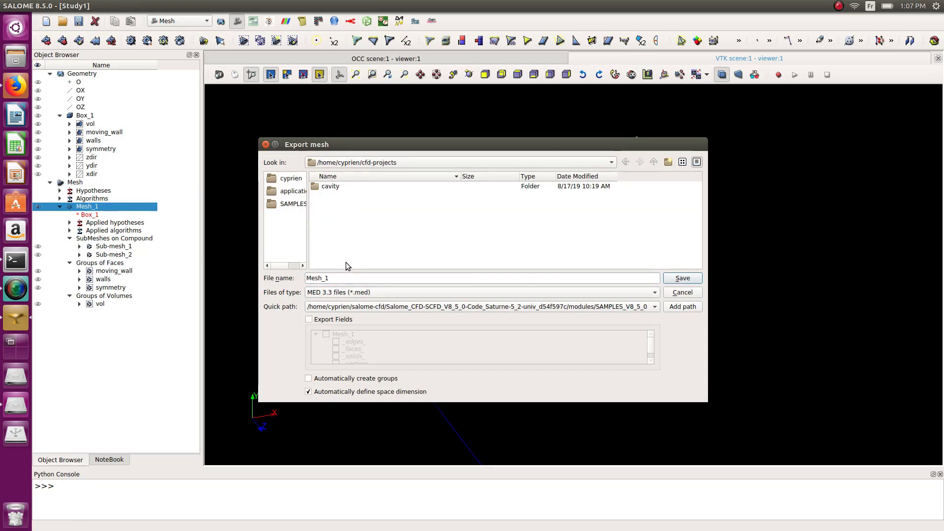
Step: Create a folder named cavity2 in cfd-projects and save the mesh there as Mesh_1 in MED 3.3 format
left_click(668, 162)
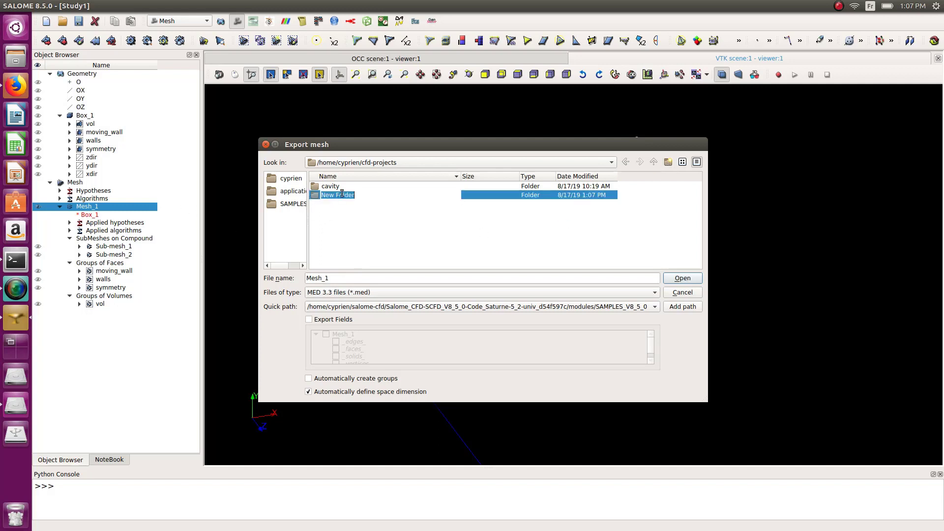
type("cavitye")
key("BackSpace")
type("2")
key("Return")
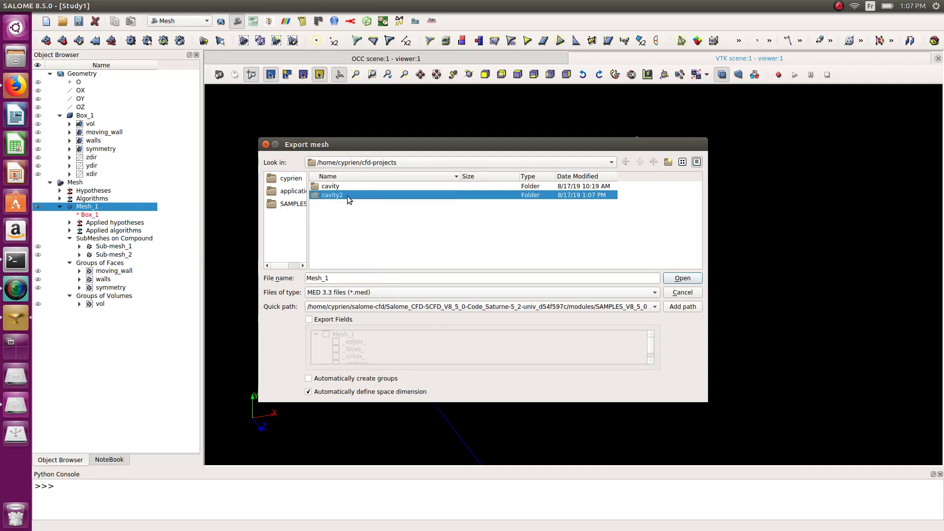
double_click(347, 196)
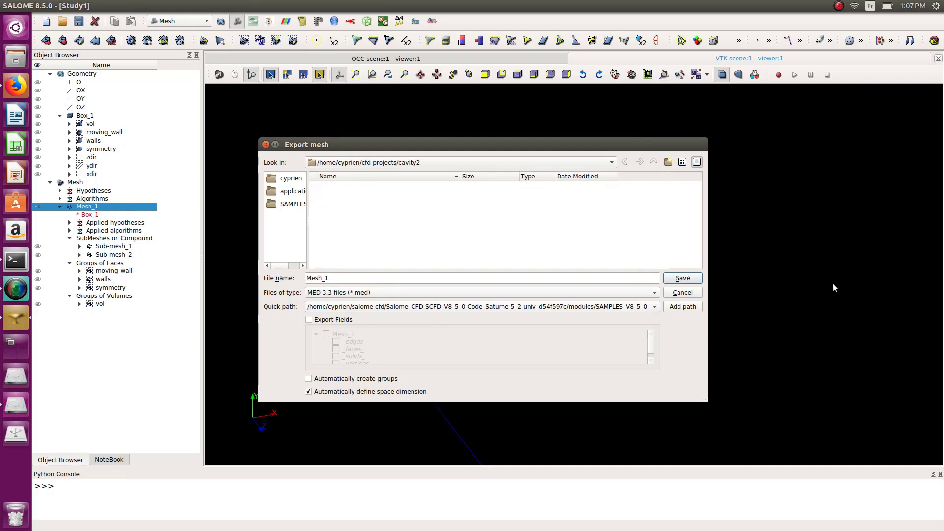
left_click(683, 279)
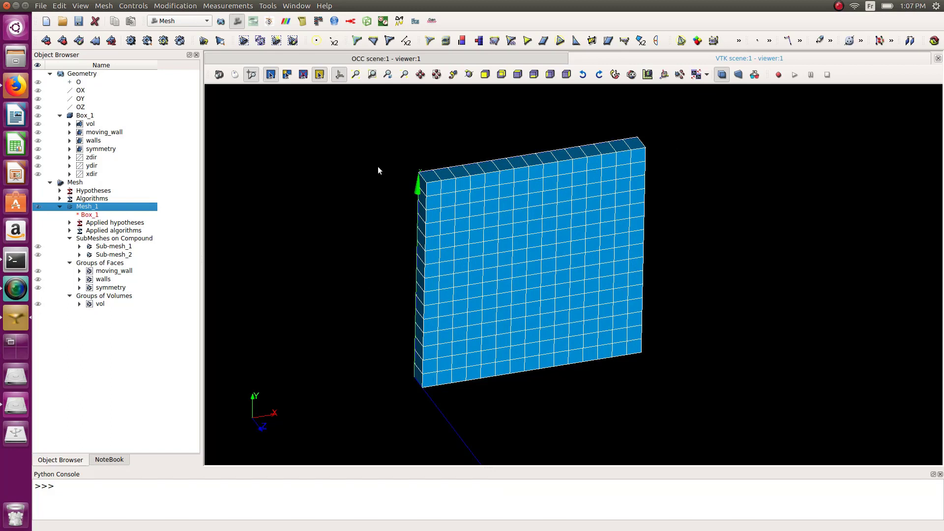
Step: Check the length and precision settings of the Local Length hypothesis applied to Mesh_1, leaving them as they are
left_click(69, 222)
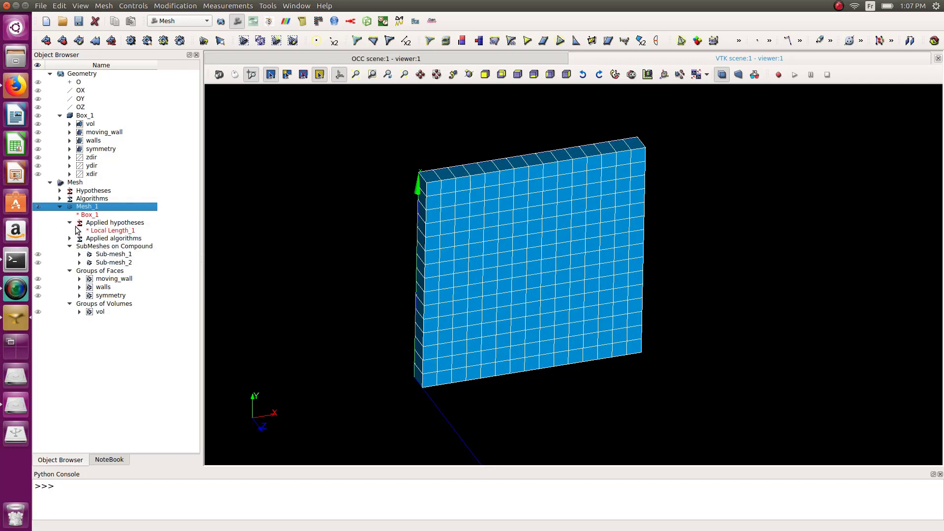
left_click(106, 231)
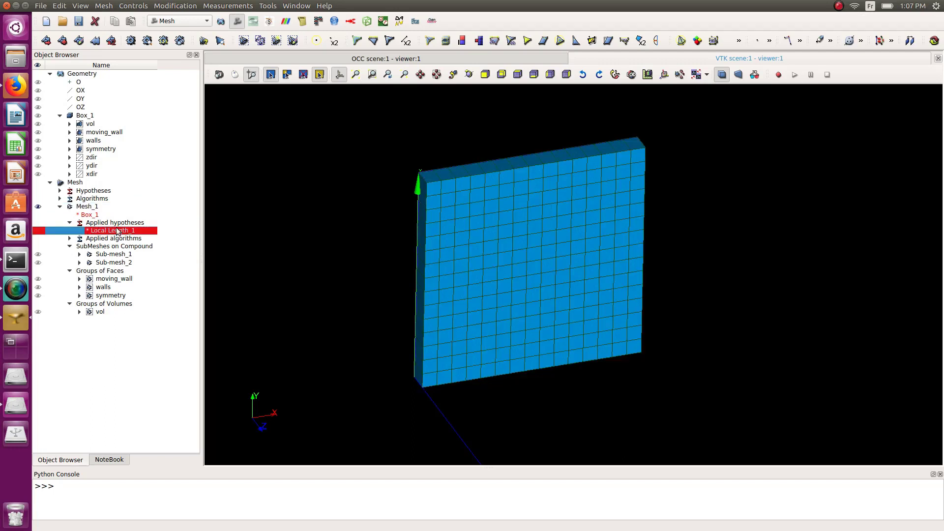
right_click(104, 232)
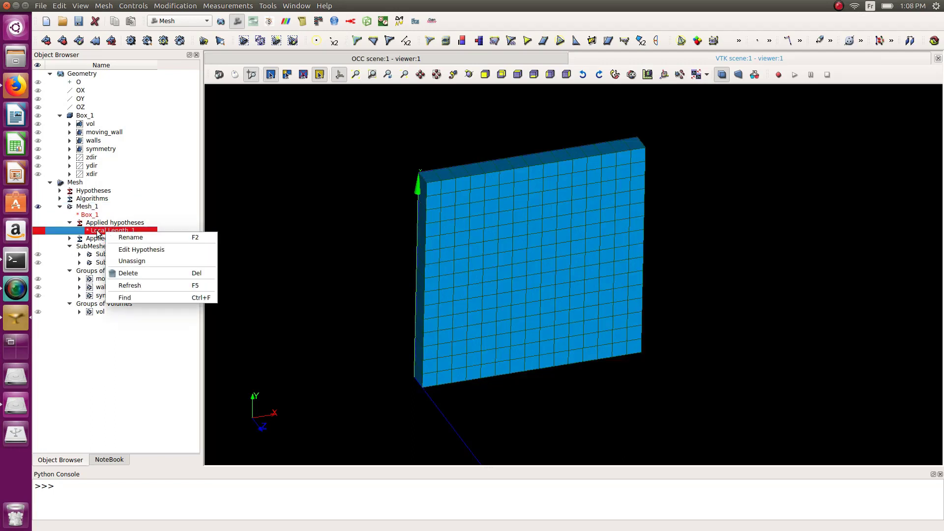
left_click(141, 249)
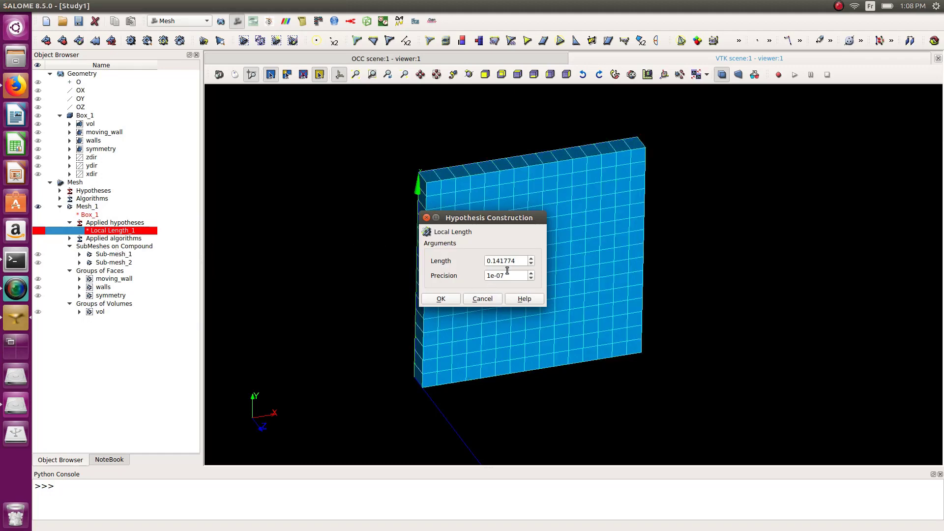
left_click(496, 300)
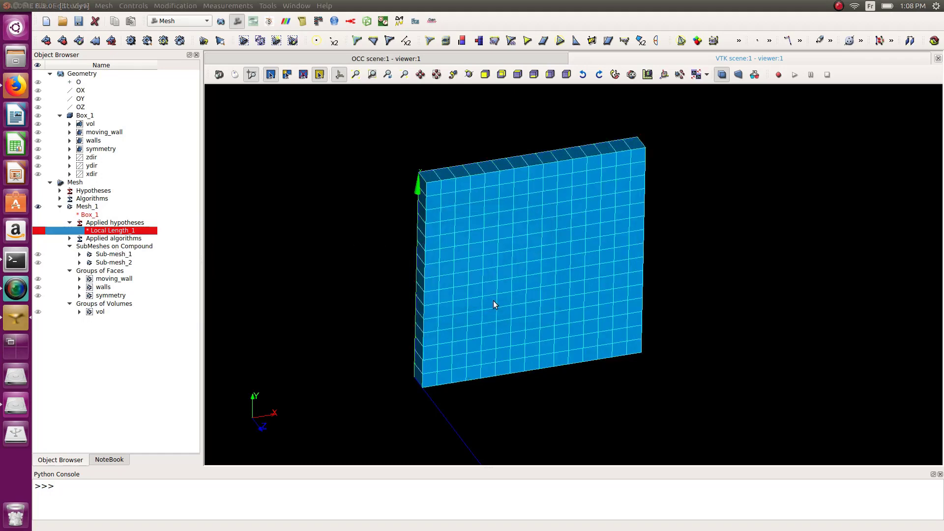
Step: Increase the number of segments in the hypothesis applied to Sub-mesh_1 on xdir, keeping the equidistant distribution
left_click(79, 262)
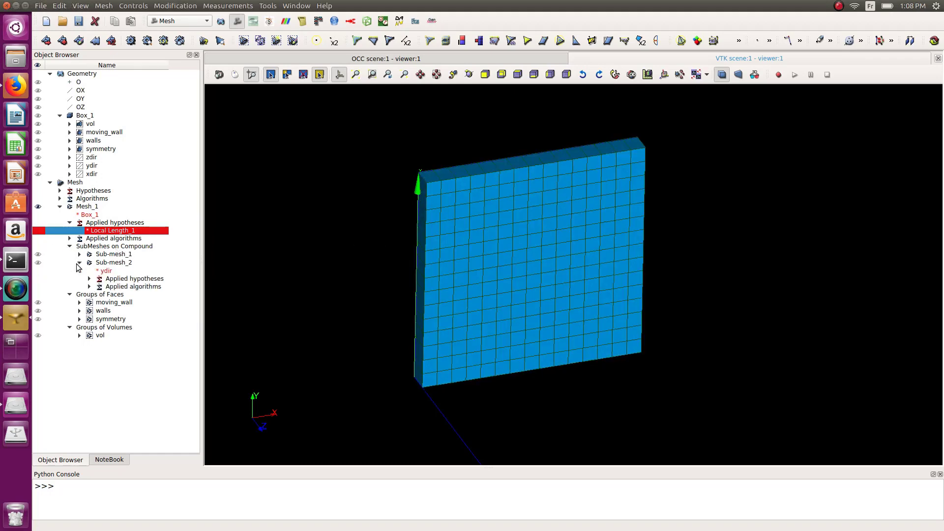
left_click(79, 255)
left_click(89, 270)
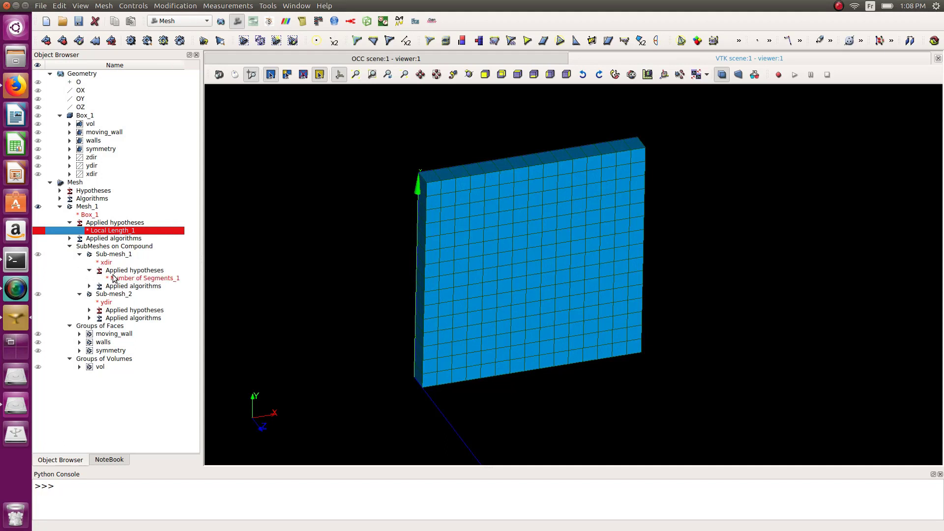
left_click(127, 279)
right_click(128, 280)
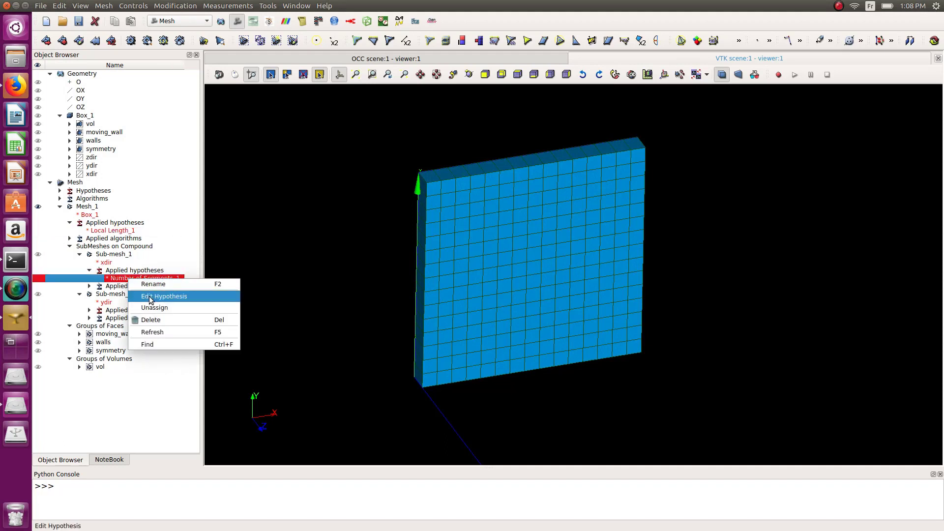
left_click(150, 298)
left_click_drag(460, 261, 435, 261)
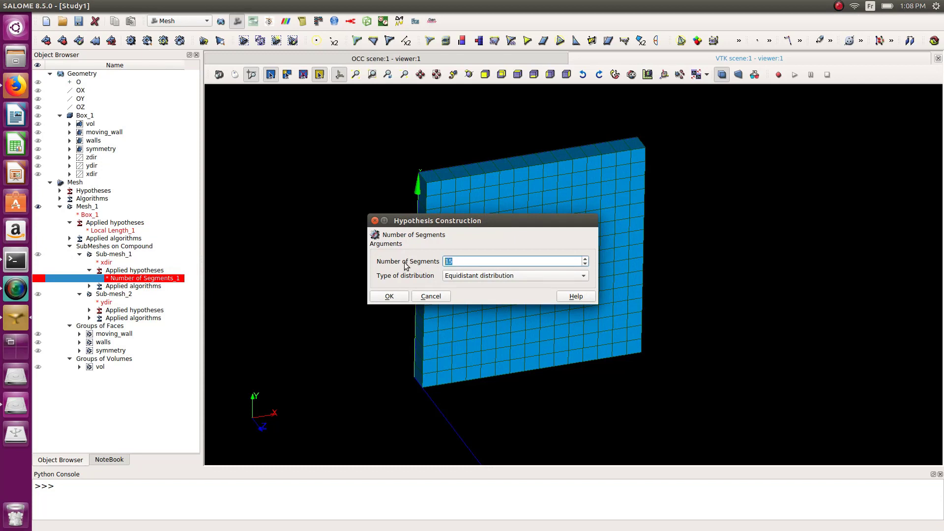
type("5")
left_click(389, 296)
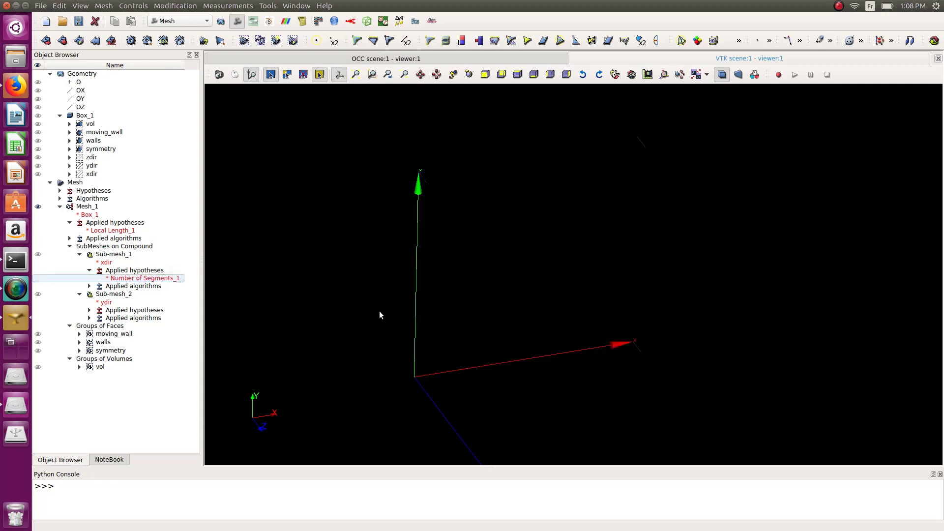
Step: Recompute Mesh_1 and close the computation report
right_click(78, 209)
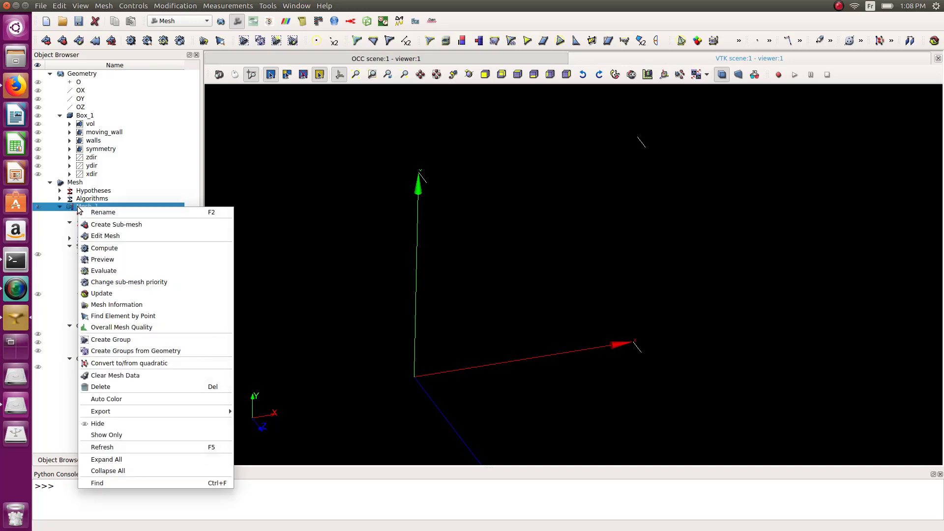
left_click(114, 249)
left_click(568, 411)
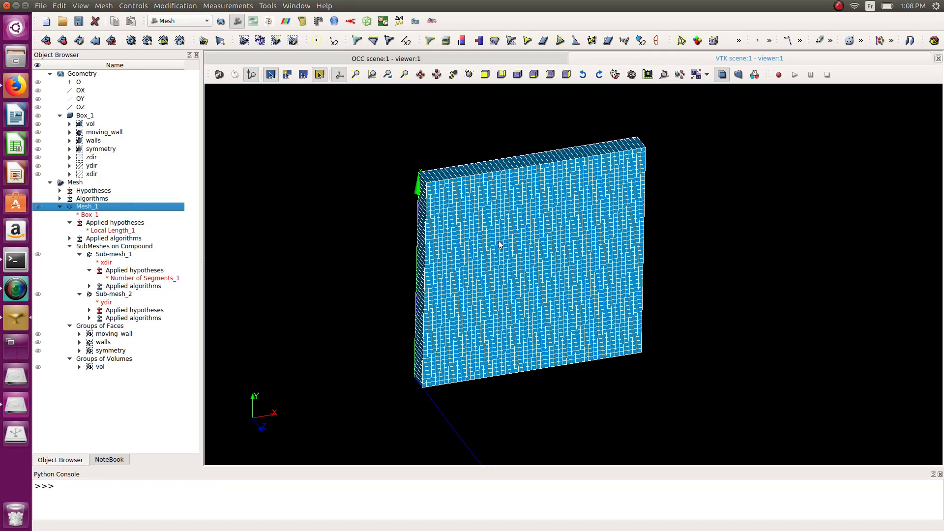
Step: Export Mesh_1 again in MED 3.3 format to the cavity2 folder, overwriting the existing Mesh_1.med
right_click(77, 183)
left_click(72, 184)
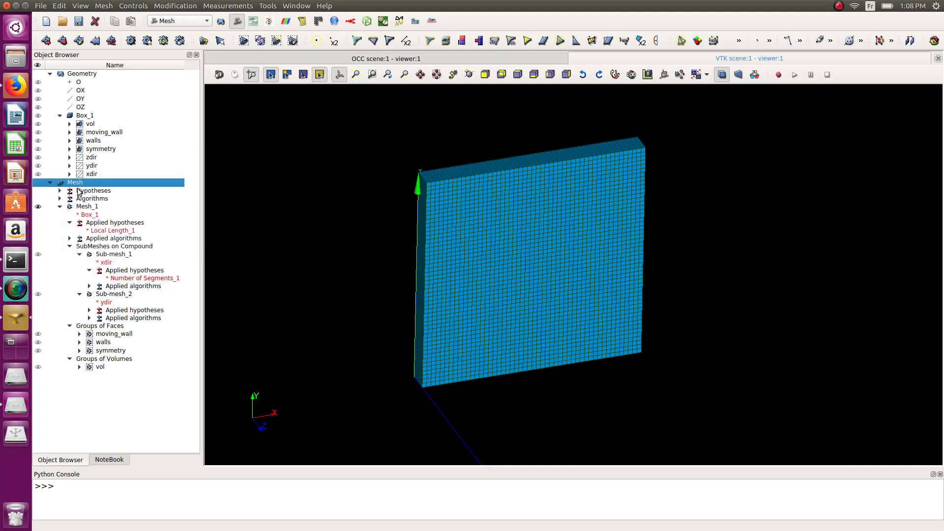
left_click(86, 207)
right_click(86, 208)
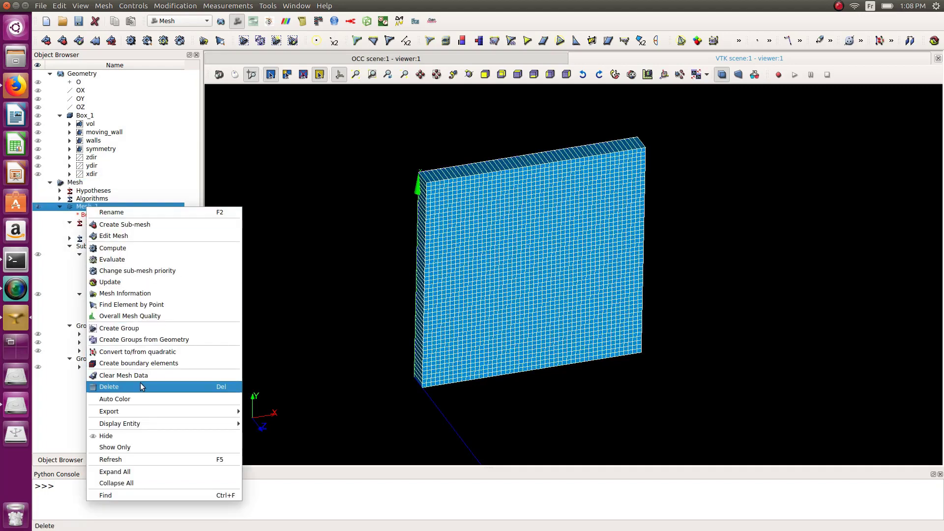
mouse_move(143, 414)
left_click(267, 412)
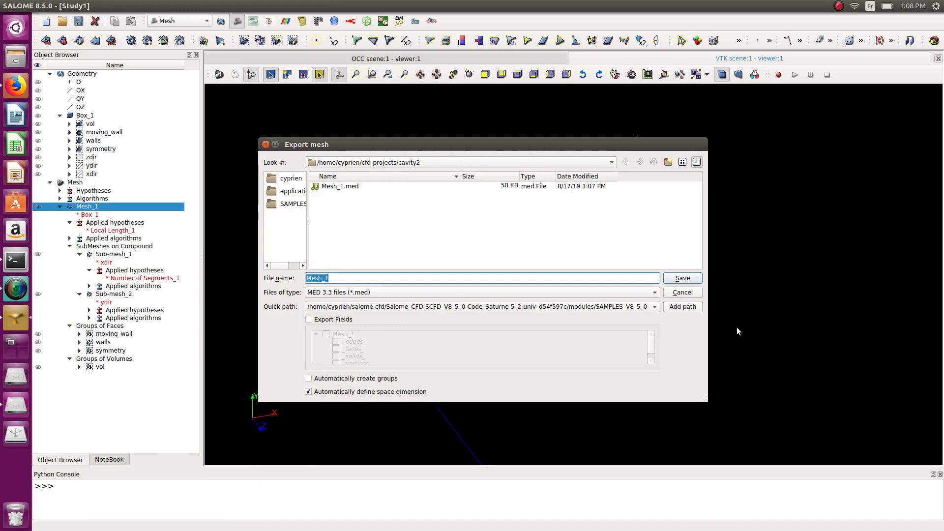
left_click(686, 281)
left_click(496, 289)
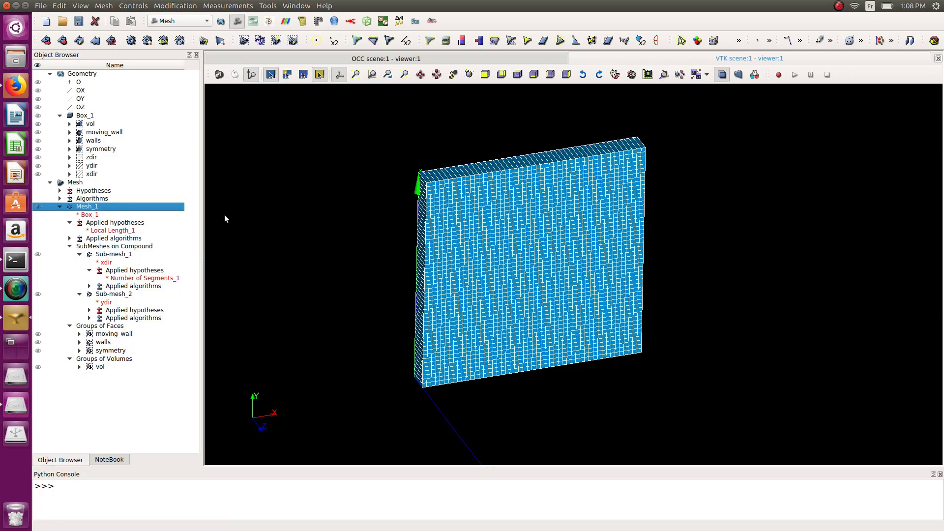
Step: Switch to the CFDSTUDY module and start creating a CFD study located in cfd-projects/cavity2
left_click(252, 23)
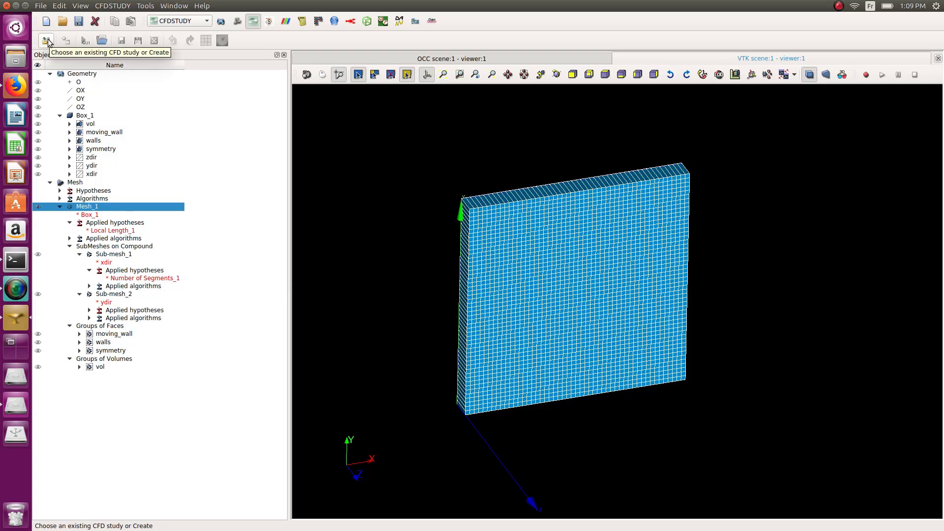
left_click(47, 41)
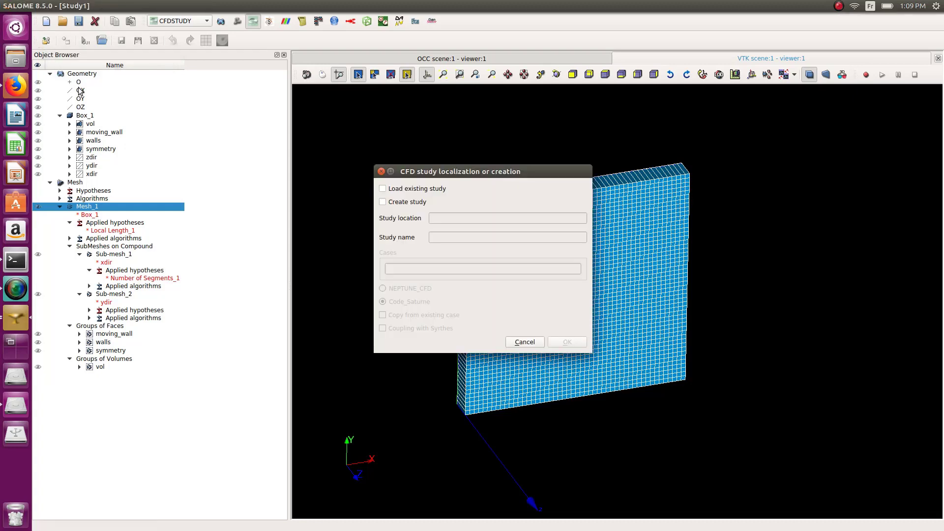
left_click(383, 202)
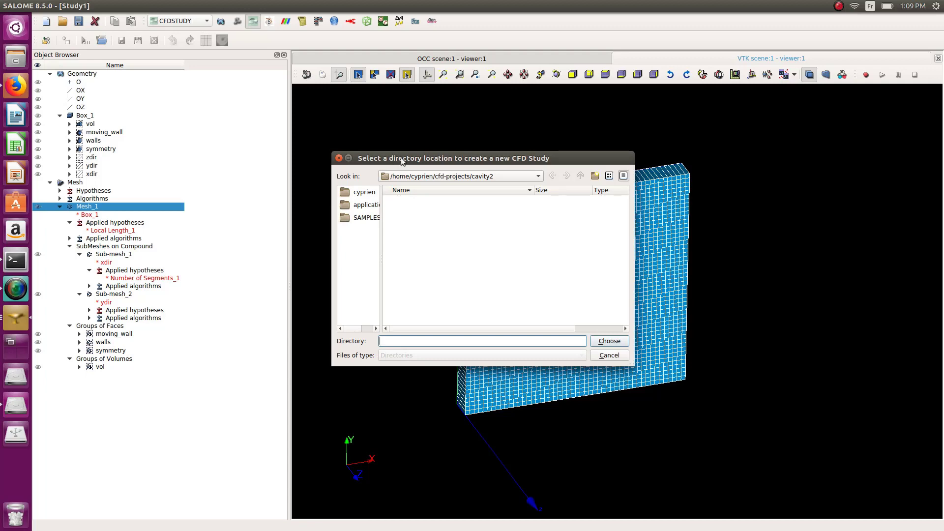
left_click_drag(401, 161, 296, 155)
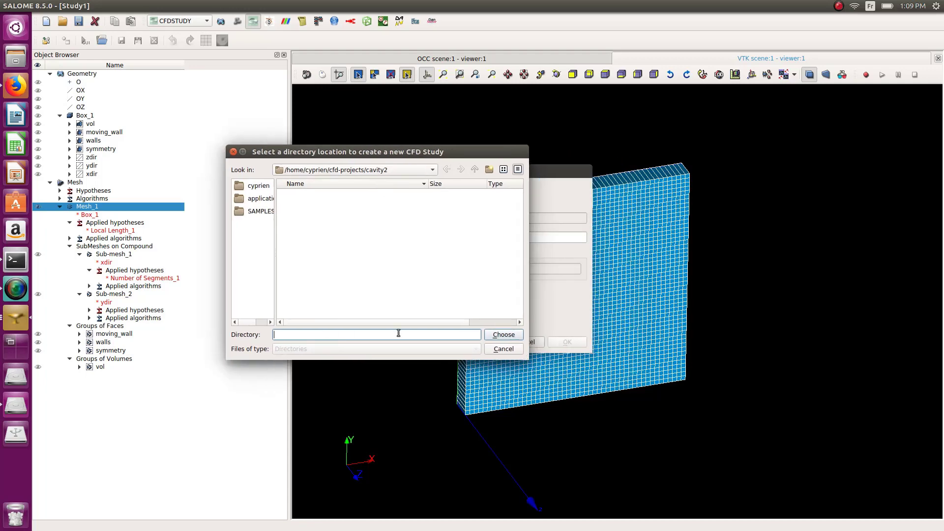
left_click(506, 337)
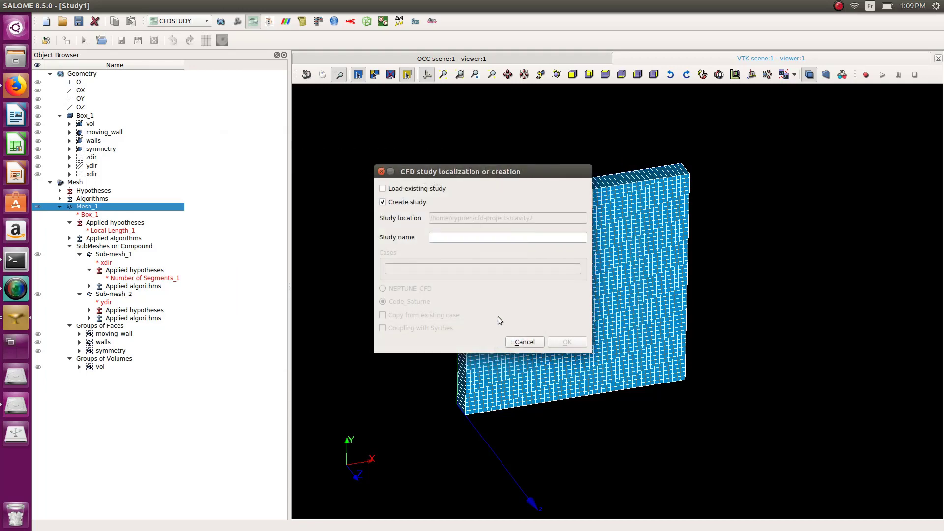
Step: Name the study cavity, add a Code_Saturne case named case1, and create the study
left_click(434, 238)
type("cavity")
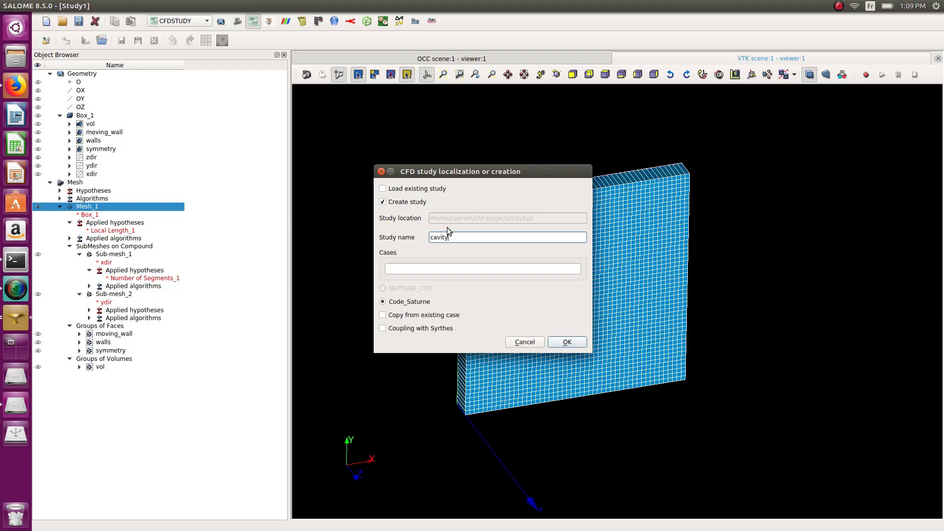
left_click(406, 269)
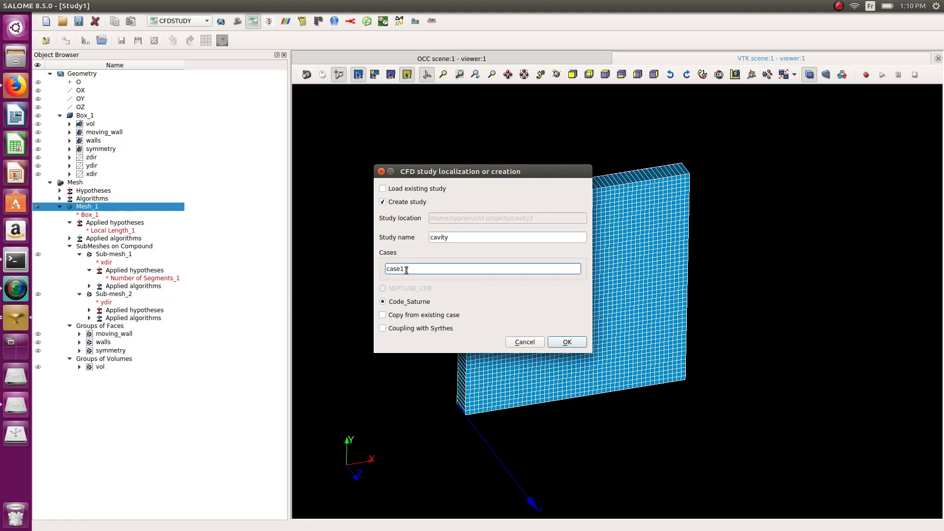
left_click(569, 341)
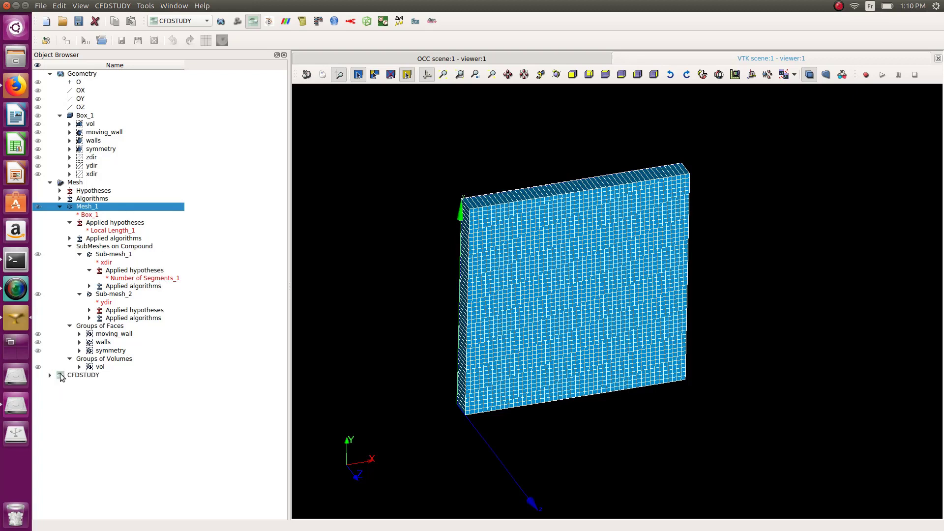
Step: Expand the cavity study down to case1's DATA folder and launch SaturneGUI for the case
left_click(51, 376)
left_click(60, 385)
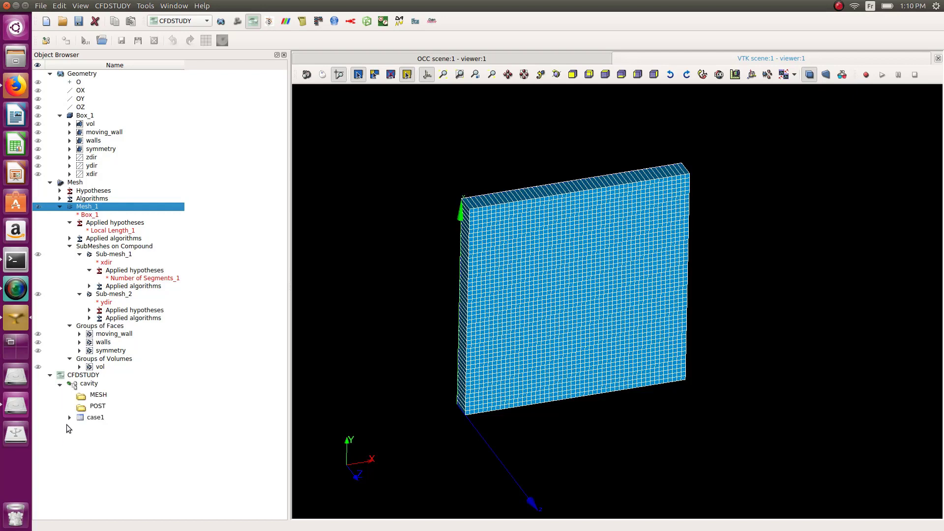
left_click(69, 417)
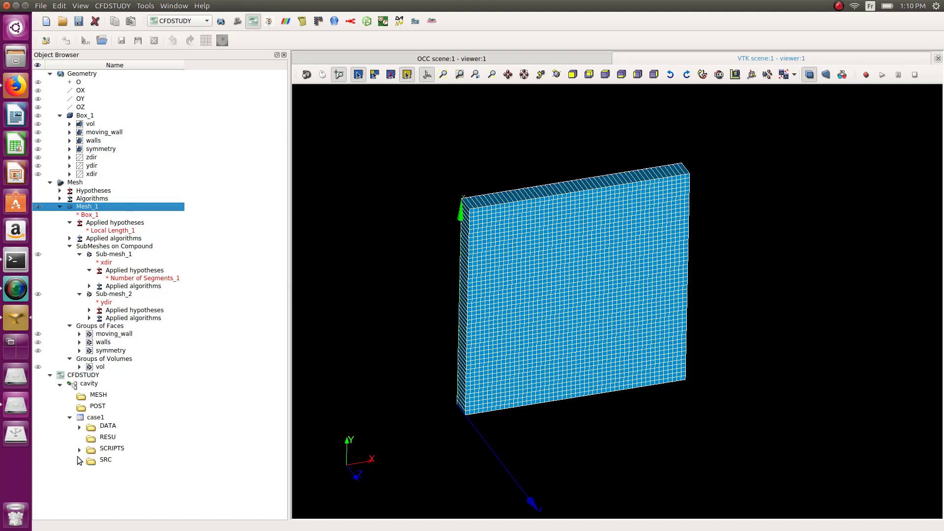
left_click(79, 428)
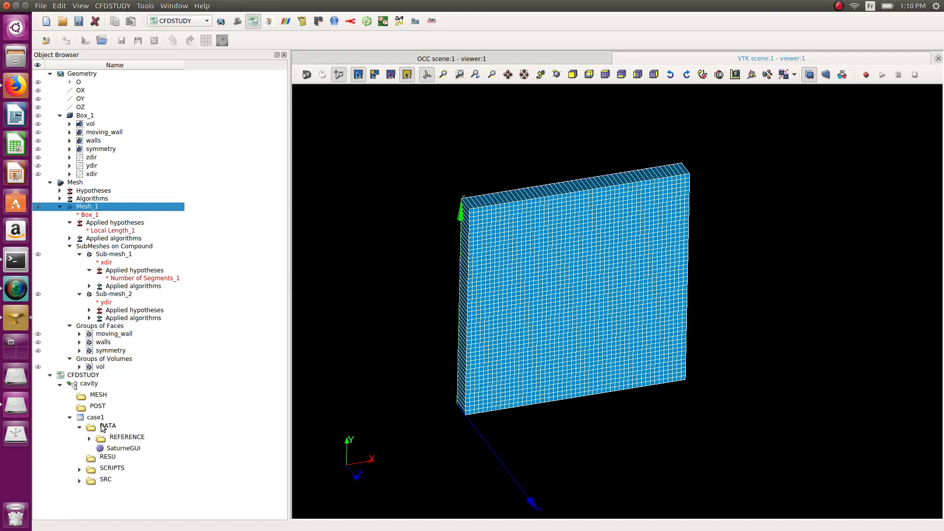
left_click(123, 450)
right_click(124, 450)
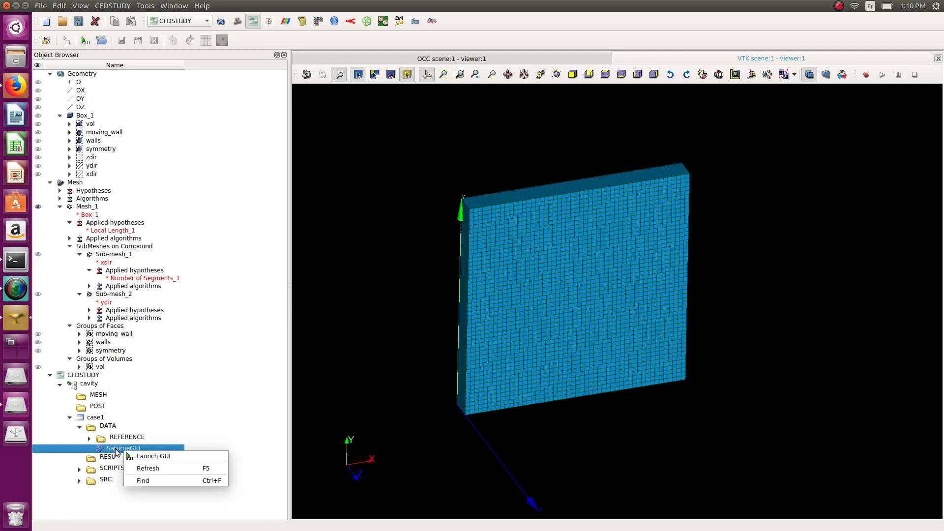
left_click(140, 457)
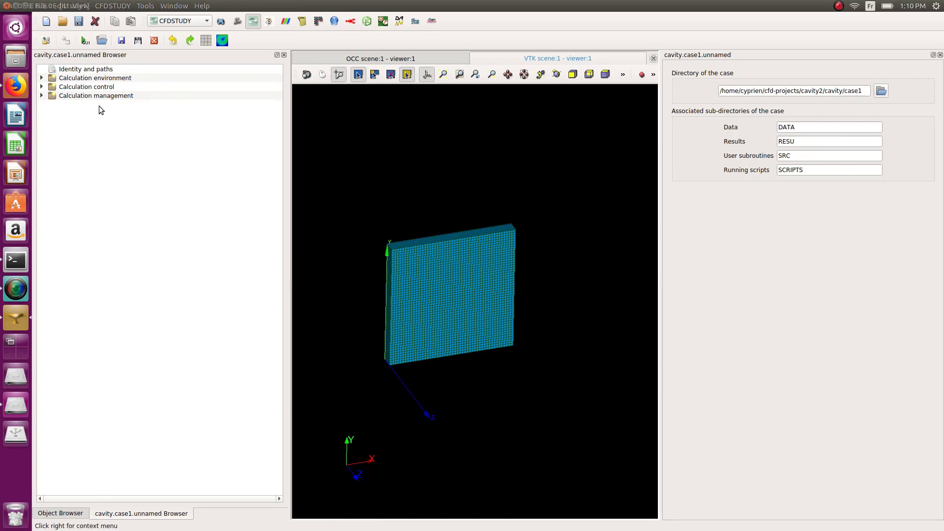
Step: Expand the calculation sections of case1 and look through the mesh selection, output control, batch calculation and performance tuning settings
left_click(41, 95)
left_click(42, 87)
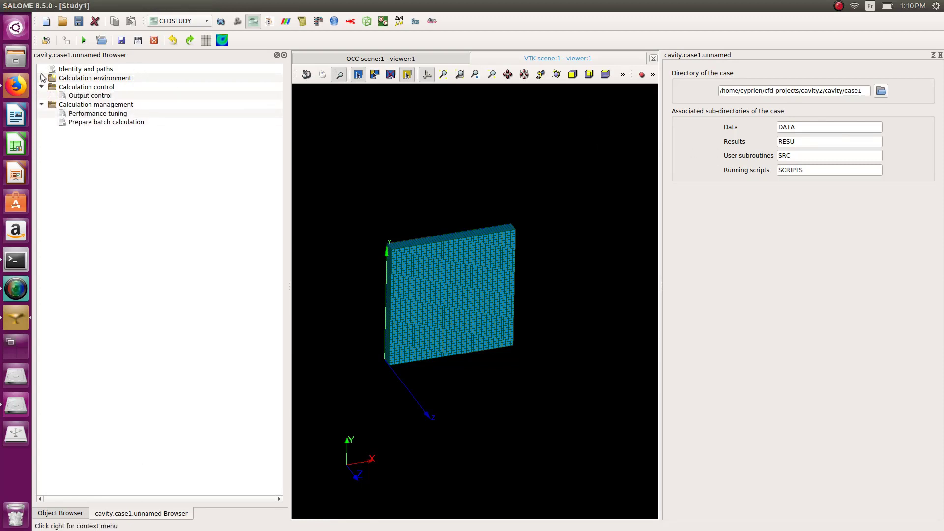
left_click(41, 78)
left_click(64, 86)
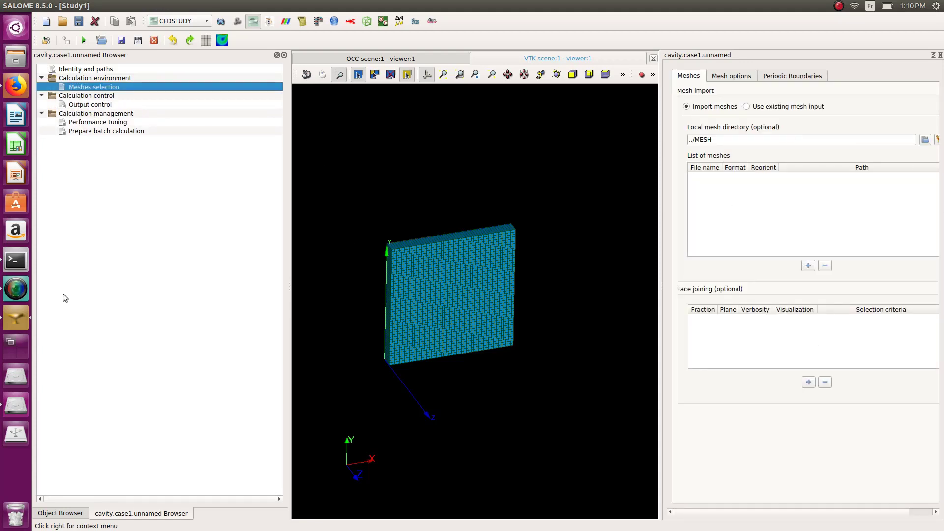
left_click(85, 105)
left_click(85, 130)
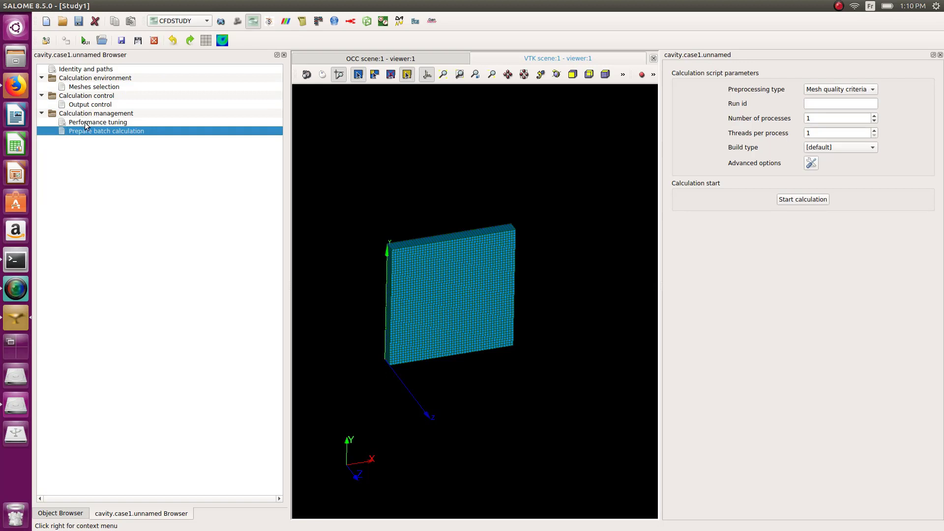
left_click(84, 123)
left_click(83, 87)
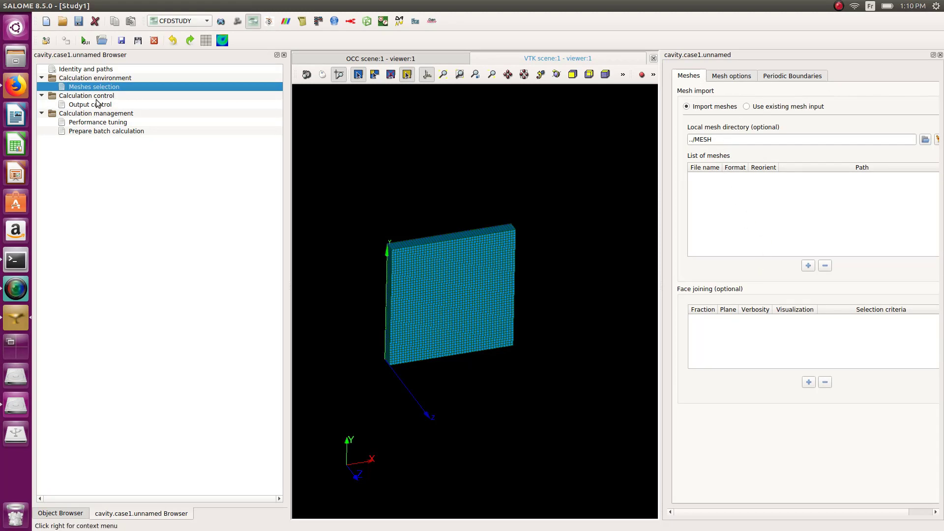
left_click(809, 266)
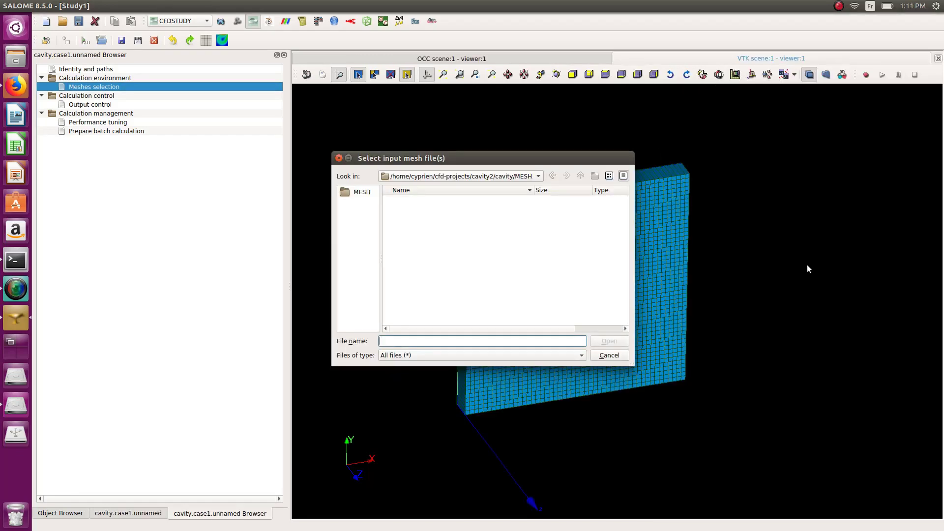
left_click(581, 175)
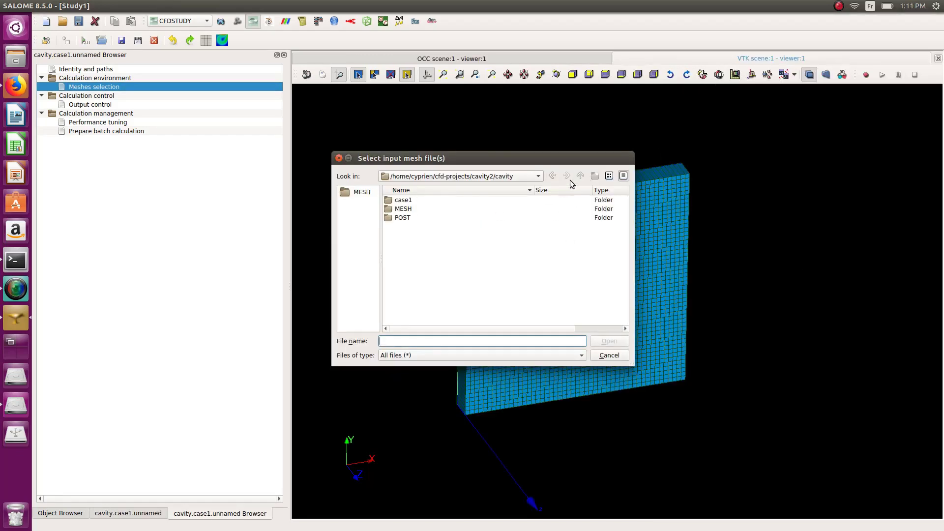
left_click(581, 175)
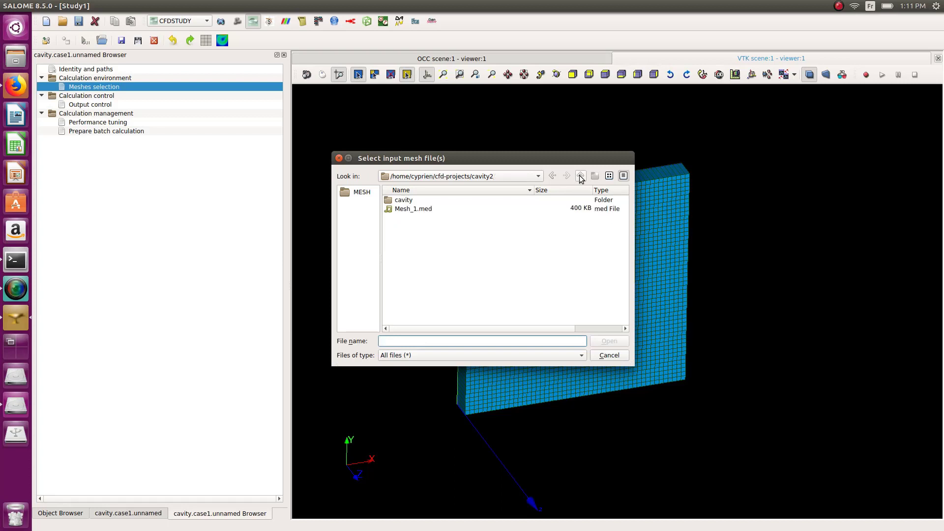
left_click(407, 210)
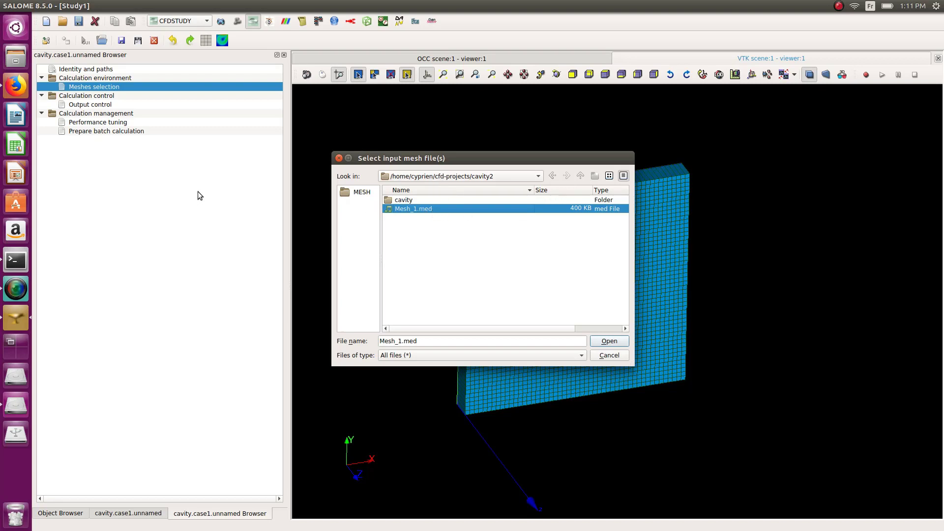
left_click(608, 357)
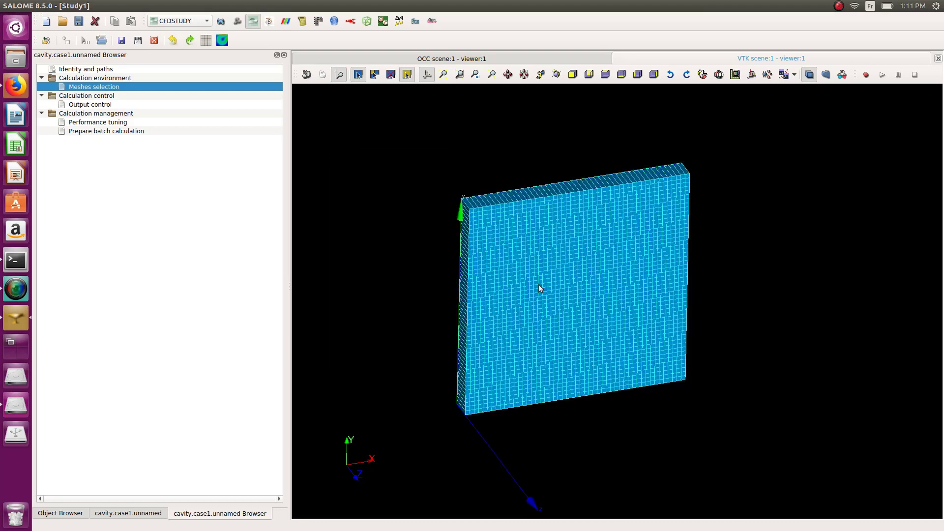
Step: Switch to the Files manager and move Mesh_1.med from cfd-projects/cavity2 into the study's cavity/MESH folder
left_click(16, 57)
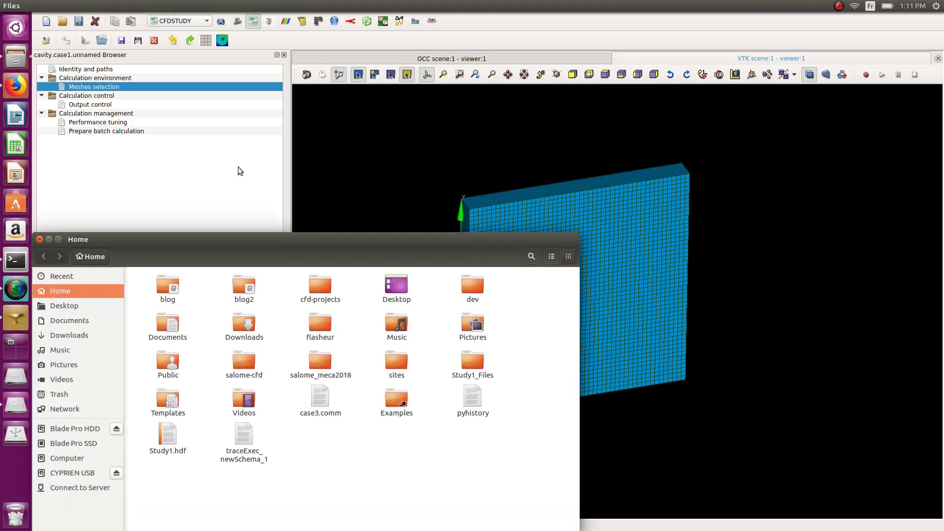
double_click(324, 289)
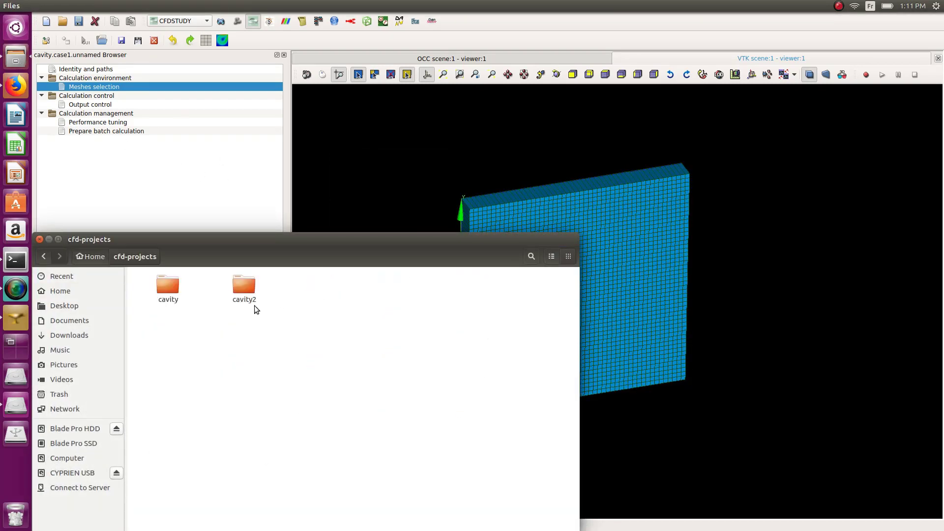
double_click(243, 291)
left_click_drag(241, 292, 168, 290)
double_click(168, 291)
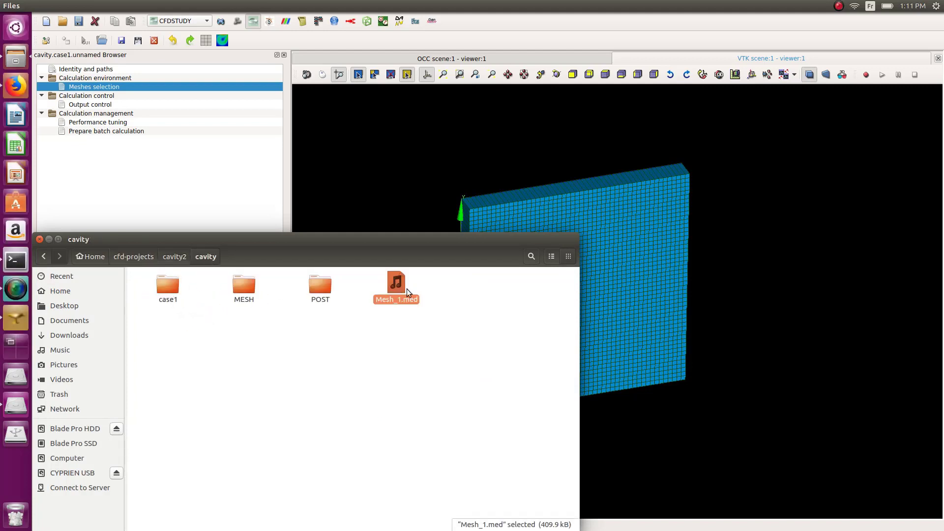
left_click_drag(398, 287, 245, 289)
double_click(245, 290)
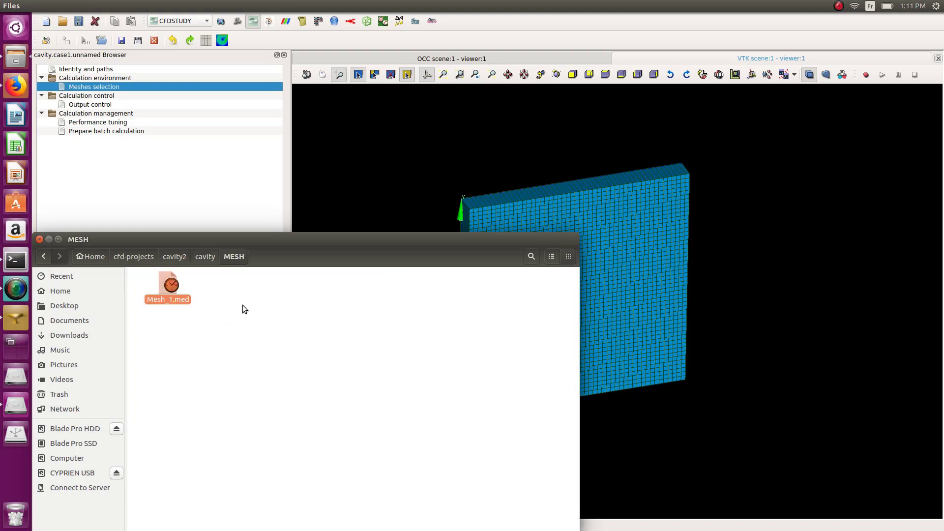
left_click(40, 239)
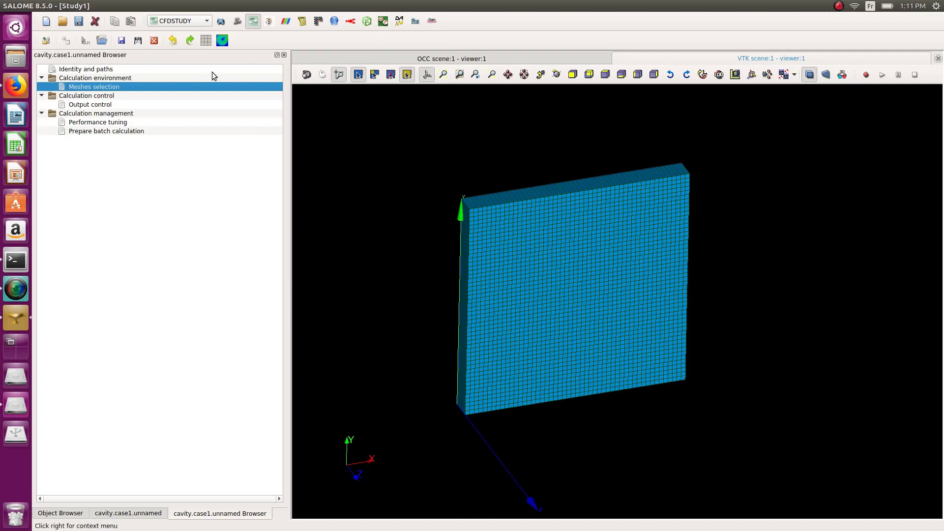
Step: Undock the case browser to reach the mesh selection page and add Mesh_1.med to the list of meshes
left_click(277, 55)
left_click_drag(246, 58, 886, 104)
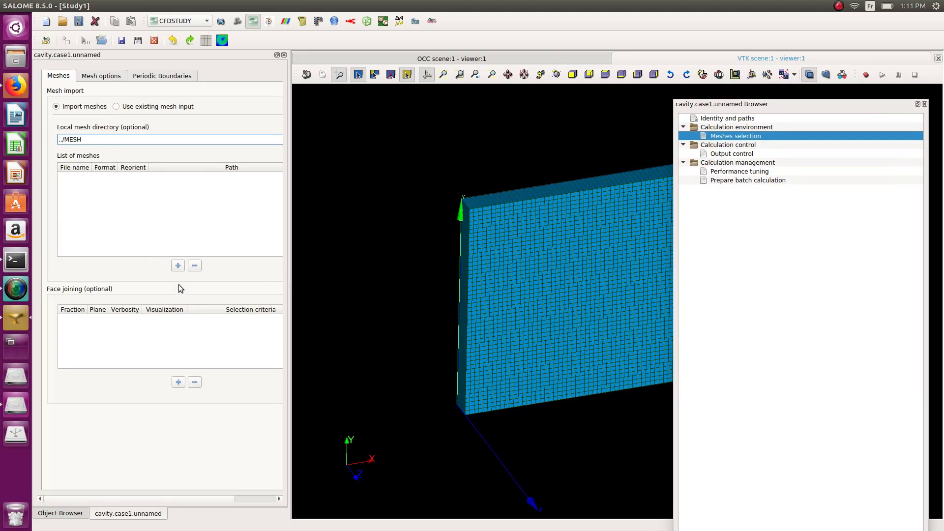
left_click(178, 266)
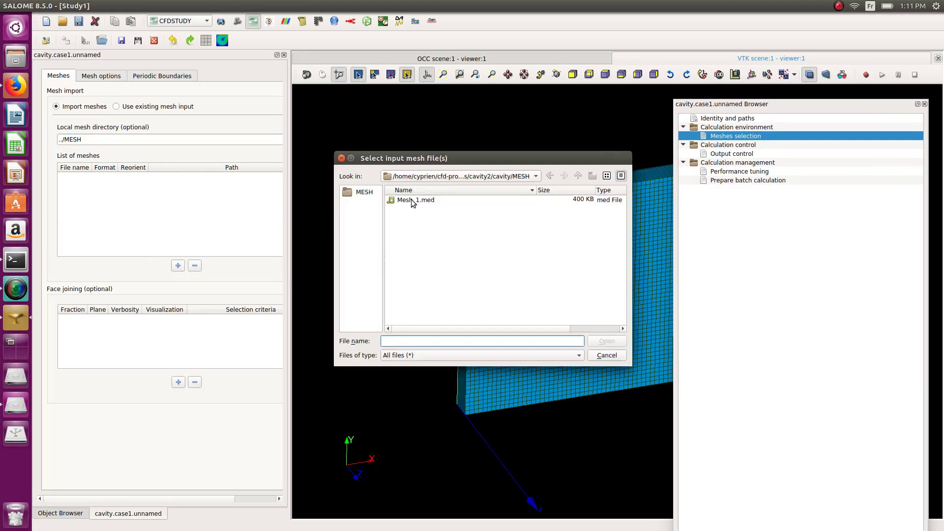
left_click(412, 199)
left_click(603, 343)
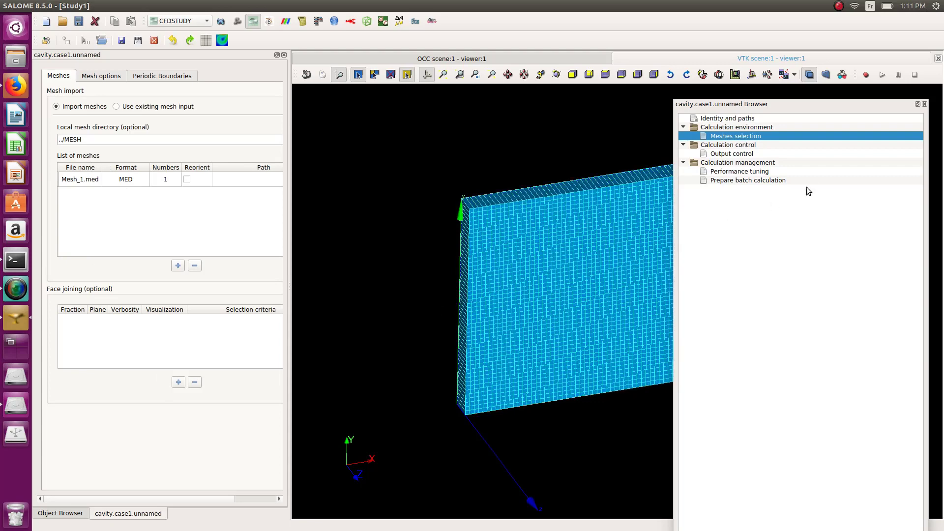
Step: Try to start the batch calculation with Mesh quality criteria as the preprocessing type, and save the case as setup.xml
left_click(748, 180)
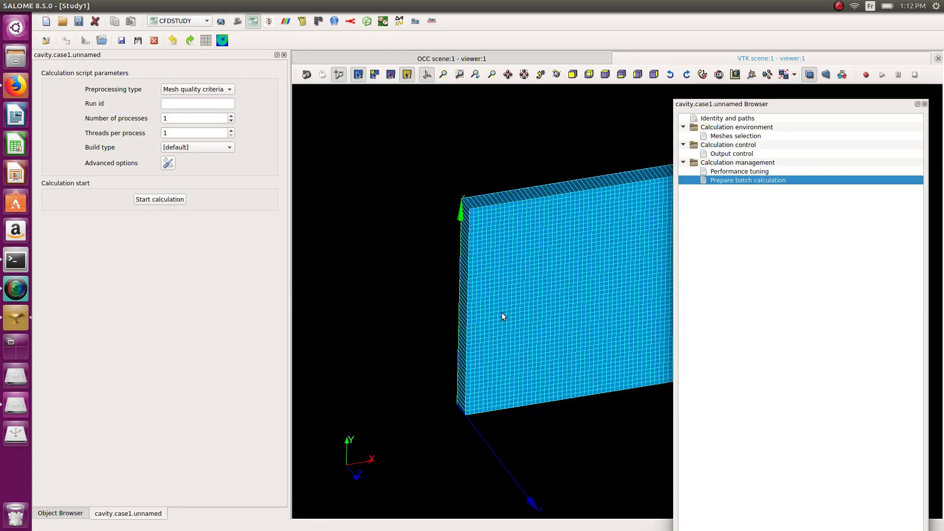
scroll(502, 312, "down", 4)
middle_click_drag(585, 309, 536, 294, "ctrl")
scroll(498, 285, "up", 2)
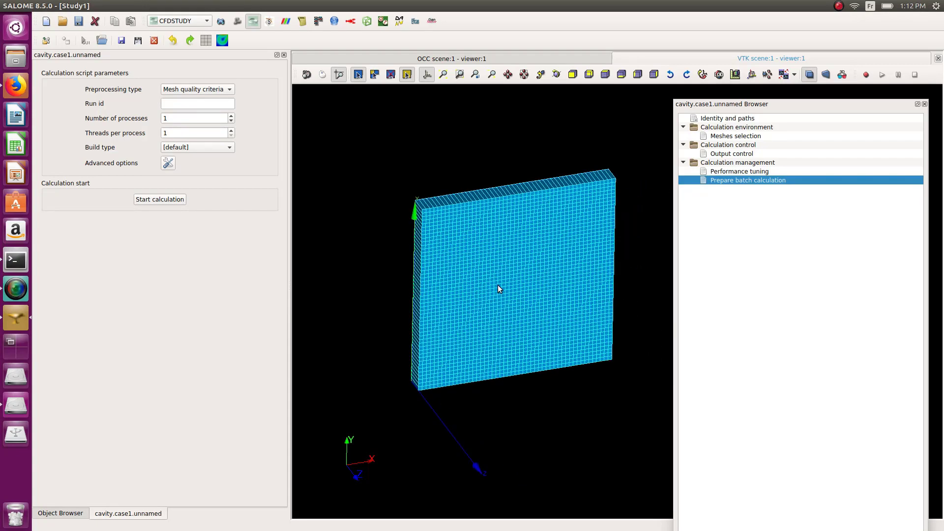
scroll(498, 288, "up", 1)
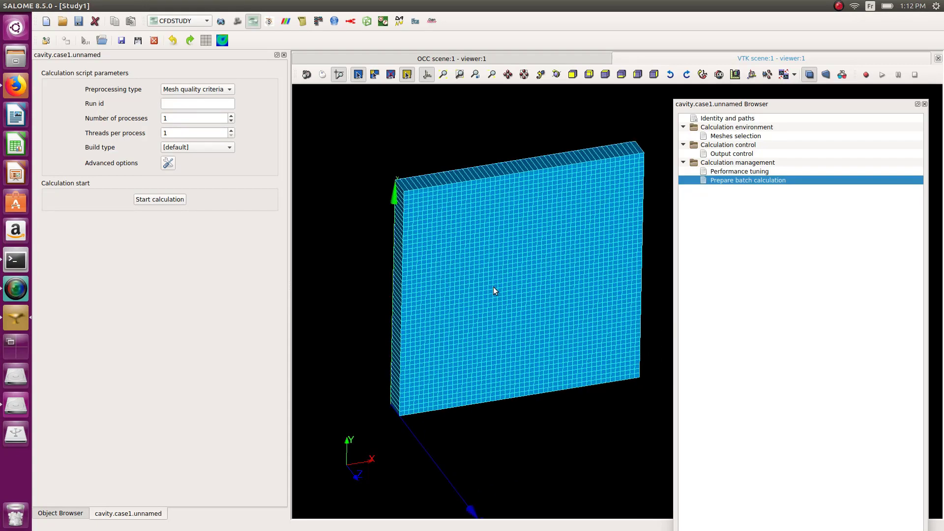
left_click(206, 90)
left_click(206, 87)
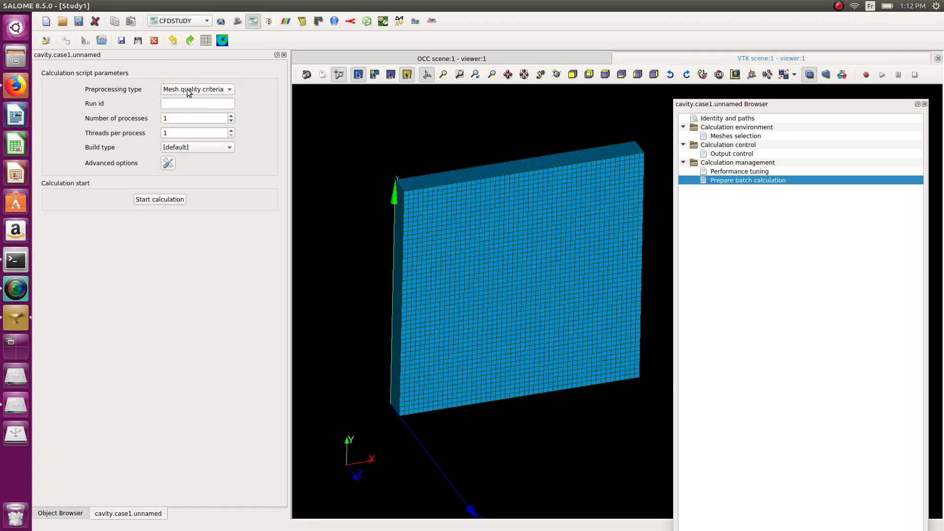
left_click(164, 203)
left_click(578, 280)
left_click(121, 41)
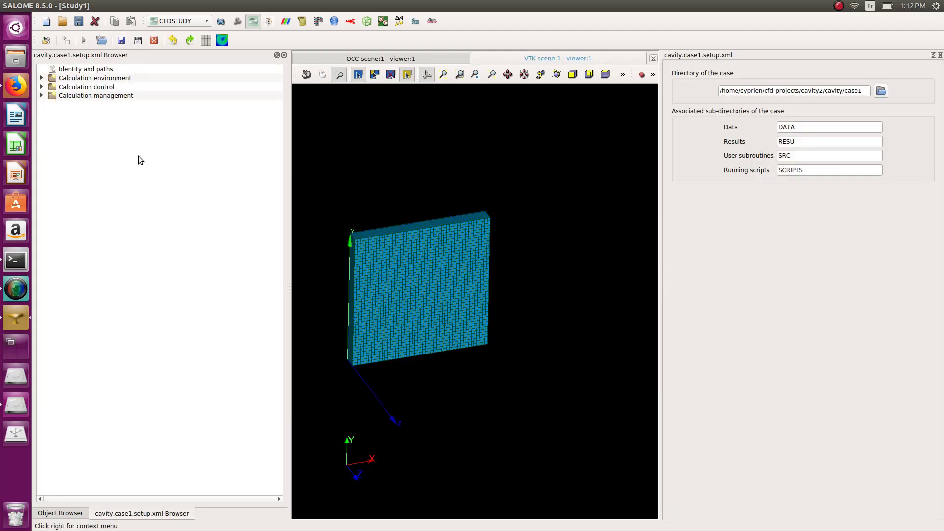
Step: Run the mesh quality criteria calculation from the batch calculation settings and close its run log
left_click(80, 96)
double_click(79, 95)
left_click(90, 115)
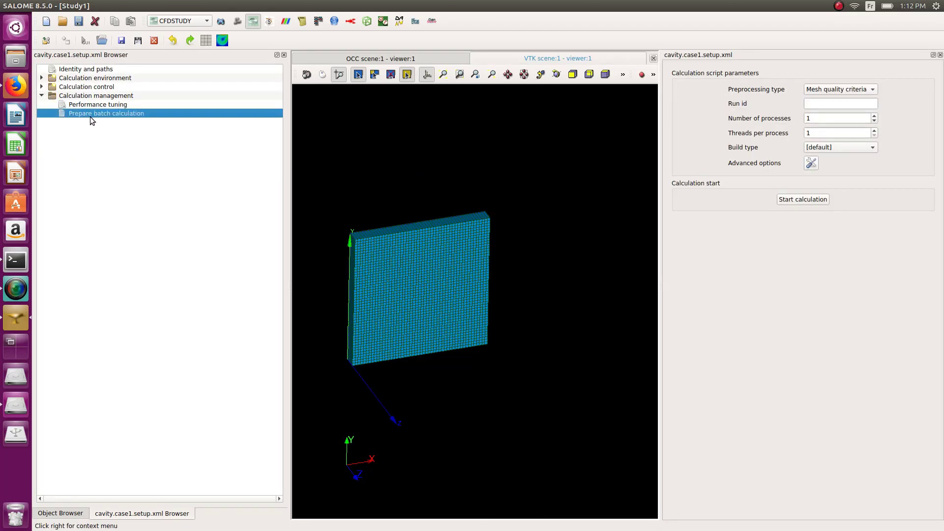
left_click(815, 200)
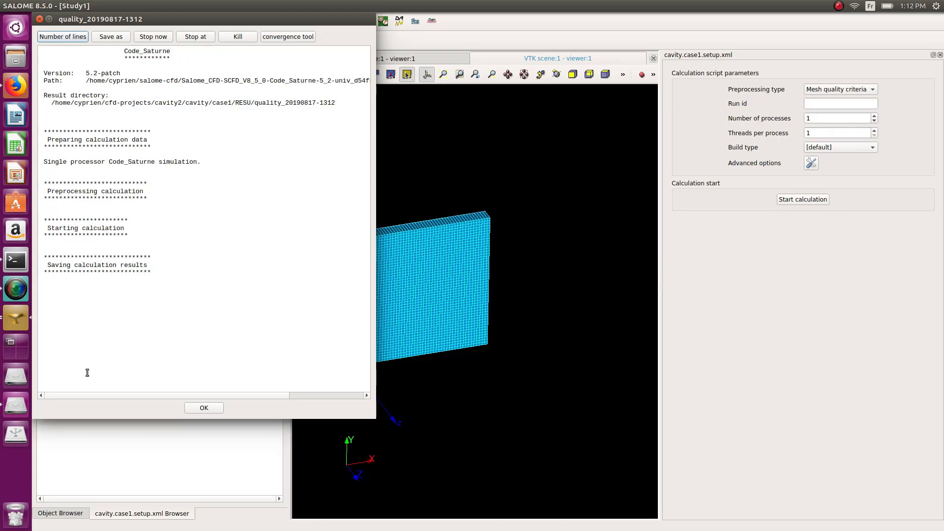
left_click(203, 408)
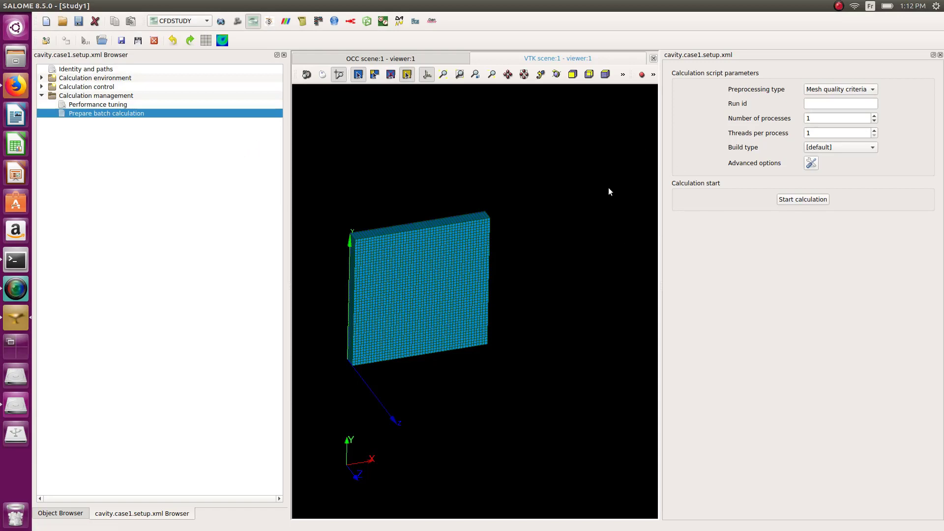
Step: Switch to the Files manager and examine the mesh quality run's output in case1's RESU folder, including its postprocessing files
left_click(15, 56)
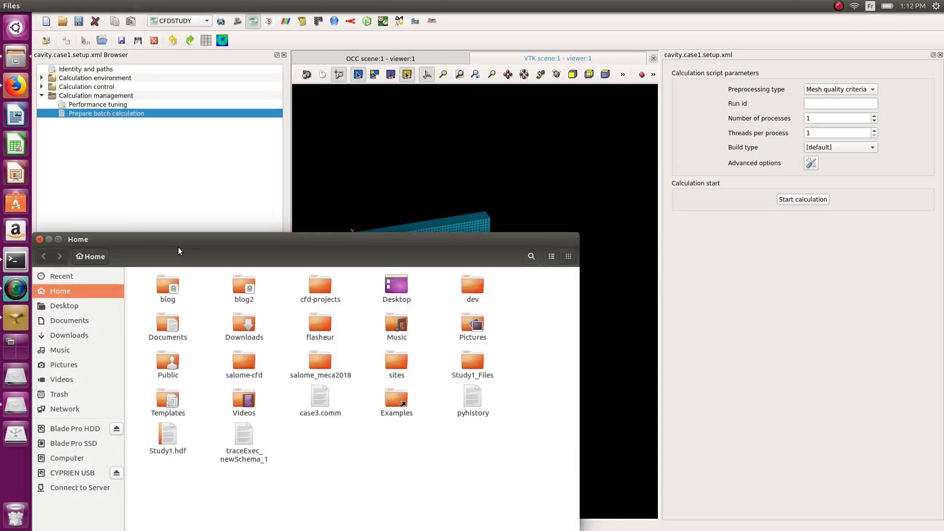
left_click_drag(179, 252, 308, 101)
left_click(457, 137)
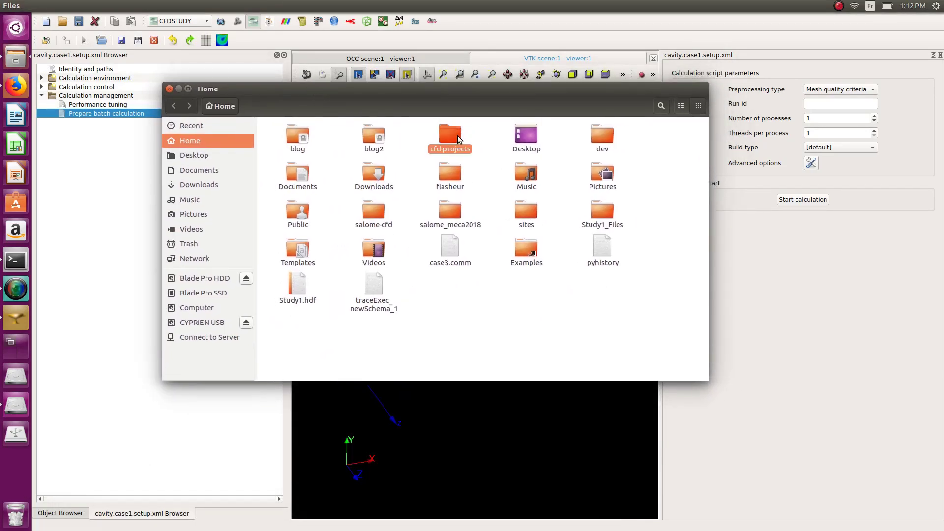
double_click(457, 137)
double_click(367, 136)
double_click(297, 139)
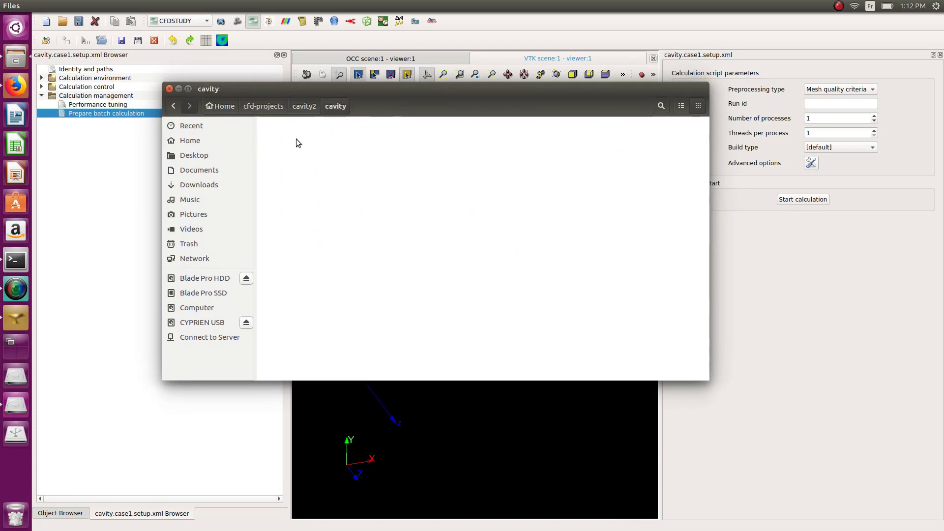
double_click(454, 136)
left_click(333, 107)
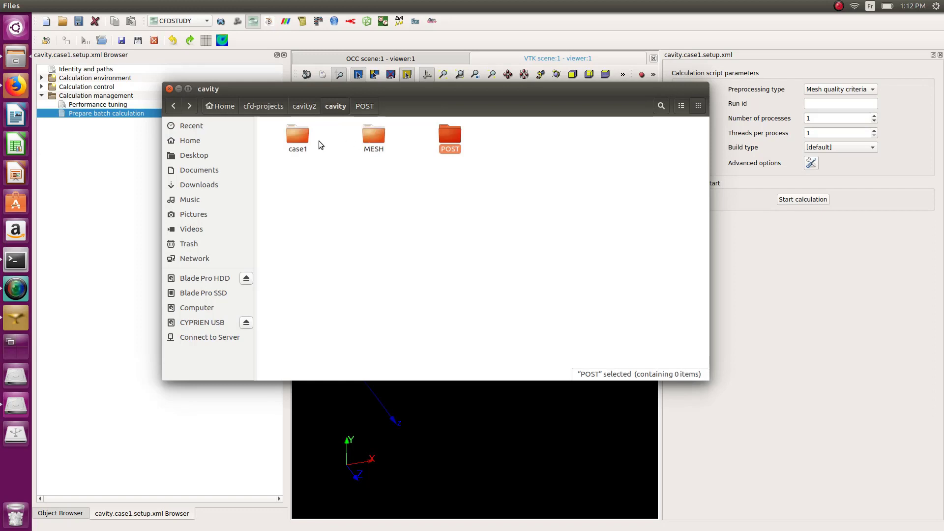
double_click(303, 137)
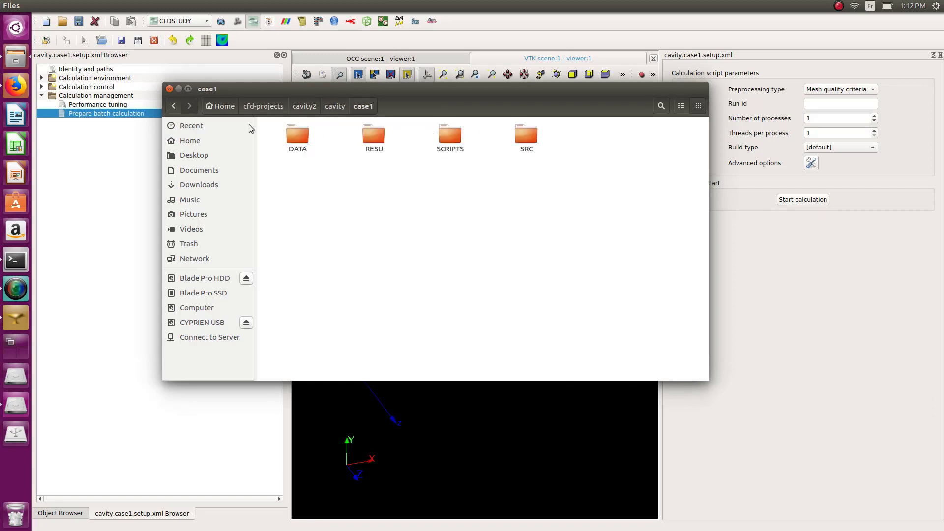
double_click(380, 133)
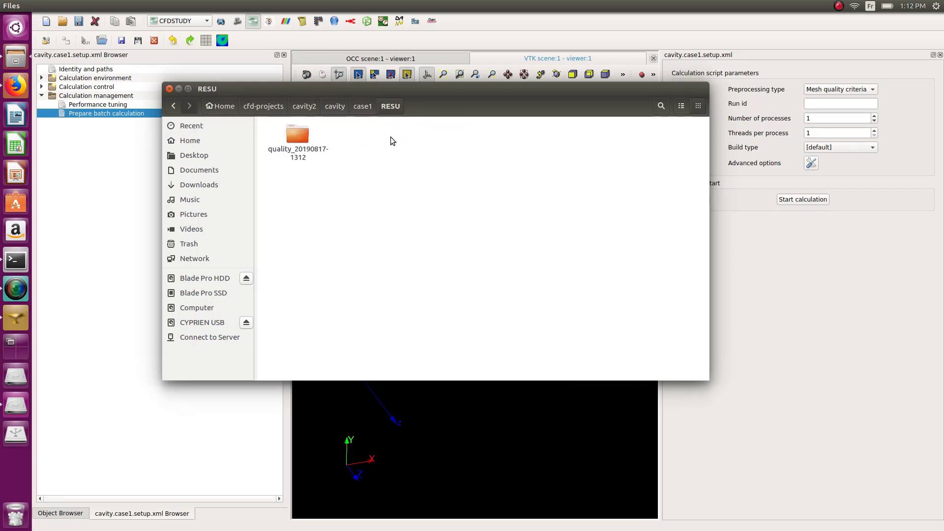
double_click(290, 148)
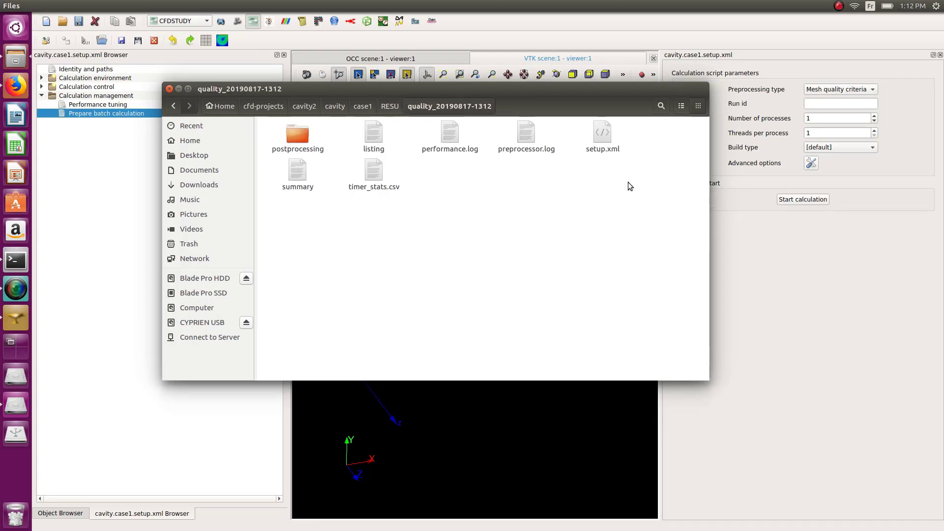
double_click(297, 135)
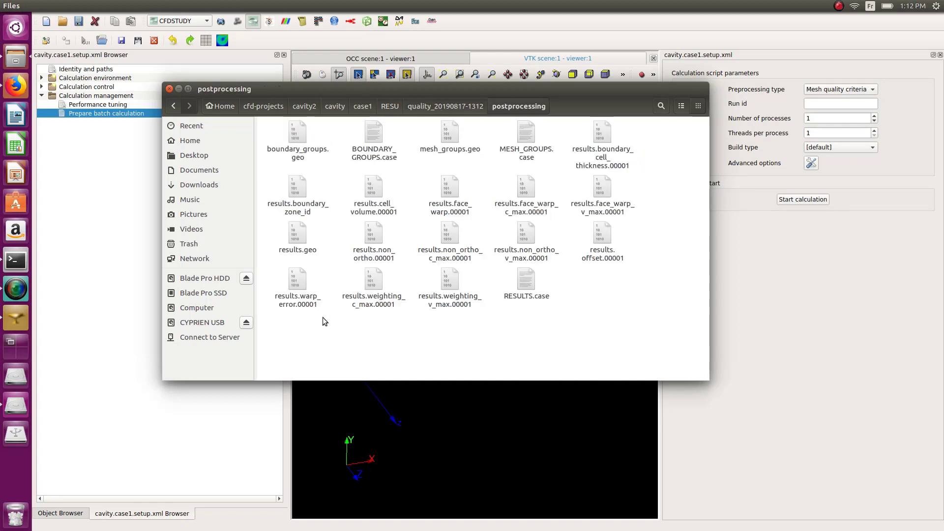
left_click(175, 106)
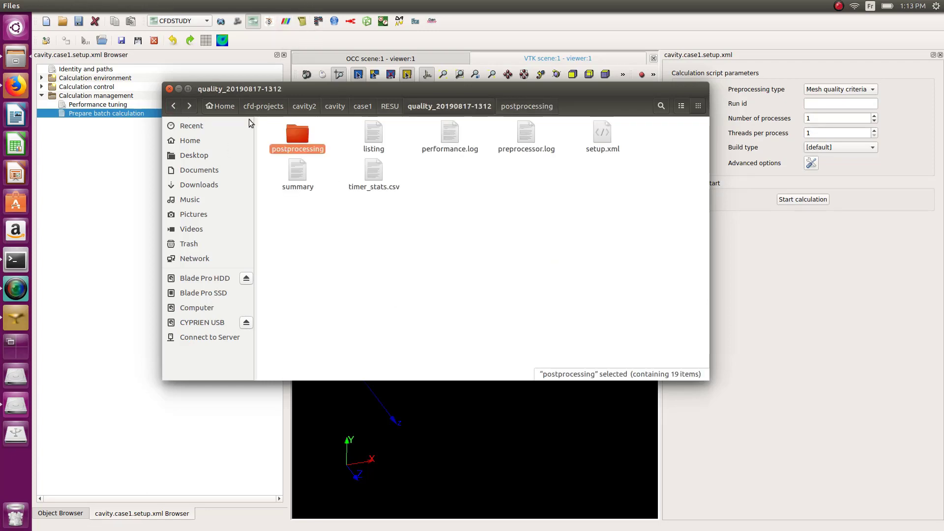
left_click(170, 89)
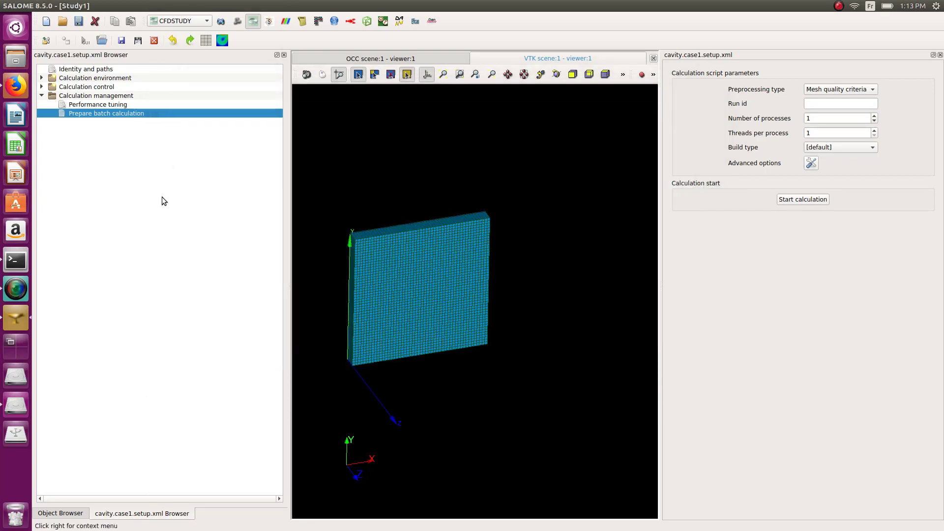
Step: Switch the case to calculation mode and check the mesh selection in the calculation environment
scroll(370, 302, "up", 4)
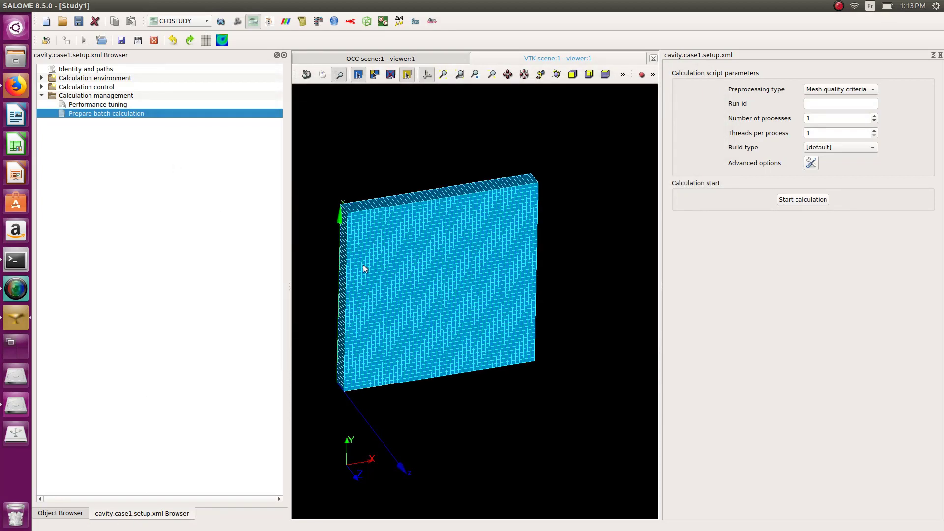
middle_click_drag(363, 265, 396, 258, "ctrl")
scroll(395, 263, "up", 1)
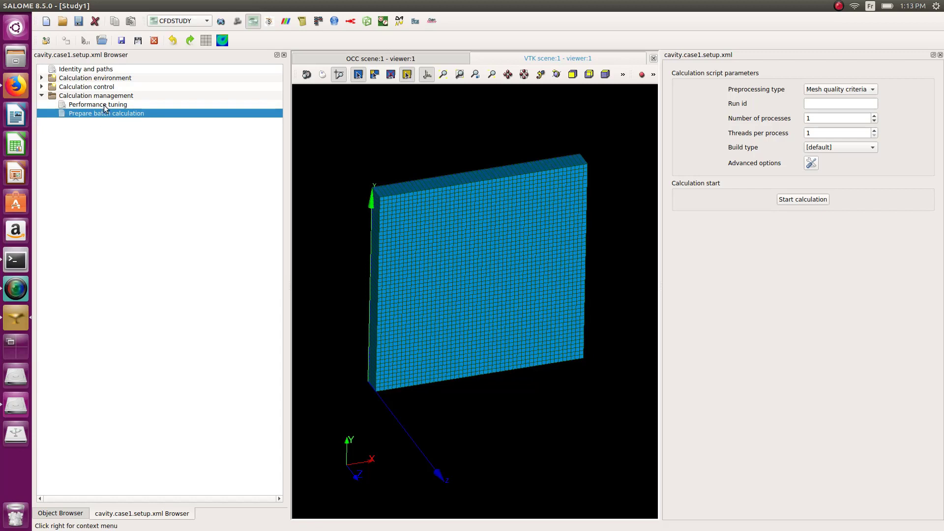
left_click(222, 41)
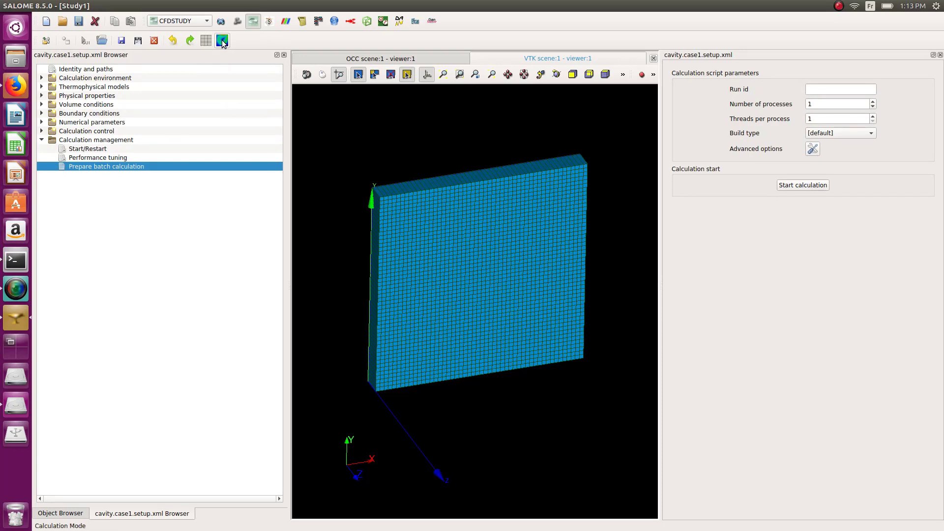
left_click(41, 78)
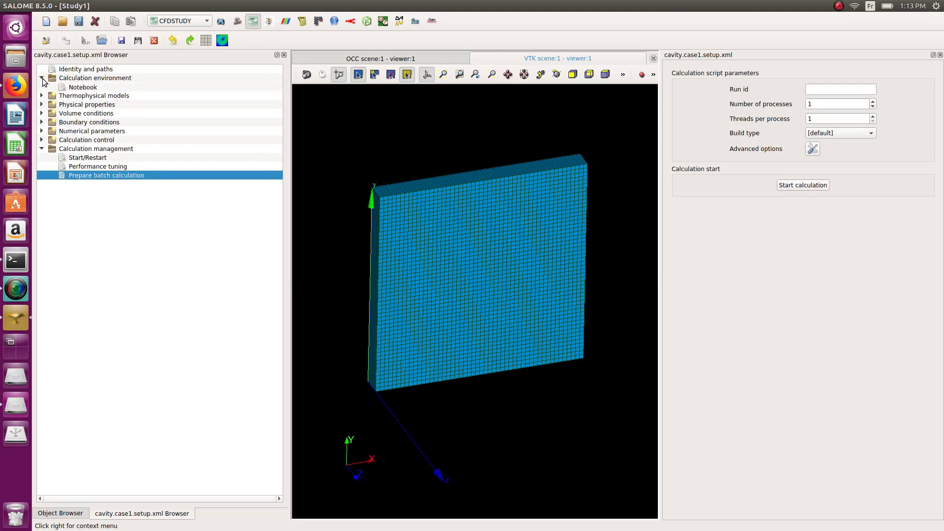
left_click(82, 81)
left_click(82, 87)
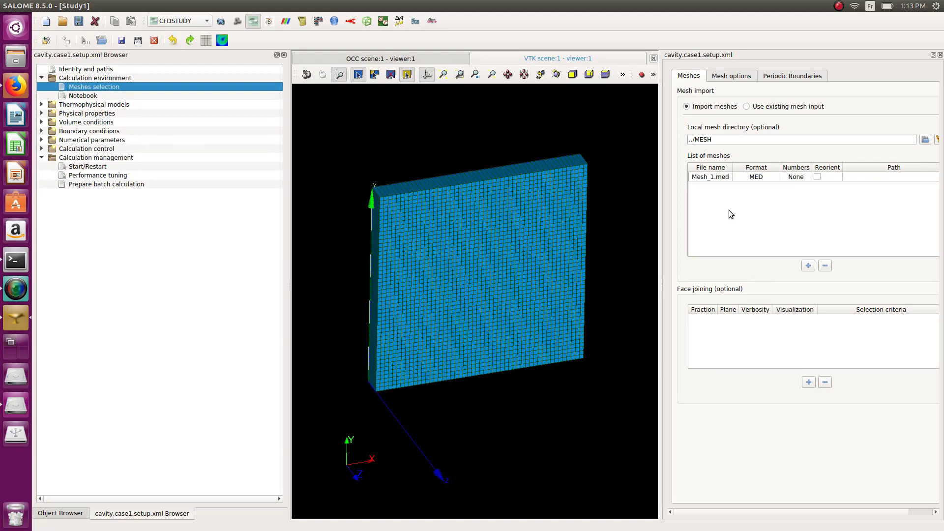
Step: Open the calculation features of the thermophysical models and show the steady/unsteady flow algorithm choices
double_click(81, 104)
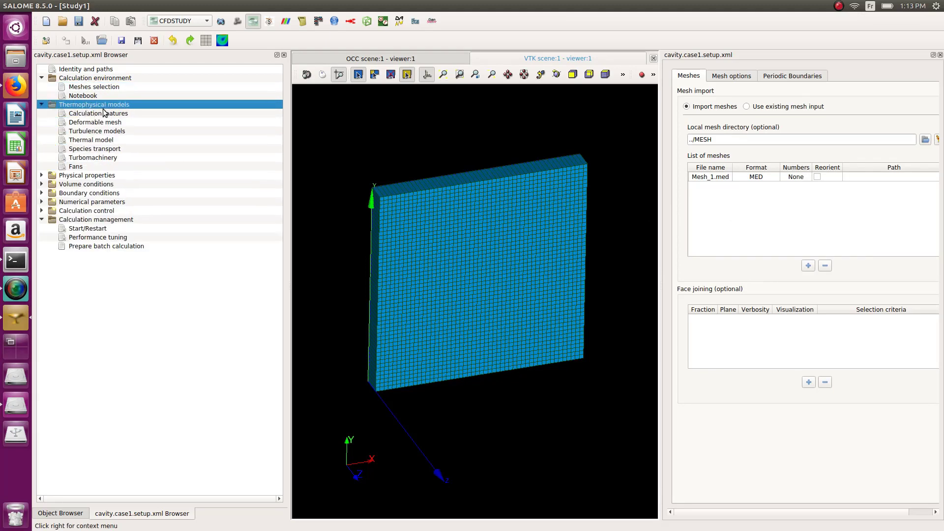
left_click(99, 114)
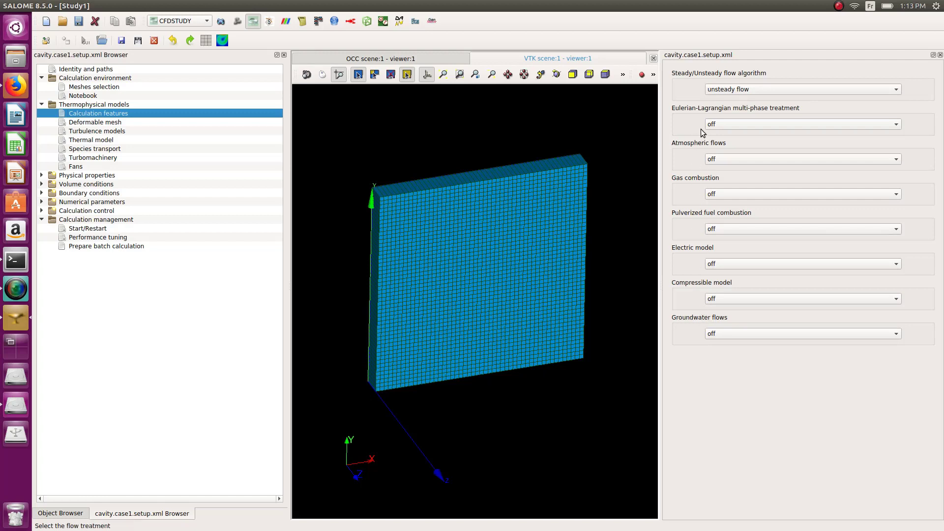
left_click(746, 90)
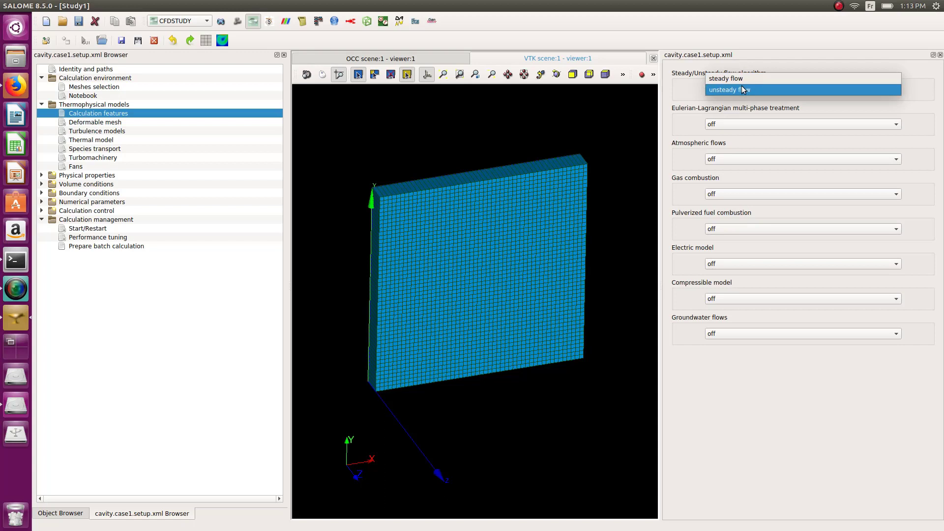
Step: Set the flow algorithm to steady flow, then review the deformable mesh, turbulence and thermal model settings
left_click(718, 78)
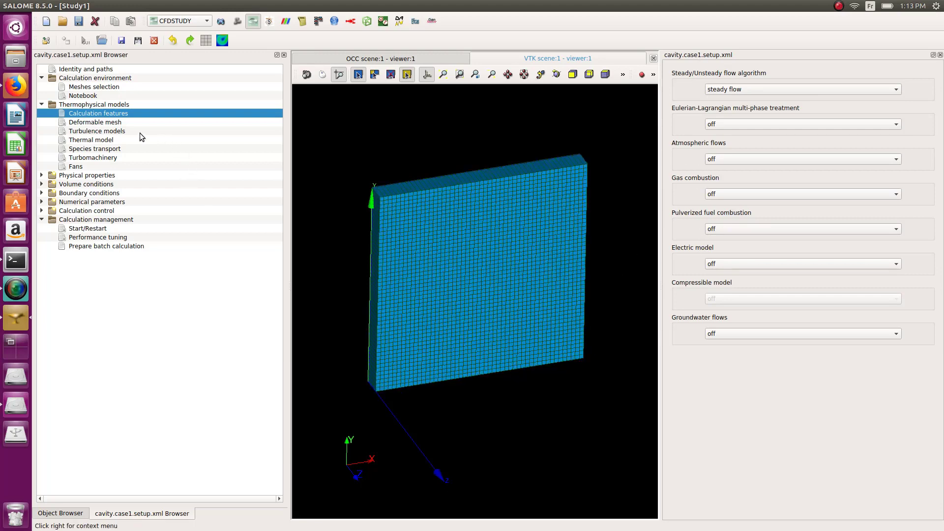
left_click(114, 123)
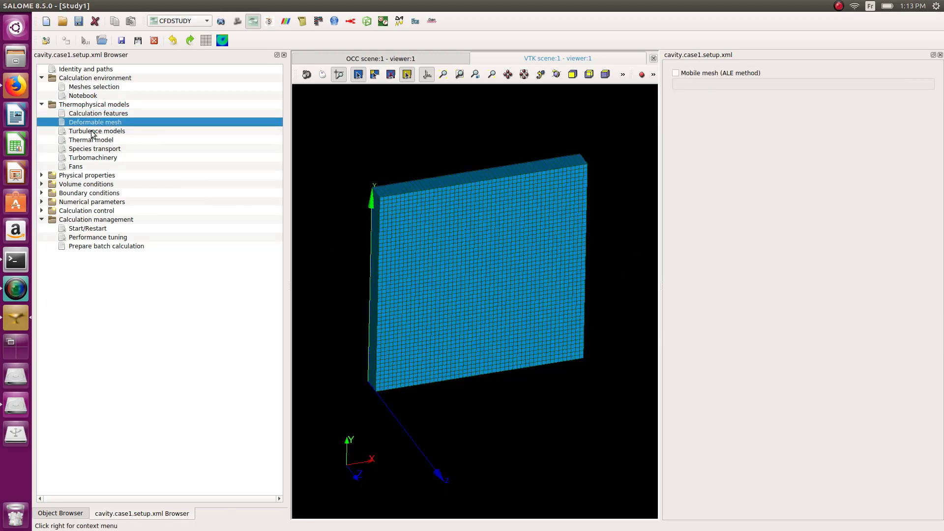
left_click(97, 132)
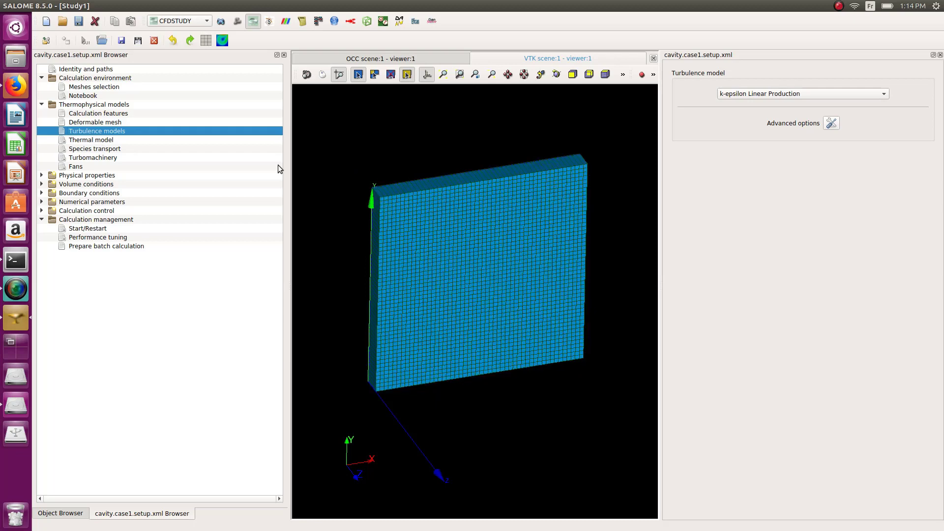
left_click(96, 142)
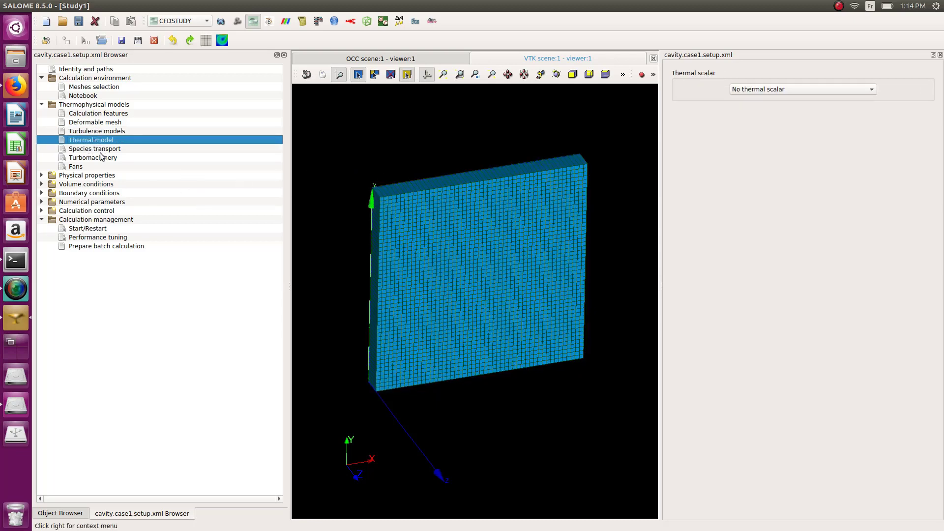
Step: Set the user material's constant density to 1 kg/m³ and its constant viscosity to 1.0e-03 Pa.s in the fluid properties
left_click(90, 179)
left_click(89, 180)
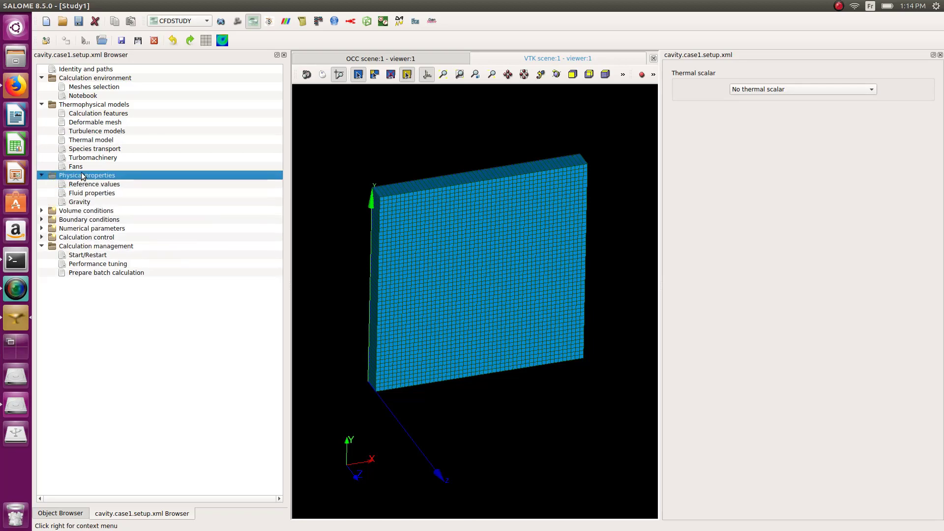
left_click(95, 186)
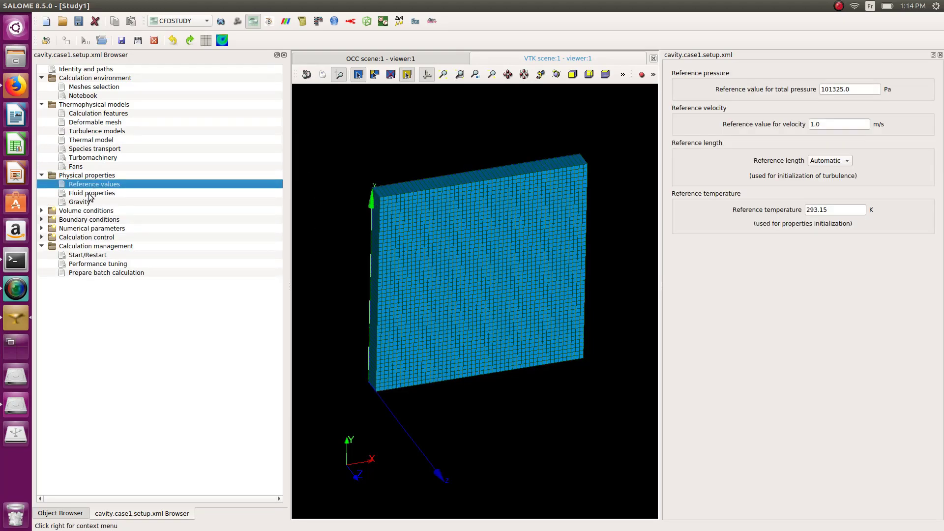
left_click(90, 194)
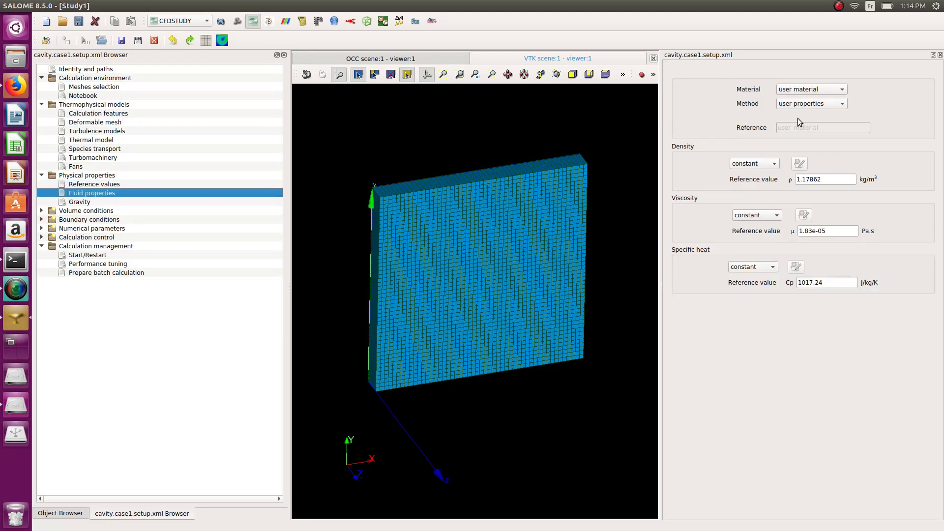
left_click(806, 90)
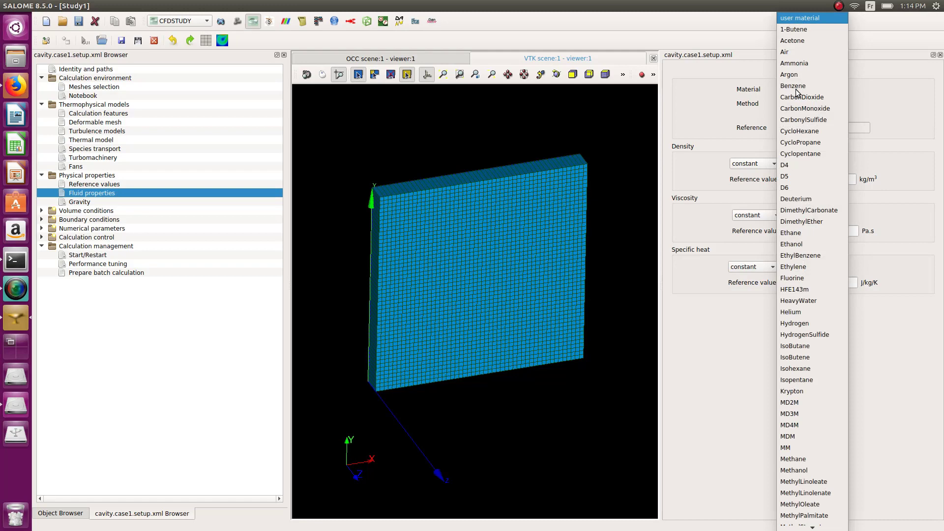
left_click(722, 84)
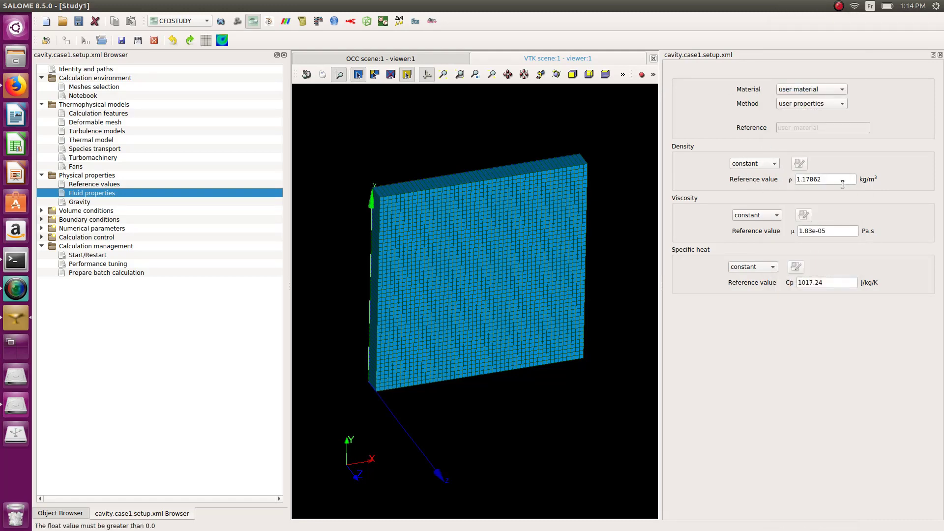
left_click_drag(836, 181, 803, 180)
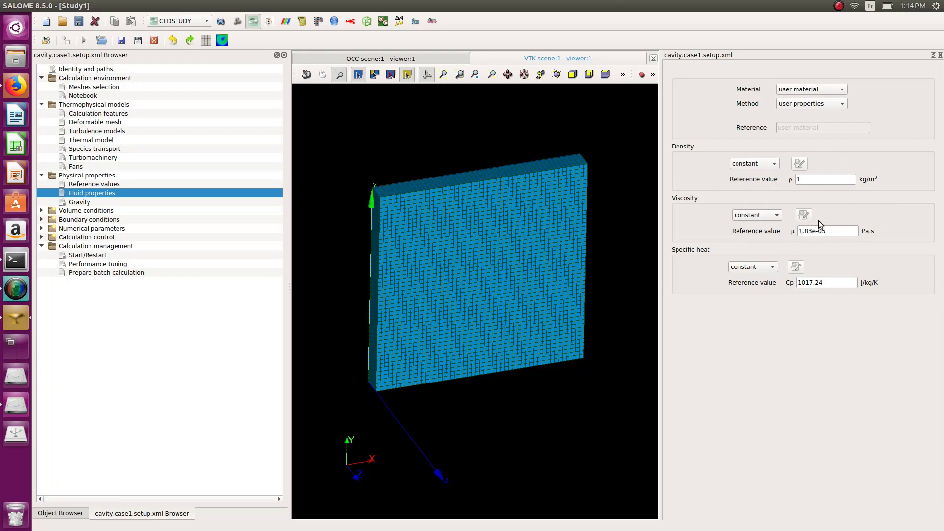
mouse_move(819, 220)
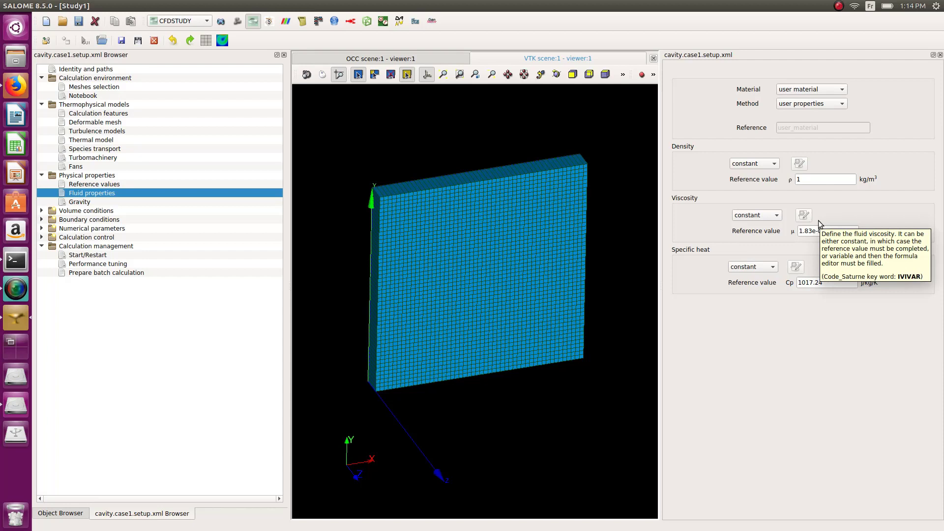
left_click(813, 232)
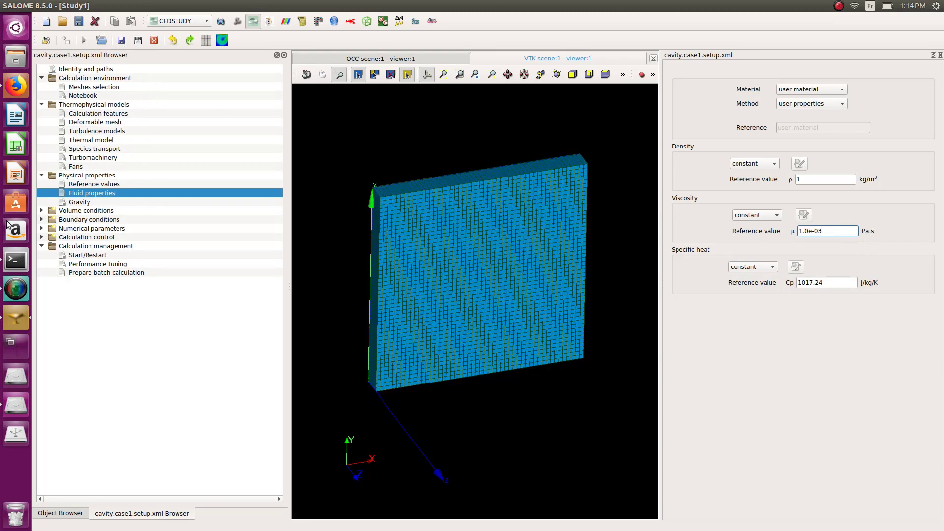
Step: Define the initial velocity expression for the all_cells volume zone with all three components at 0
left_click(82, 203)
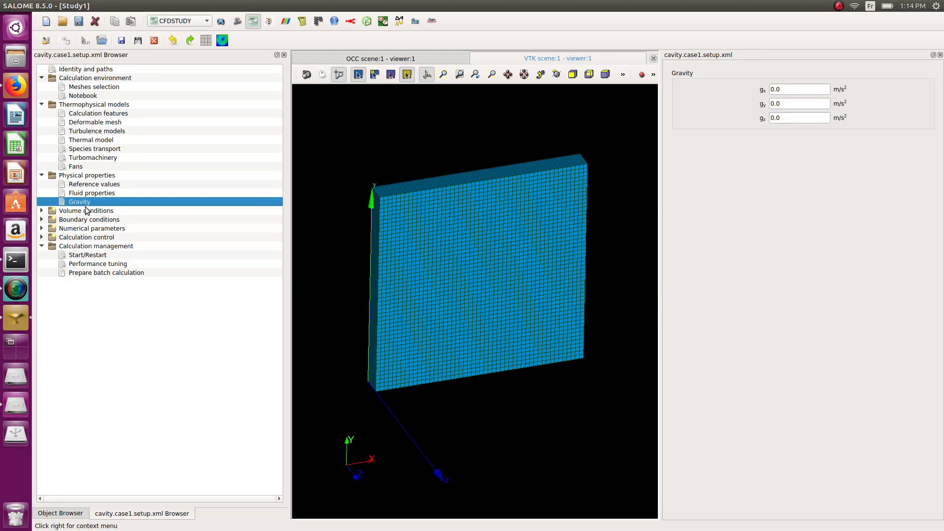
double_click(78, 211)
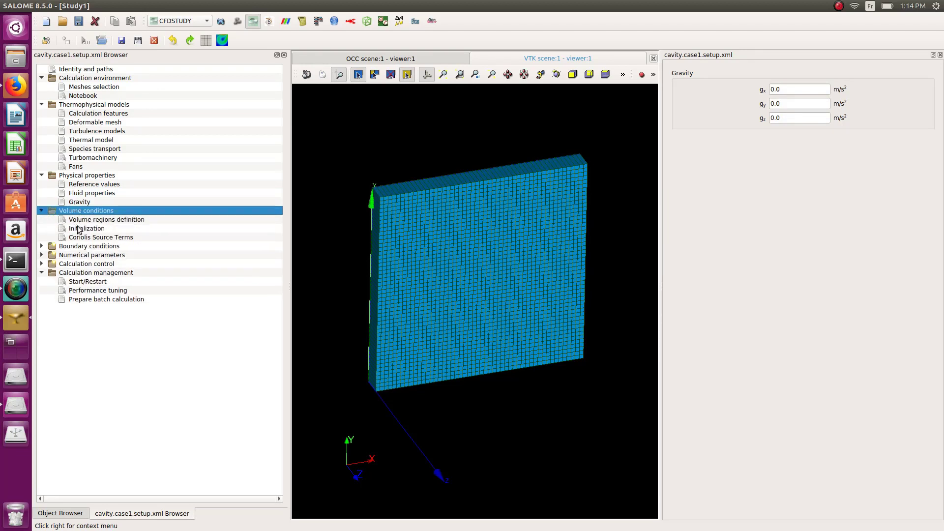
left_click(97, 220)
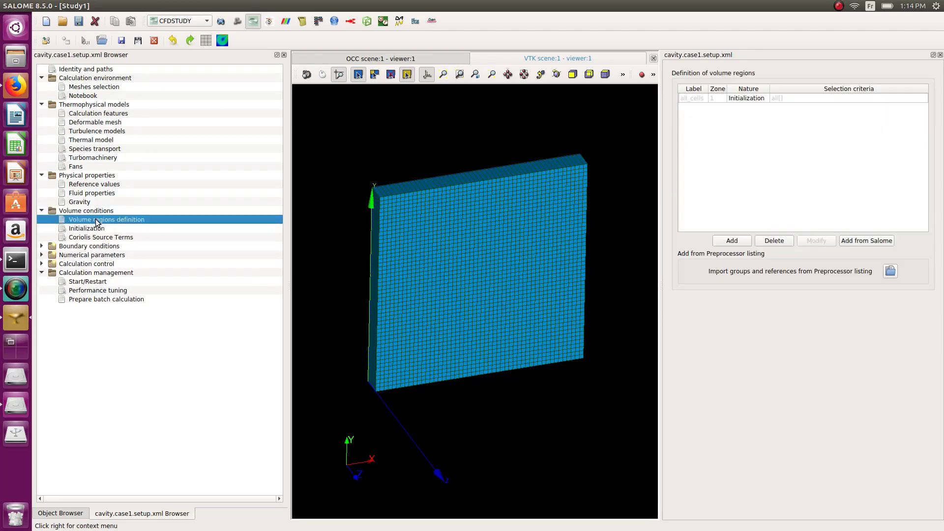
left_click(91, 229)
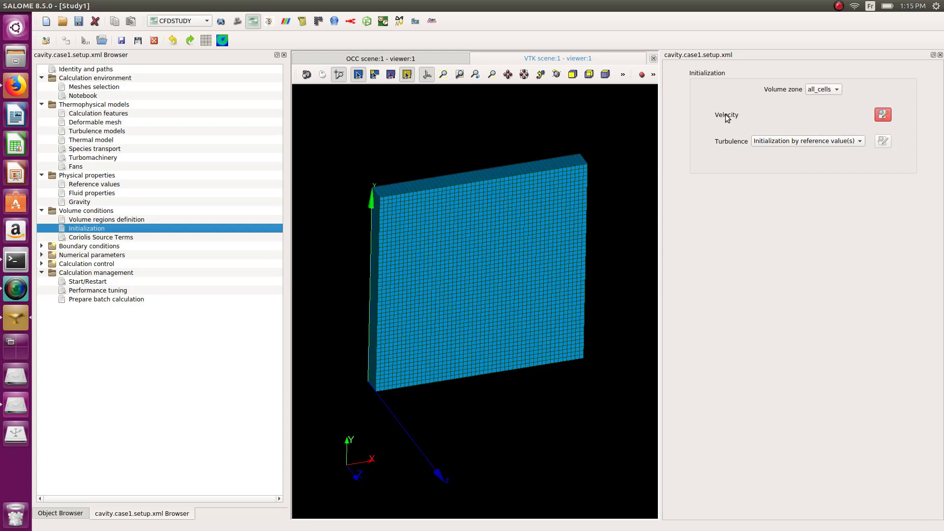
left_click(884, 117)
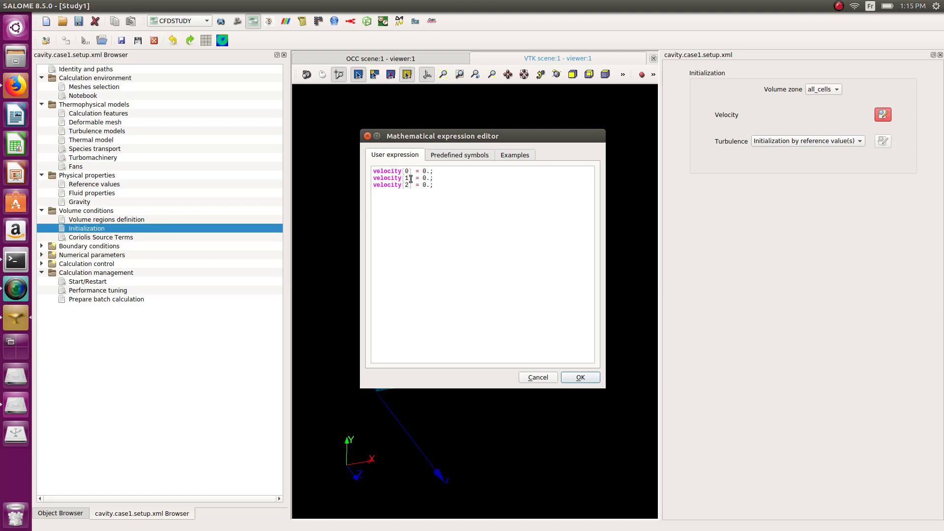
left_click(426, 172)
left_click(425, 172)
left_click(581, 377)
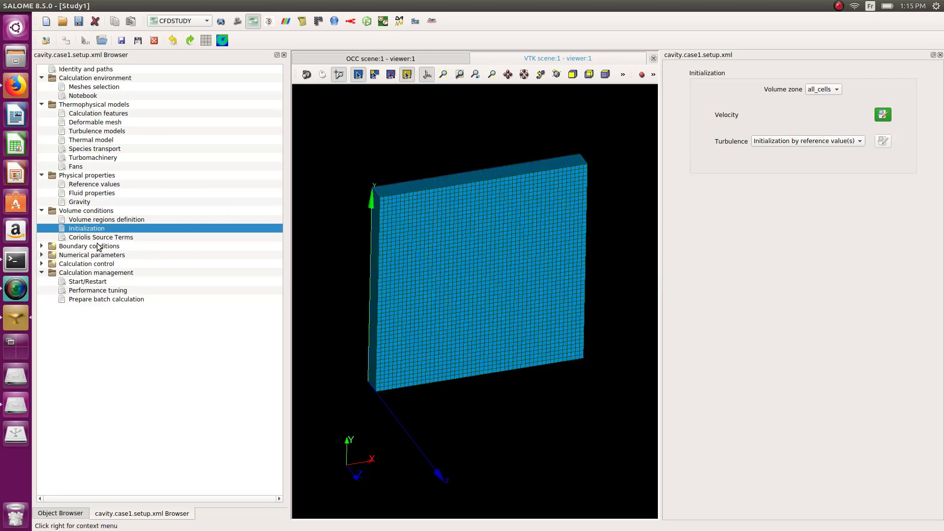
Step: Add the mesh face groups moving_wall, walls and symmetry from Salome as boundary regions
double_click(79, 247)
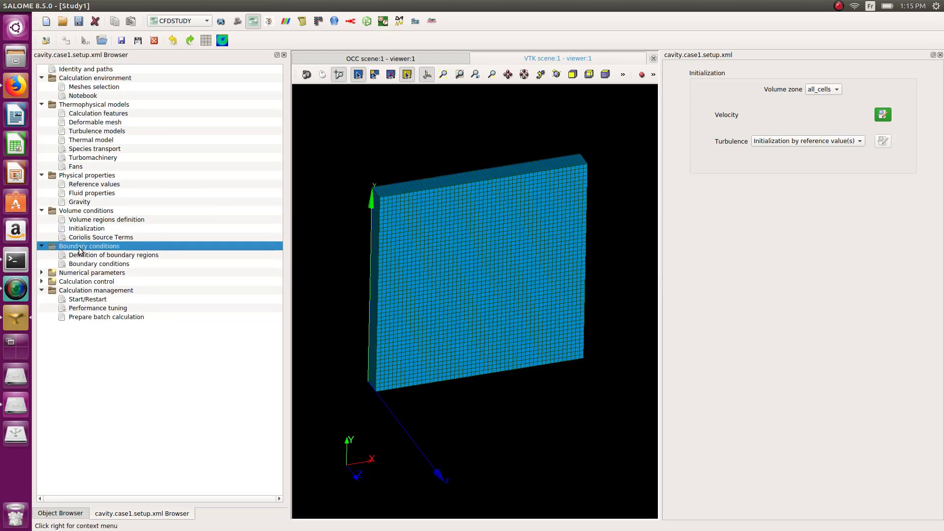
left_click(89, 257)
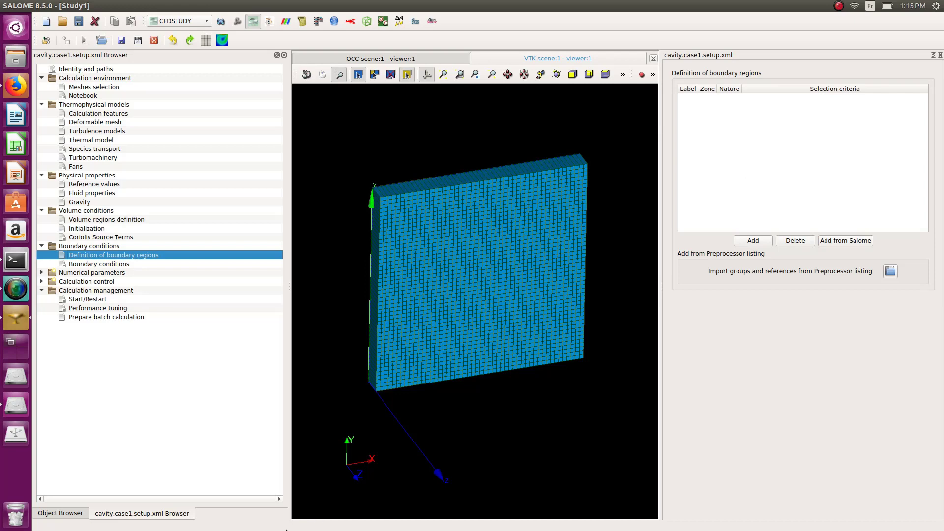
left_click(76, 515)
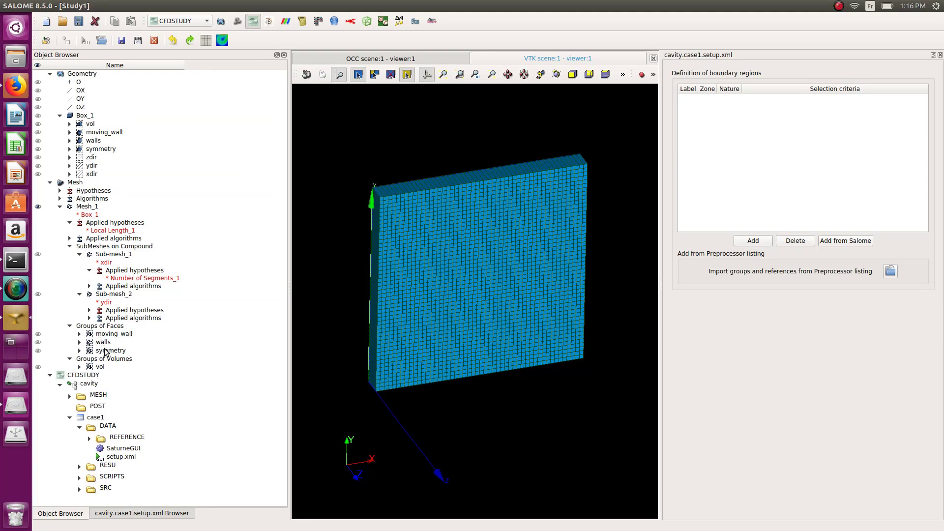
left_click(102, 335)
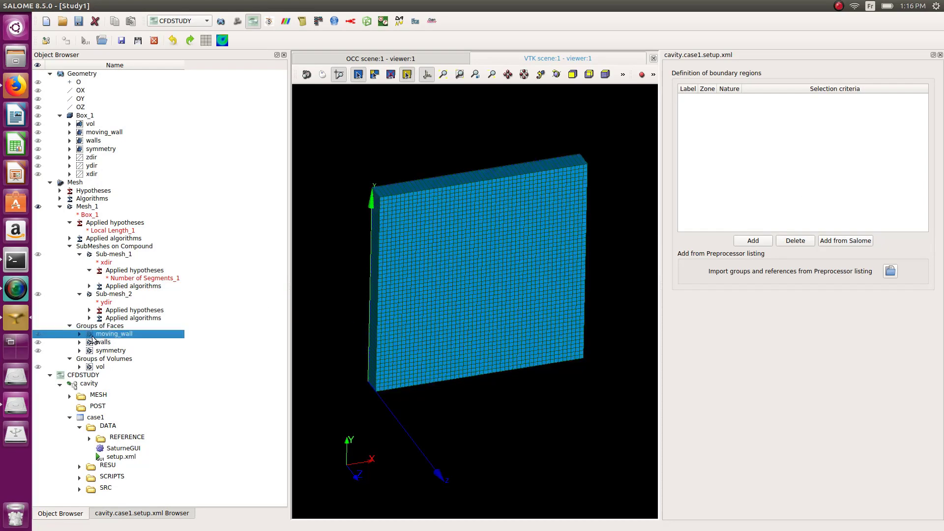
left_click(839, 242)
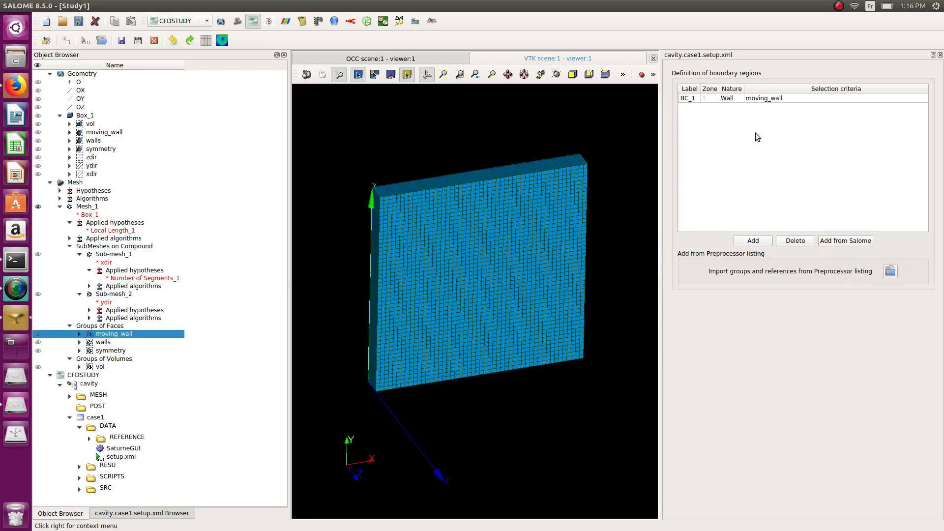
left_click(105, 343)
left_click(862, 241)
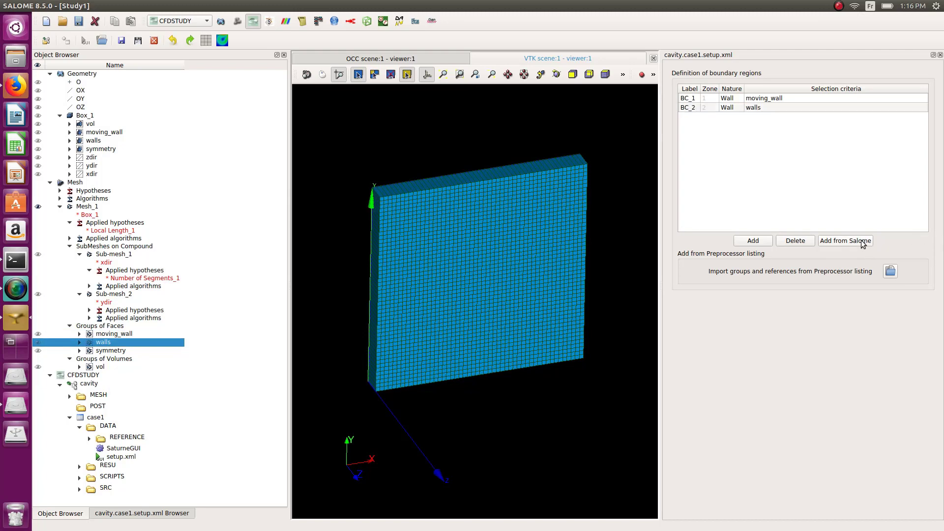
left_click(115, 351)
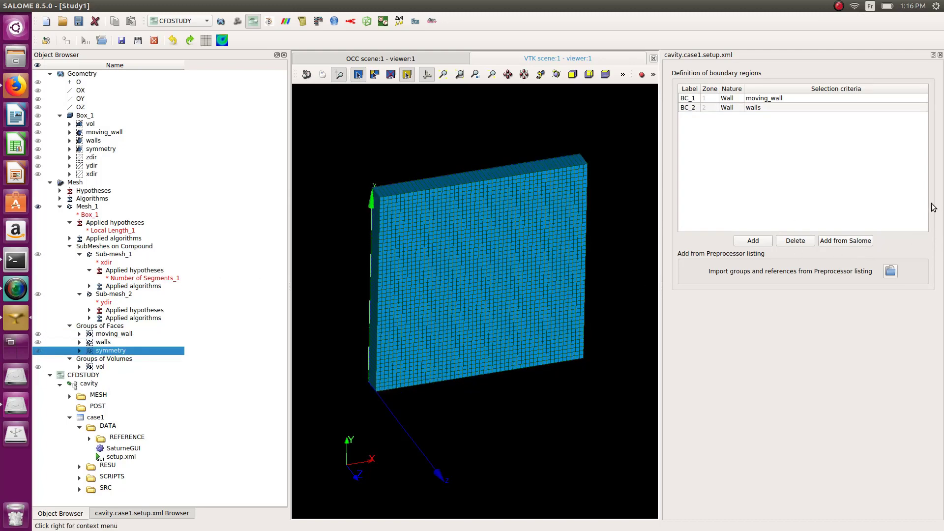
left_click(862, 241)
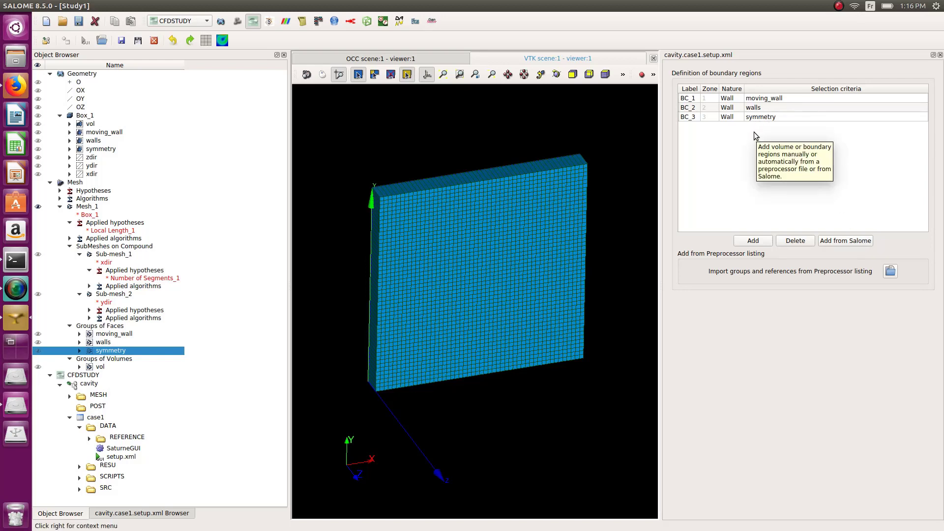
Step: Set the nature of the symmetry boundary region to Symmetry
left_click(155, 513)
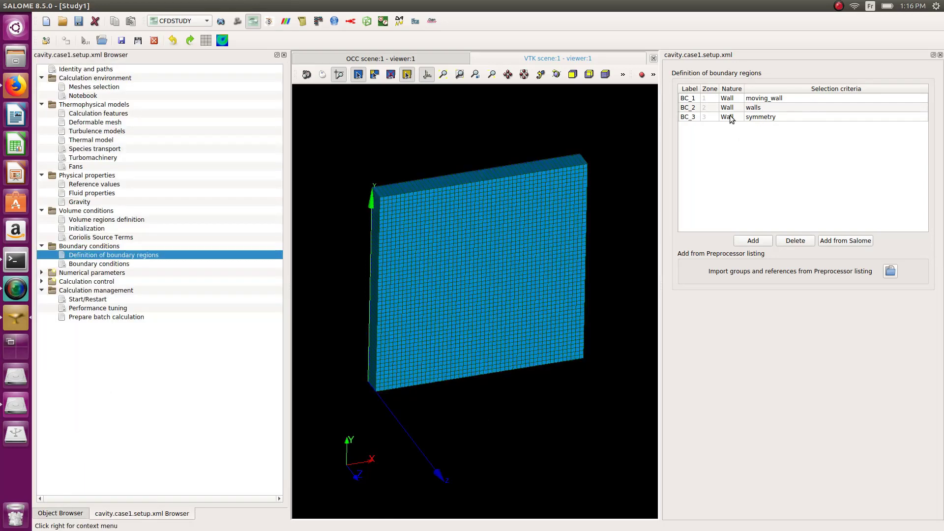
double_click(730, 118)
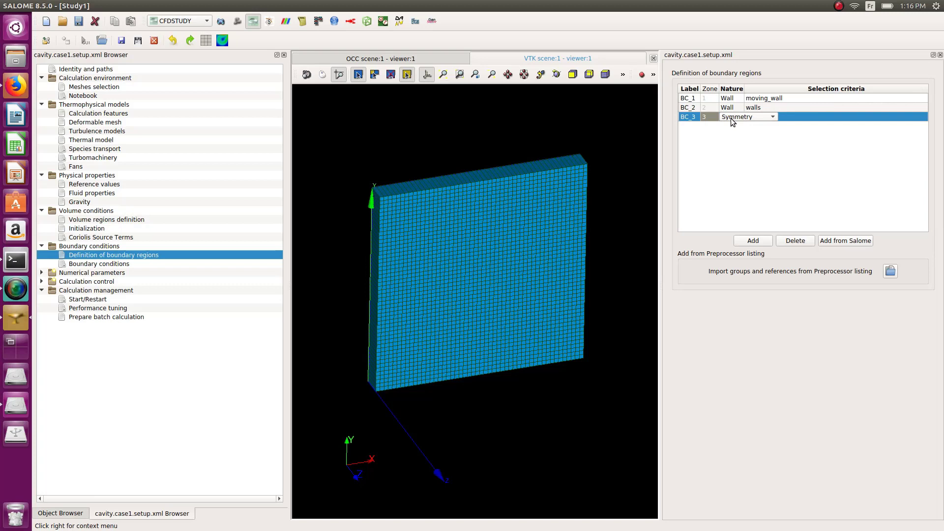
left_click(731, 119)
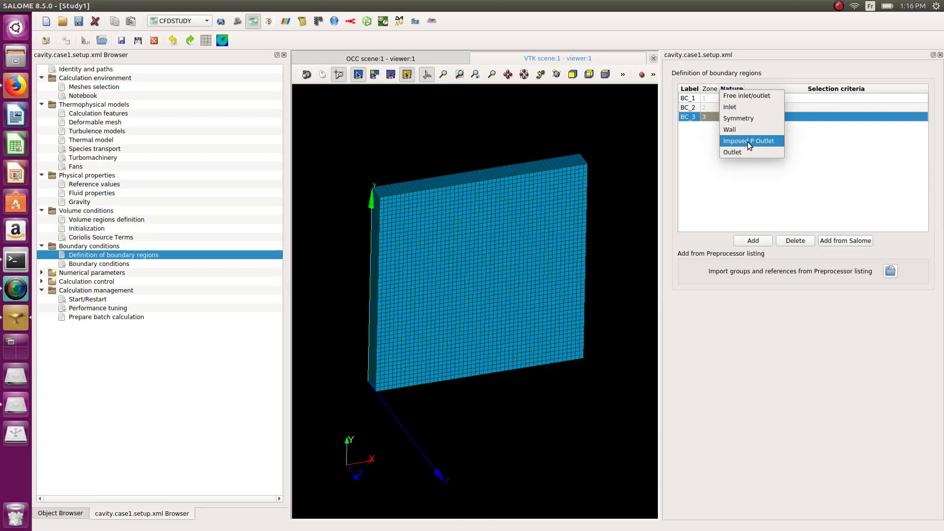
left_click(738, 118)
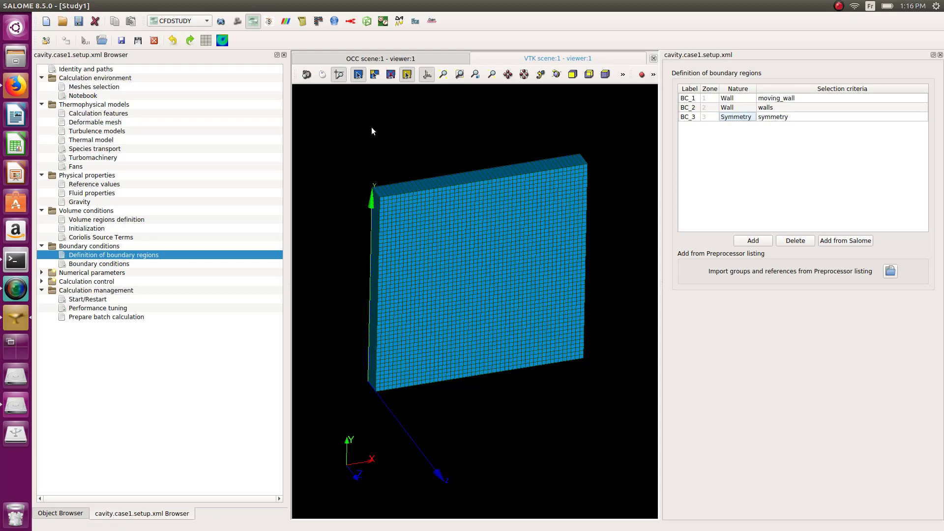
Step: Make the moving_wall boundary a sliding wall with a U velocity of 1 m/s
left_click(101, 264)
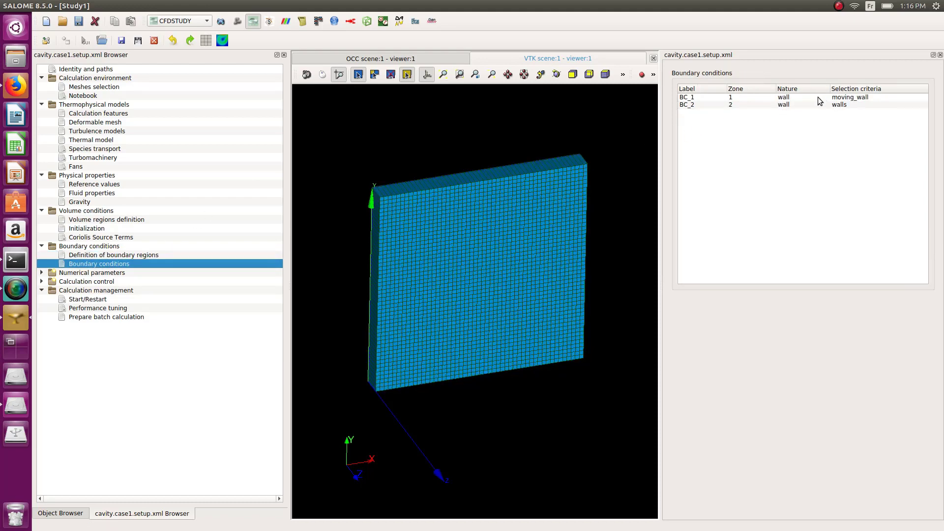
left_click(789, 98)
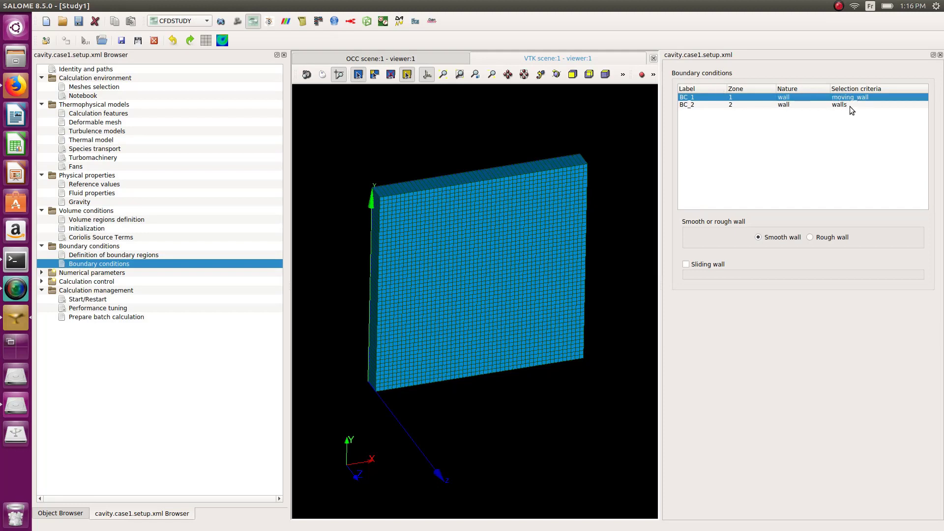
left_click(686, 265)
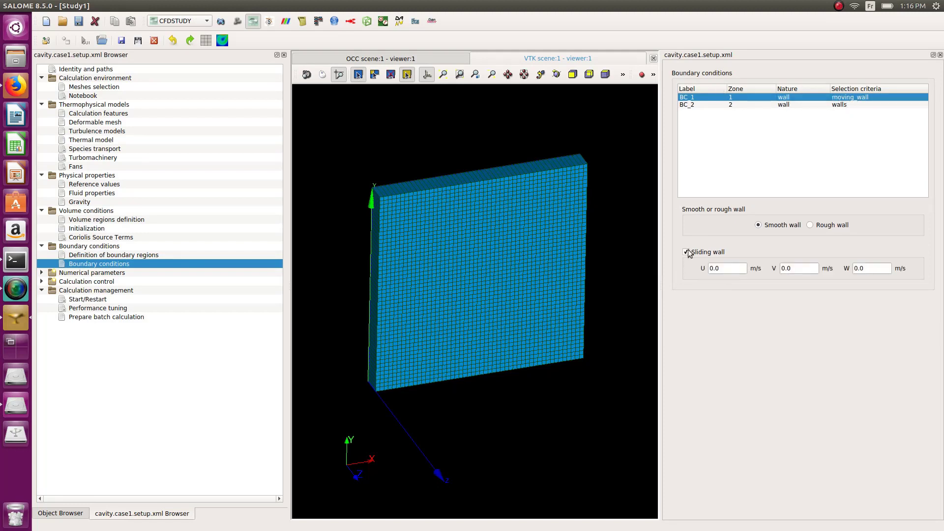
left_click(727, 269)
mouse_move(728, 253)
left_click_drag(718, 269, 700, 268)
Step: Set the velocity equation's convective scheme to Centered and disable its slope test
double_click(80, 274)
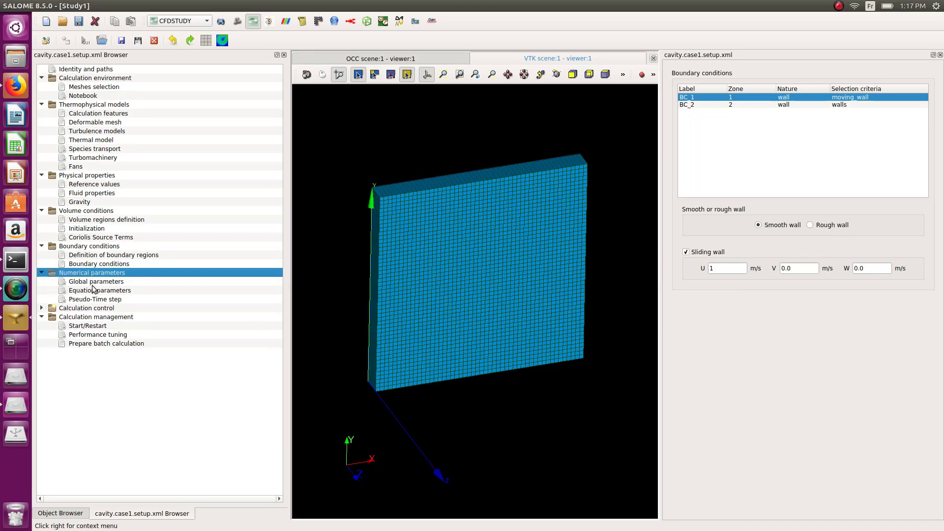
left_click(93, 284)
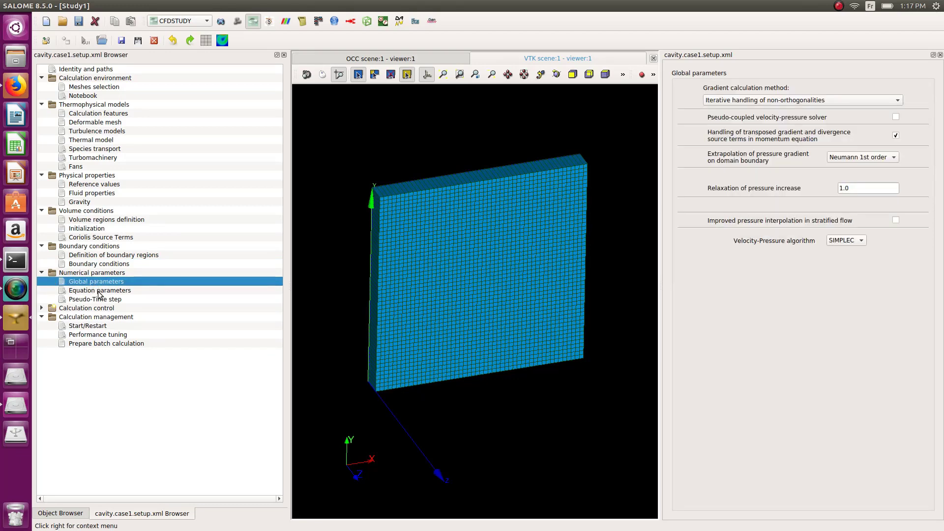
left_click(100, 291)
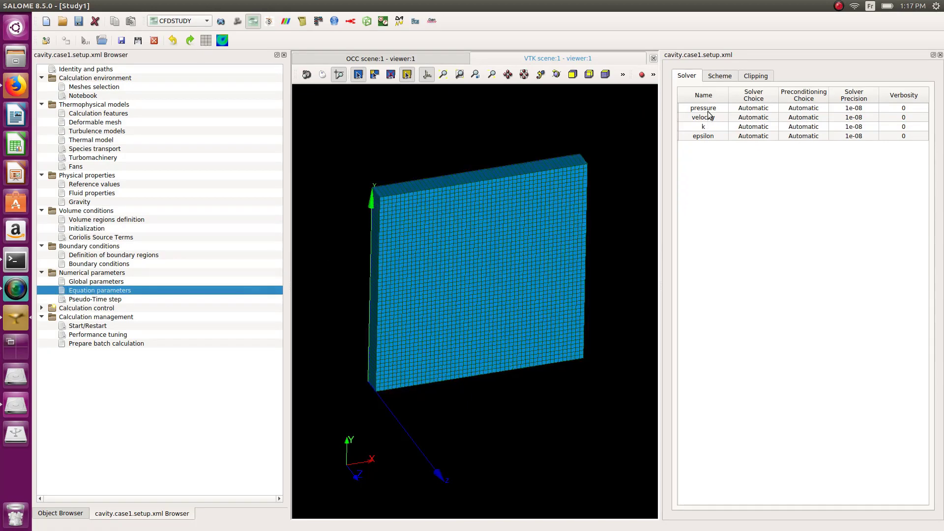
left_click(719, 76)
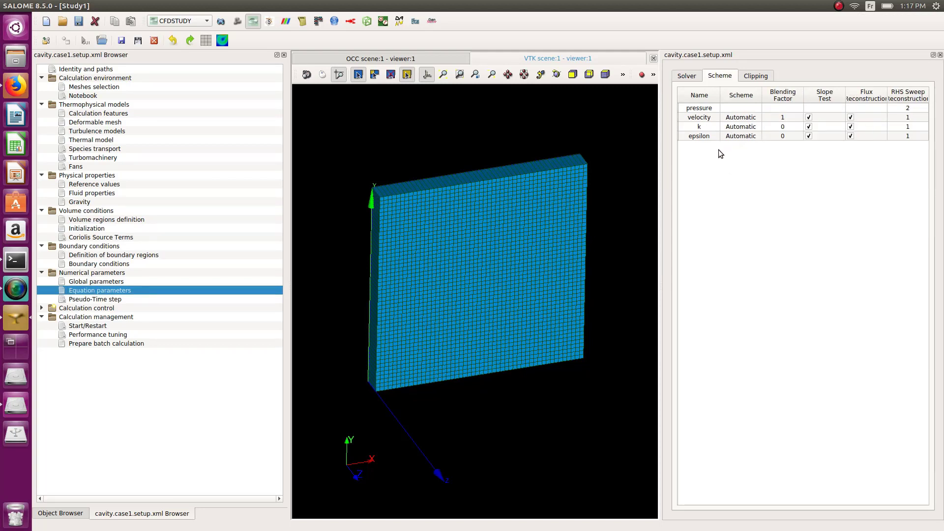
left_click(739, 120)
left_click(742, 121)
left_click(745, 119)
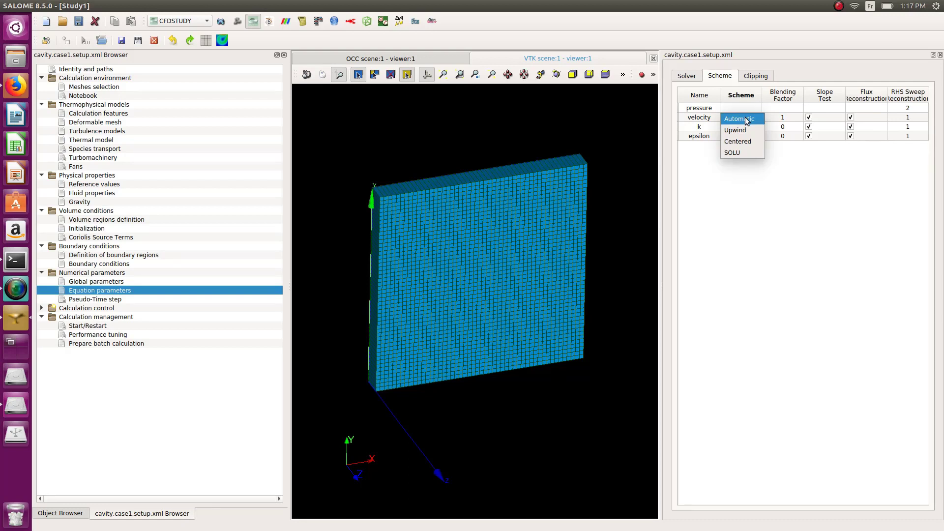
left_click(750, 141)
left_click(764, 168)
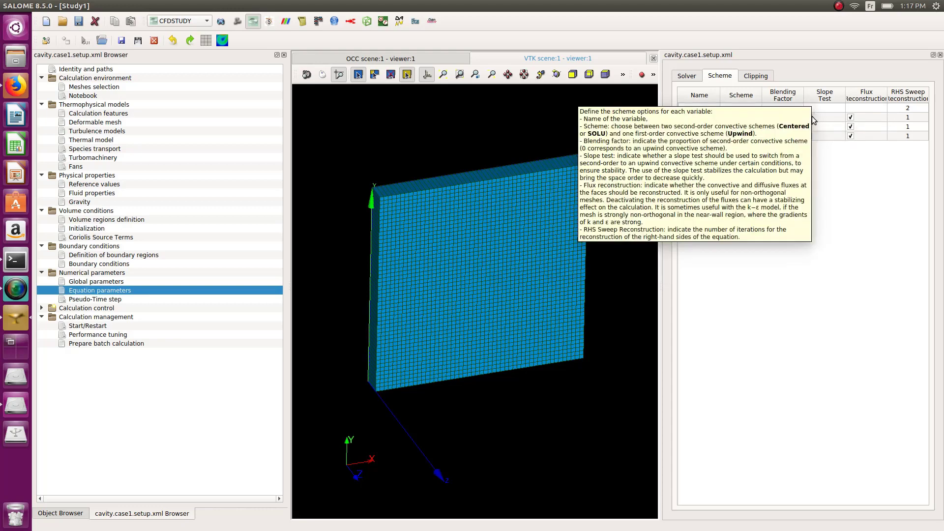
left_click(809, 118)
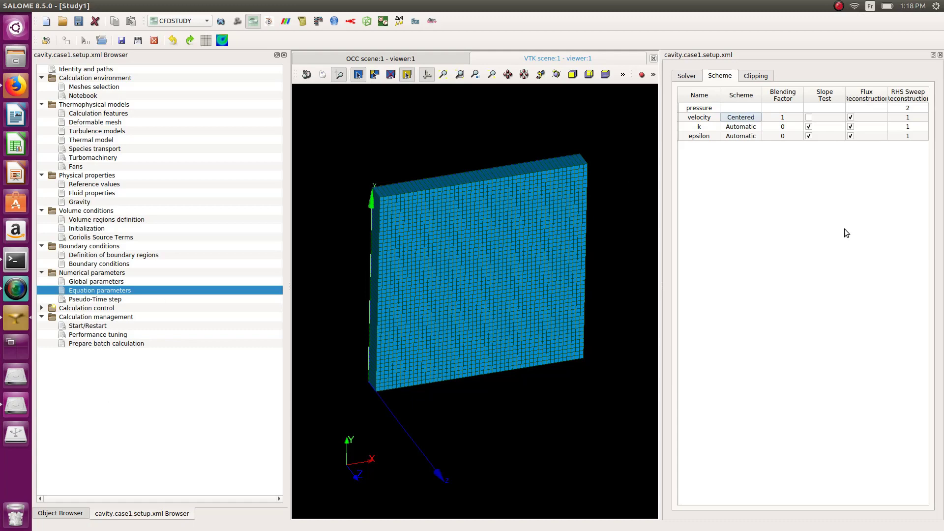
Step: Set the pseudo-time stepping to 400 iterations with a maximal CFL number of 8.0
left_click(96, 299)
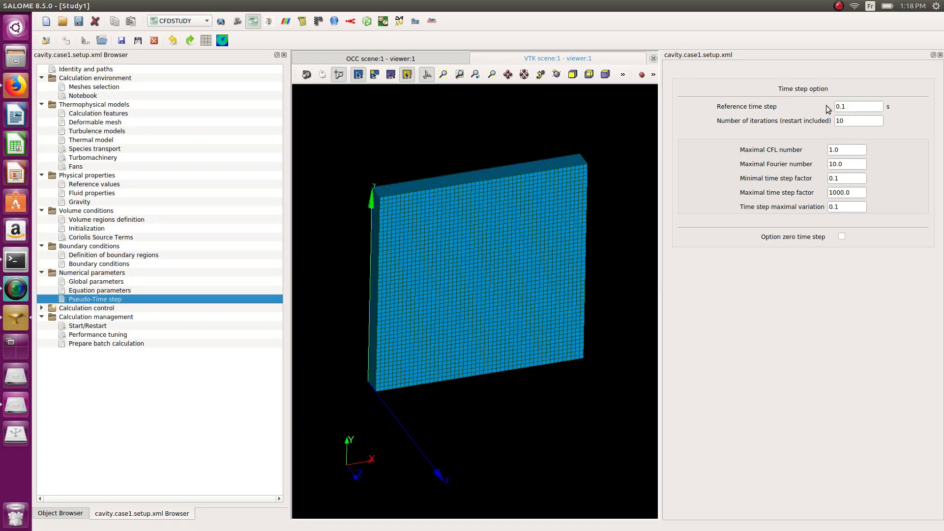
left_click(853, 107)
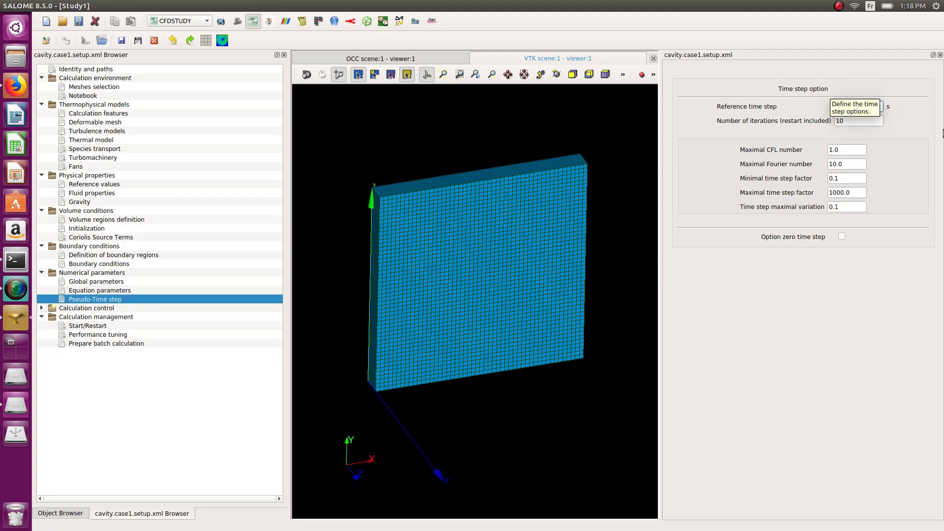
key("Tab")
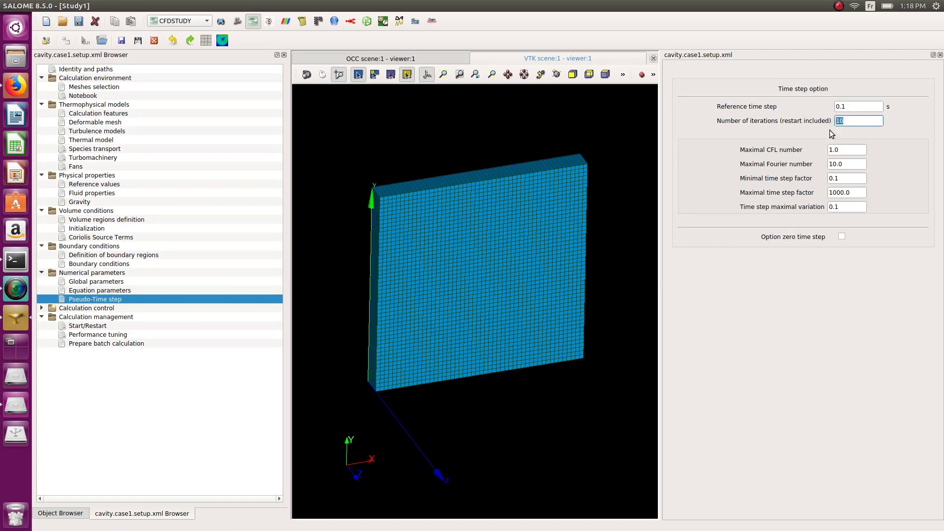
type("400")
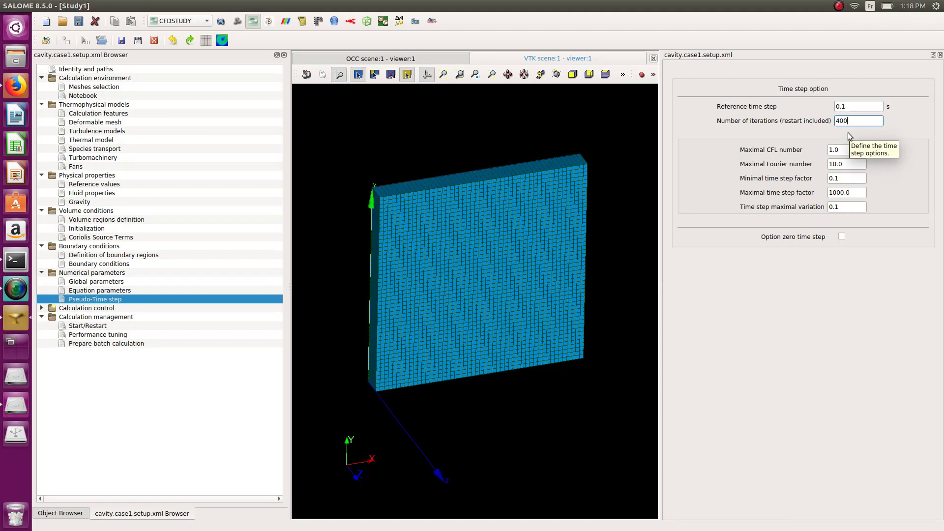
left_click(768, 131)
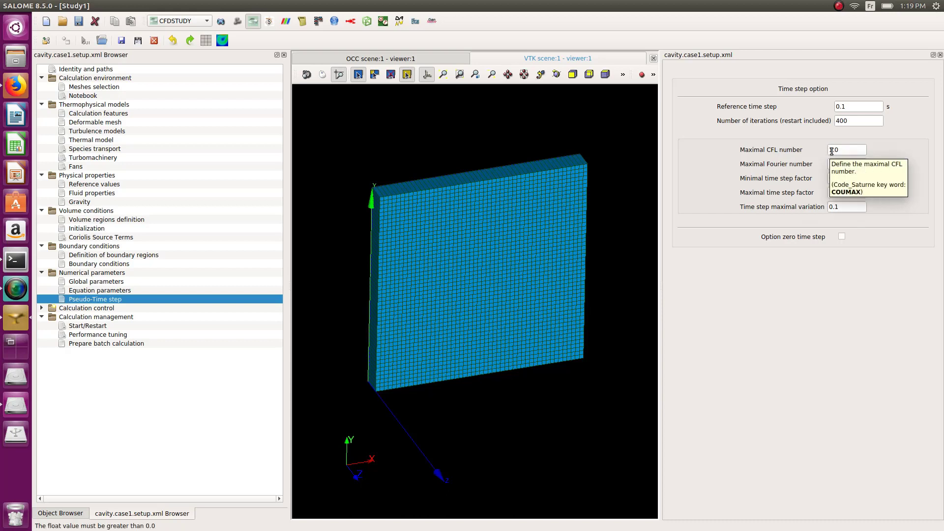
left_click_drag(833, 149, 827, 147)
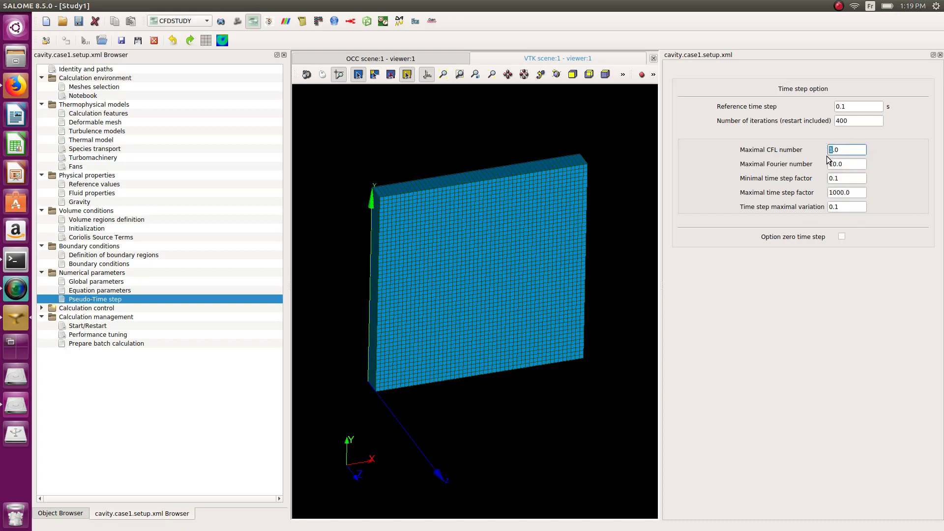
type("8")
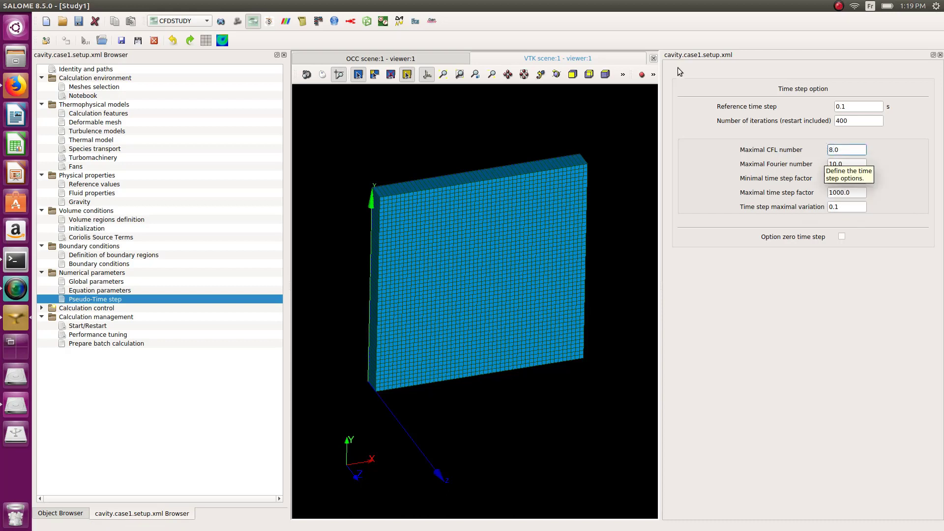
left_click(902, 208)
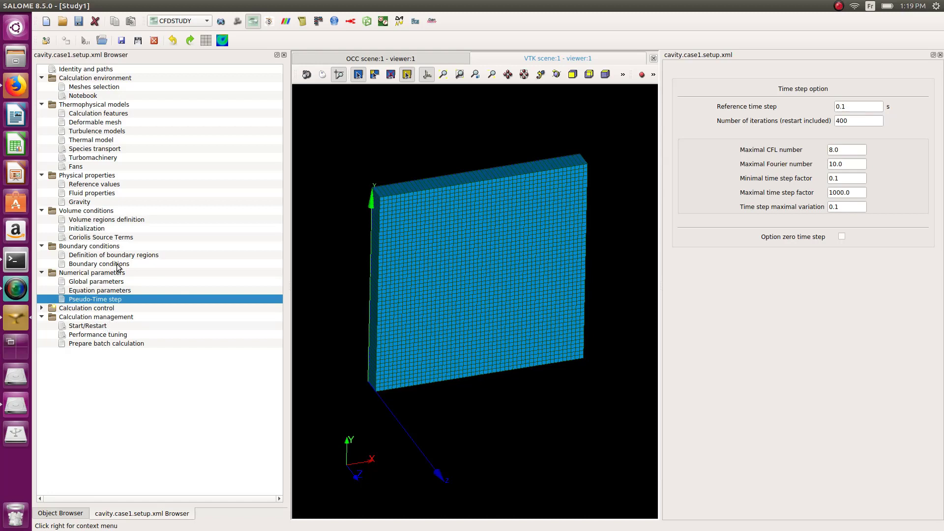
Step: Review the output control settings, checking the results writer's available formats and the list of output meshes
double_click(89, 309)
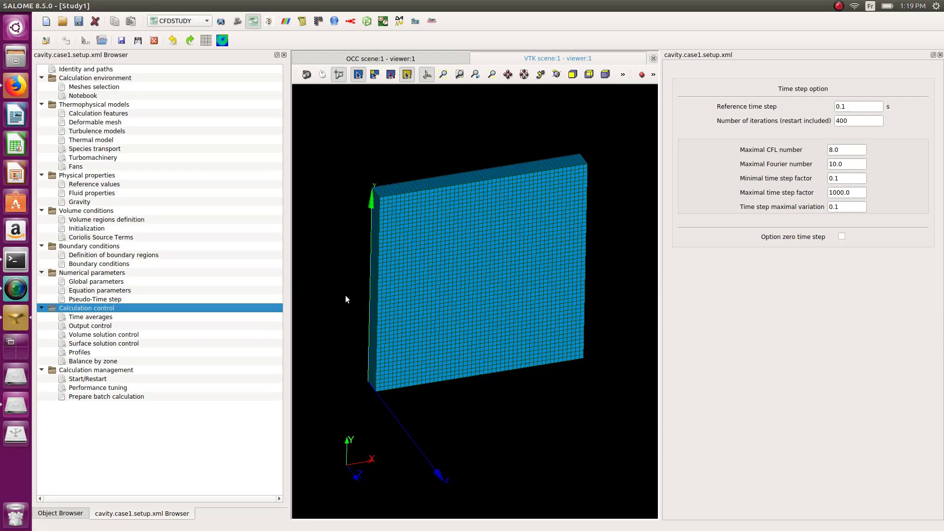
left_click(97, 329)
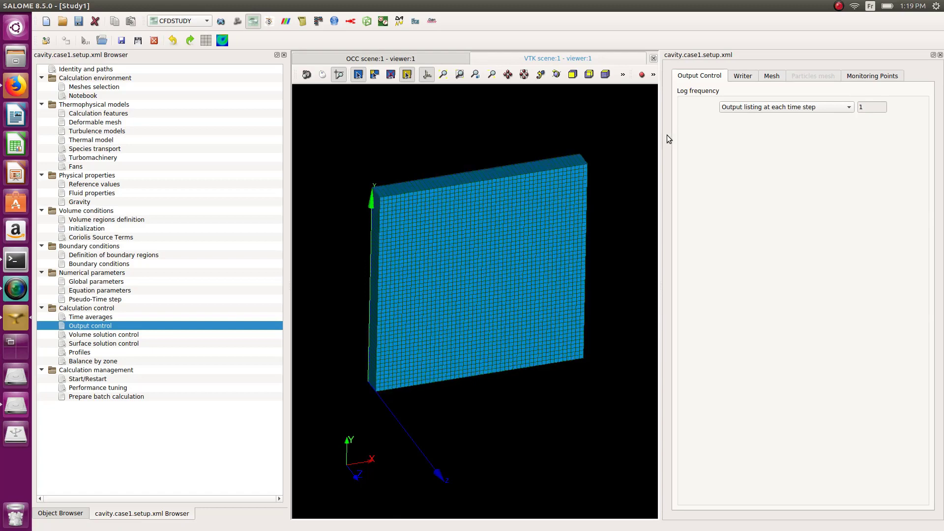
left_click(738, 78)
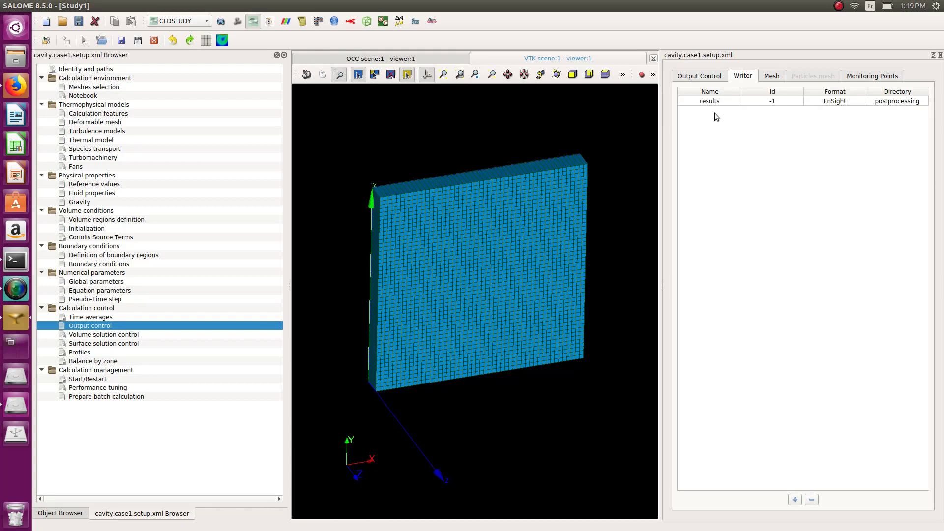
double_click(840, 102)
left_click(840, 102)
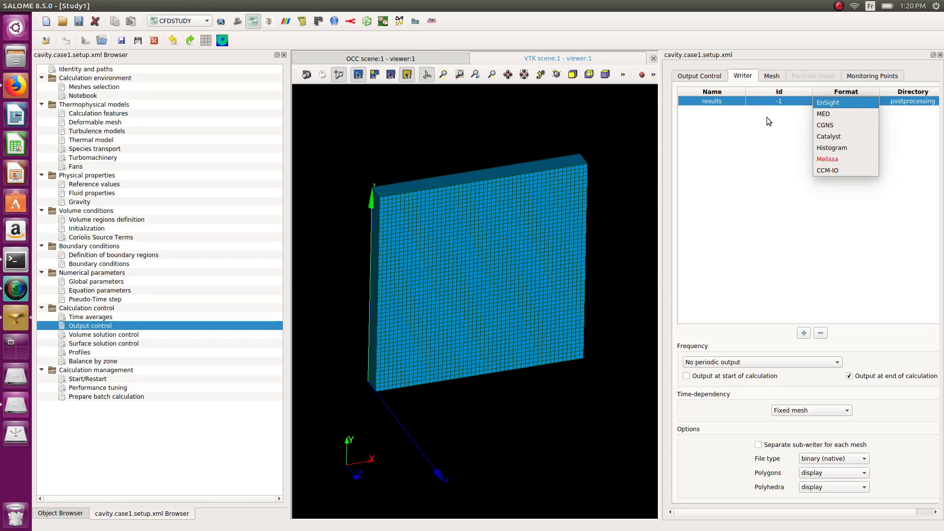
left_click(802, 120)
left_click(786, 110)
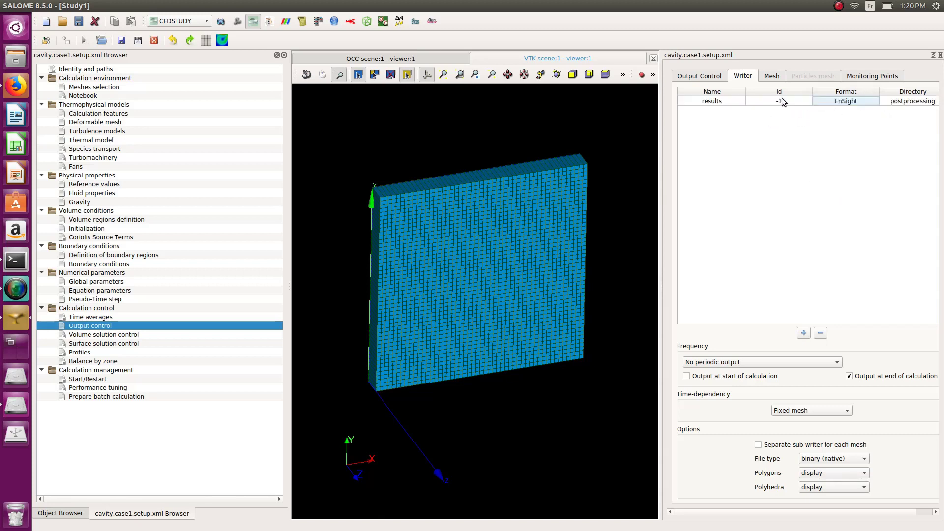
left_click(771, 77)
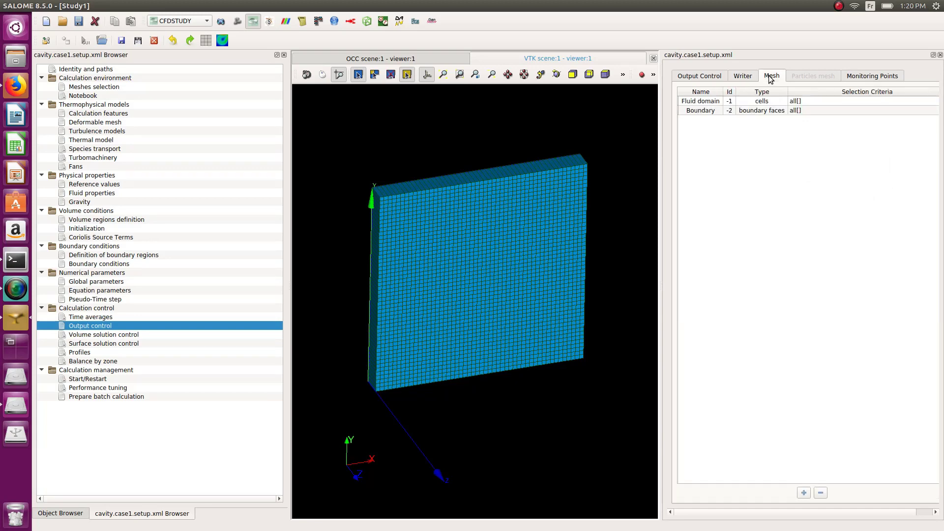
Step: Add four monitoring points to the calculation's output control
left_click(877, 78)
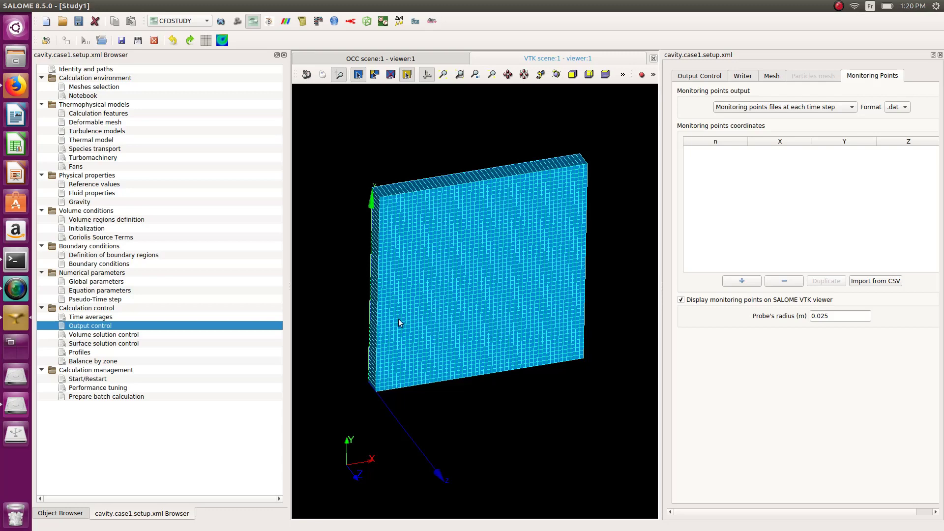
left_click(742, 282)
left_click(742, 281)
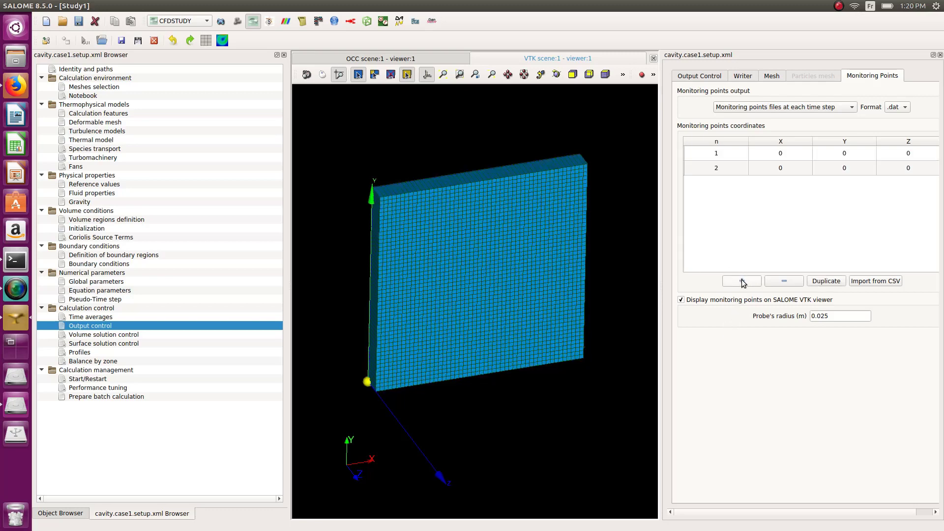
left_click(742, 282)
left_click(742, 281)
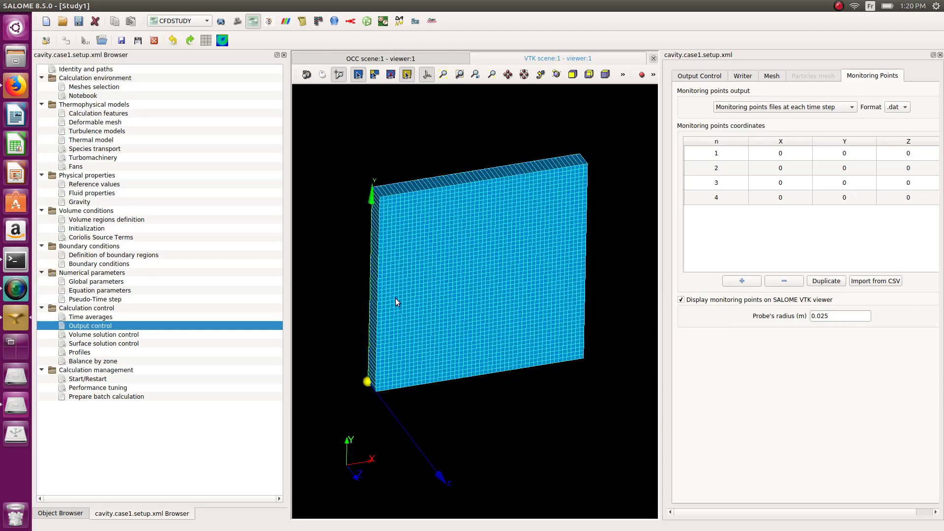
Step: Place monitoring point 1 at X 0.25 and Y 0.5
double_click(776, 154)
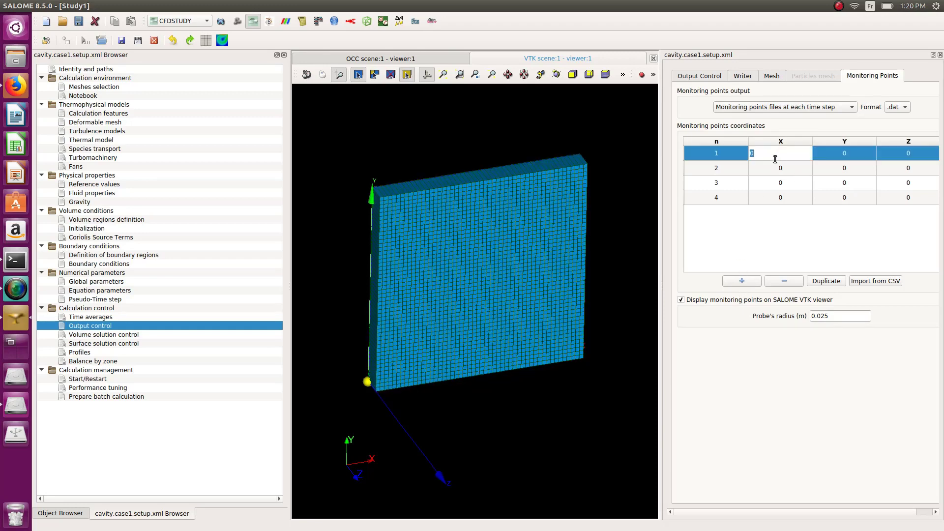
type("0.25")
left_click(841, 156)
double_click(841, 156)
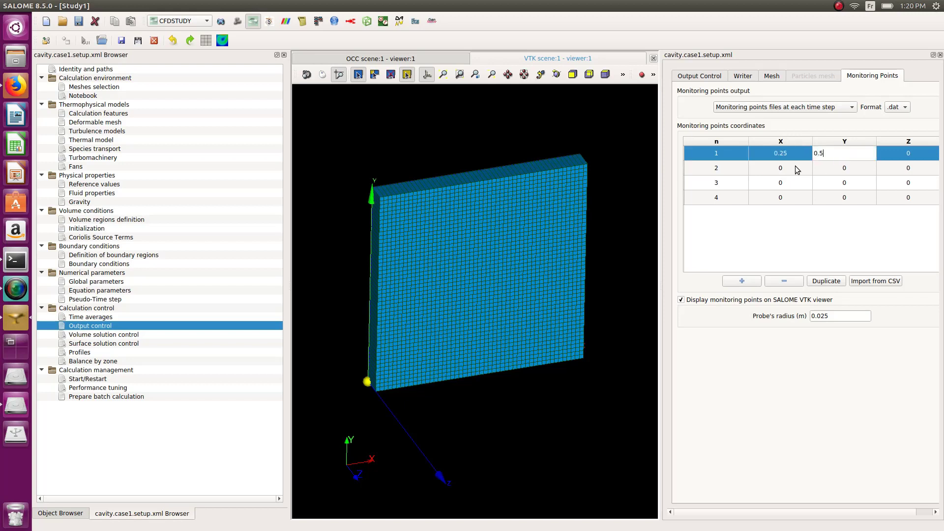
left_click(778, 169)
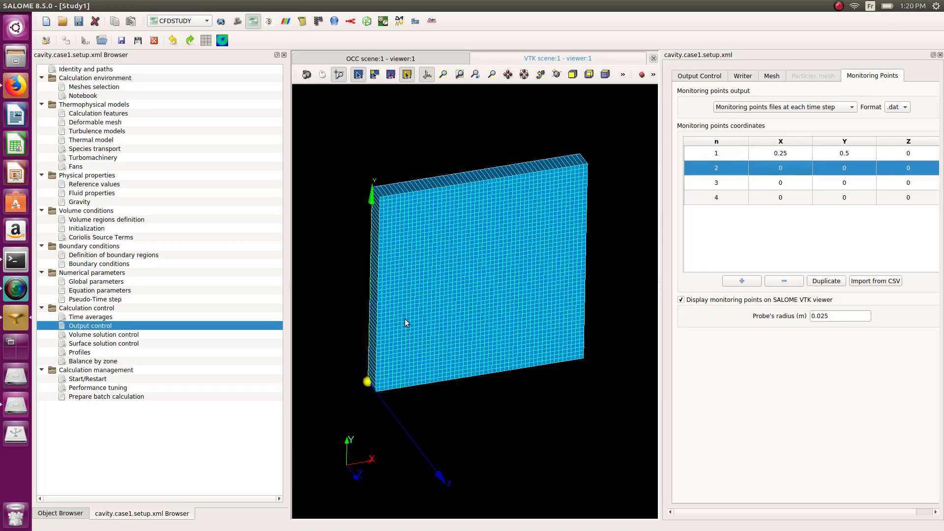
Step: Place monitoring point 2 at X 0.5 and Y 0.25
right_click_drag(406, 320, 610, 330, "ctrl")
right_click_drag(451, 387, 541, 285, "ctrl")
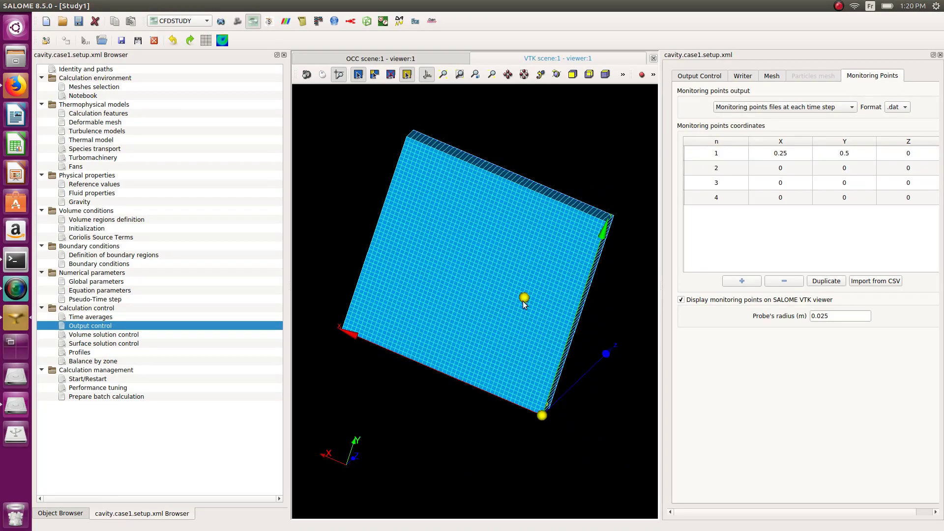
left_click(782, 168)
left_click(782, 167)
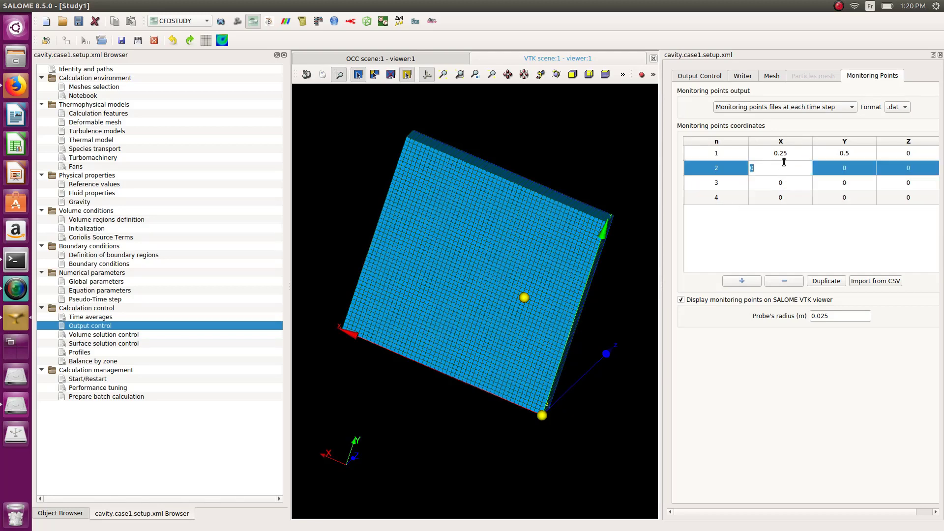
type("0.5")
left_click(857, 172)
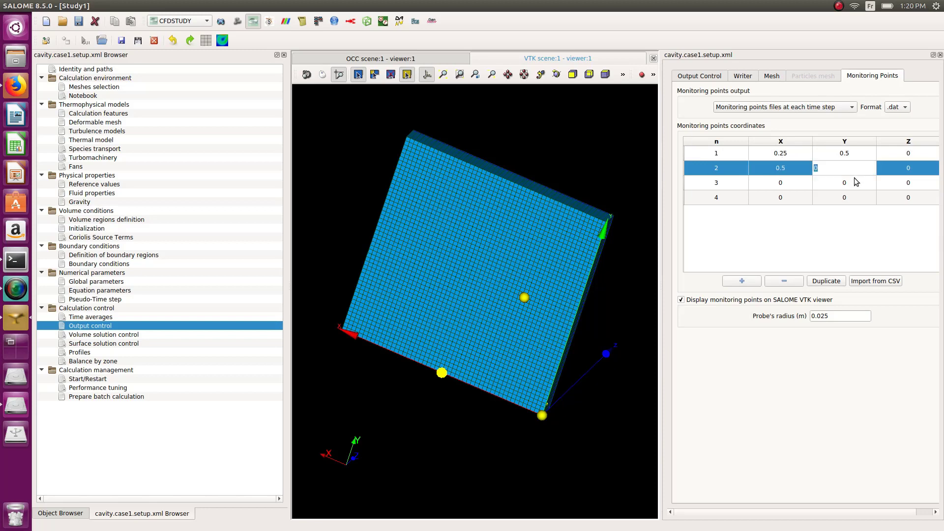
type("0.25")
Step: Place monitoring point 3 at X 0.5 and Y 0.75
left_click(777, 190)
left_click(775, 187)
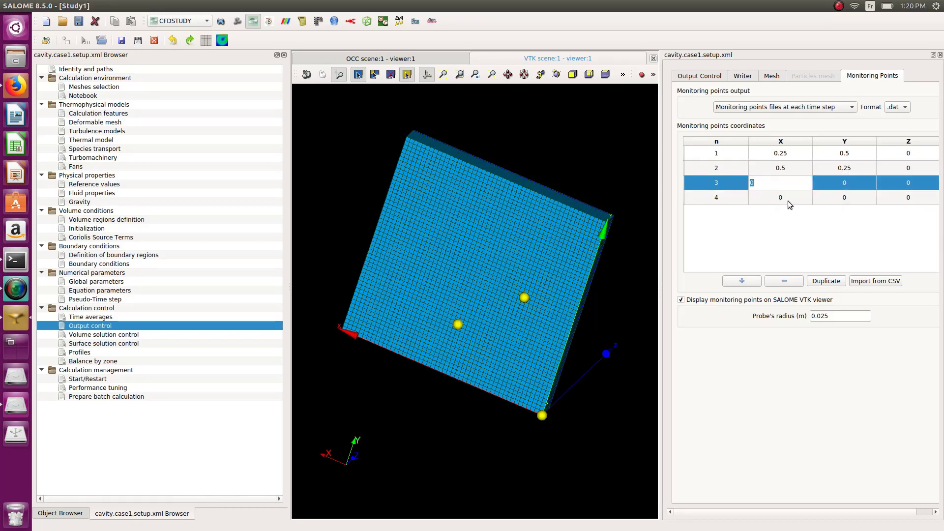
type("0.")
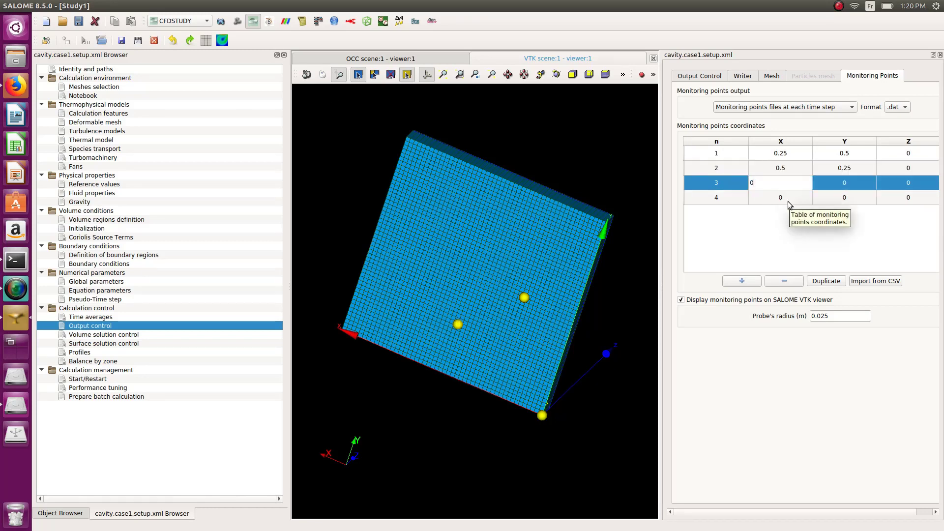
type("5")
left_click(847, 185)
double_click(853, 187)
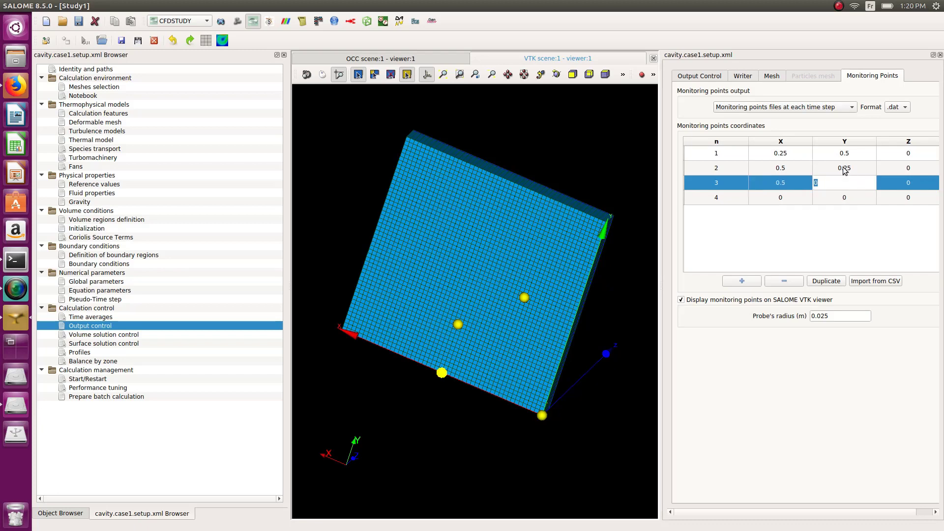
type(".75")
Step: Place monitoring point 4 at X 0.75 and Y 0.5
left_click(780, 198)
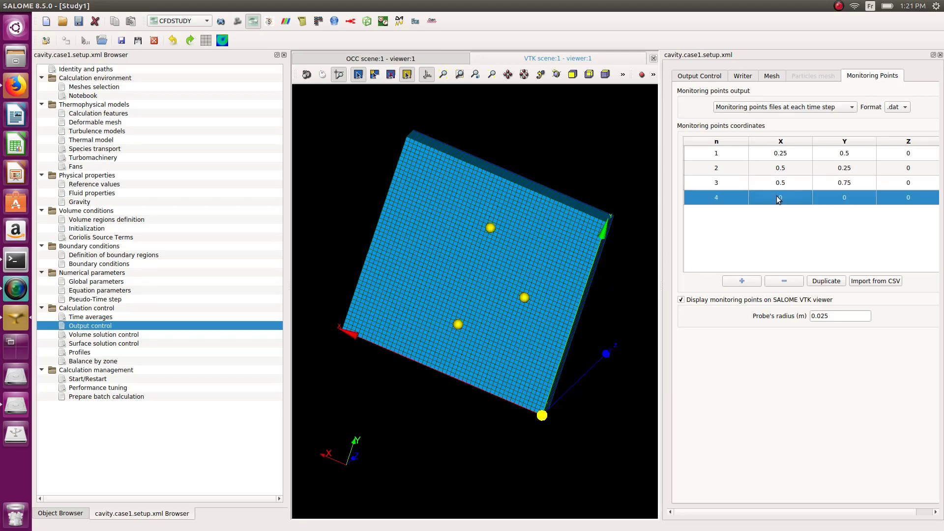
double_click(778, 198)
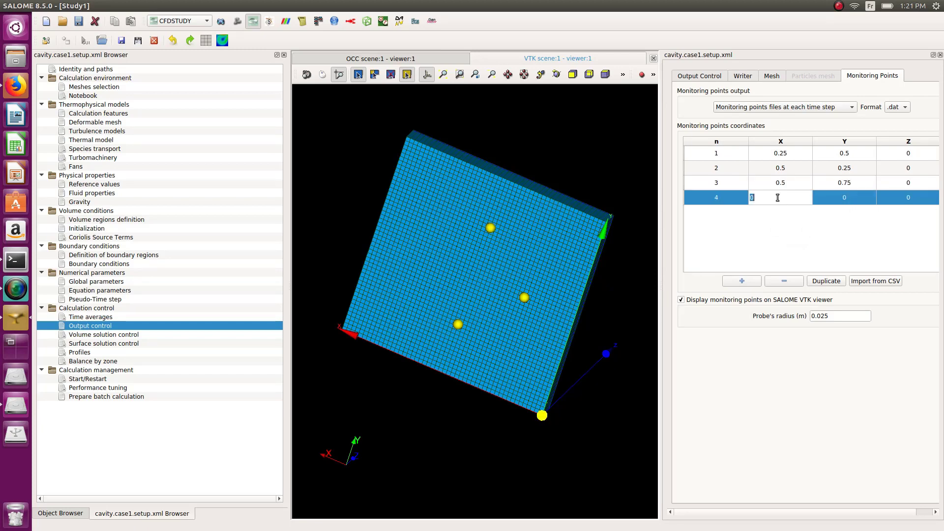
type("0.75")
left_click(850, 202)
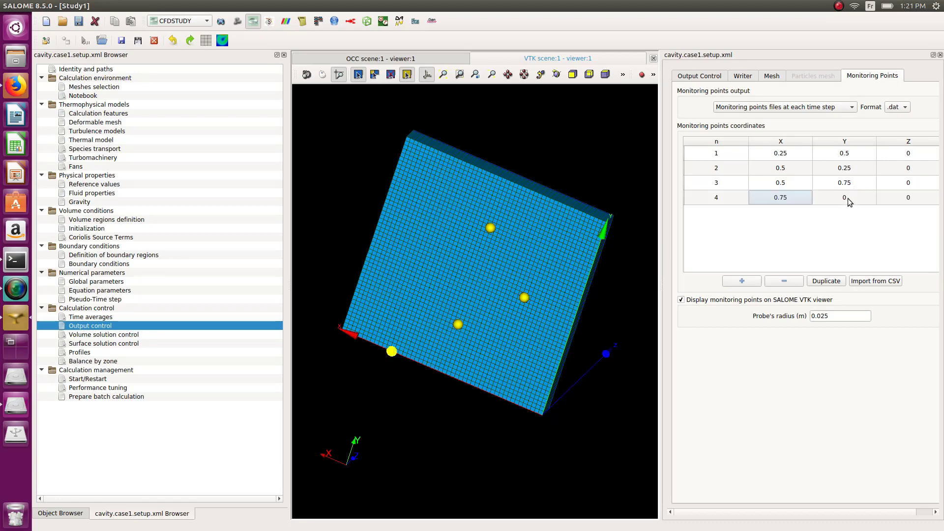
double_click(848, 199)
type("0.")
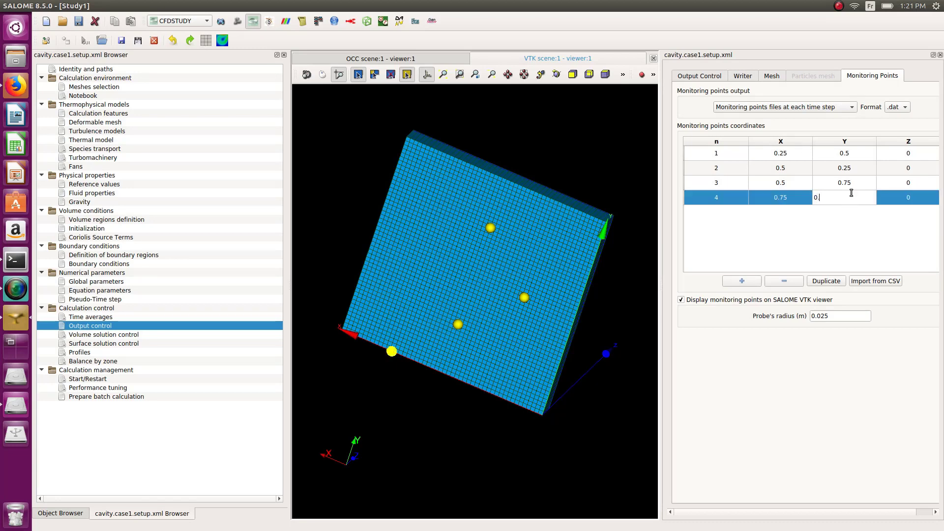
type("5")
key("Return")
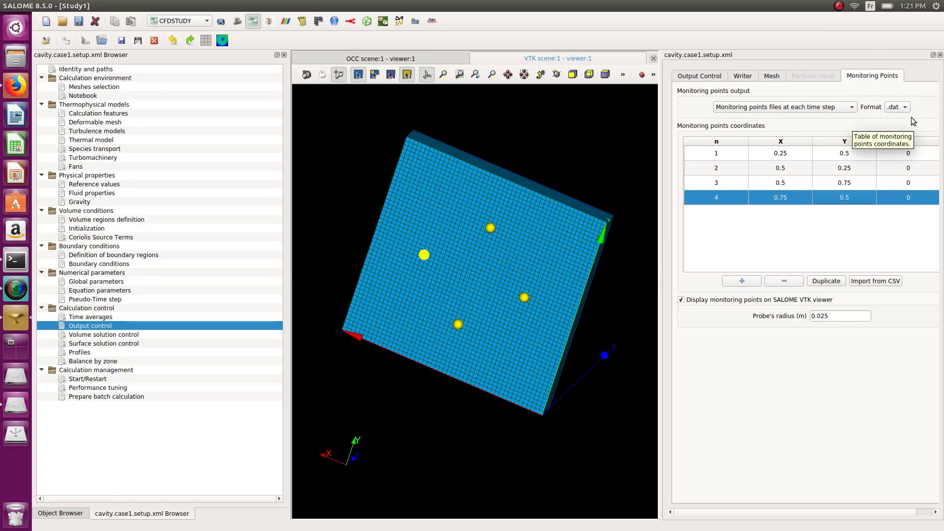
Step: Set the monitoring points output format to .csv
left_click(898, 106)
left_click(898, 120)
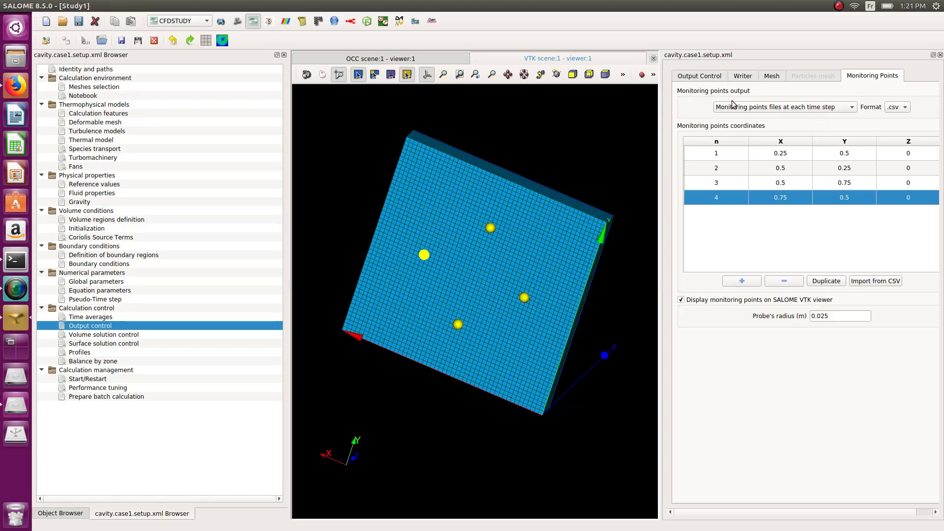
left_click(101, 336)
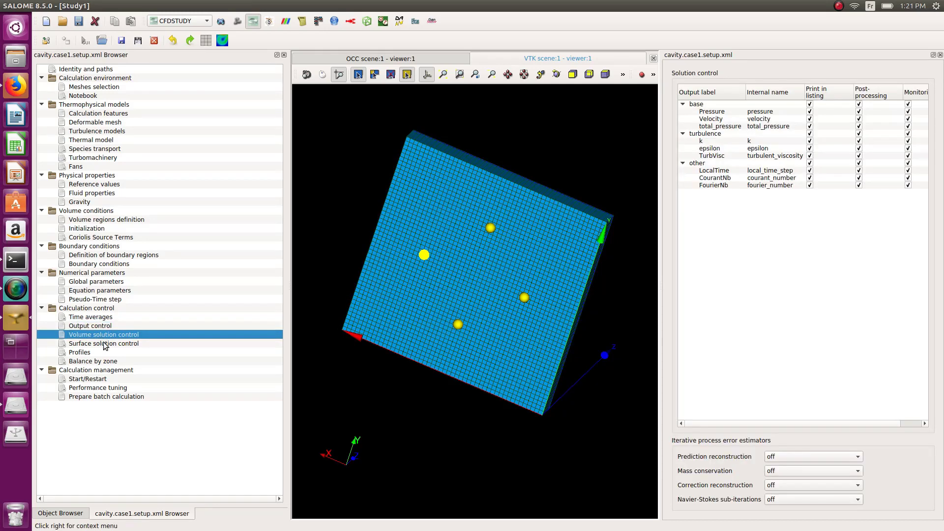
left_click(93, 326)
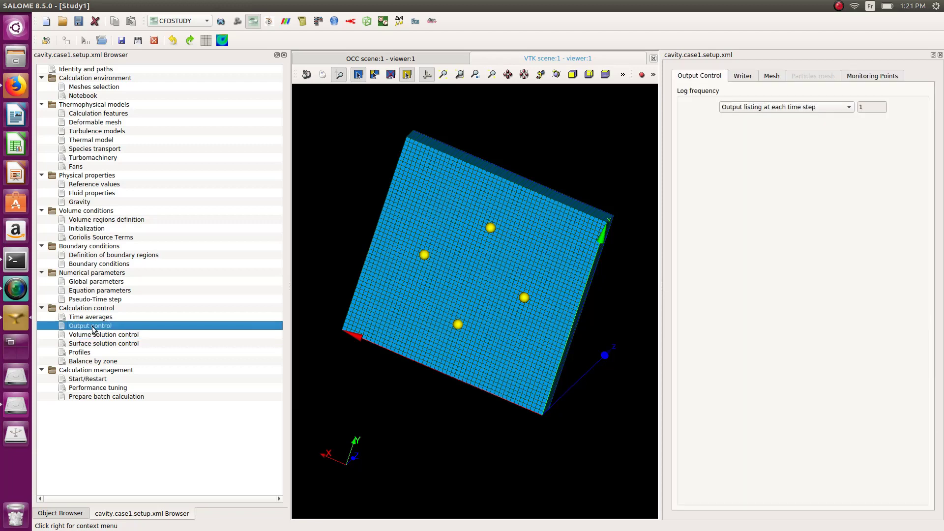
left_click(888, 78)
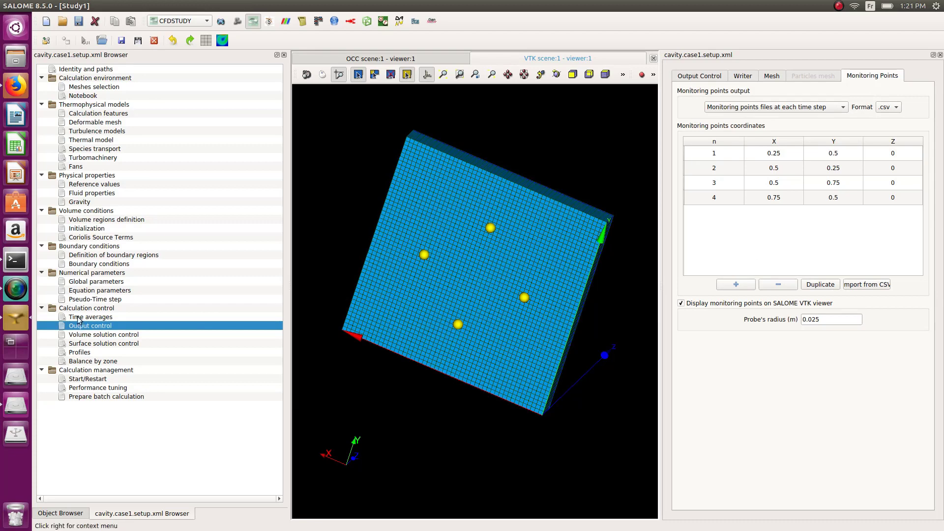
Step: Examine which volume variables are listed, post-processed and monitored, and which surface variables are post-processed
left_click(86, 335)
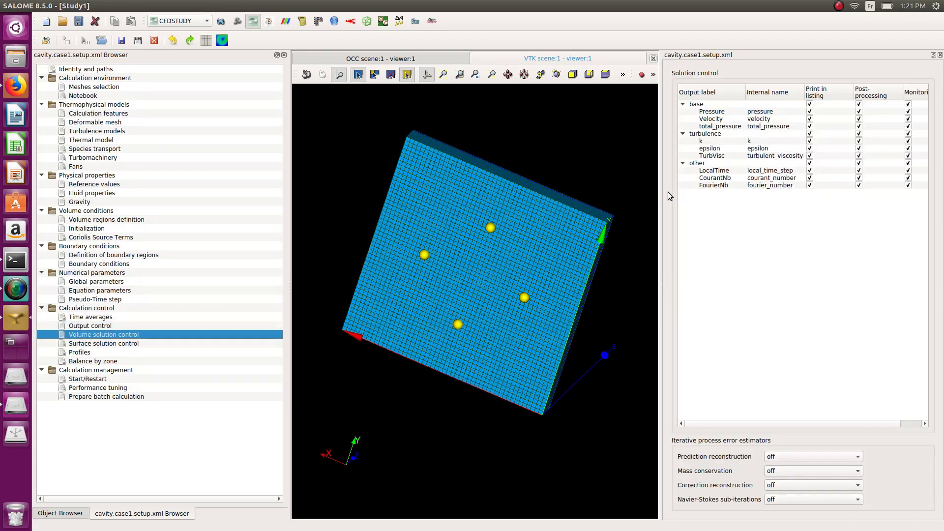
left_click_drag(661, 192, 622, 193)
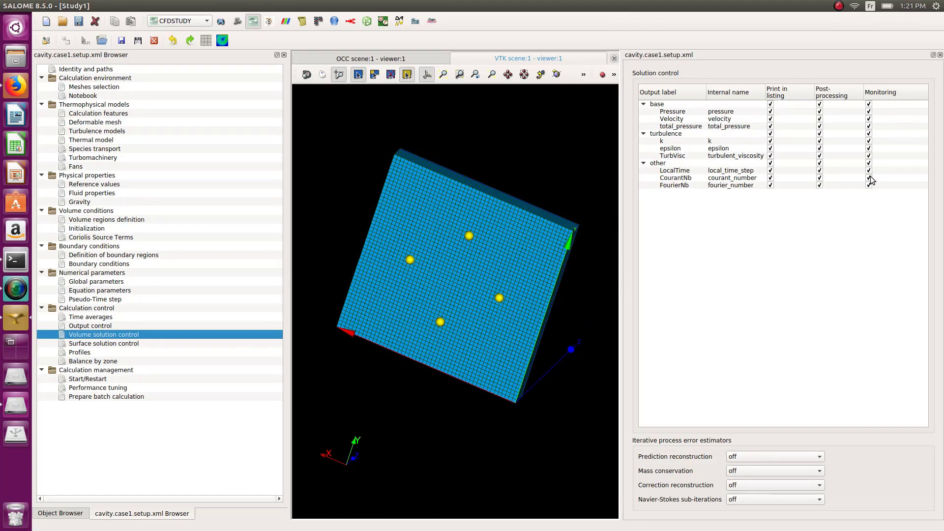
left_click(869, 119)
left_click(869, 119)
left_click_drag(621, 141, 722, 151)
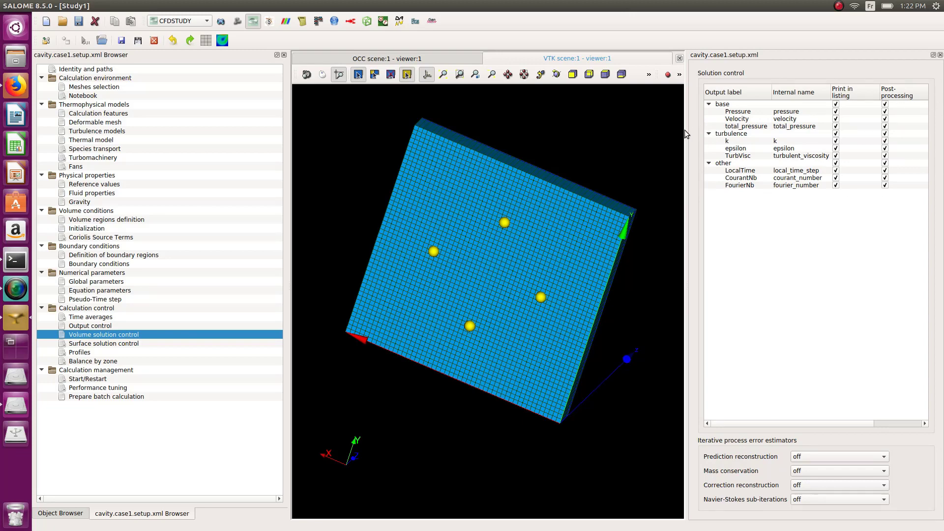
left_click_drag(686, 133, 617, 134)
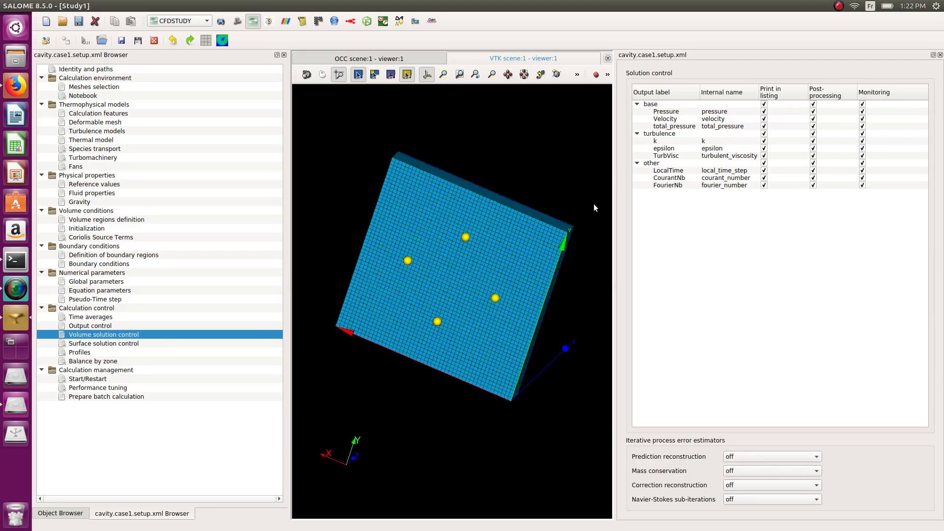
left_click_drag(615, 199, 686, 193)
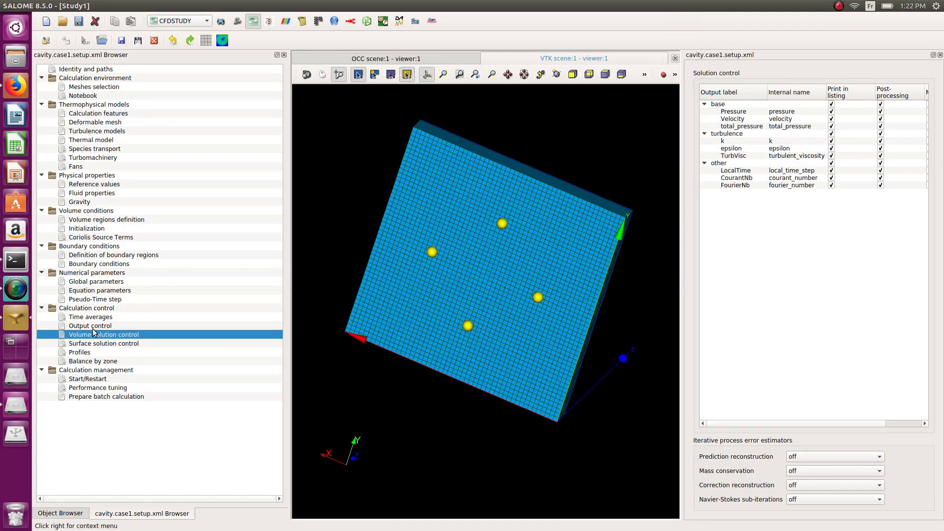
left_click(91, 344)
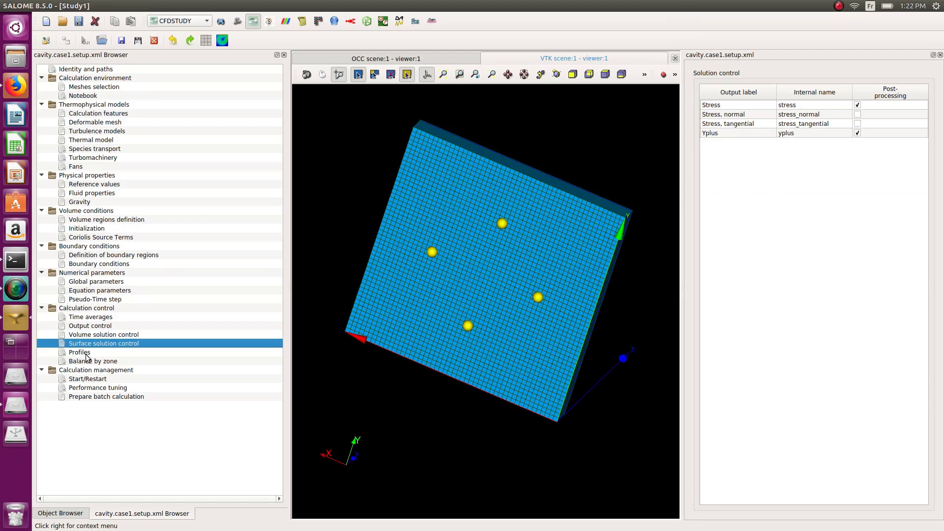
Step: Add two 1D profiles to the calculation control
left_click(82, 353)
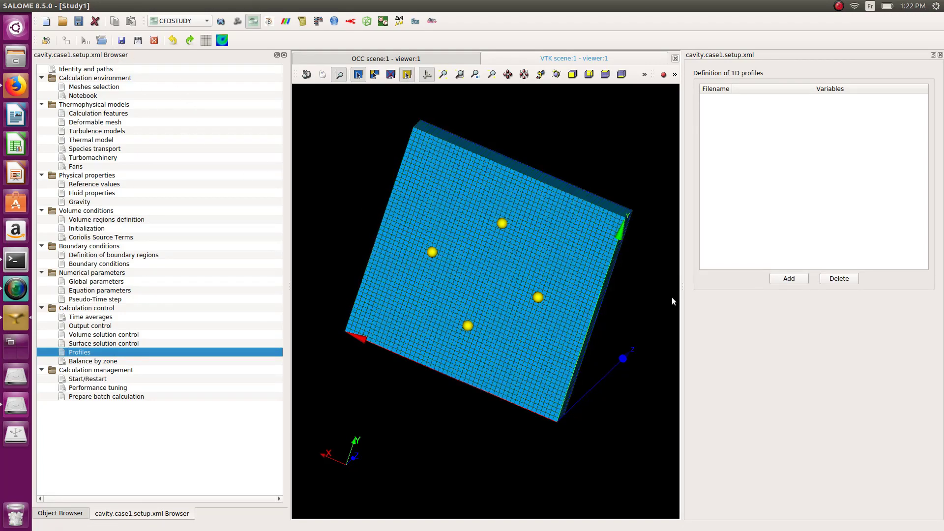
left_click(795, 279)
left_click(793, 280)
Step: Name the first profile XVel_YAxisCenterLine and set its output frequency to the end of the calculation
left_click(716, 97)
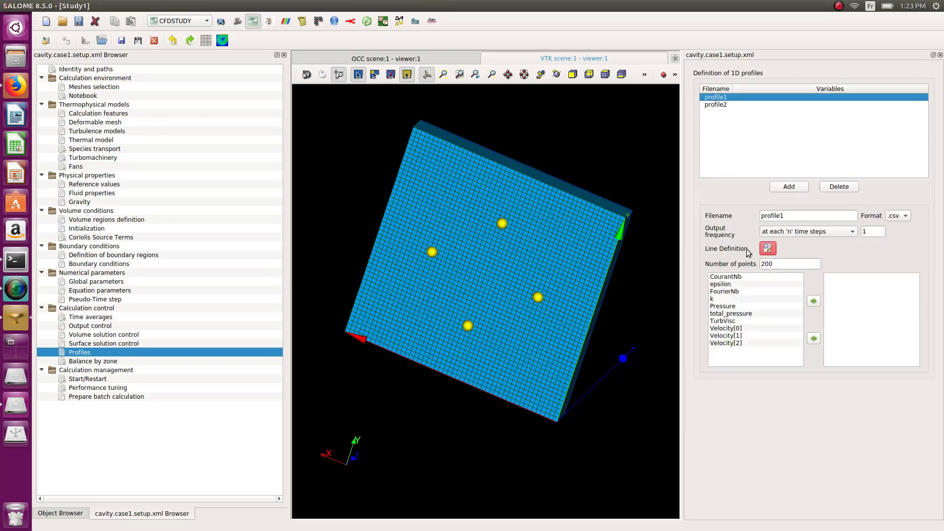
double_click(808, 215)
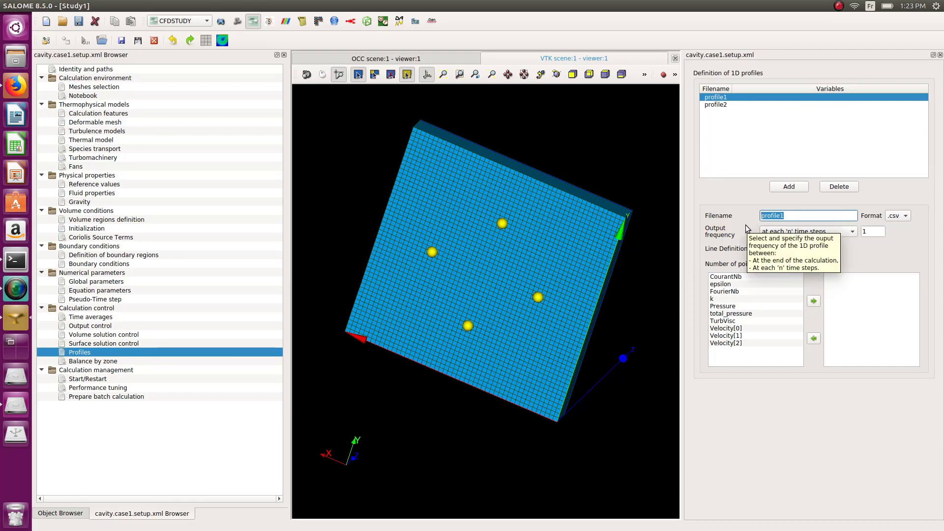
type("XVel_YAxisCenterLine")
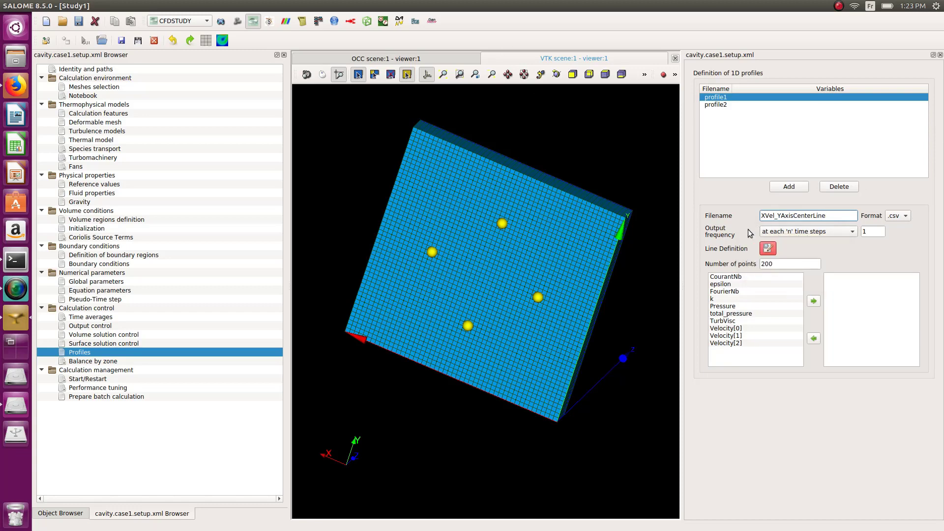
left_click(748, 229)
left_click(828, 232)
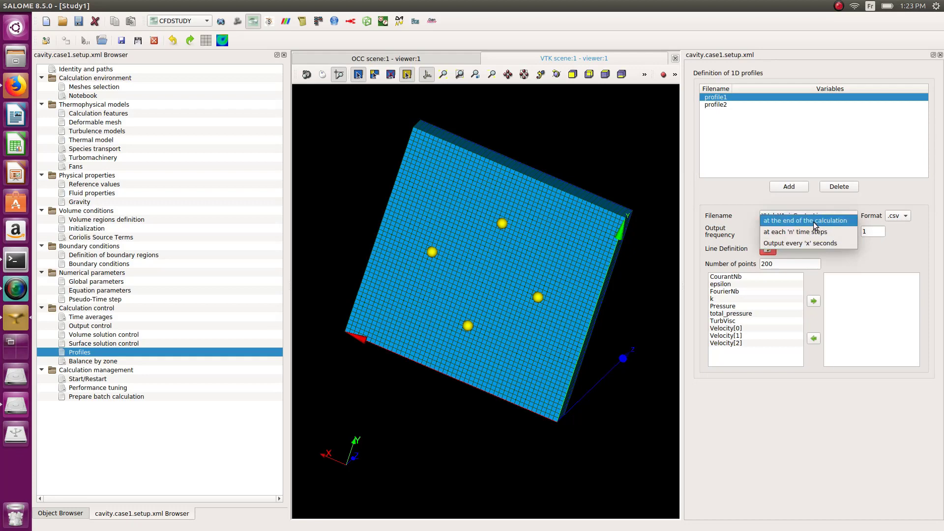
left_click(814, 222)
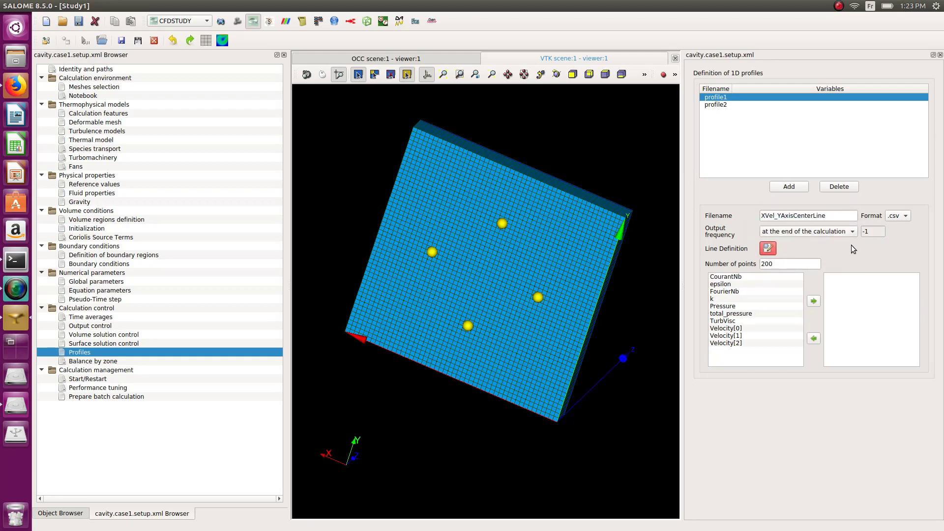
Step: Define the line of the XVel_YAxisCenterLine profile with a user expression running along Y, using y = s and z = 0
left_click(768, 248)
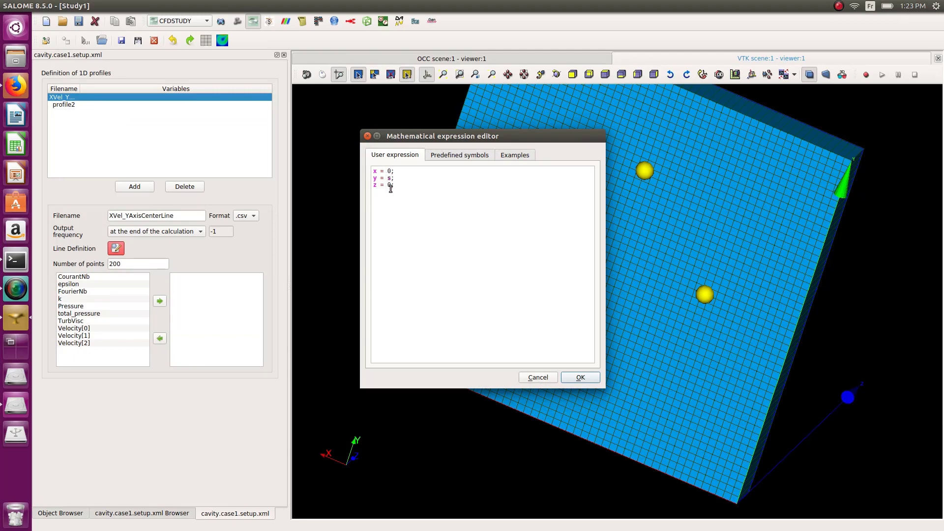
left_click_drag(416, 140, 372, 149)
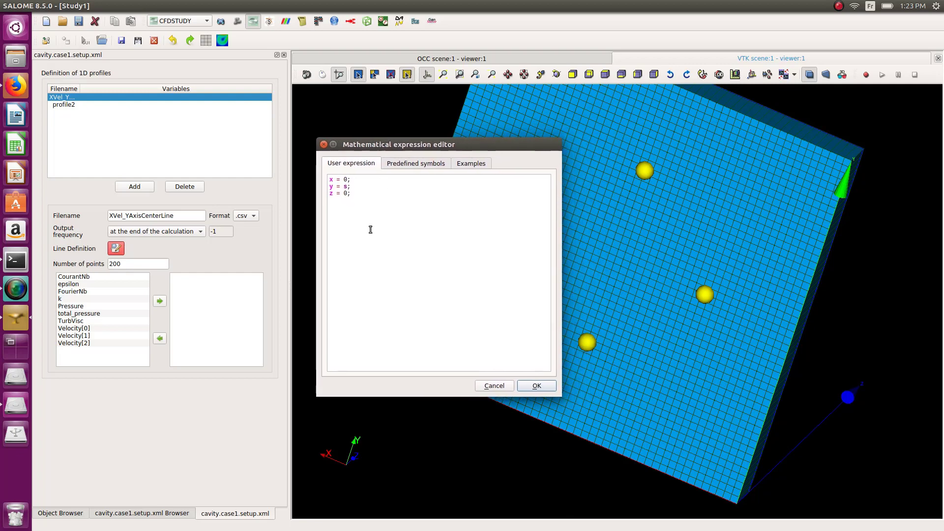
left_click(347, 179)
left_click(532, 387)
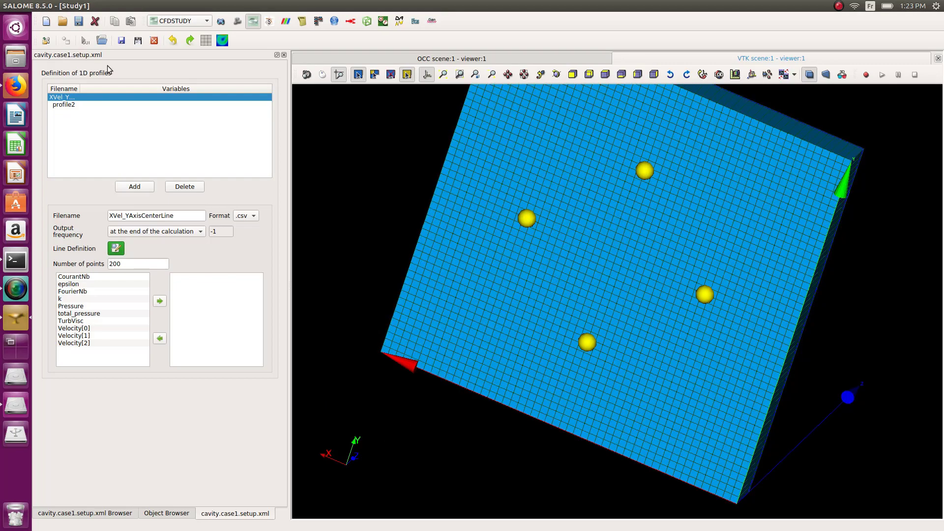
Step: Float the 1D profiles settings panel over the VTK viewer and keep the case setup browser docked
left_click_drag(131, 59, 204, 307)
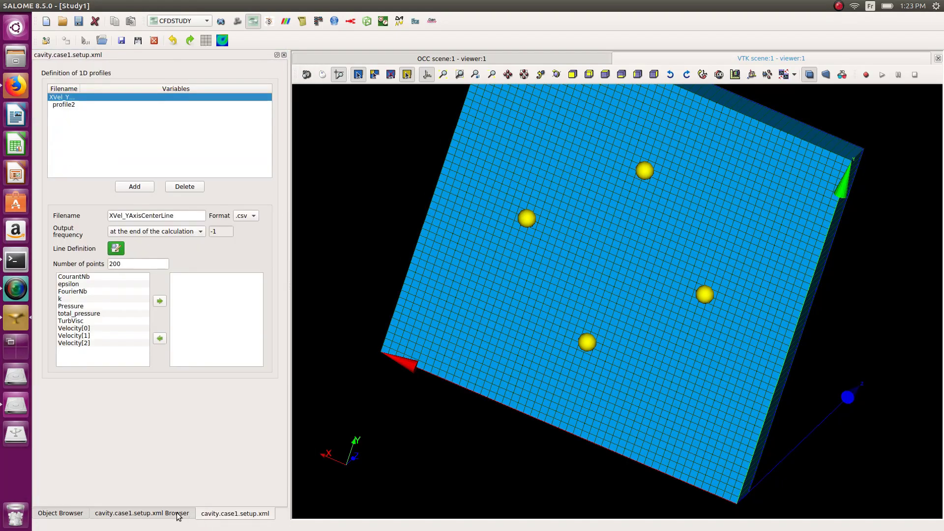
left_click_drag(160, 55, 755, 191)
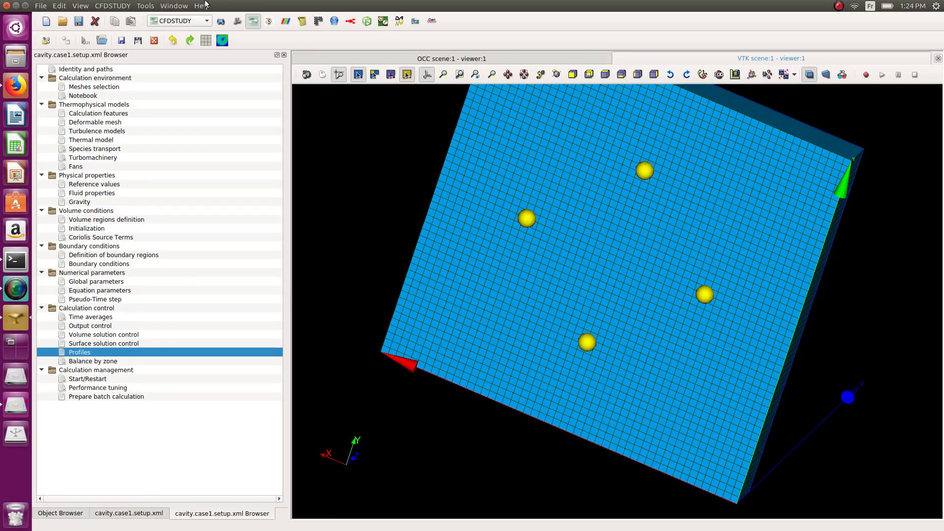
left_click_drag(154, 57, 900, 100)
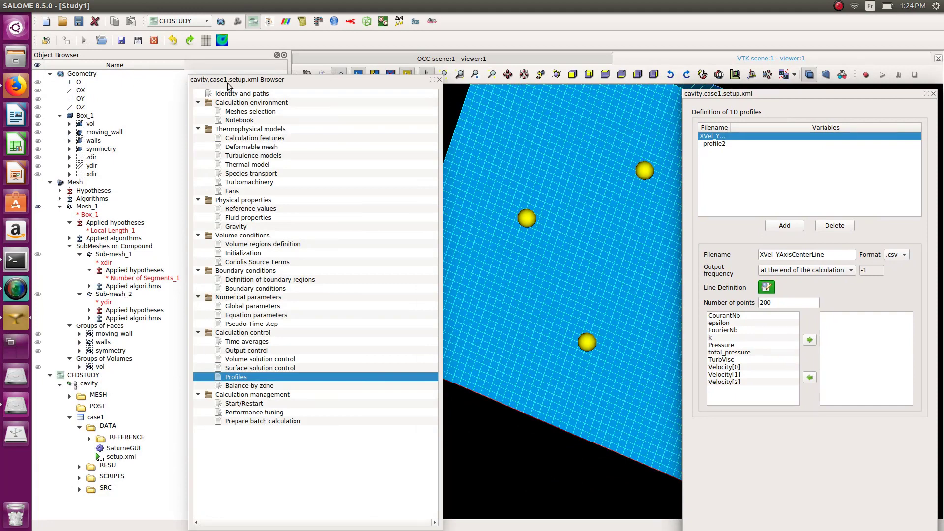
left_click_drag(227, 86, 138, 133)
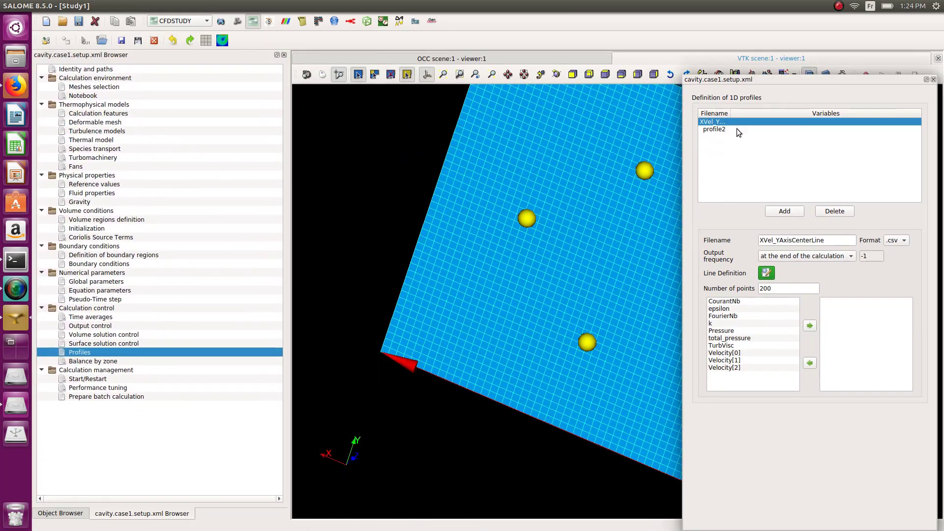
Step: Set the XVel_YAxisCenterLine profile to 50 points and add Velocity[0] as its output variable
left_click_drag(777, 288, 759, 294)
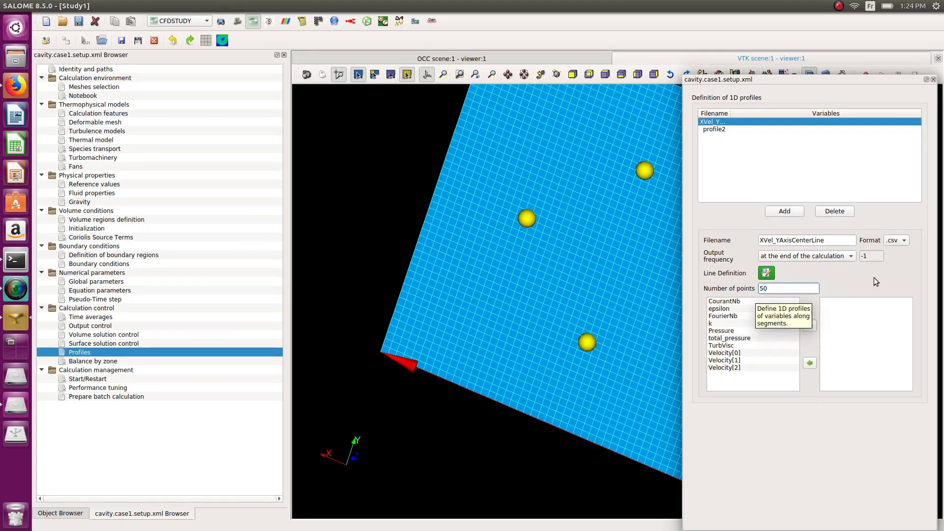
left_click(728, 353)
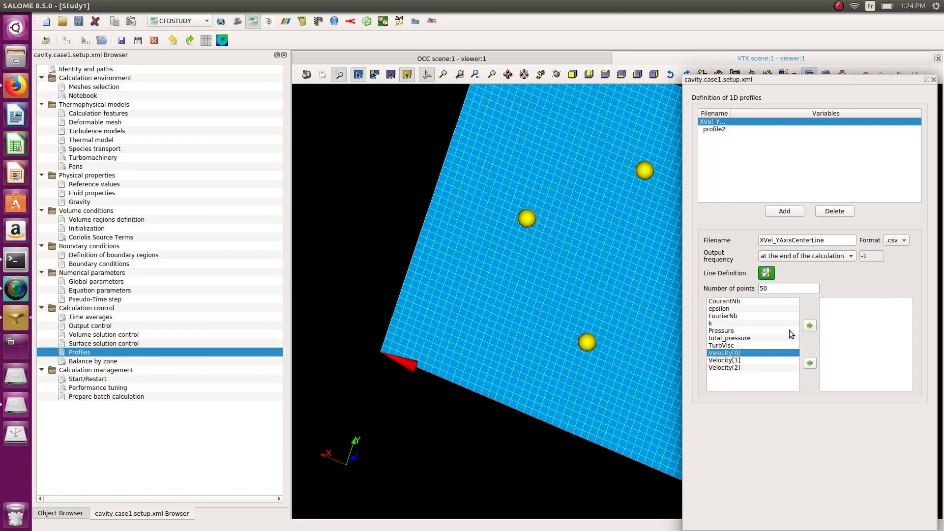
left_click(810, 326)
Step: Name the second profile YVel_XAxisCenterLine and set its output frequency to the end of the calculation
left_click(716, 128)
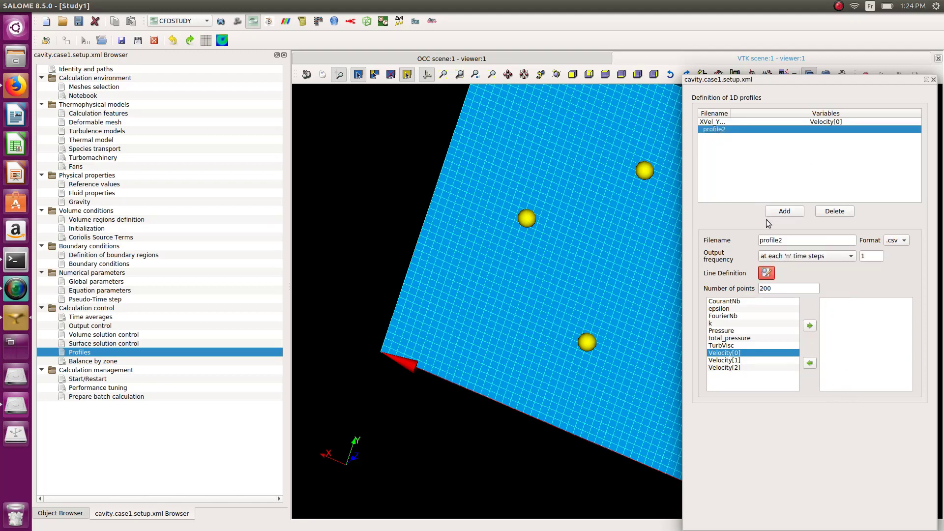
left_click(802, 241)
left_click_drag(811, 240, 731, 241)
type("YVel_XAxis")
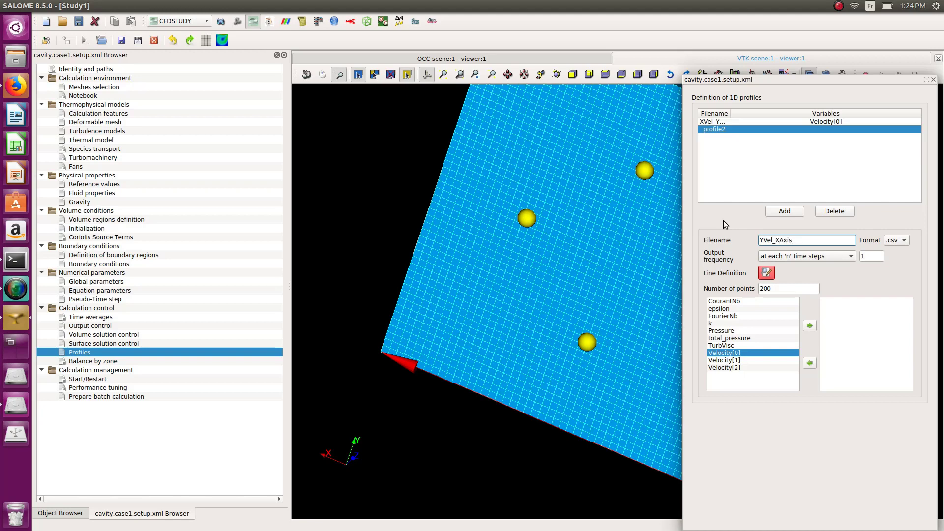
type("CenterLine")
left_click(807, 257)
left_click(807, 240)
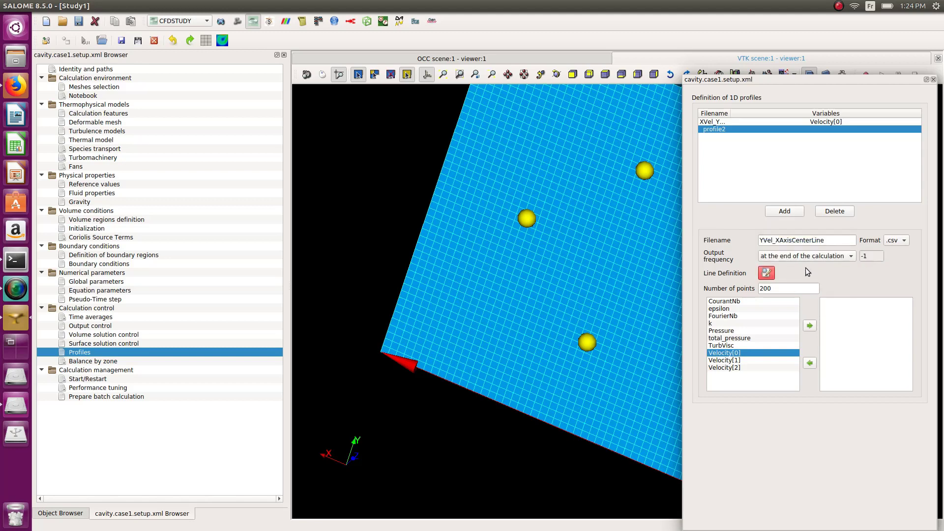
Step: Define the line of the YVel_XAxisCenterLine profile with x = s and y = 0.5
left_click(766, 273)
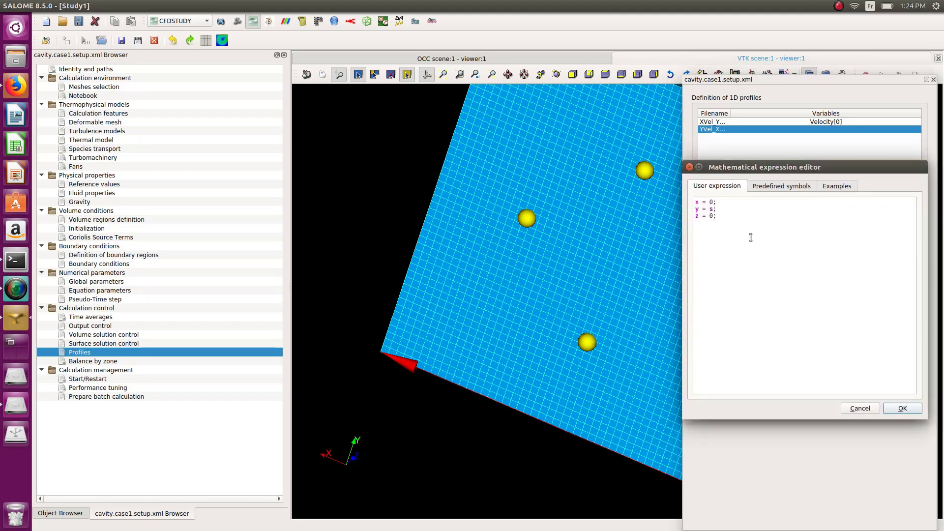
double_click(712, 203)
type("s")
key("Down")
key("BackSpace")
type("0.5")
left_click(903, 409)
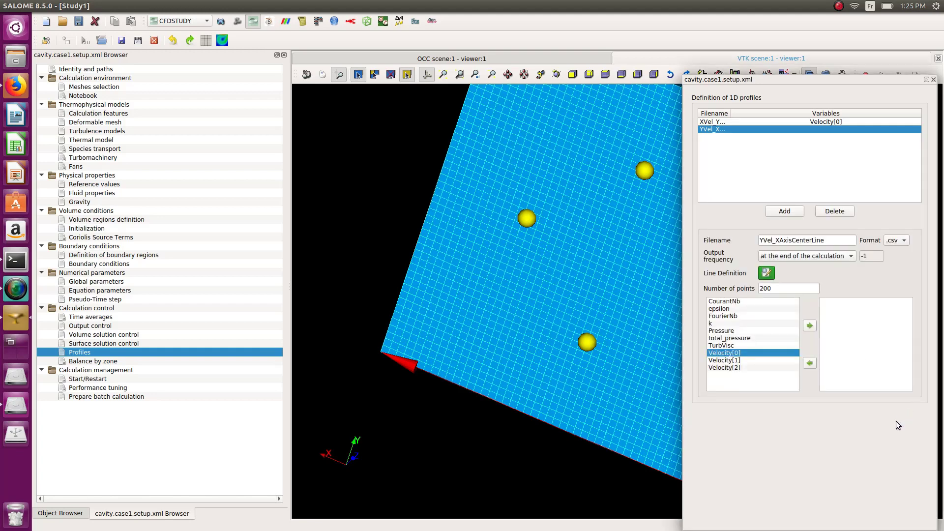
Step: Set the YVel_XAxisCenterLine profile to 50 points and add Velocity[1] as its output variable
double_click(780, 293)
type("50")
left_click(722, 363)
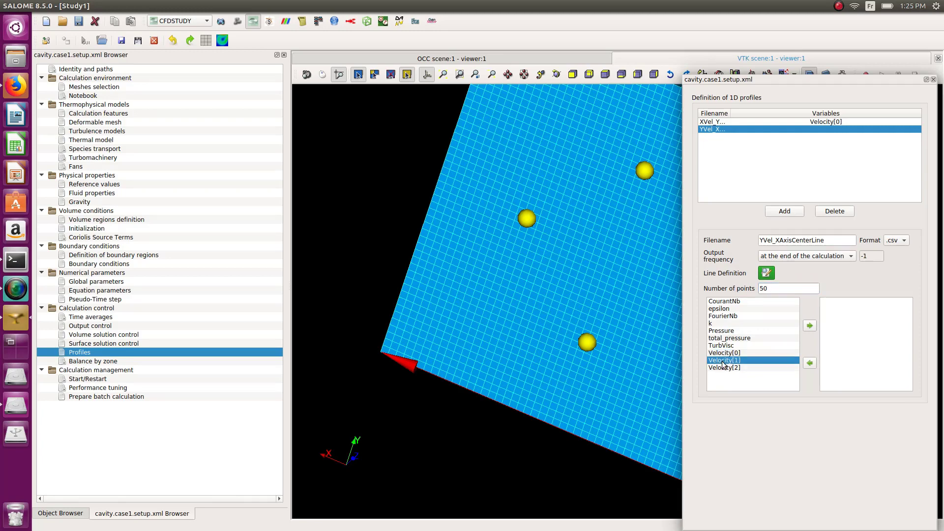
left_click(810, 325)
left_click(903, 240)
Step: Go through the calculation management pages of the case setup and open the batch calculation preparation page
left_click(110, 361)
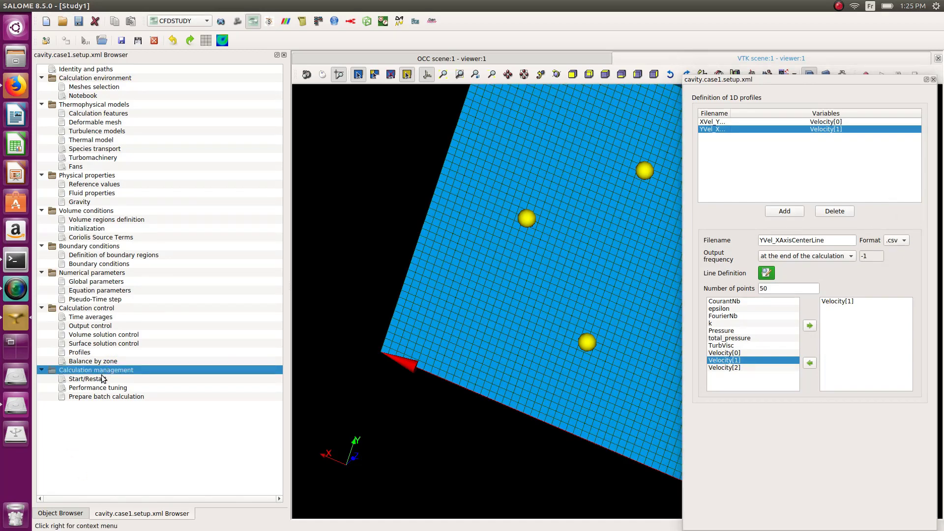
left_click(106, 380)
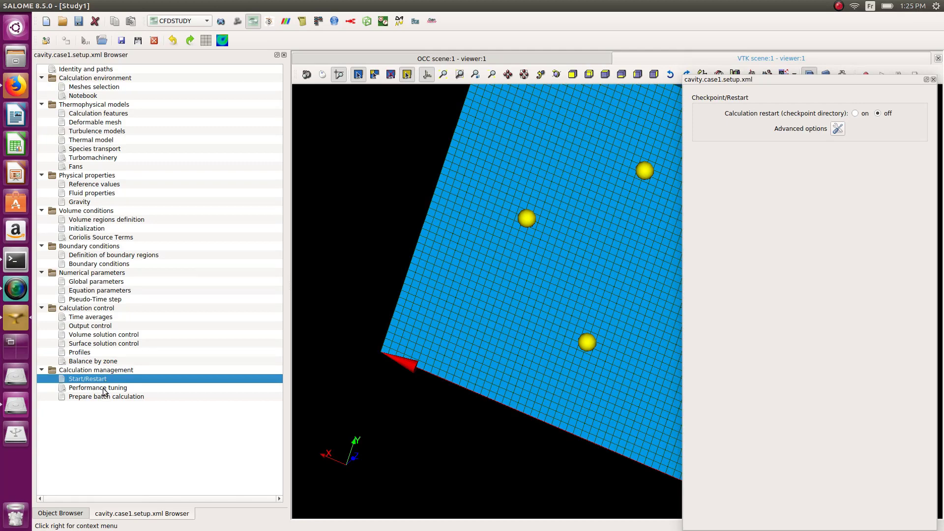
left_click(104, 389)
left_click(104, 397)
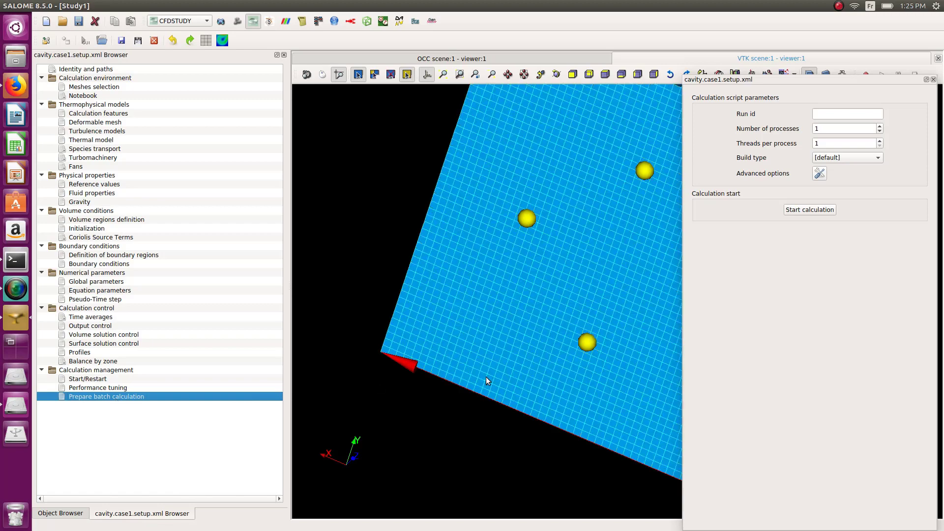
scroll(512, 255, "down", 1)
left_click_drag(512, 255, 659, 232)
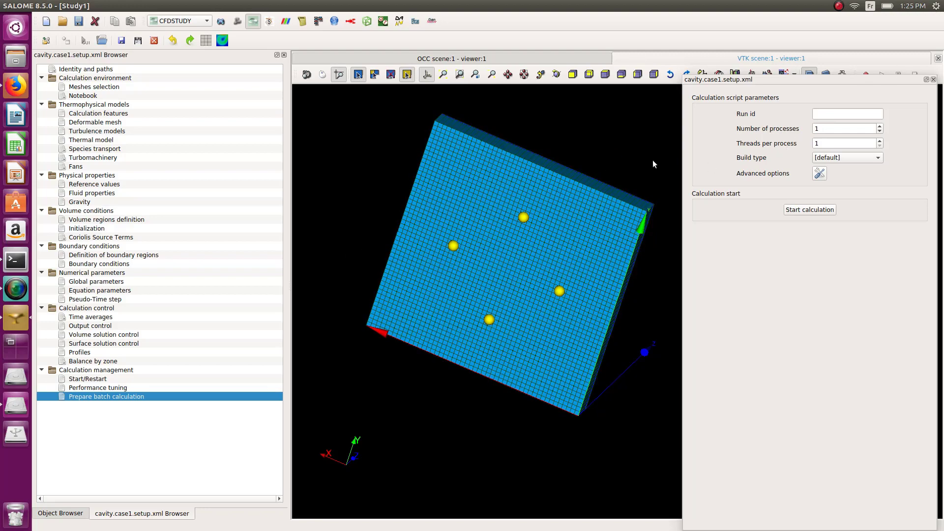
right_click_drag(606, 158, 571, 131, "ctrl")
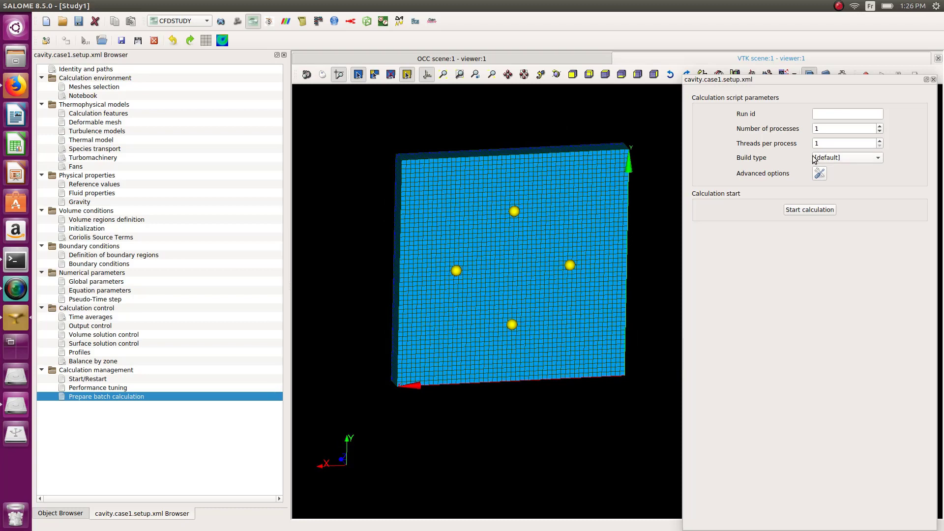
Step: Save the case setup, run the calculation with one process and close its log window when it ends
left_click(814, 212)
left_click(907, 311)
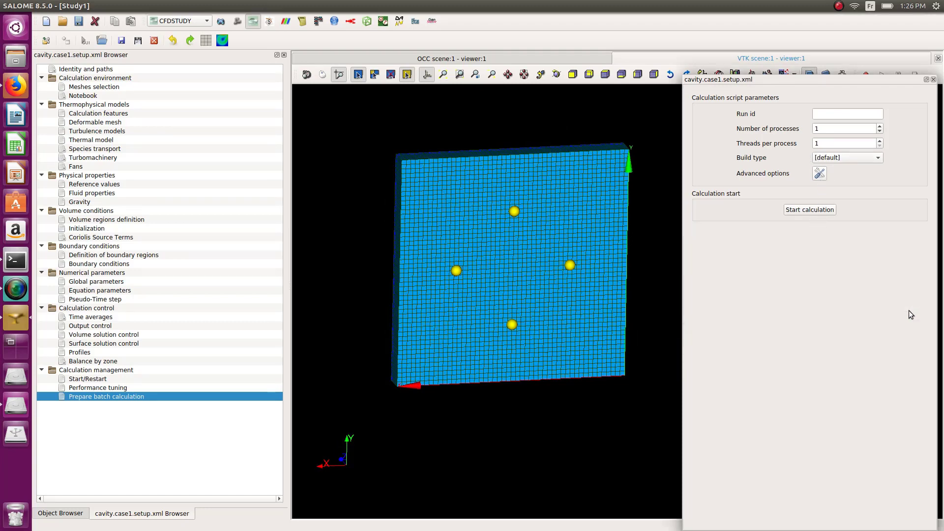
left_click(123, 43)
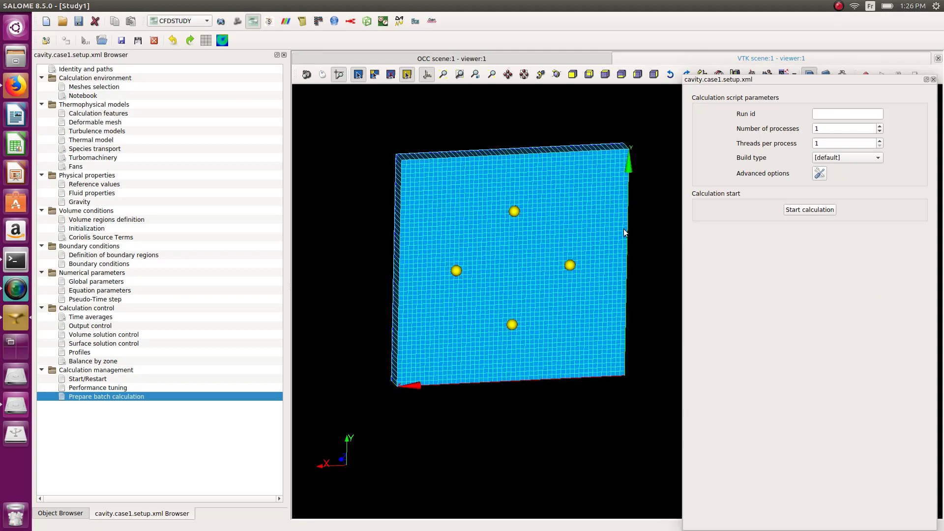
left_click(818, 213)
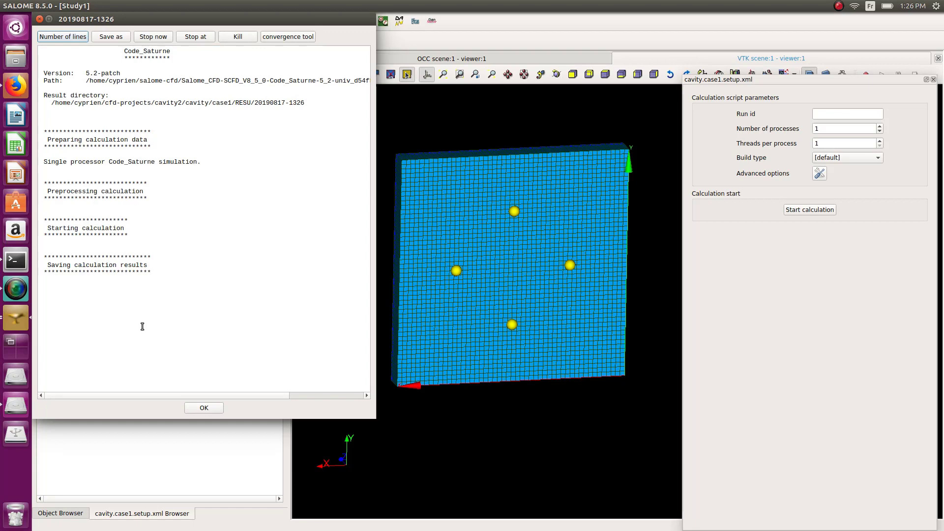
left_click(204, 408)
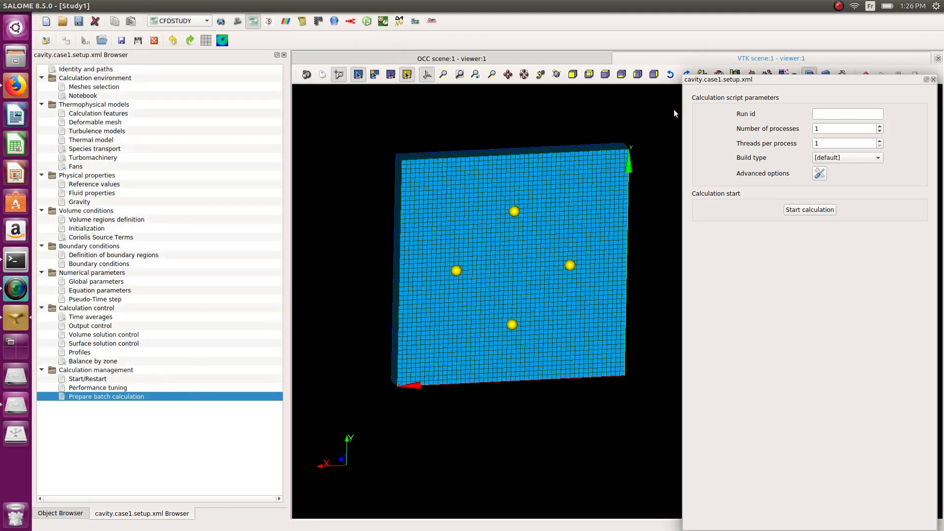
left_click(14, 61)
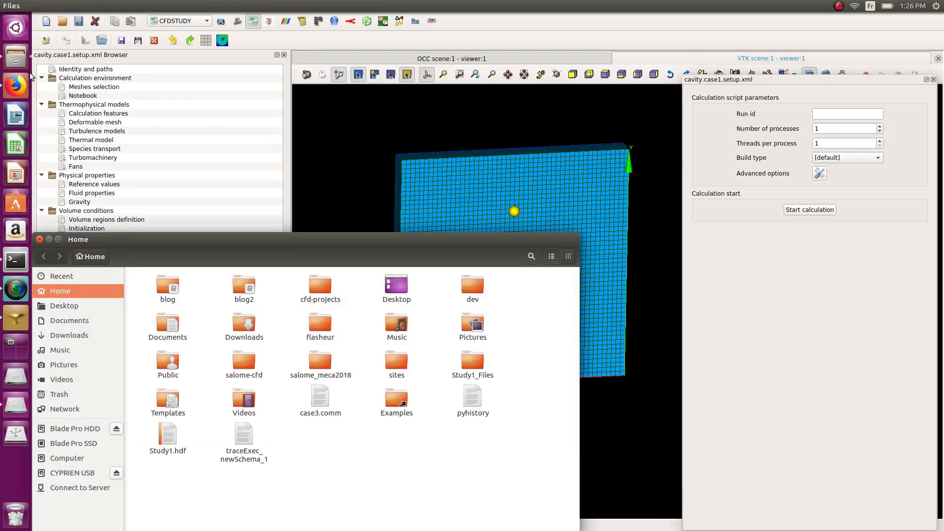
double_click(314, 286)
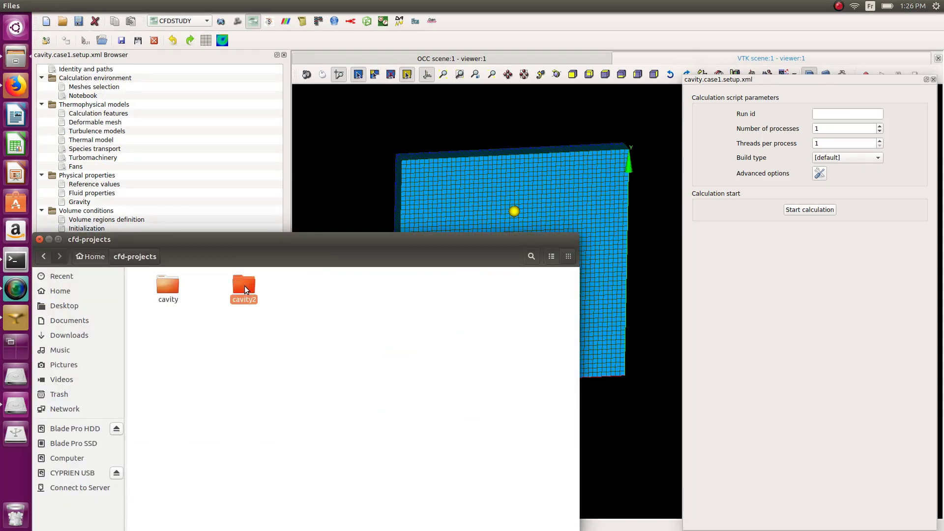
double_click(244, 286)
double_click(159, 284)
double_click(164, 285)
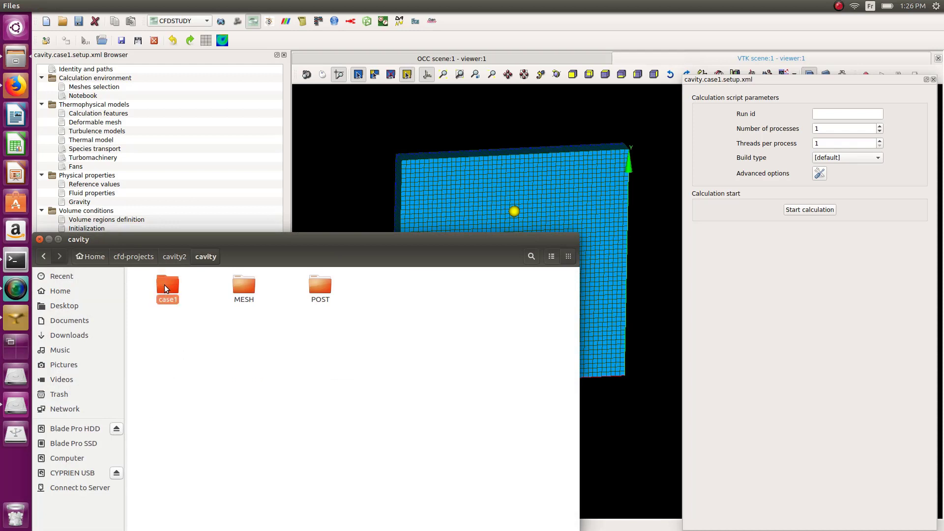
double_click(244, 284)
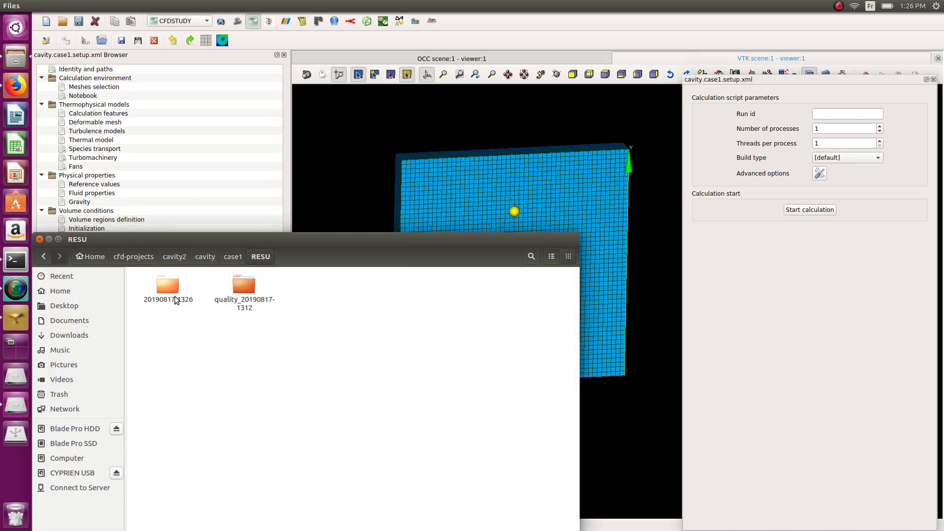
left_click(166, 293)
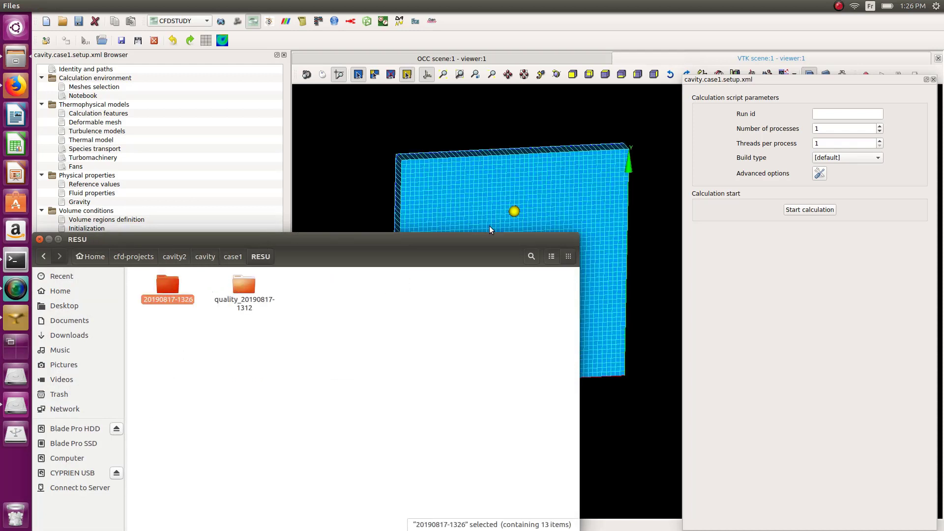
left_click(309, 39)
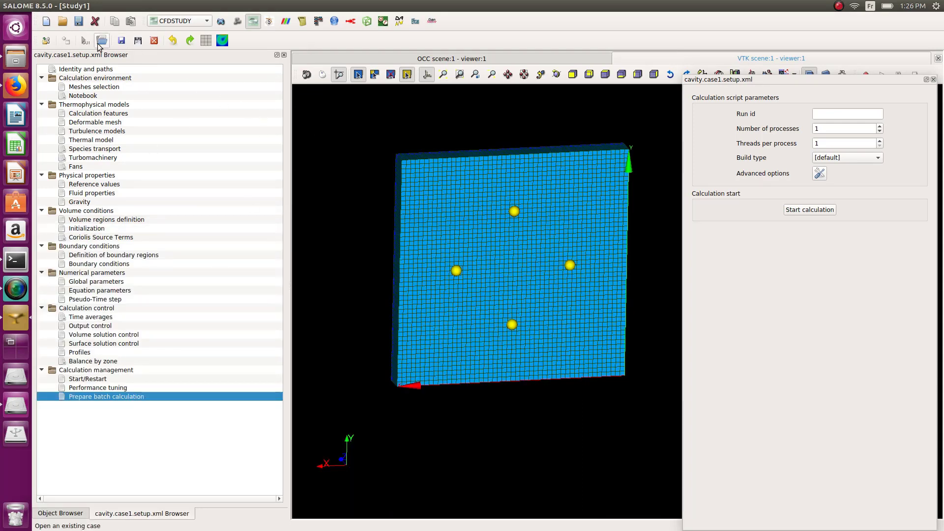
left_click(288, 22)
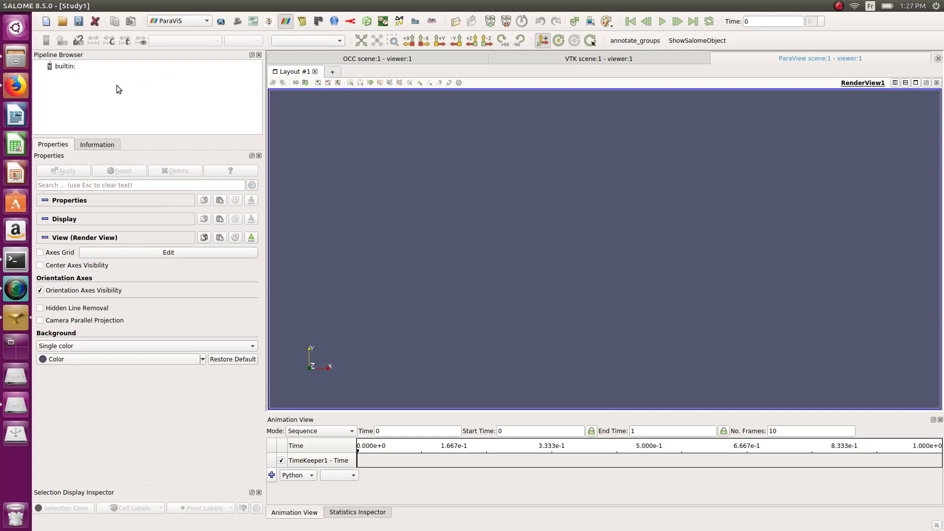
right_click(68, 69)
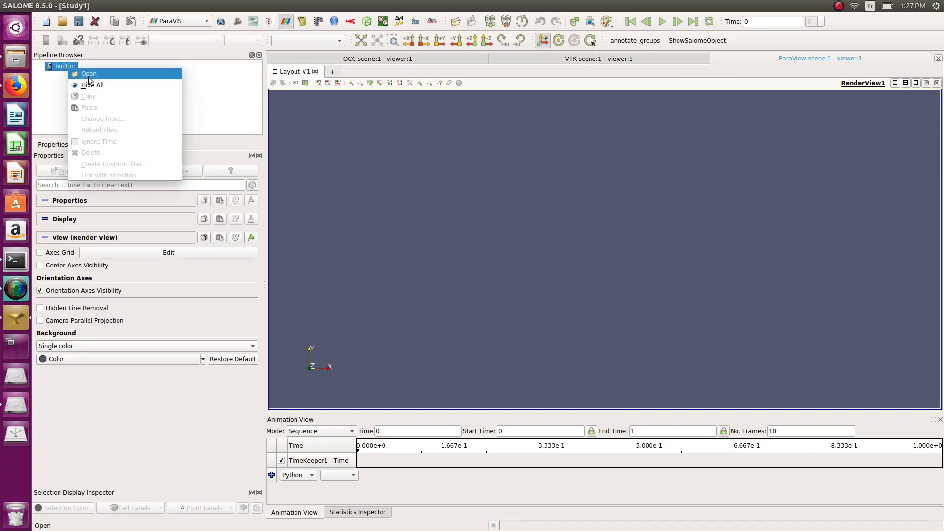
left_click(87, 75)
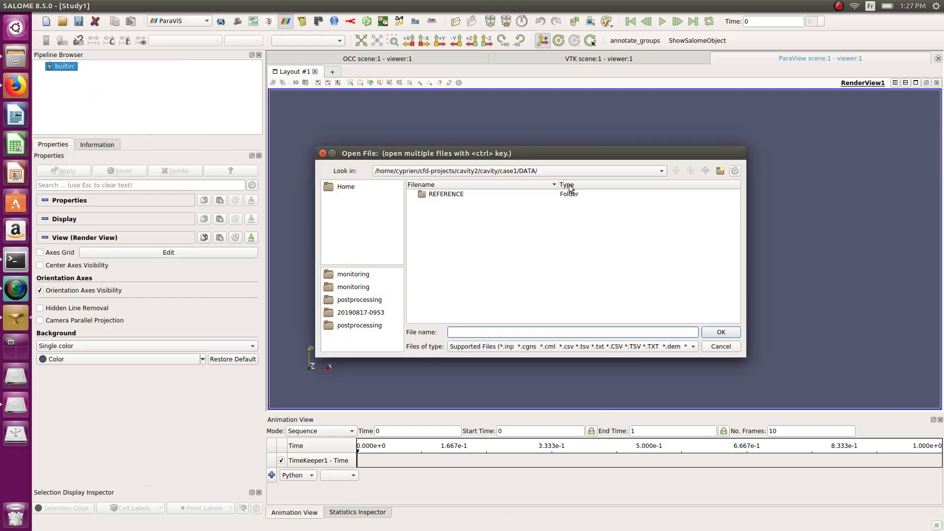
left_click(706, 172)
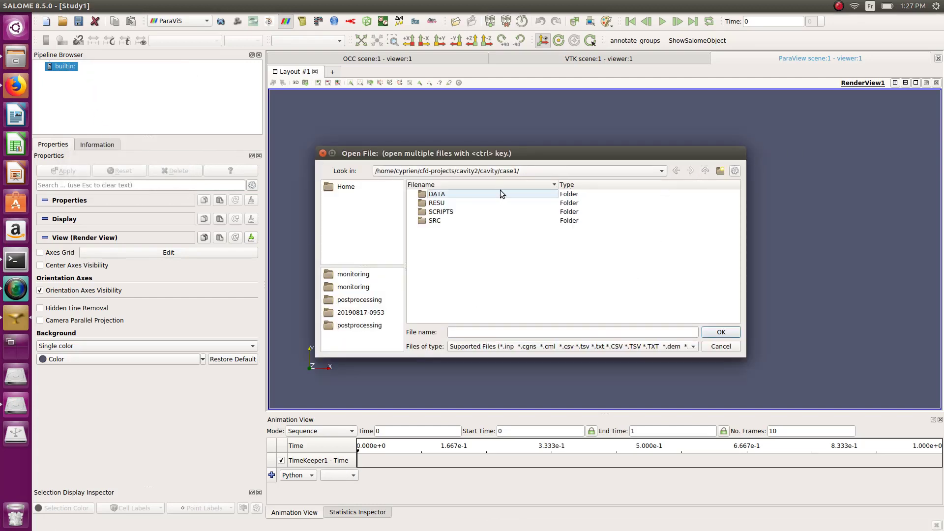
left_click(706, 172)
left_click(706, 172)
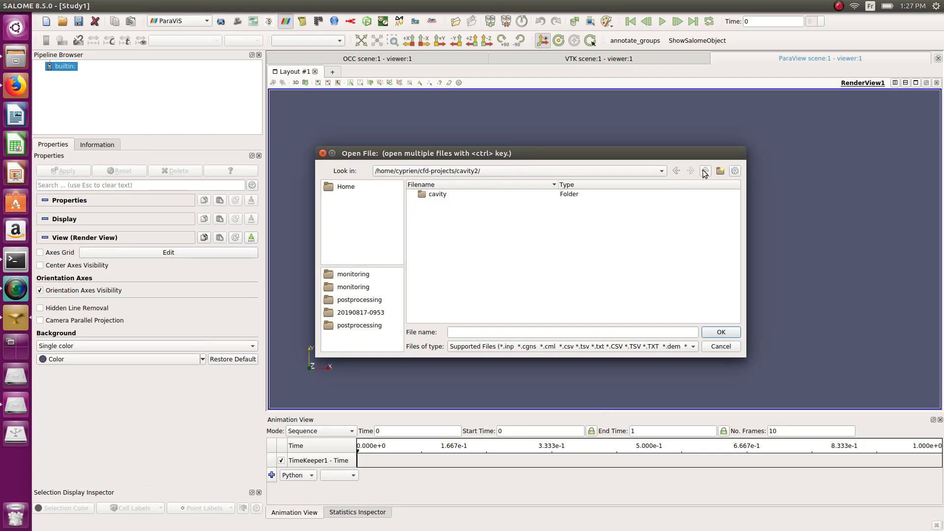
double_click(452, 196)
double_click(451, 196)
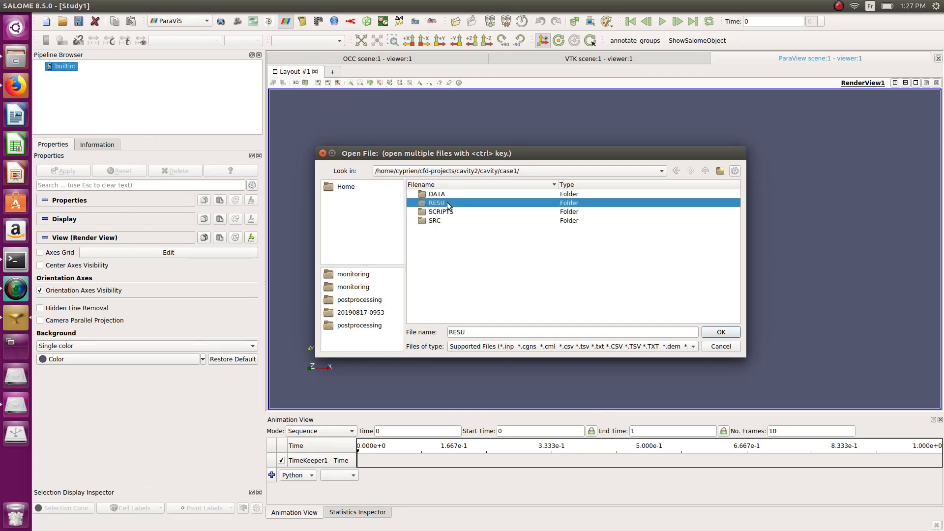
double_click(449, 202)
double_click(448, 194)
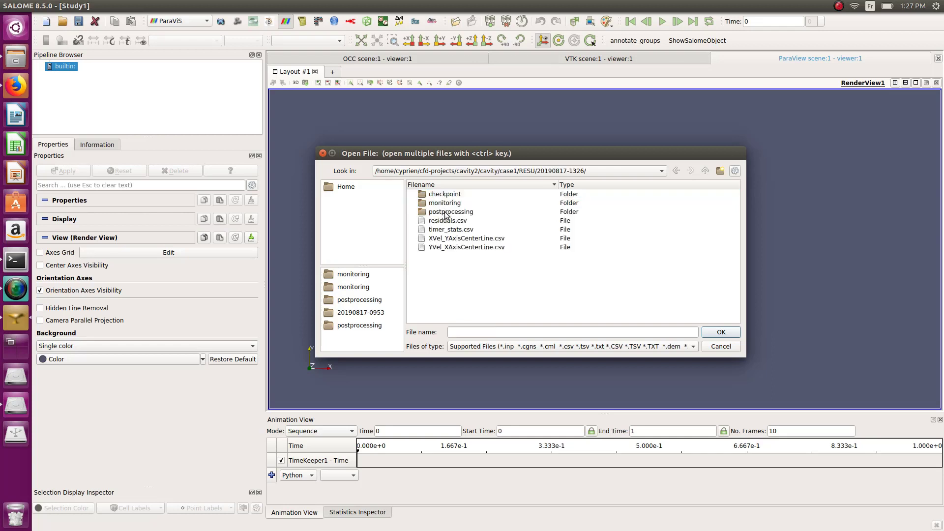
Step: Load RESULTS.case from the postprocessing folder with all its cell arrays and check the available coloring fields
left_click(447, 212)
double_click(447, 215)
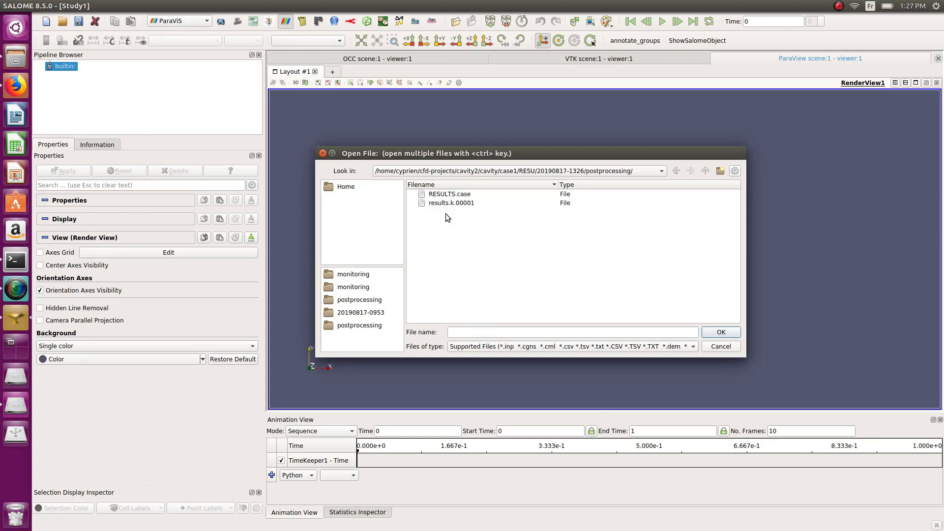
left_click(444, 196)
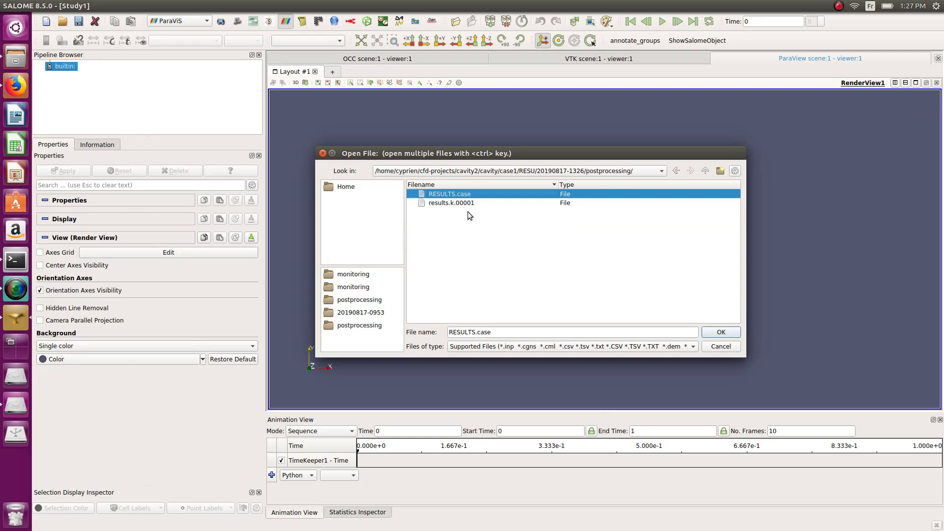
left_click(721, 332)
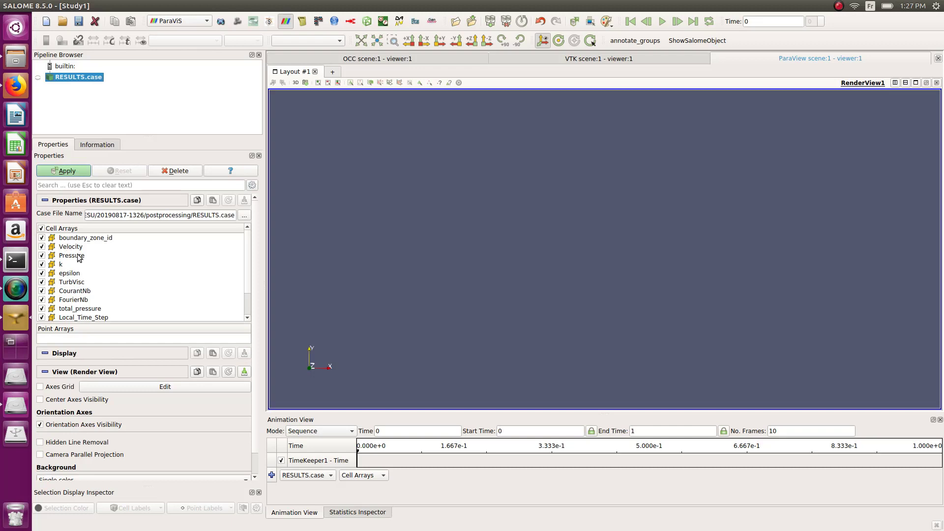
left_click(68, 171)
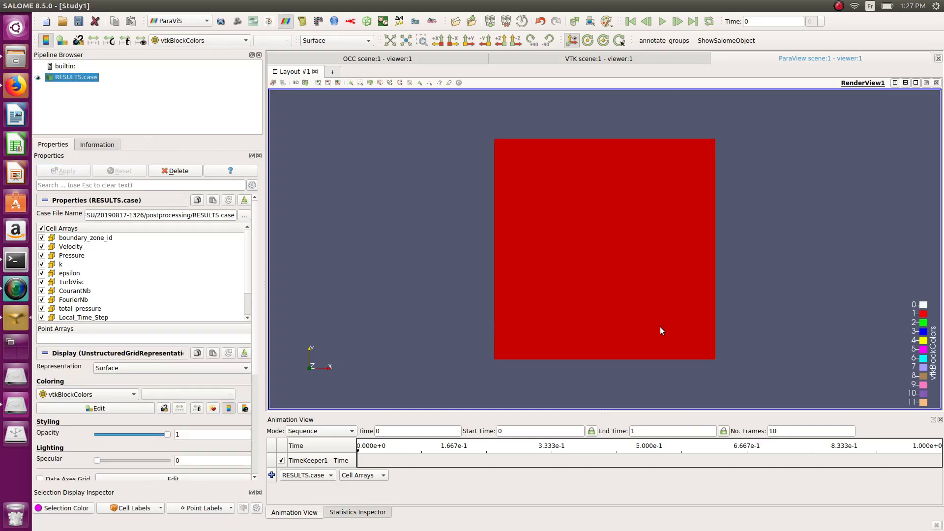
left_click(201, 41)
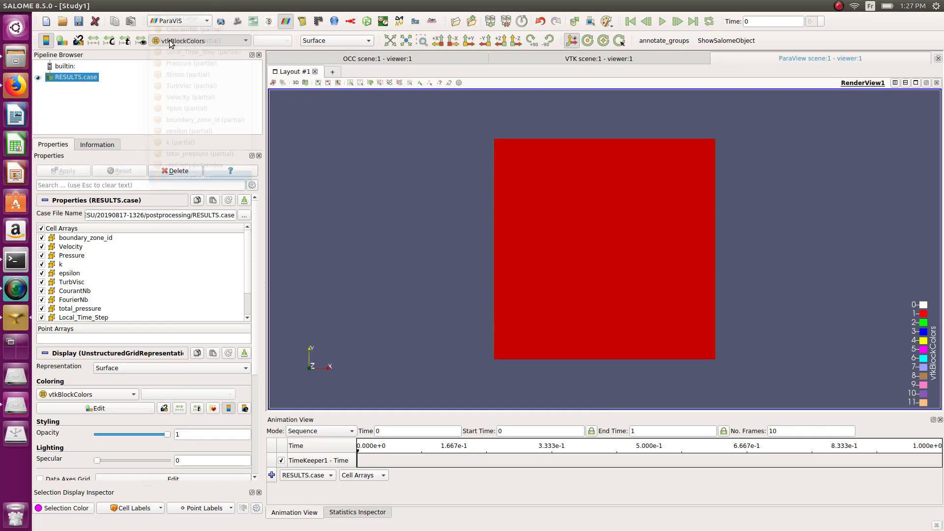
left_click(131, 115)
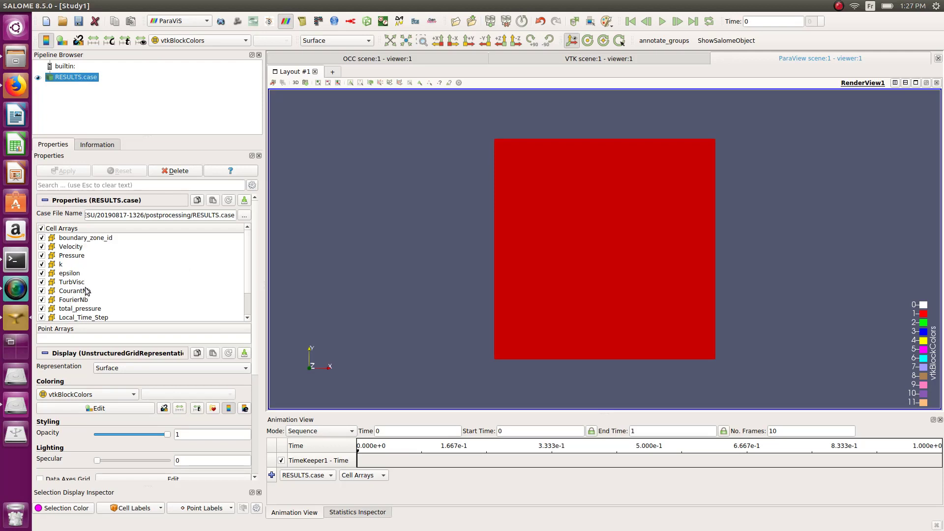
Step: Add an Extract Block filter to RESULTS.case and extract only the Fluid domain block
mouse_move(201, 4)
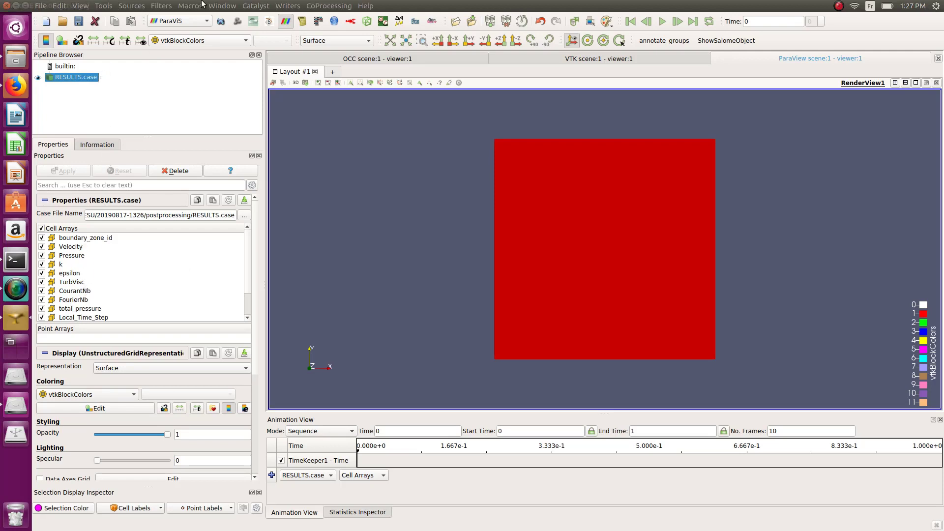
left_click(161, 6)
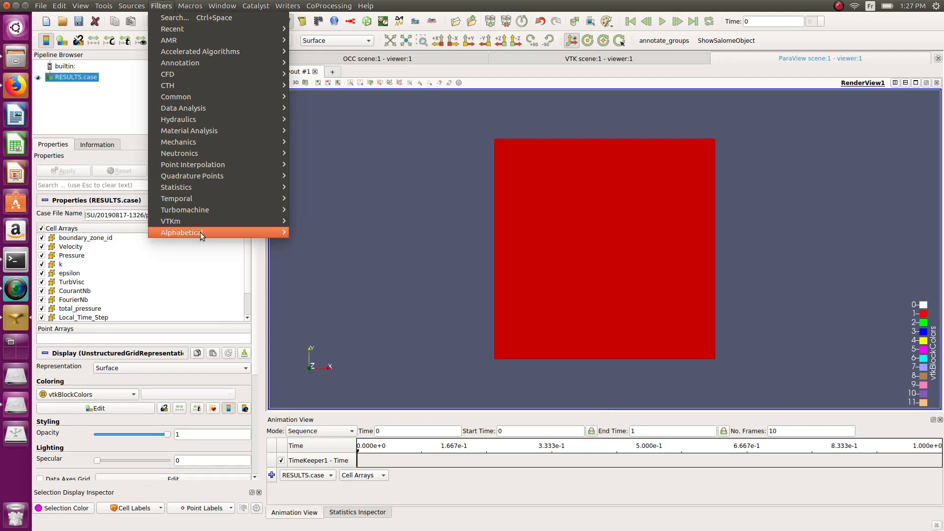
mouse_move(201, 232)
scroll(364, 258, "down", 3)
scroll(364, 260, "down", 10)
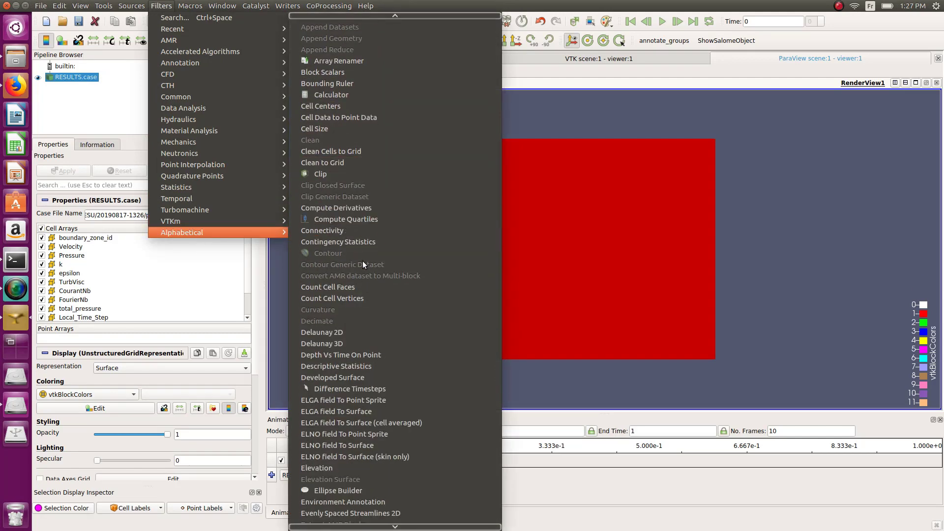
scroll(344, 443, "down", 3)
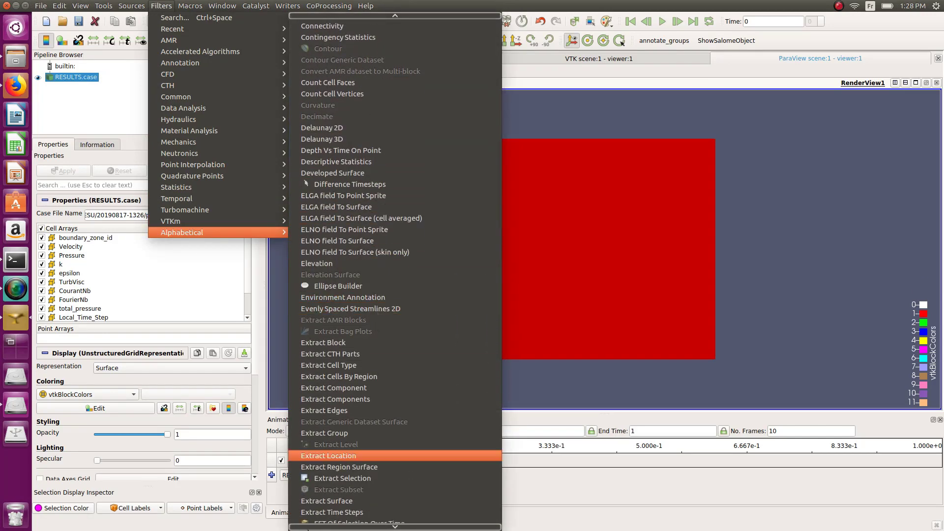
left_click(325, 292)
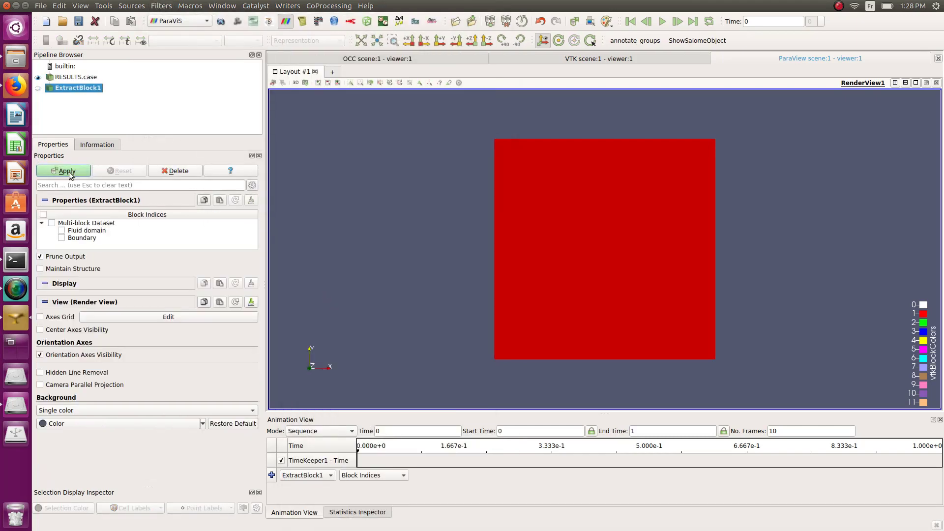
left_click(68, 172)
left_click(61, 231)
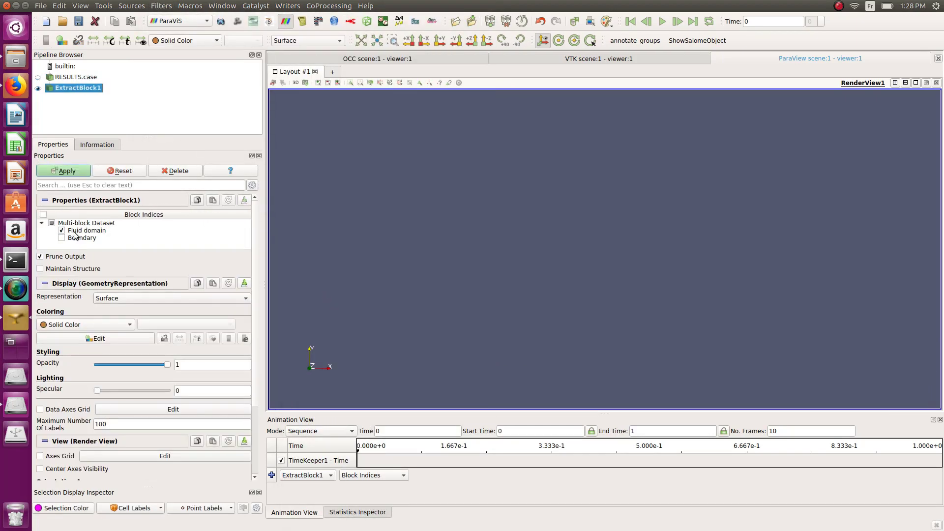
left_click(74, 173)
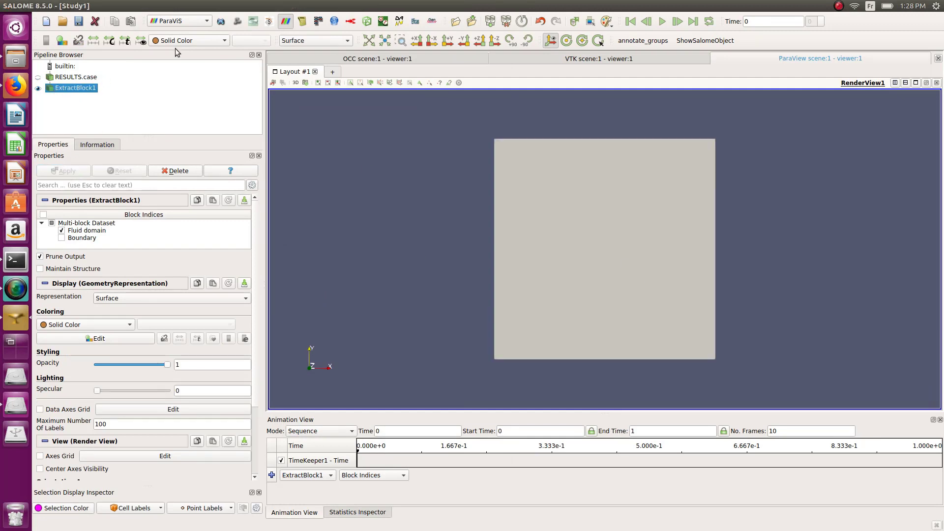
Step: Color the extracted fluid domain by Pressure for a first look, switch the coloring to Velocity magnitude, and examine the cell values up close
left_click(209, 39)
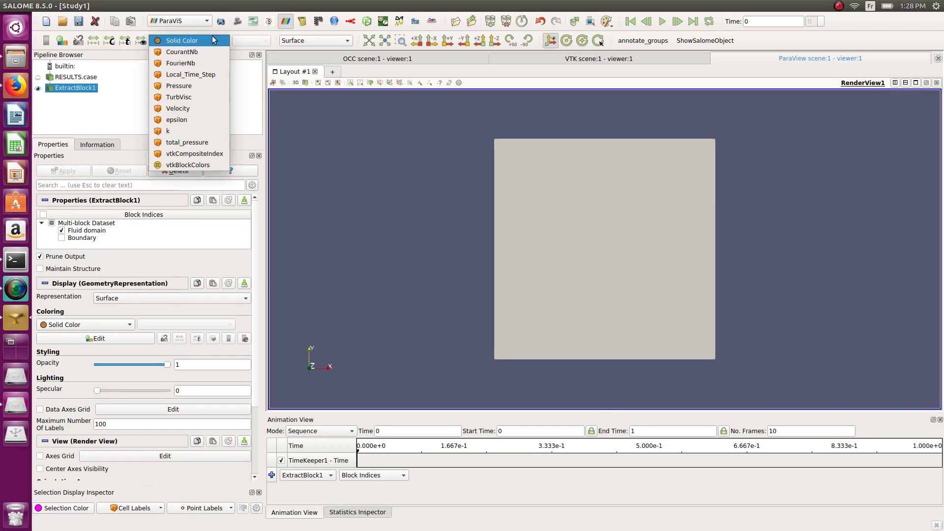
left_click(197, 85)
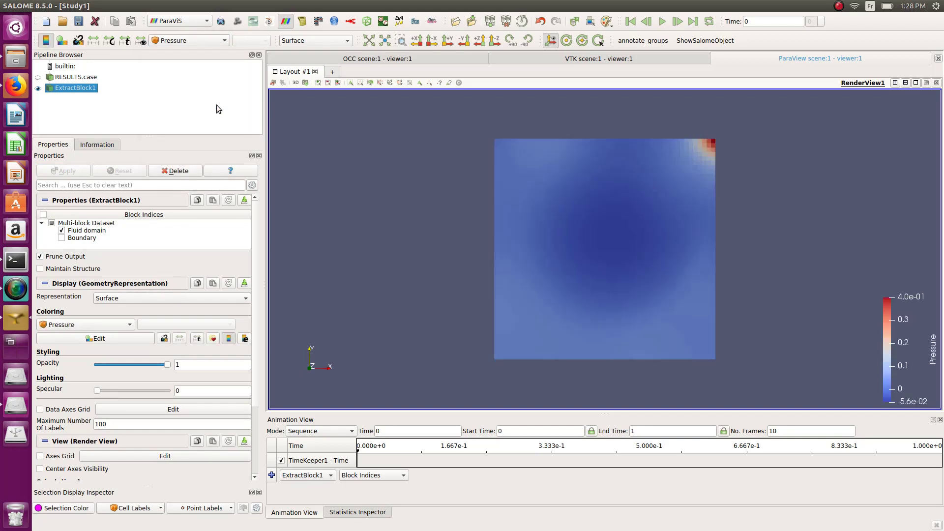
left_click(182, 43)
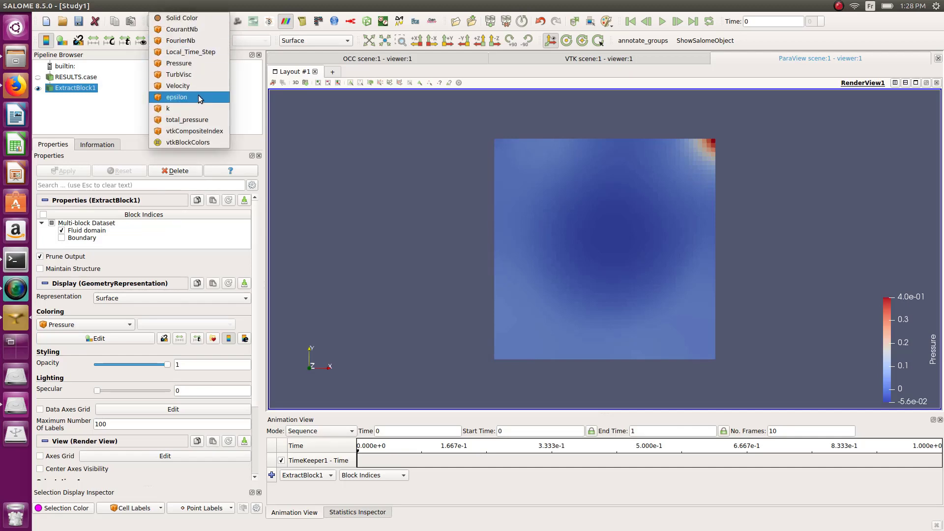
left_click(192, 86)
scroll(681, 288, "up", 4)
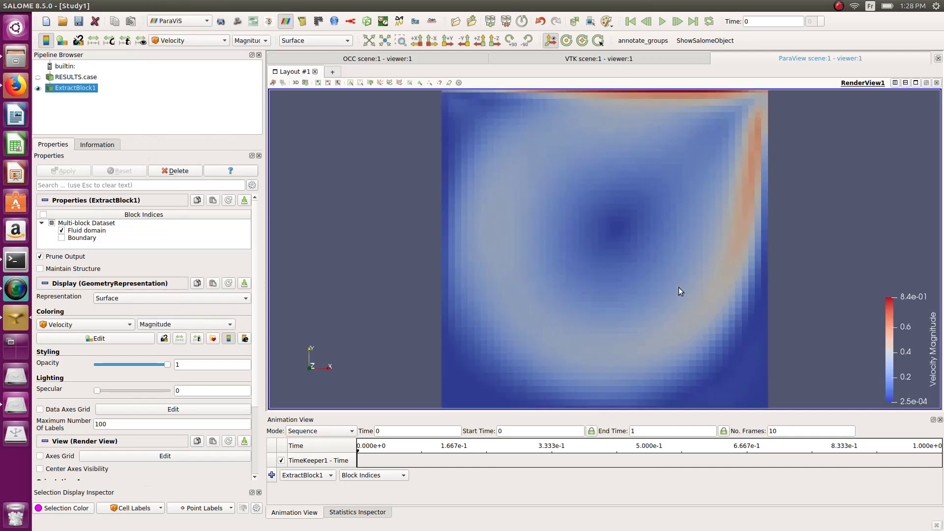
scroll(678, 292, "down", 2)
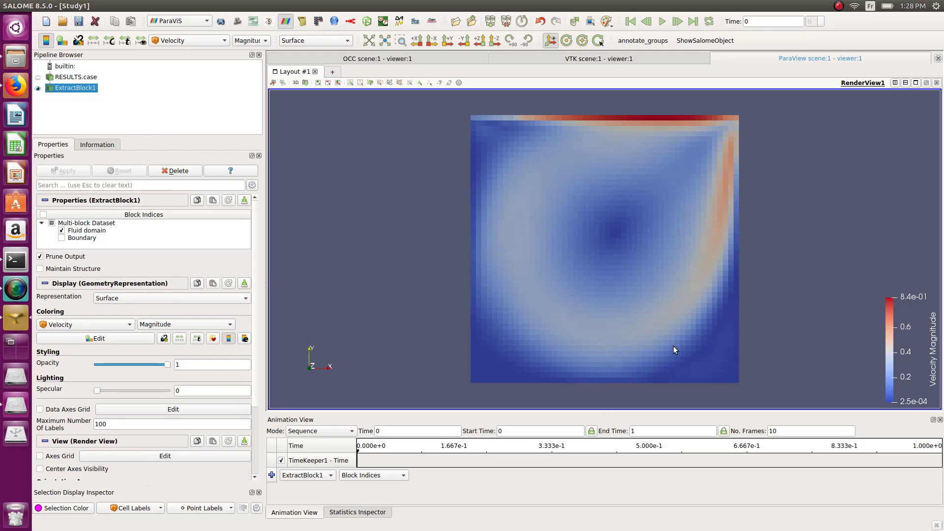
scroll(677, 345, "up", 5)
scroll(678, 345, "down", 5)
Step: Apply a Cell Data to Point Data filter to the extracted fluid domain block
left_click(161, 5)
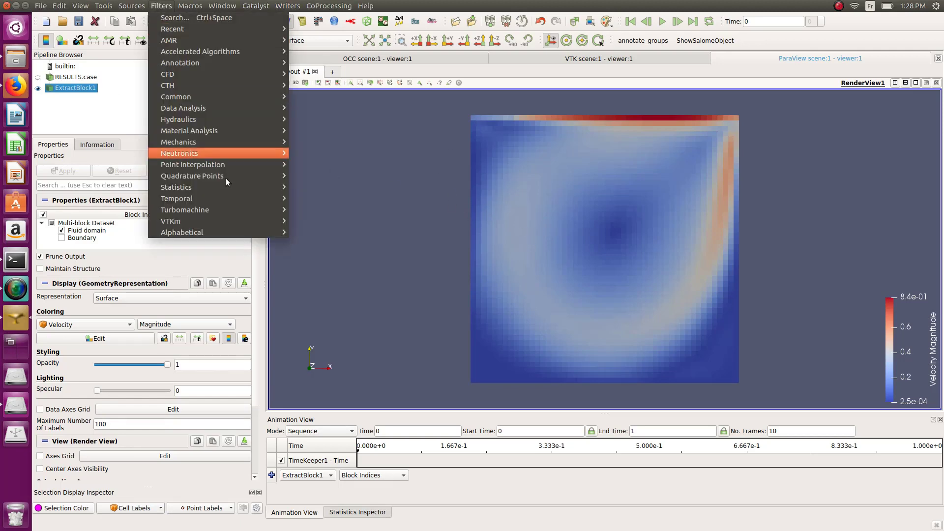
mouse_move(208, 231)
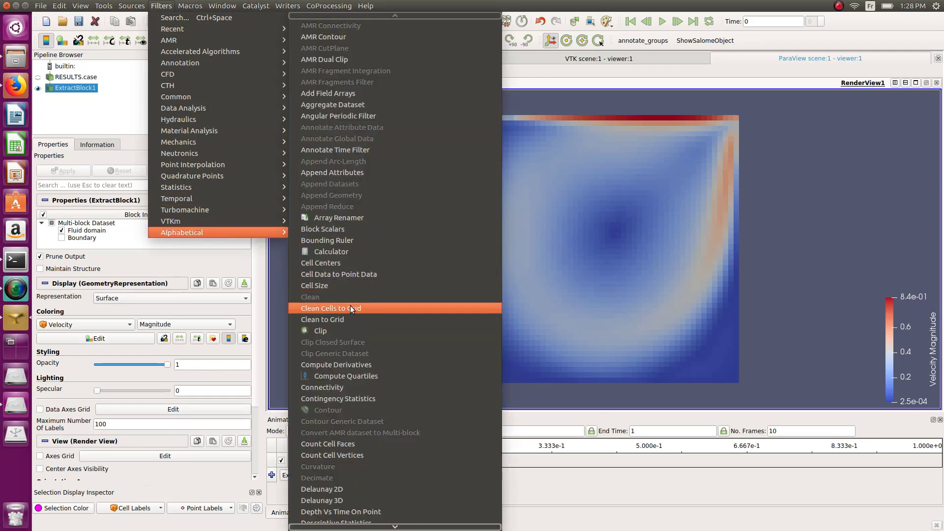
left_click(340, 278)
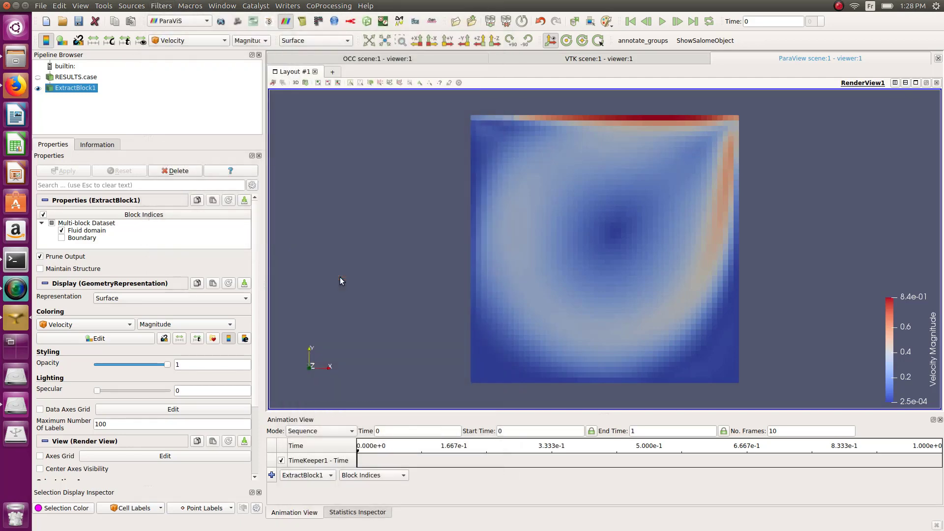
left_click(75, 170)
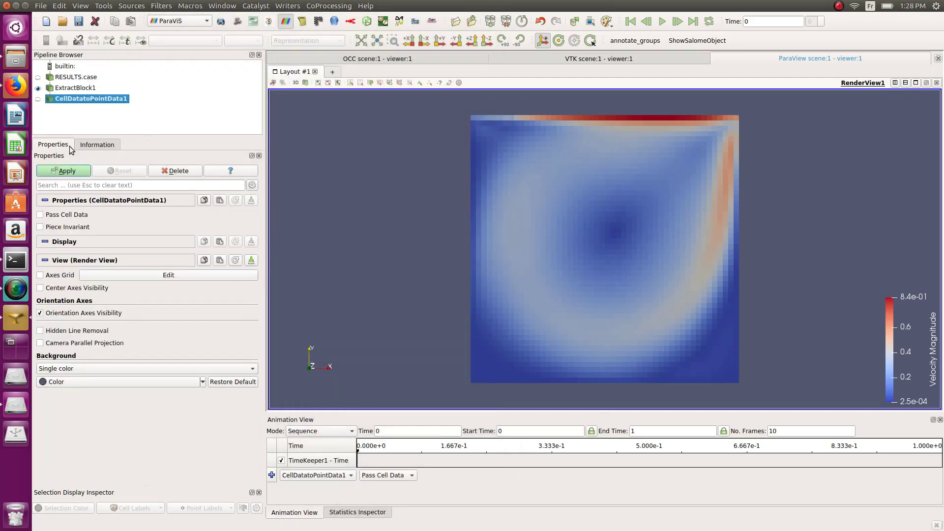
Step: Color the point data by Velocity magnitude and examine the smoothed field around the vortex centre
left_click(202, 42)
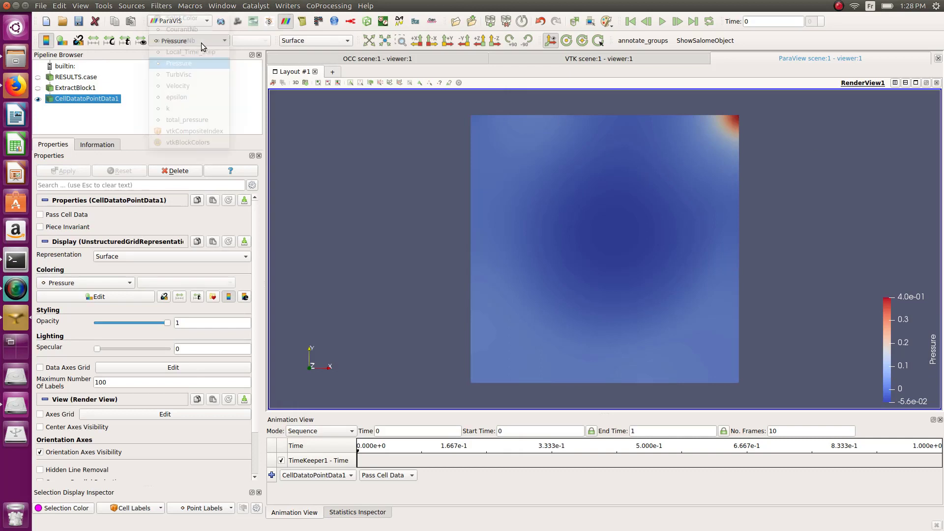
left_click(191, 87)
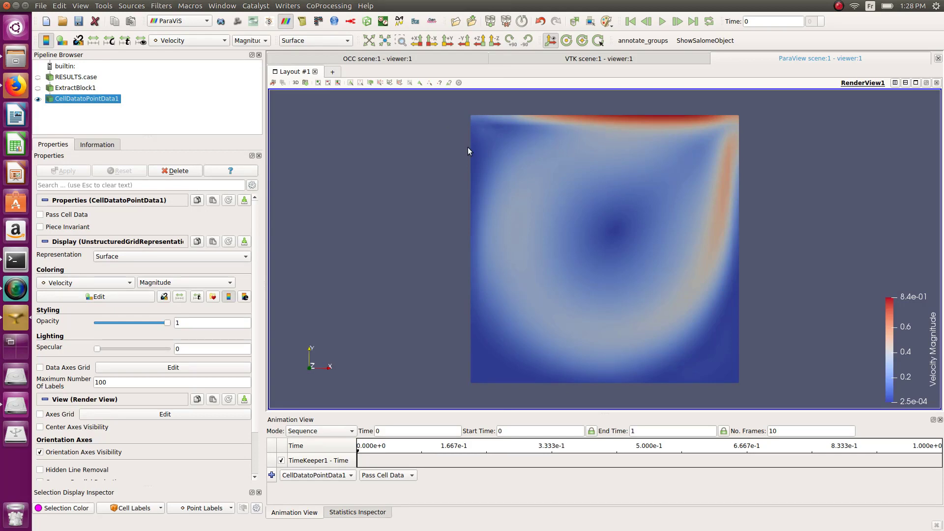
scroll(585, 244, "up", 5)
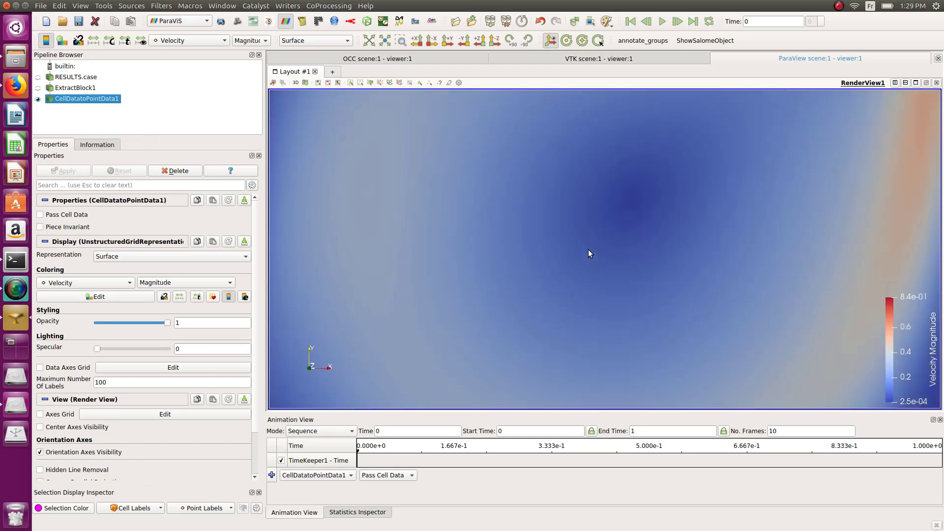
scroll(589, 250, "down", 6)
scroll(583, 248, "up", 3)
scroll(583, 247, "down", 2)
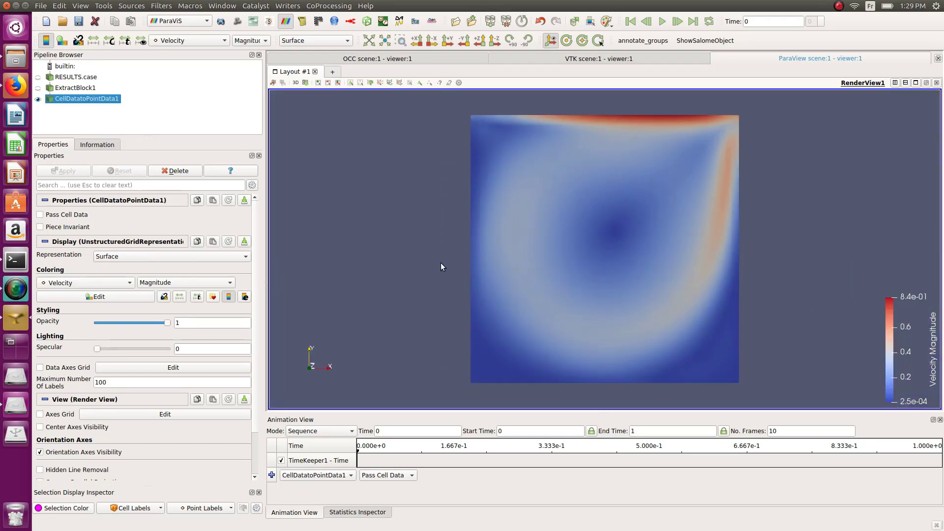
Step: Open the Color Map Editor for the Velocity array and apply the Blue to Red Rainbow preset
left_click(103, 5)
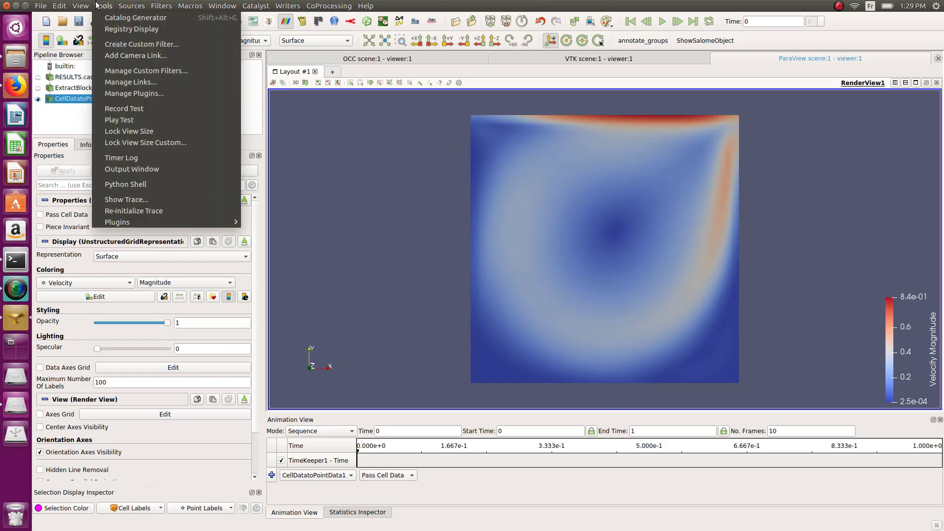
mouse_move(80, 5)
mouse_move(92, 28)
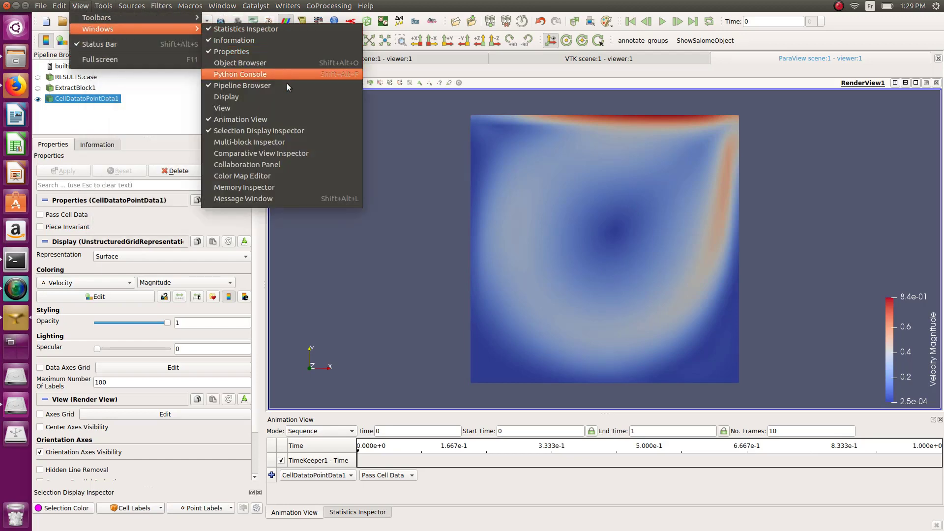
left_click(278, 178)
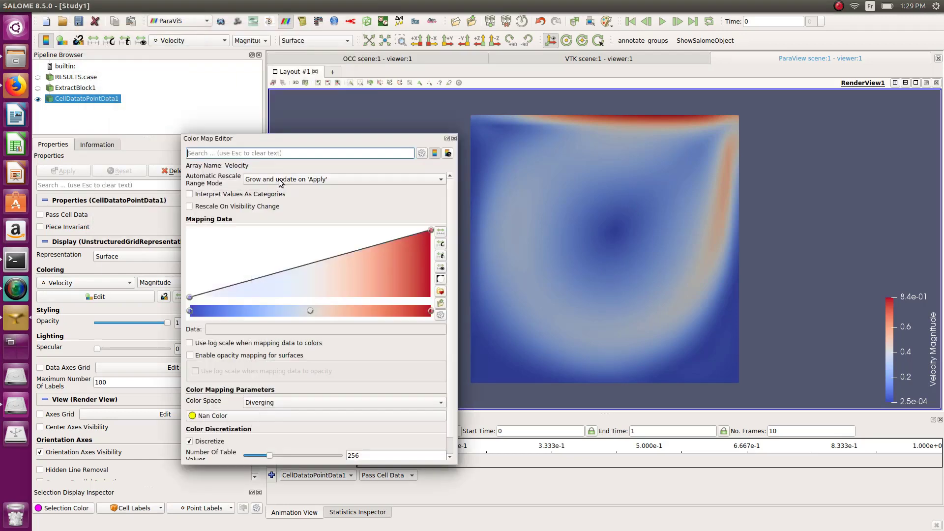
left_click_drag(321, 140, 280, 111)
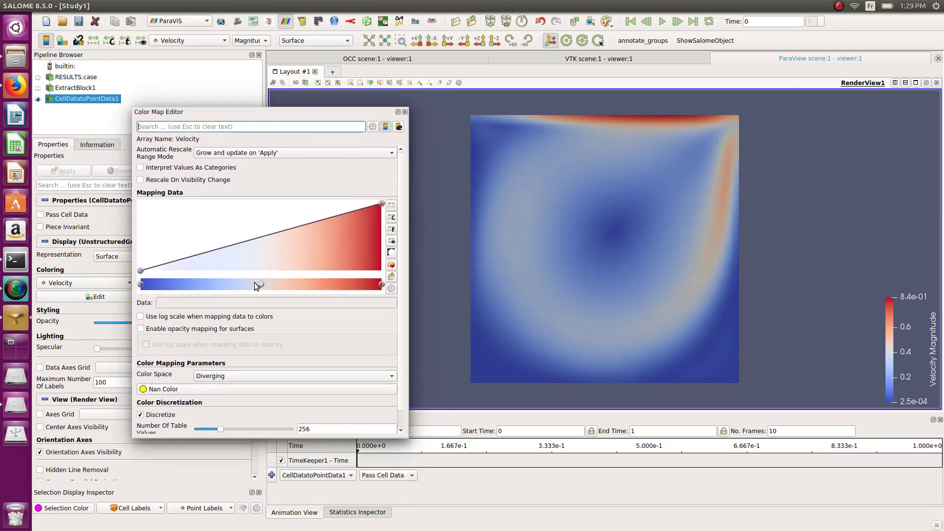
left_click(391, 266)
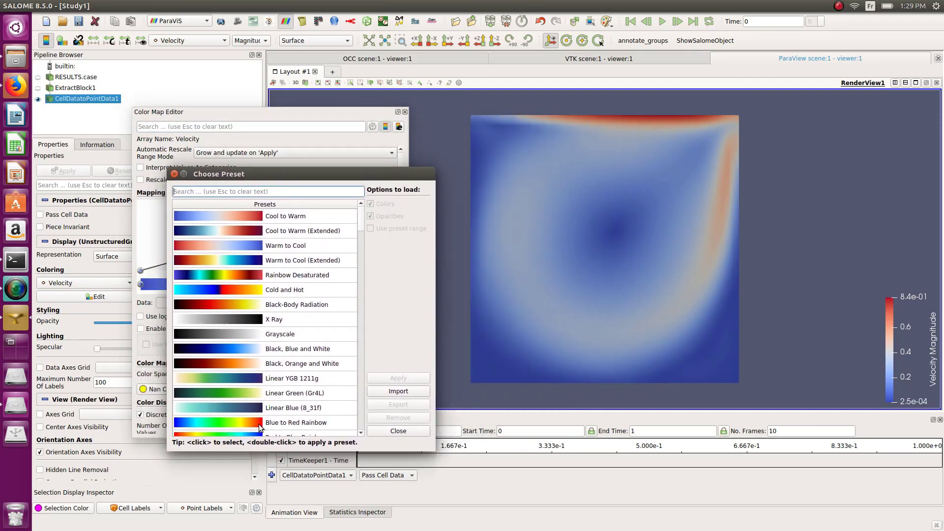
left_click(259, 424)
left_click(392, 379)
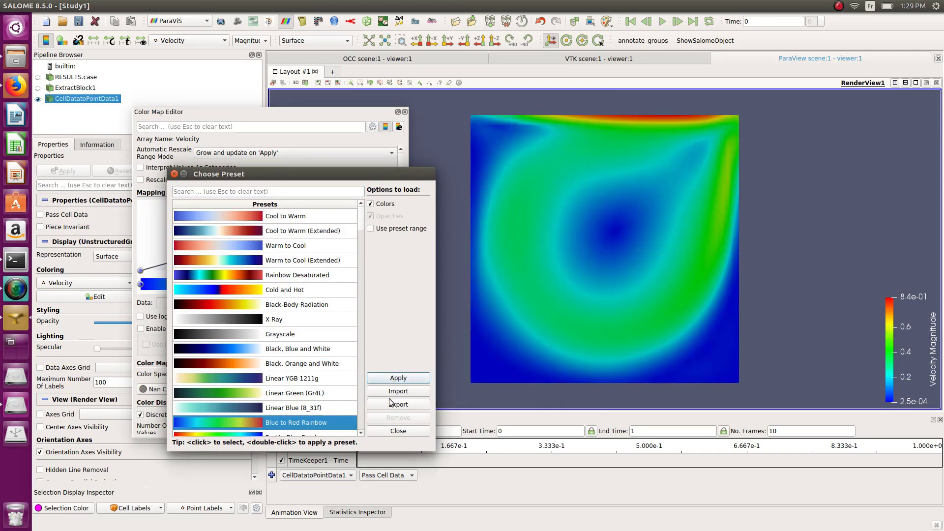
left_click(398, 431)
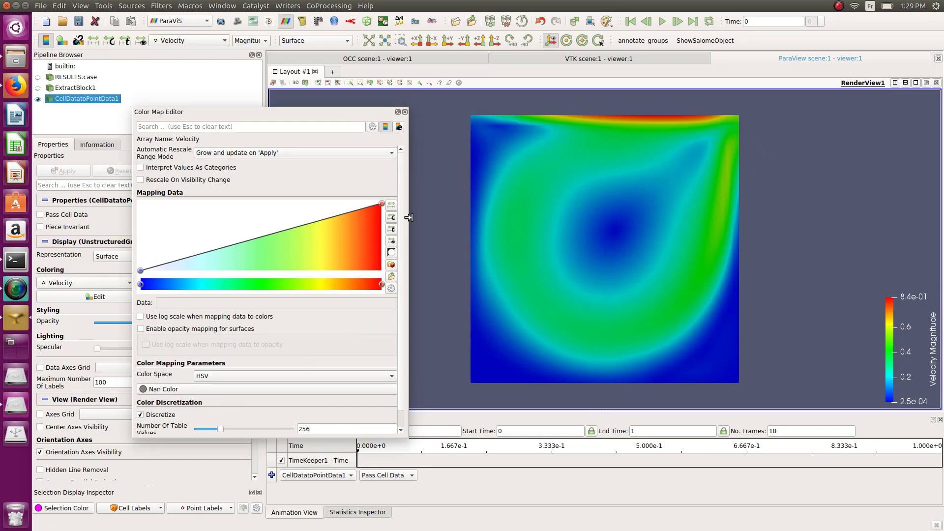
Step: Set the number of table values in the Velocity color discretization to 24 and close the Color Map Editor
scroll(400, 404, "down", 2)
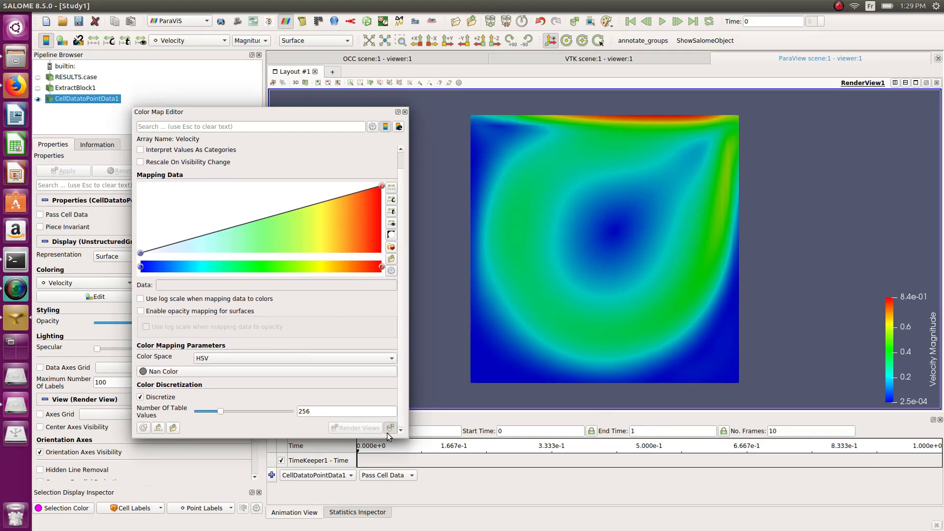
left_click_drag(332, 412, 295, 411)
type("24")
key("Return")
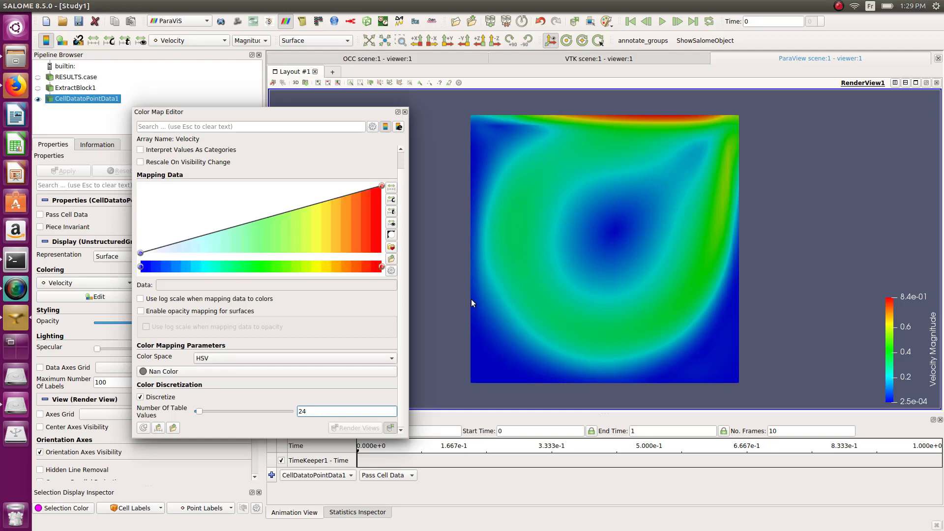
left_click(425, 302)
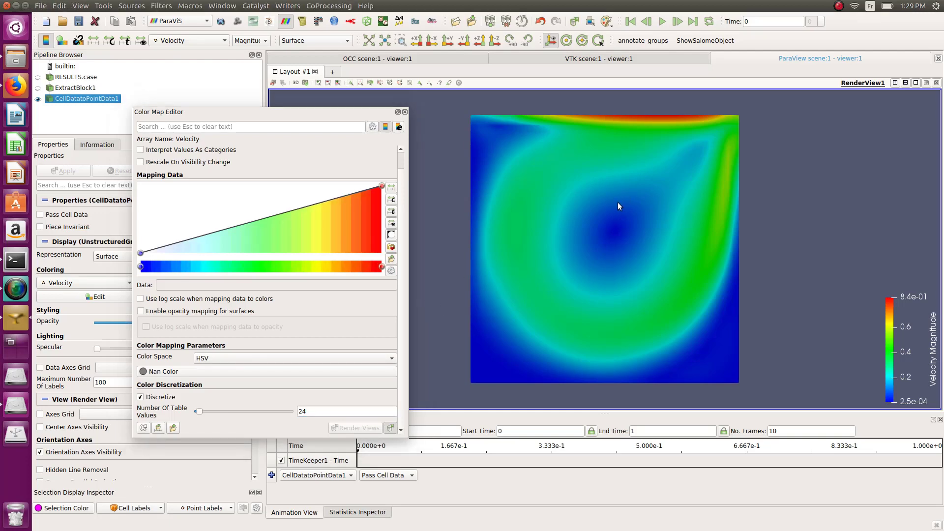
left_click(315, 411)
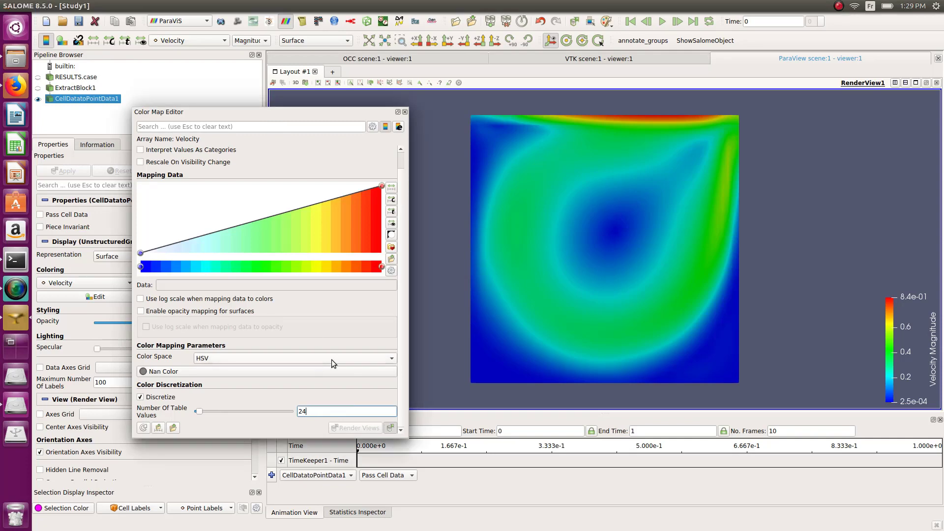
left_click(562, 187)
left_click_drag(261, 114, 281, 126)
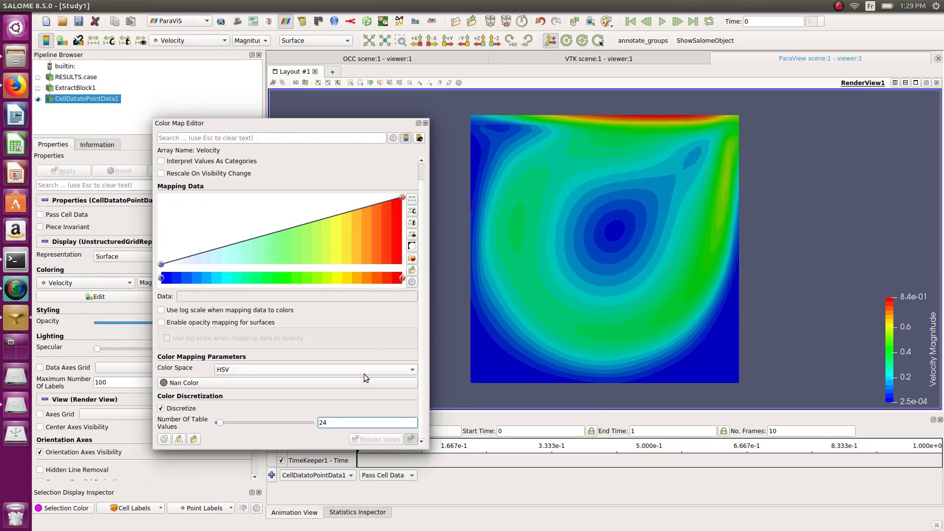
left_click(426, 123)
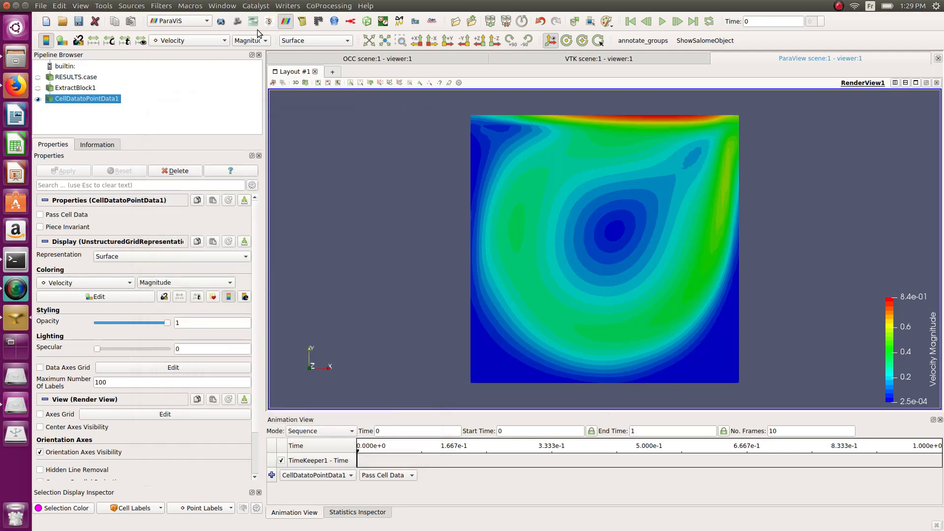
Step: Show the velocity field with the Surface With Edges representation, then return it to Surface
left_click(295, 41)
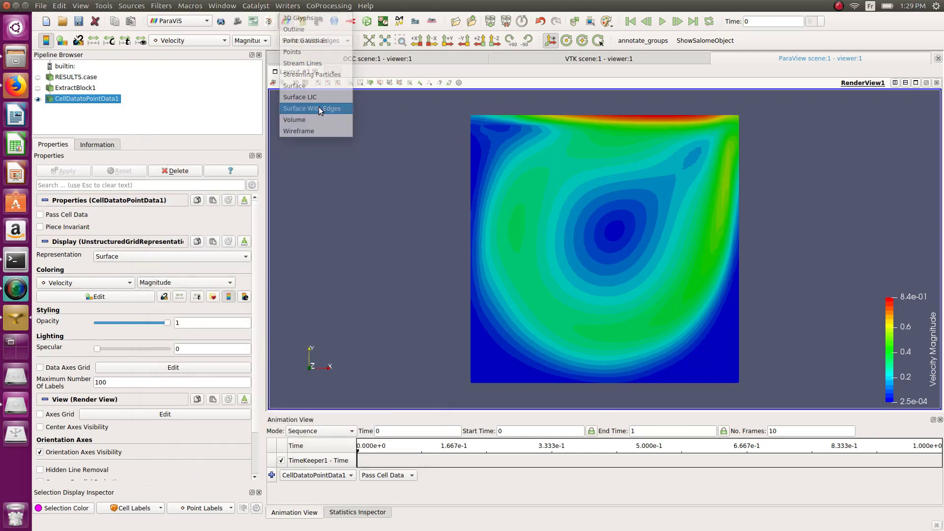
left_click(318, 108)
left_click(315, 41)
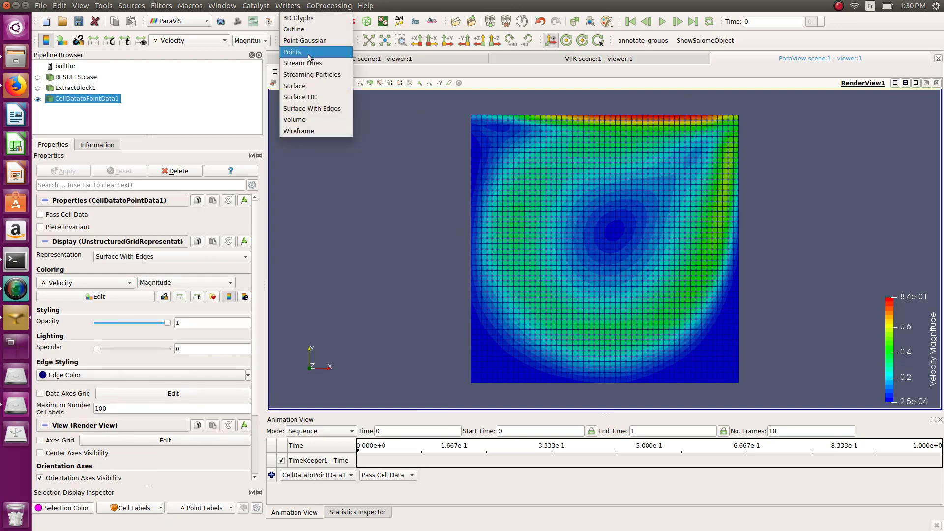
left_click(305, 86)
scroll(486, 211, "up", 3)
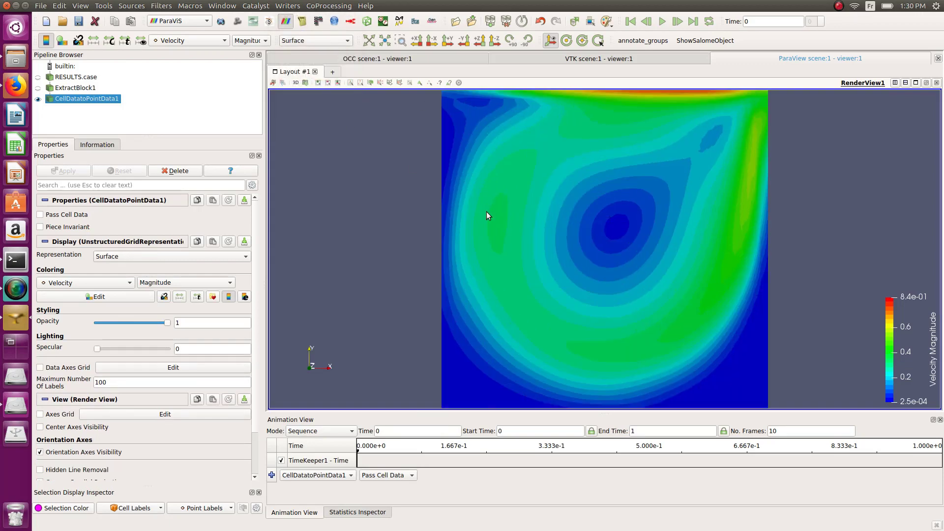
scroll(486, 212, "down", 4)
scroll(486, 211, "up", 1)
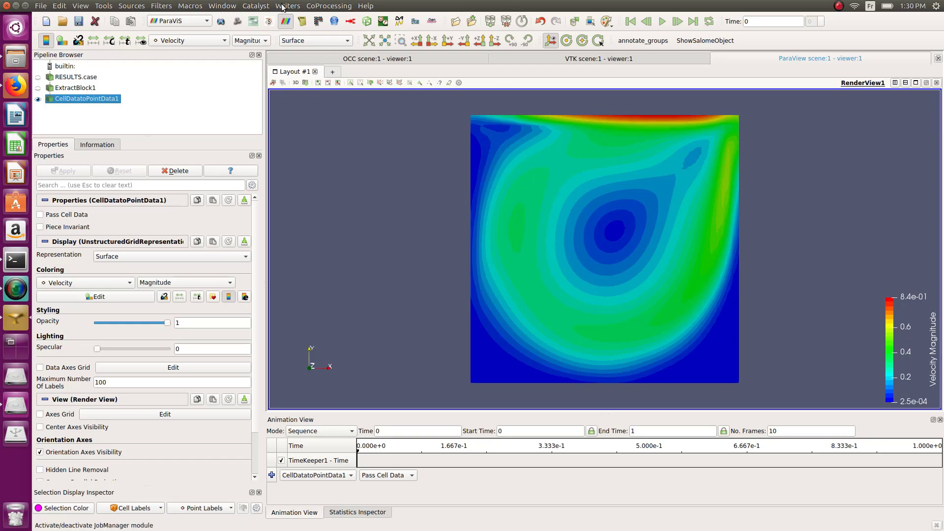
left_click(67, 67)
right_click(67, 67)
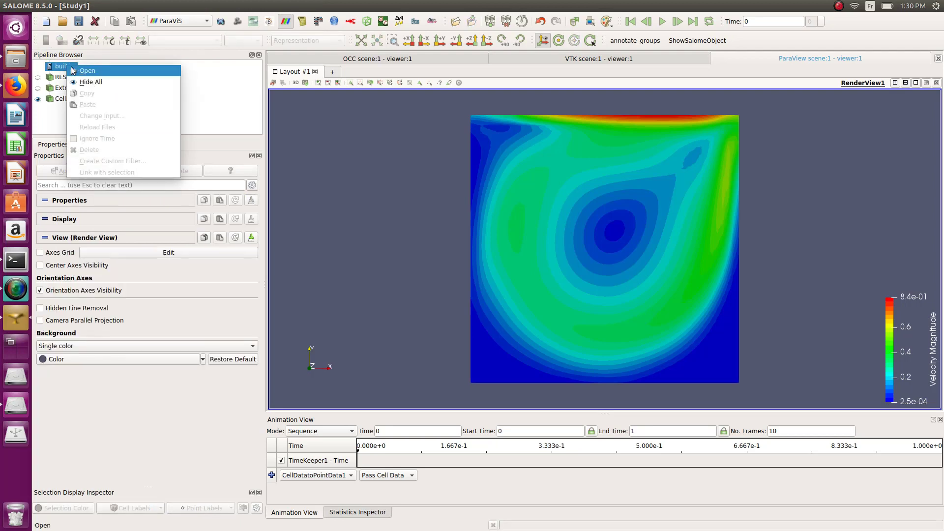
left_click(86, 78)
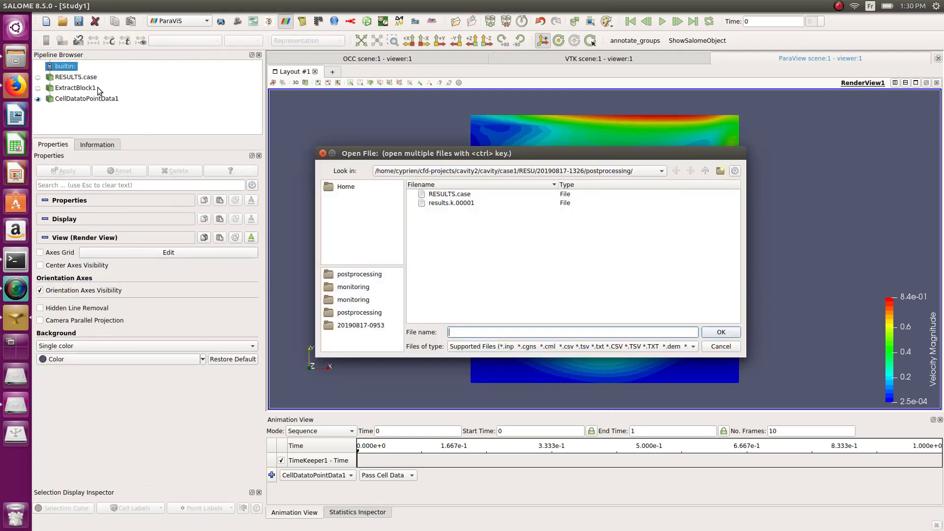
left_click(706, 172)
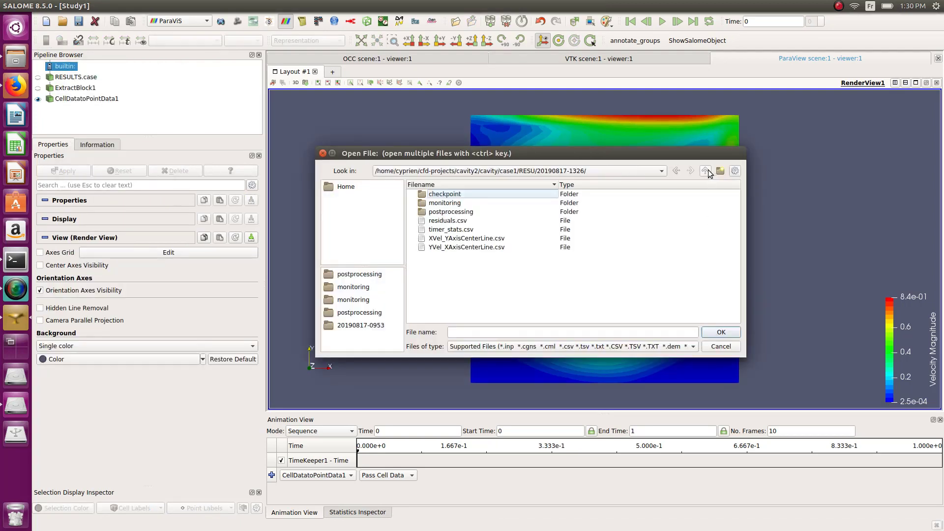
double_click(440, 203)
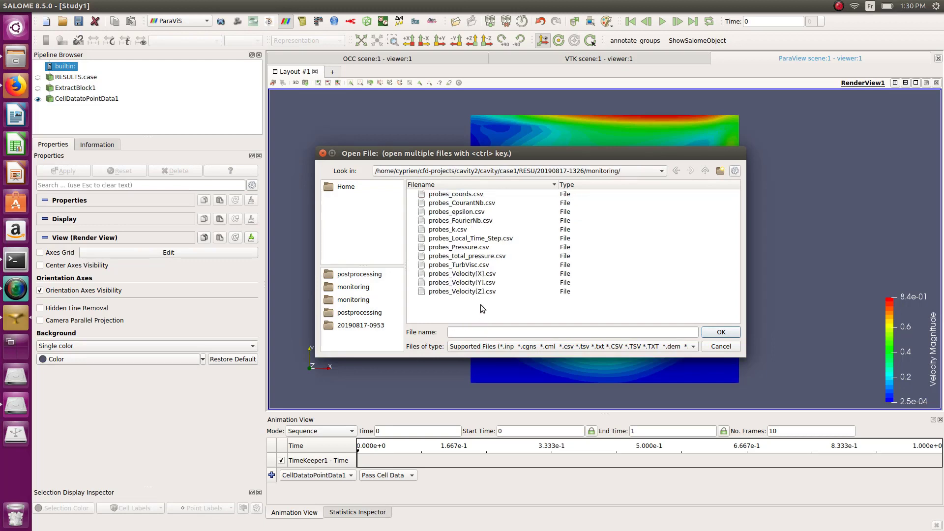
Step: Load probes_Pressure.csv, probes_Velocity[X].csv and probes_Velocity[Y].csv together into the pipeline
left_click(462, 248)
left_click(465, 274, "ctrl")
left_click(465, 282, "ctrl")
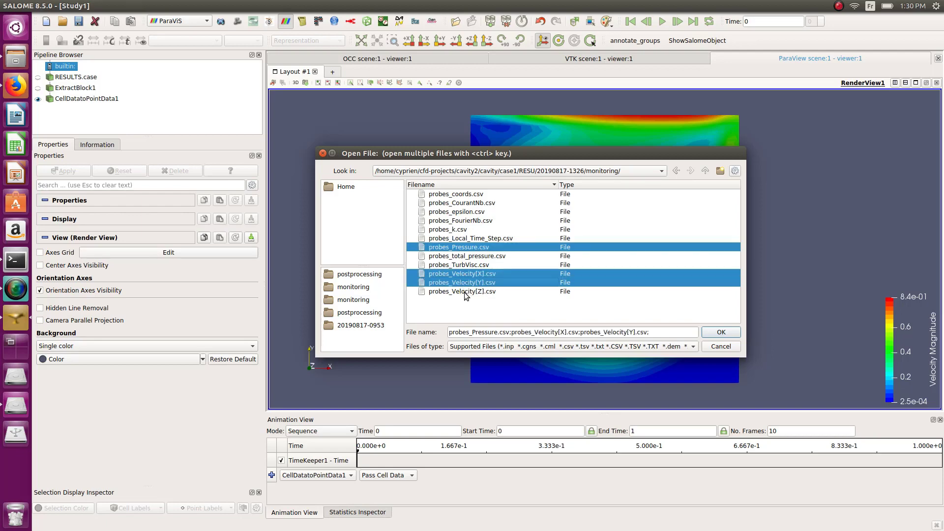
left_click(461, 292, "ctrl")
left_click(462, 291, "ctrl")
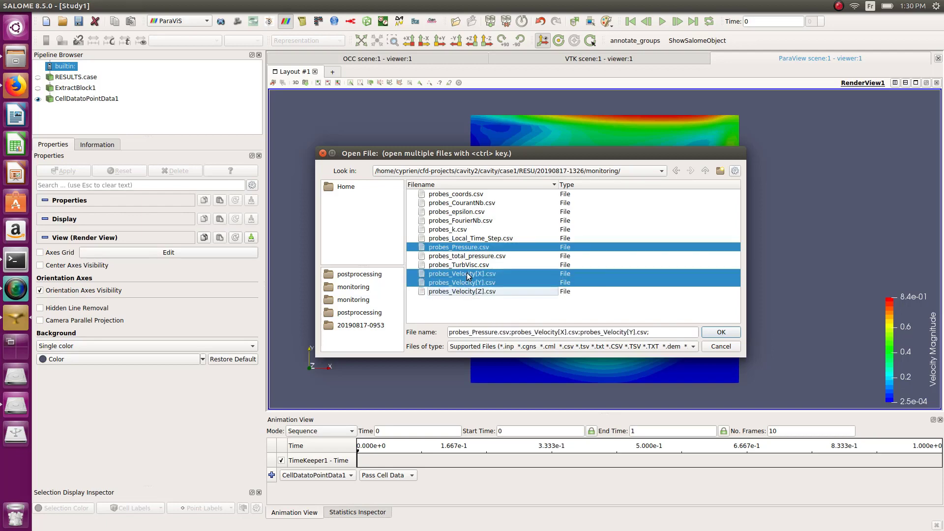
left_click(712, 335)
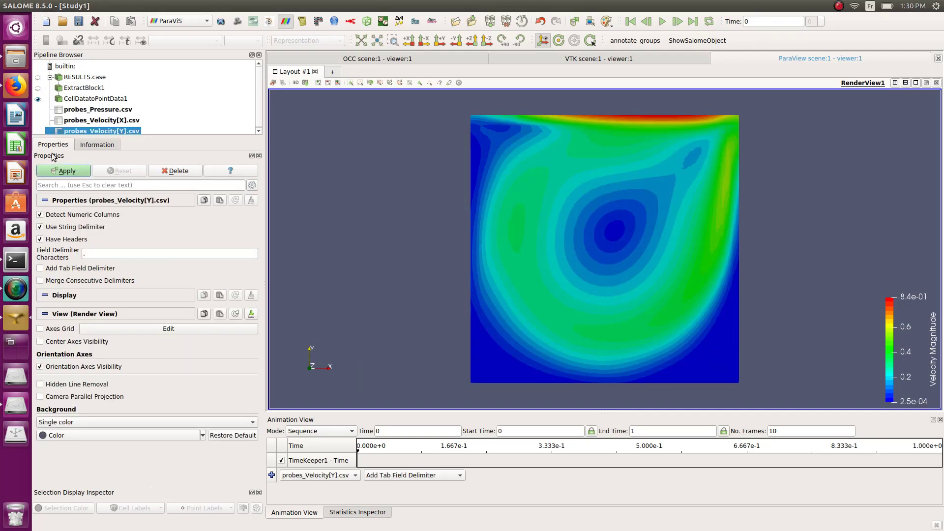
left_click(63, 171)
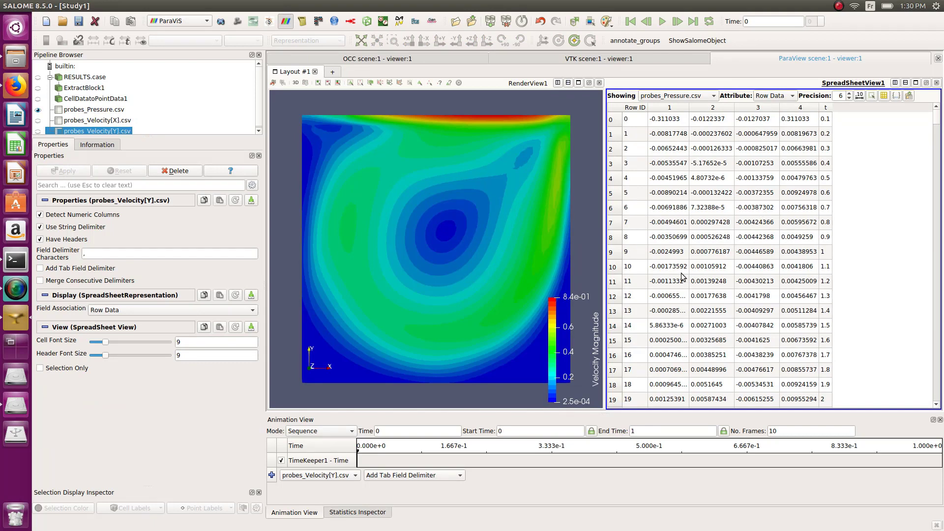
Step: Close the render view and split the spreadsheet view horizontally to create a Line Chart View beside it
left_click(600, 83)
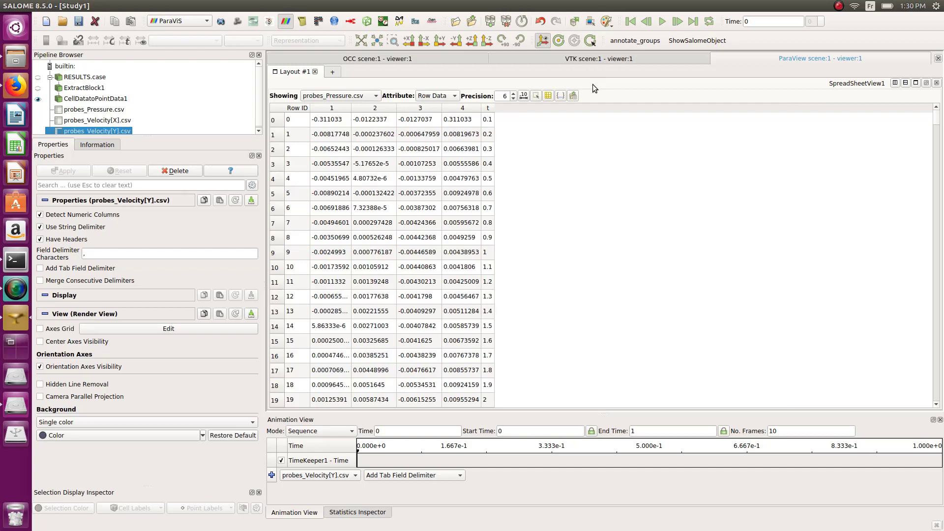
left_click(887, 83)
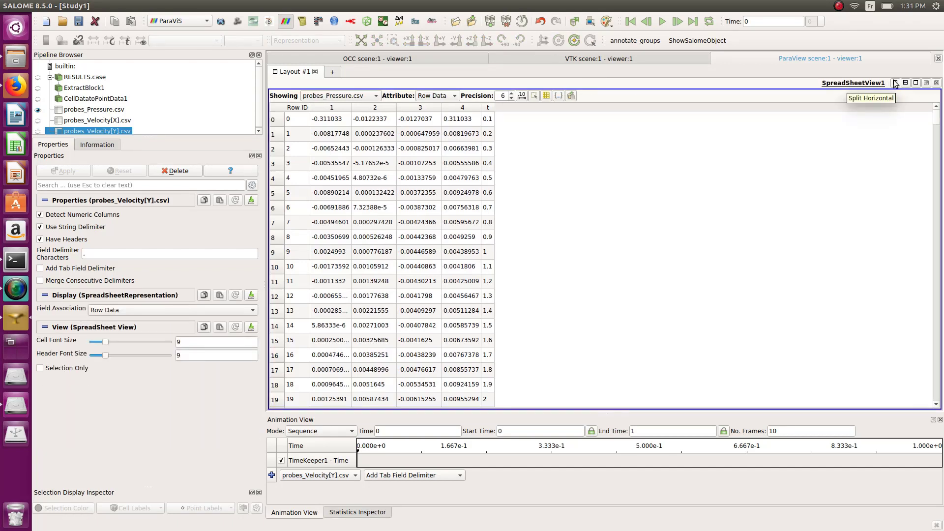
left_click(895, 83)
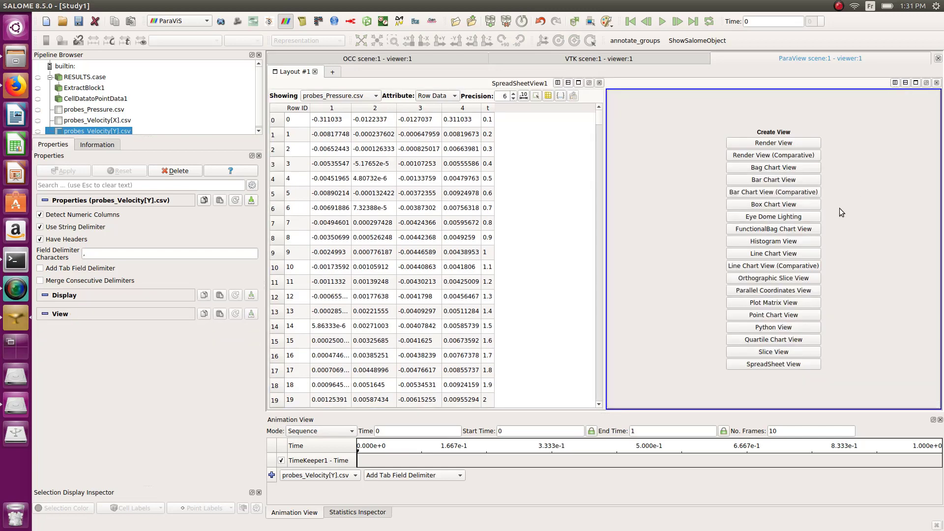
left_click(747, 254)
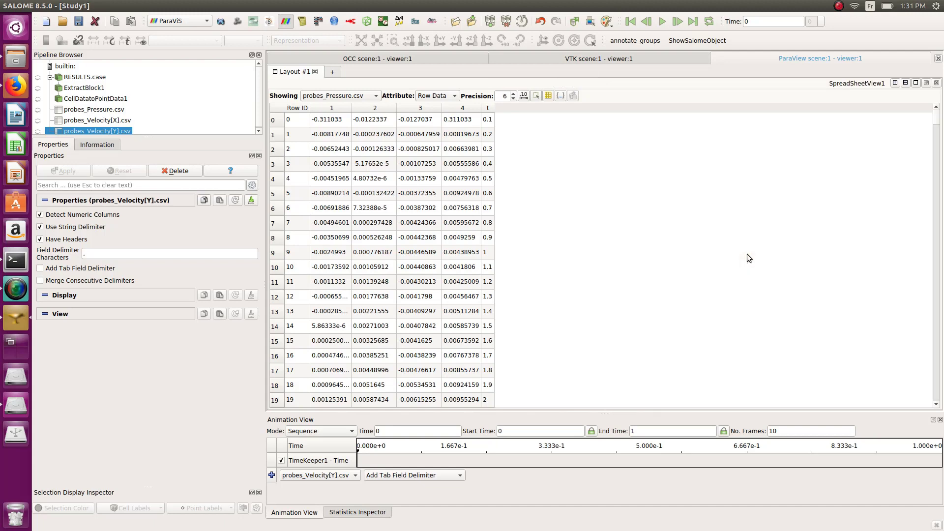
Step: Plot the three probe files in the line chart, then hide both velocity files to keep only probes_Pressure.csv
left_click(38, 132)
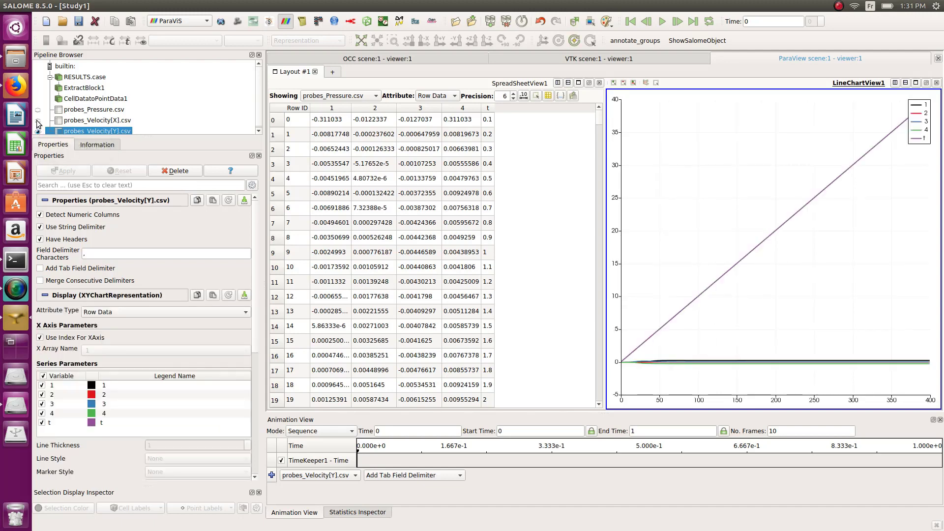
left_click(39, 121)
left_click(38, 110)
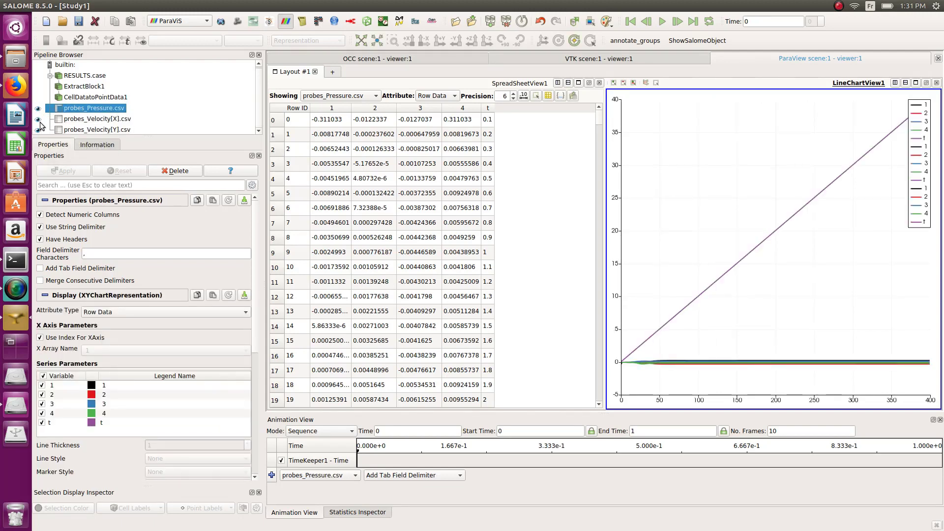
left_click(38, 119)
left_click(39, 130)
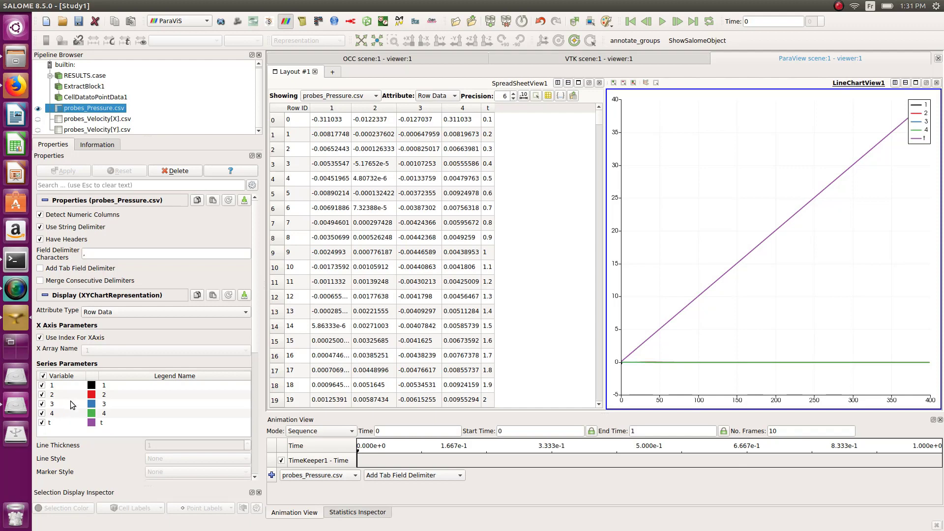
Step: Plot the pressure probes against the t array instead of the row index and exclude the t series
left_click(39, 338)
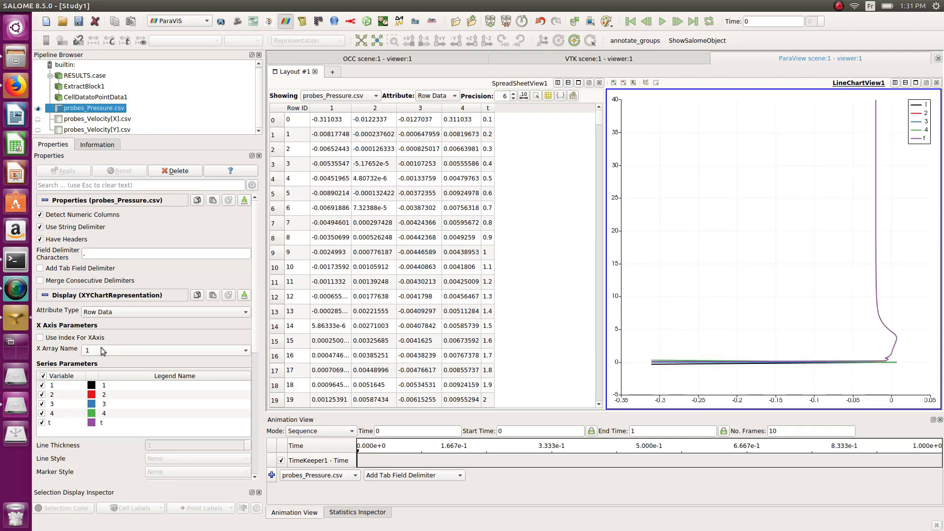
left_click(127, 350)
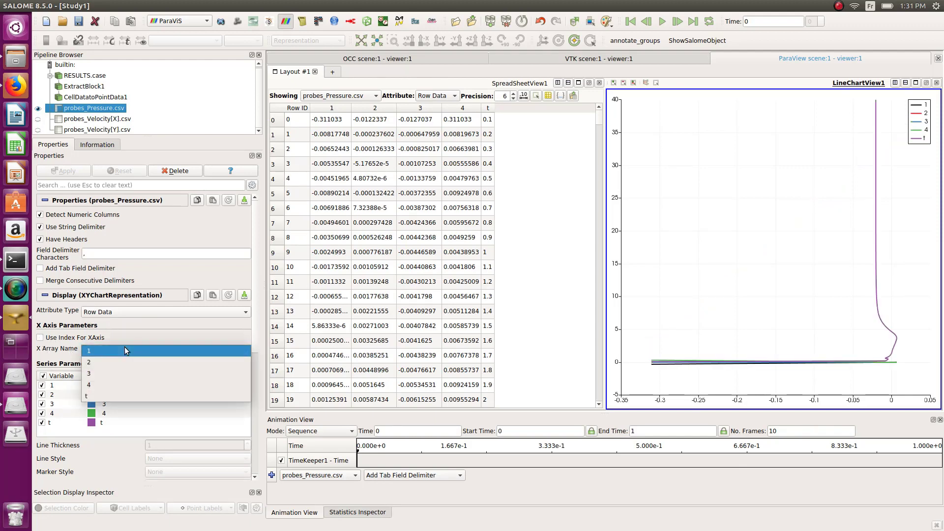
left_click(123, 396)
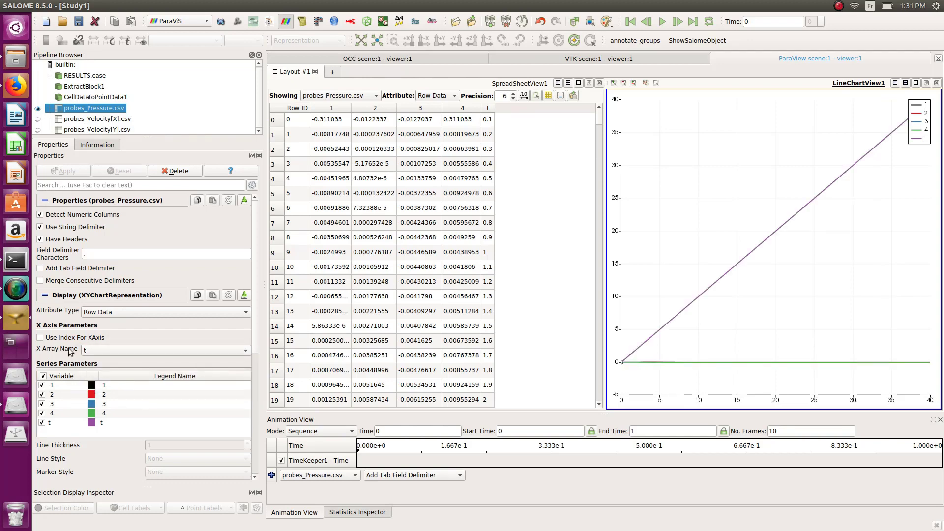
left_click(41, 423)
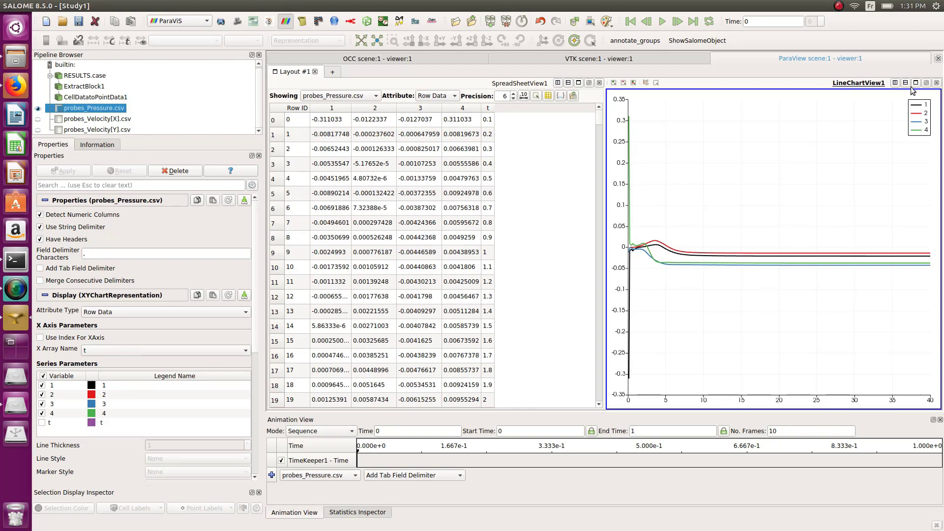
Step: Close the spreadsheet view and examine the pressure probe curves for convergence over time
left_click(599, 83)
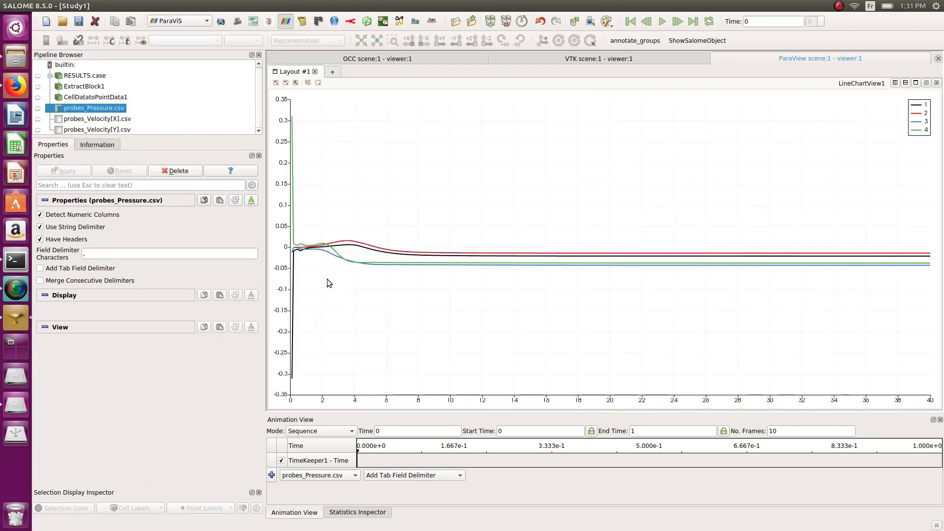
mouse_move(311, 253)
left_click_drag(410, 100, 482, 102)
scroll(413, 272, "up", 3)
scroll(411, 273, "down", 5)
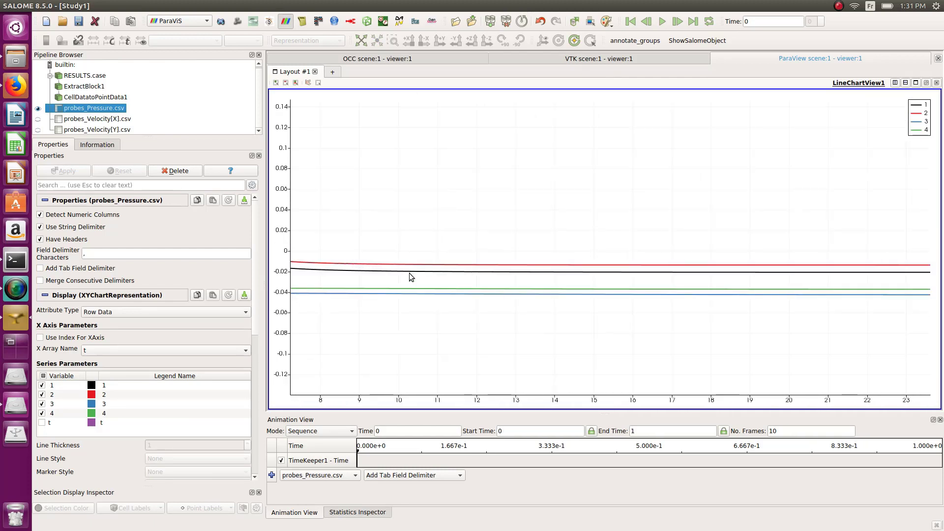
middle_click_drag(439, 261, 459, 239)
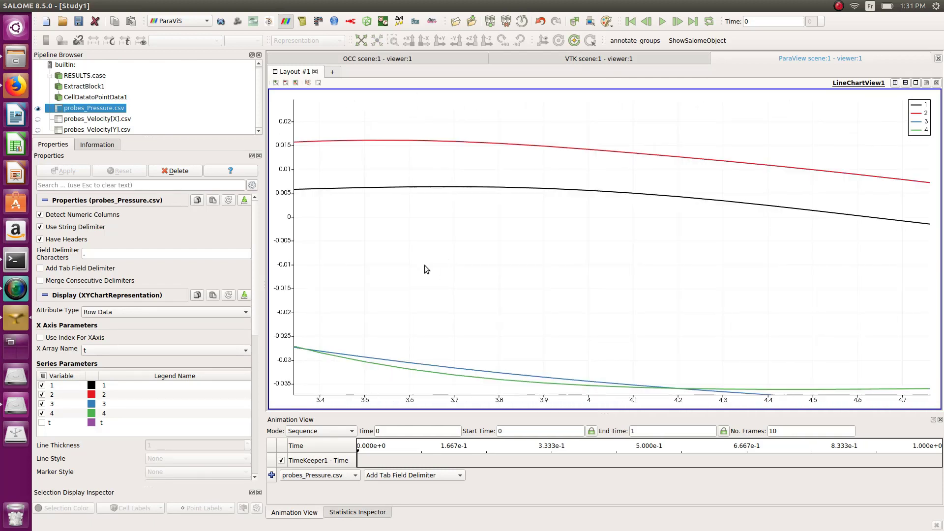
scroll(388, 246, "down", 8)
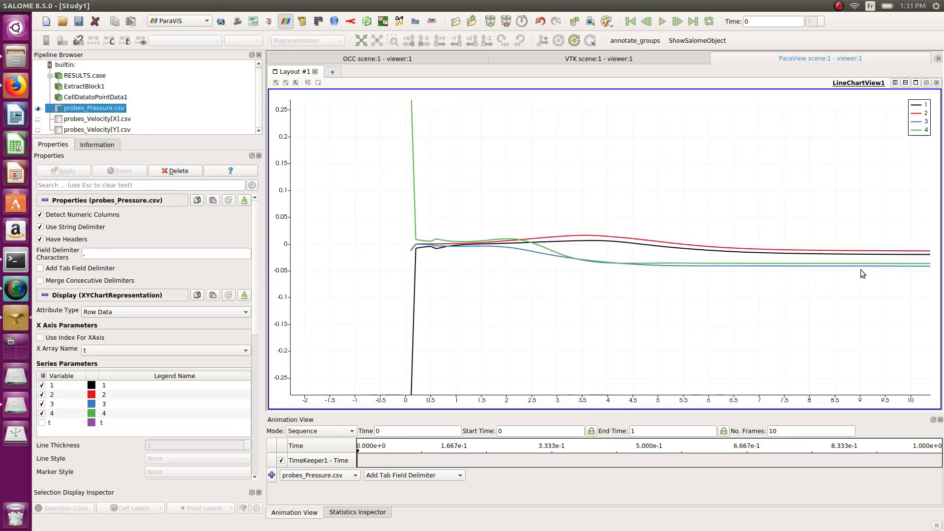
mouse_move(744, 254)
mouse_move(911, 268)
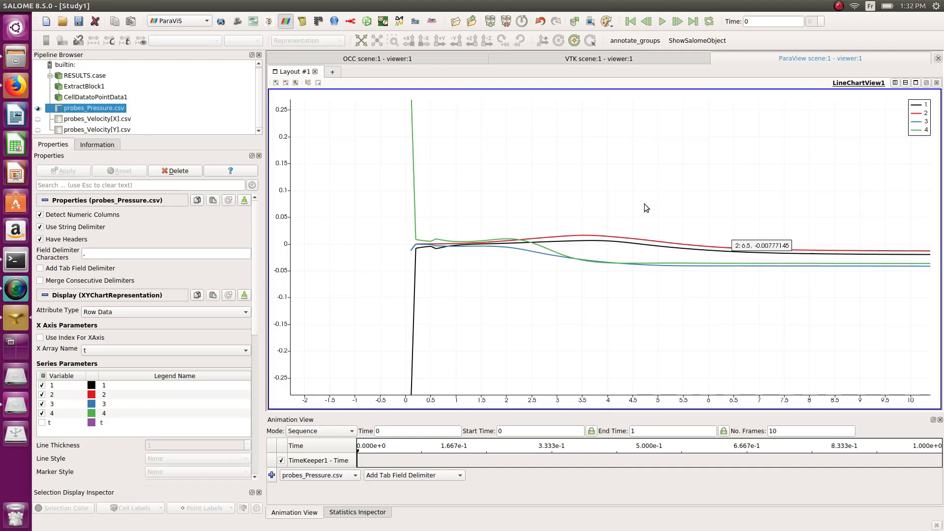
Step: Replace the pressure plot with probes_Velocity[X].csv, using t as the X array and excluding the t series
left_click(37, 108)
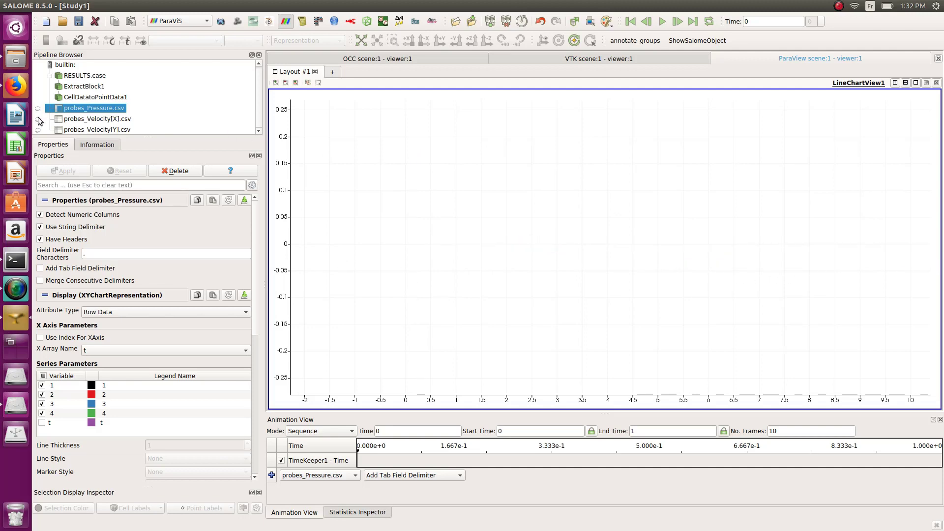
left_click(37, 119)
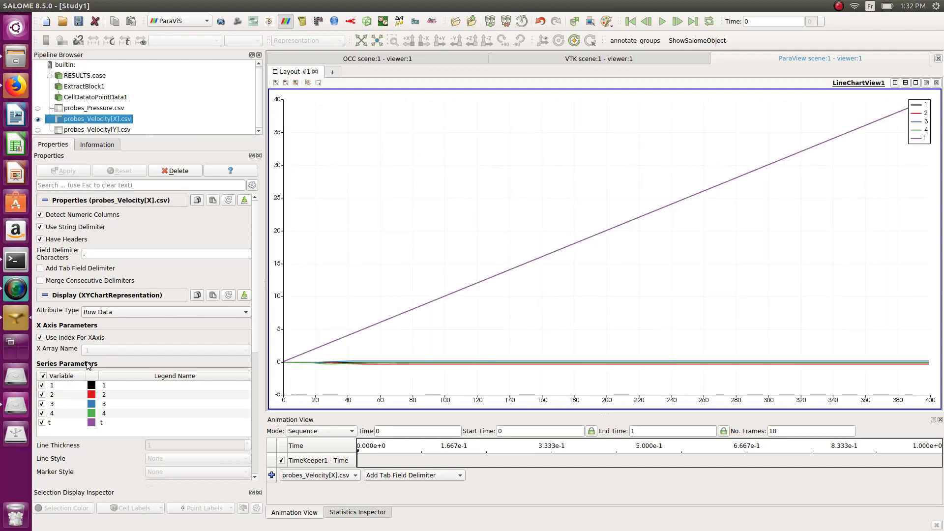
left_click(40, 337)
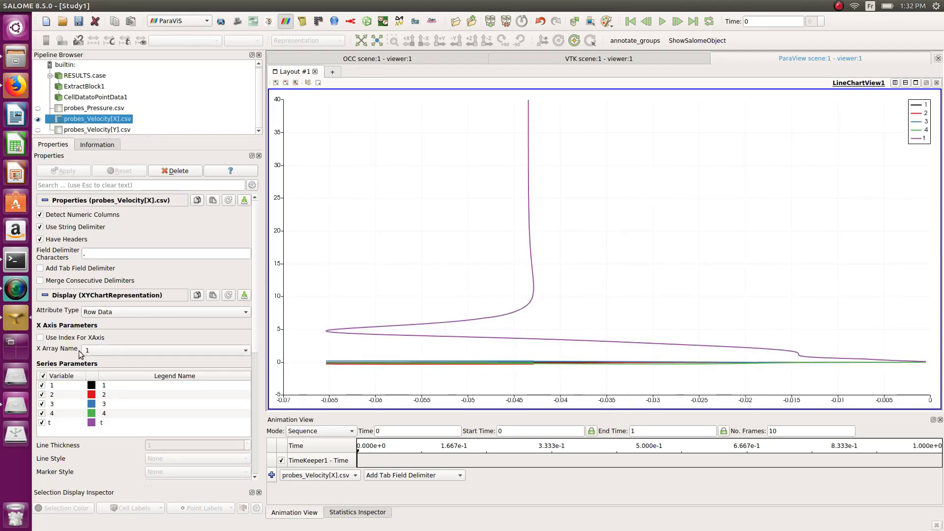
left_click(84, 351)
left_click(90, 397)
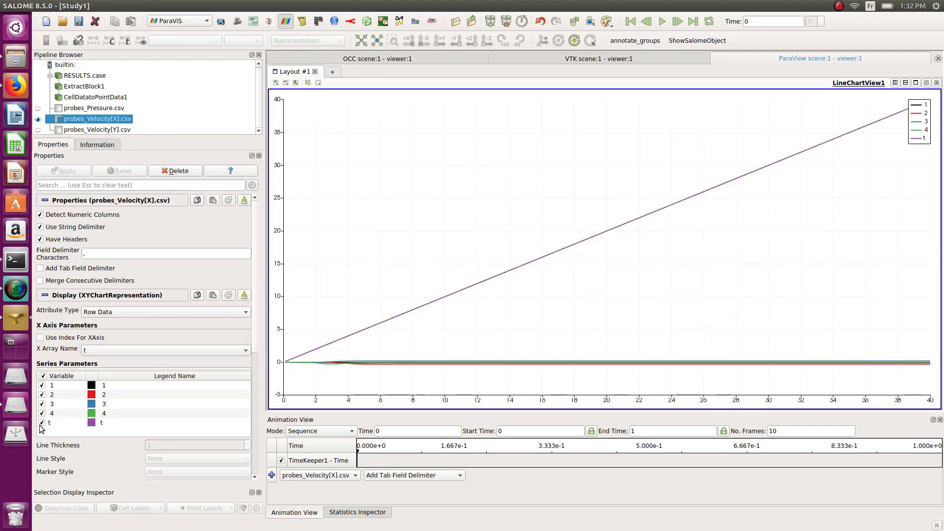
left_click(42, 423)
scroll(731, 308, "down", 5)
scroll(727, 309, "up", 4)
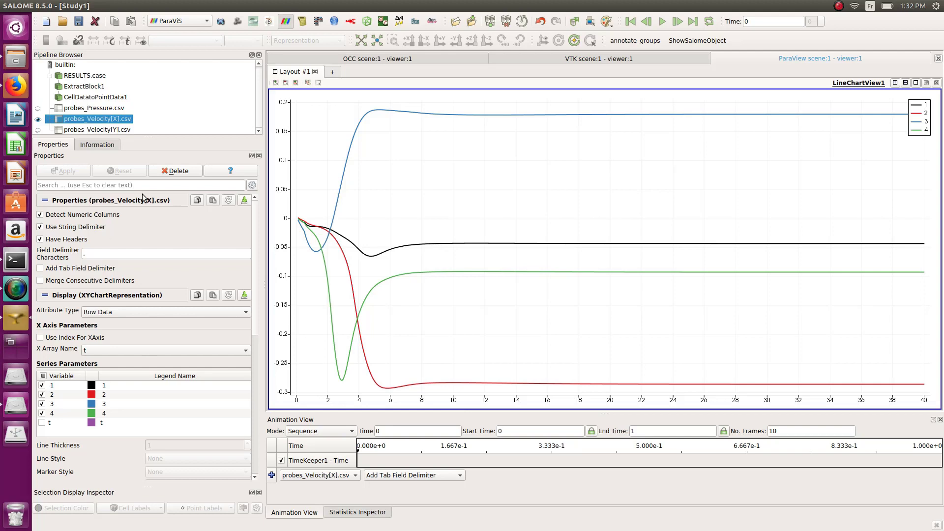
Step: Replace the X velocity plot with probes_Velocity[Y].csv against t without the t series, and inspect its curves
left_click(38, 119)
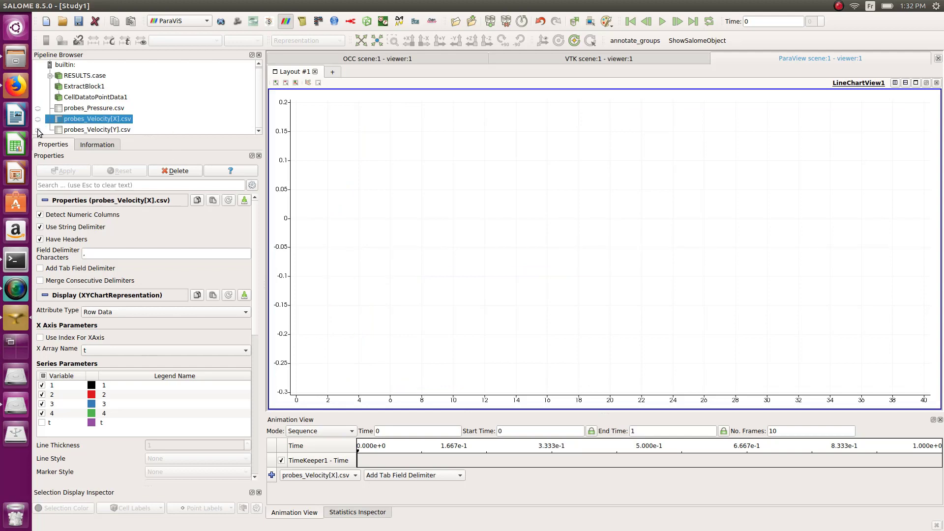
left_click(38, 129)
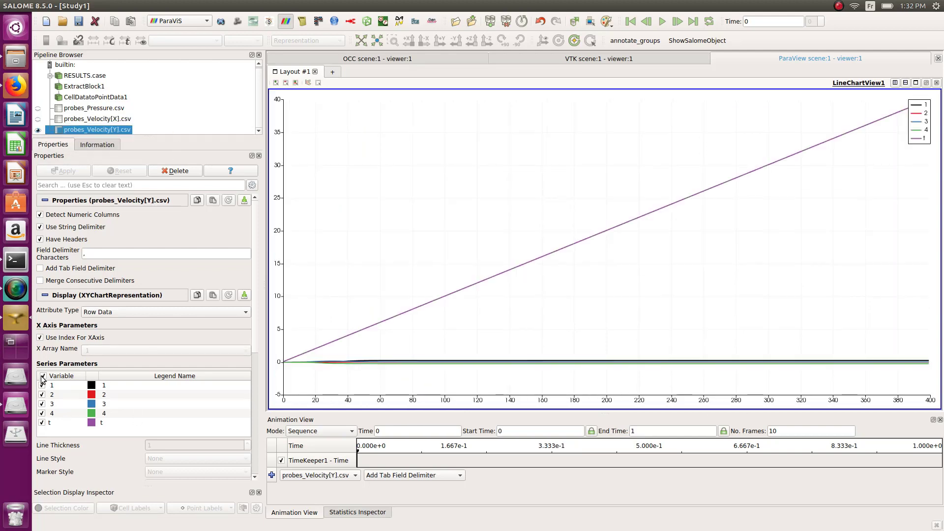
left_click(41, 338)
left_click(87, 351)
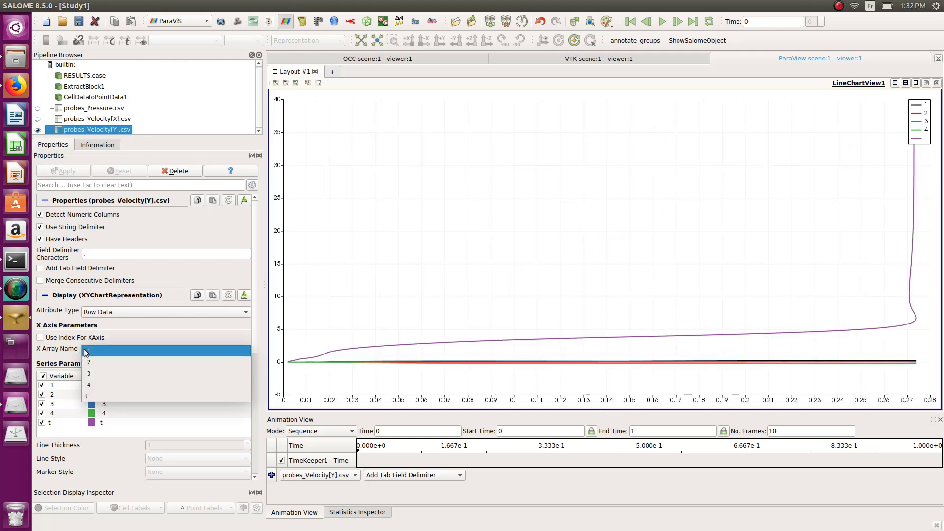
left_click(101, 398)
left_click(42, 423)
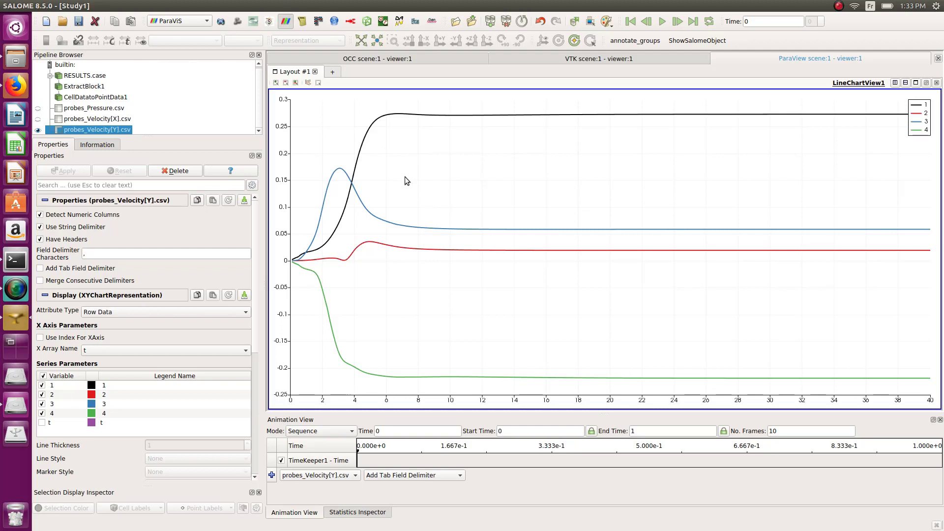
scroll(405, 177, "up", 3)
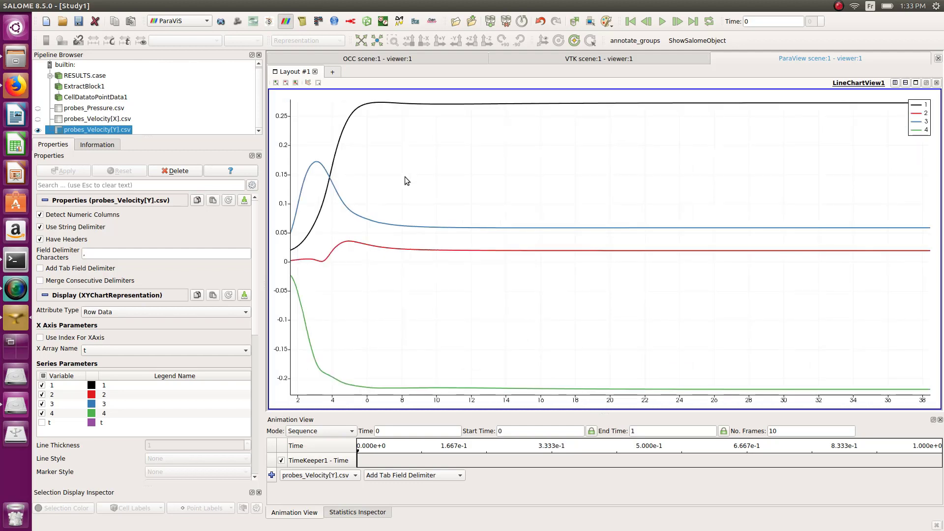
scroll(406, 177, "down", 3)
scroll(405, 177, "up", 4)
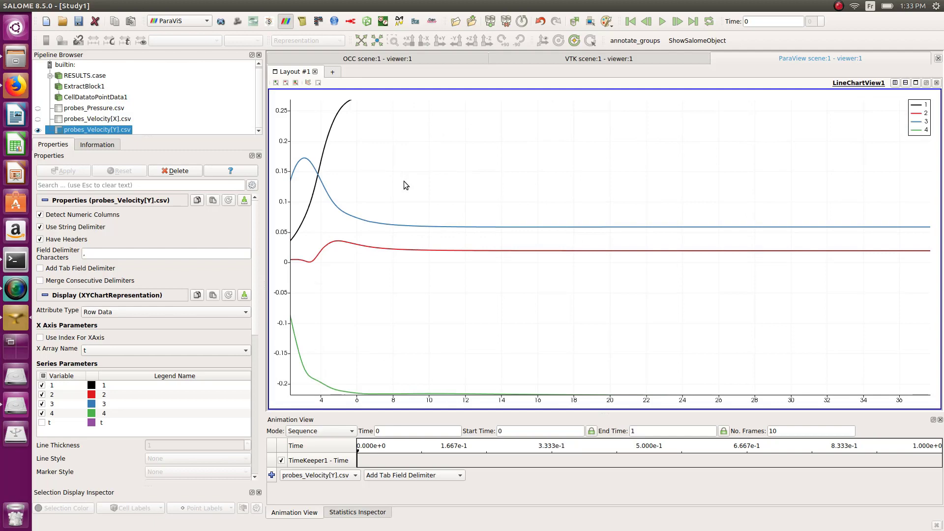
scroll(403, 185, "down", 2)
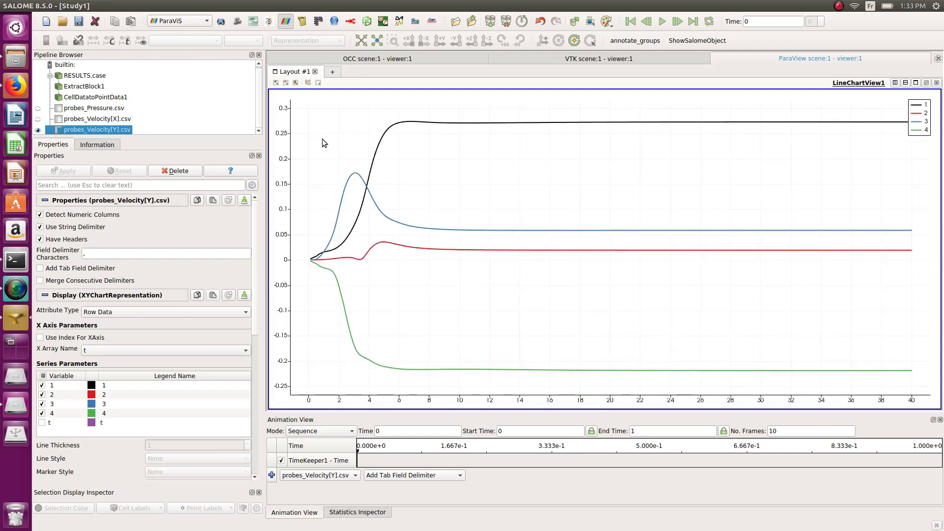